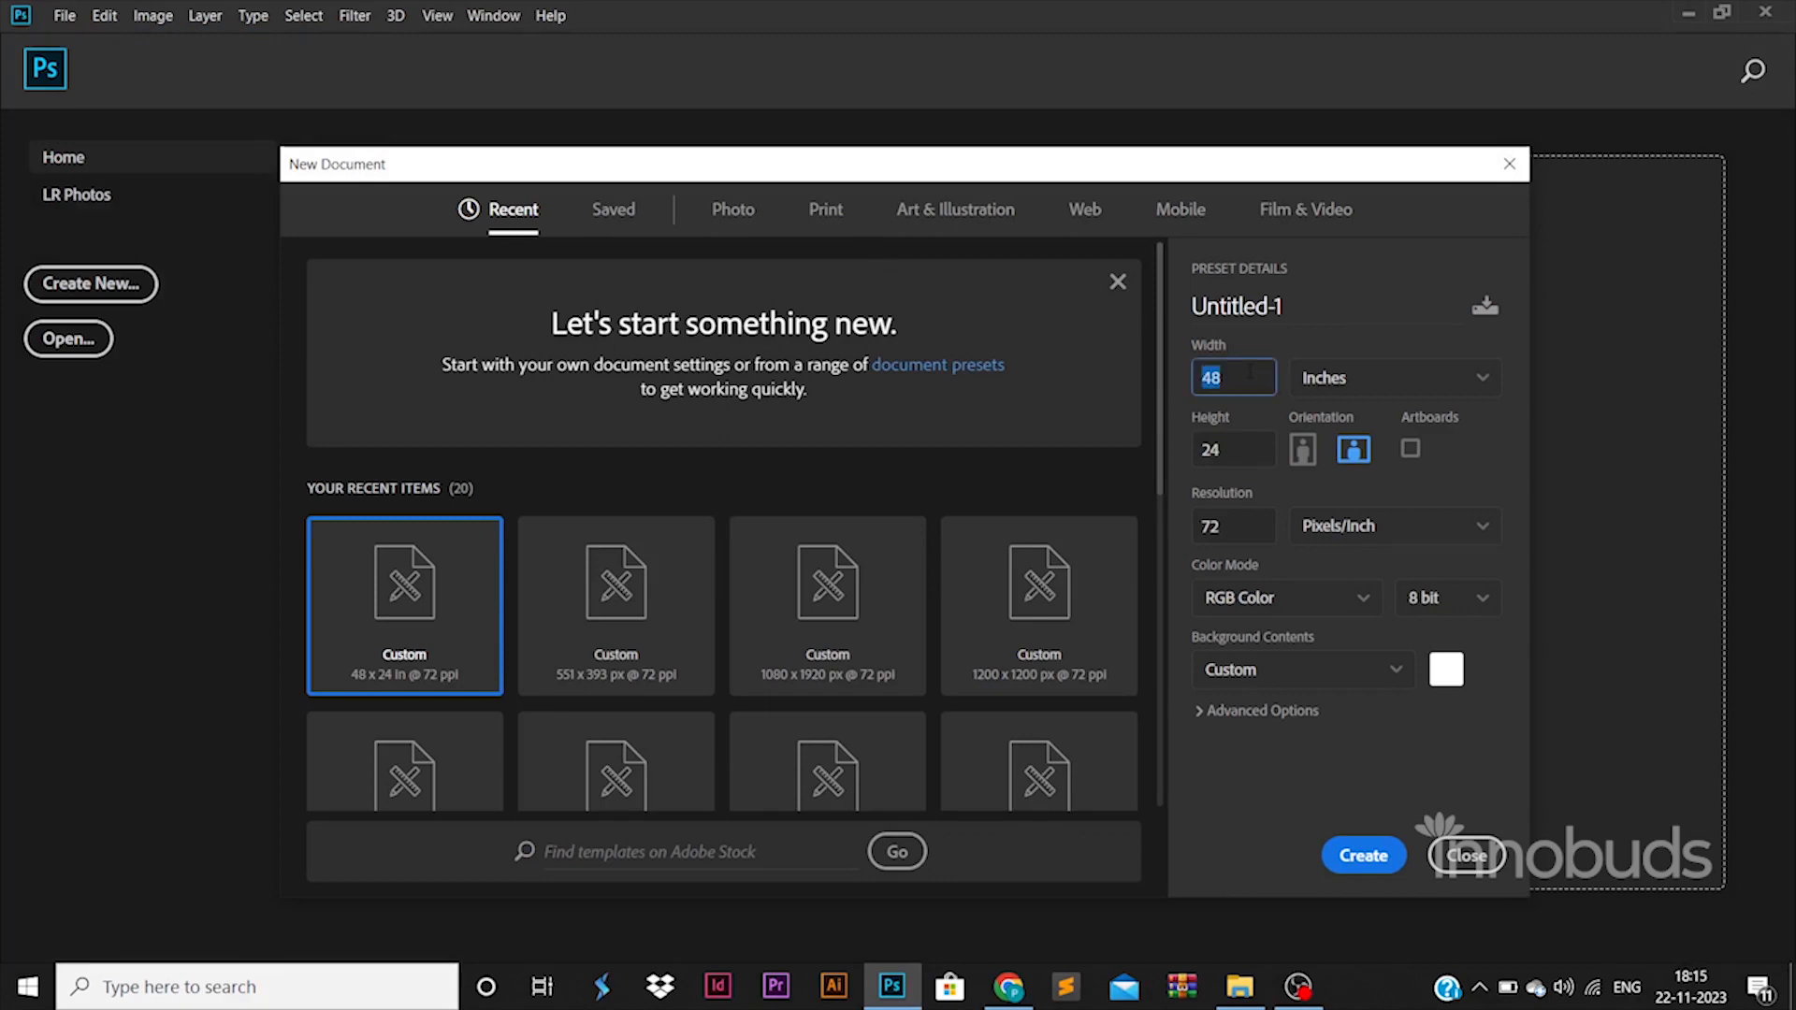
Create a 48 x 24 inch RGB document at 72 pixels/inch and unlock its background layer.
left_click(1356, 857)
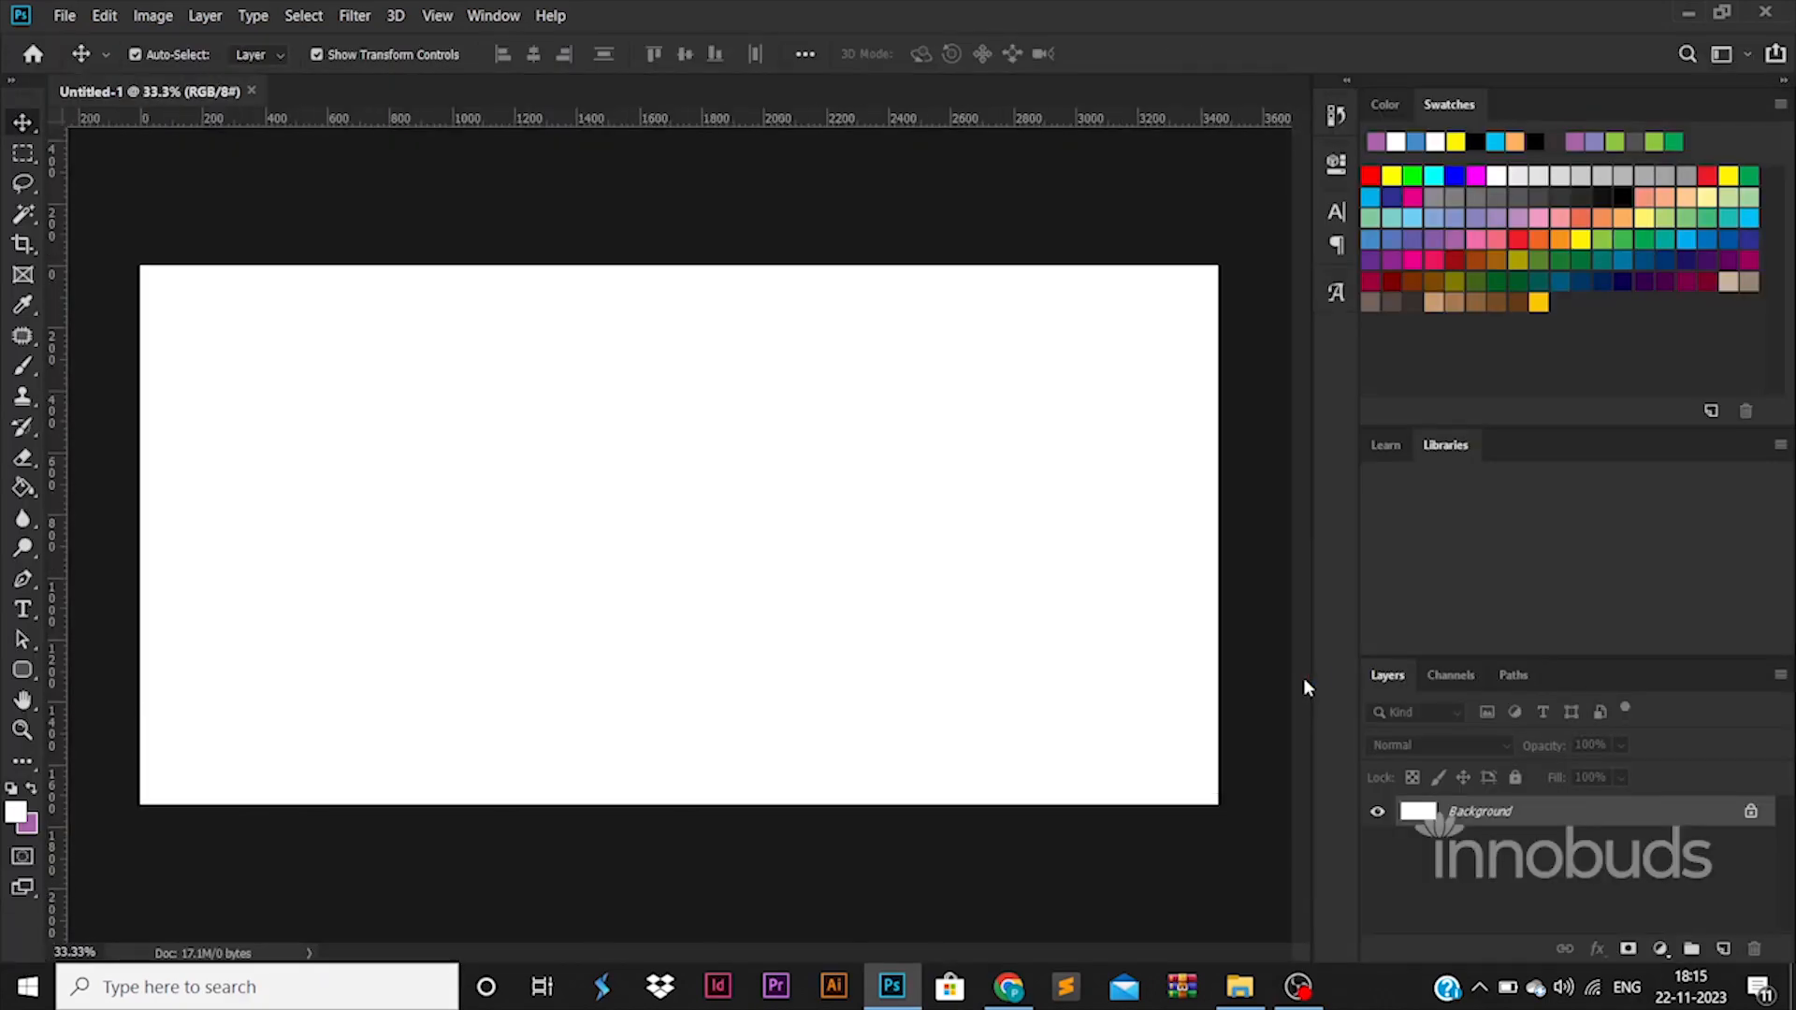
left_click(1748, 812)
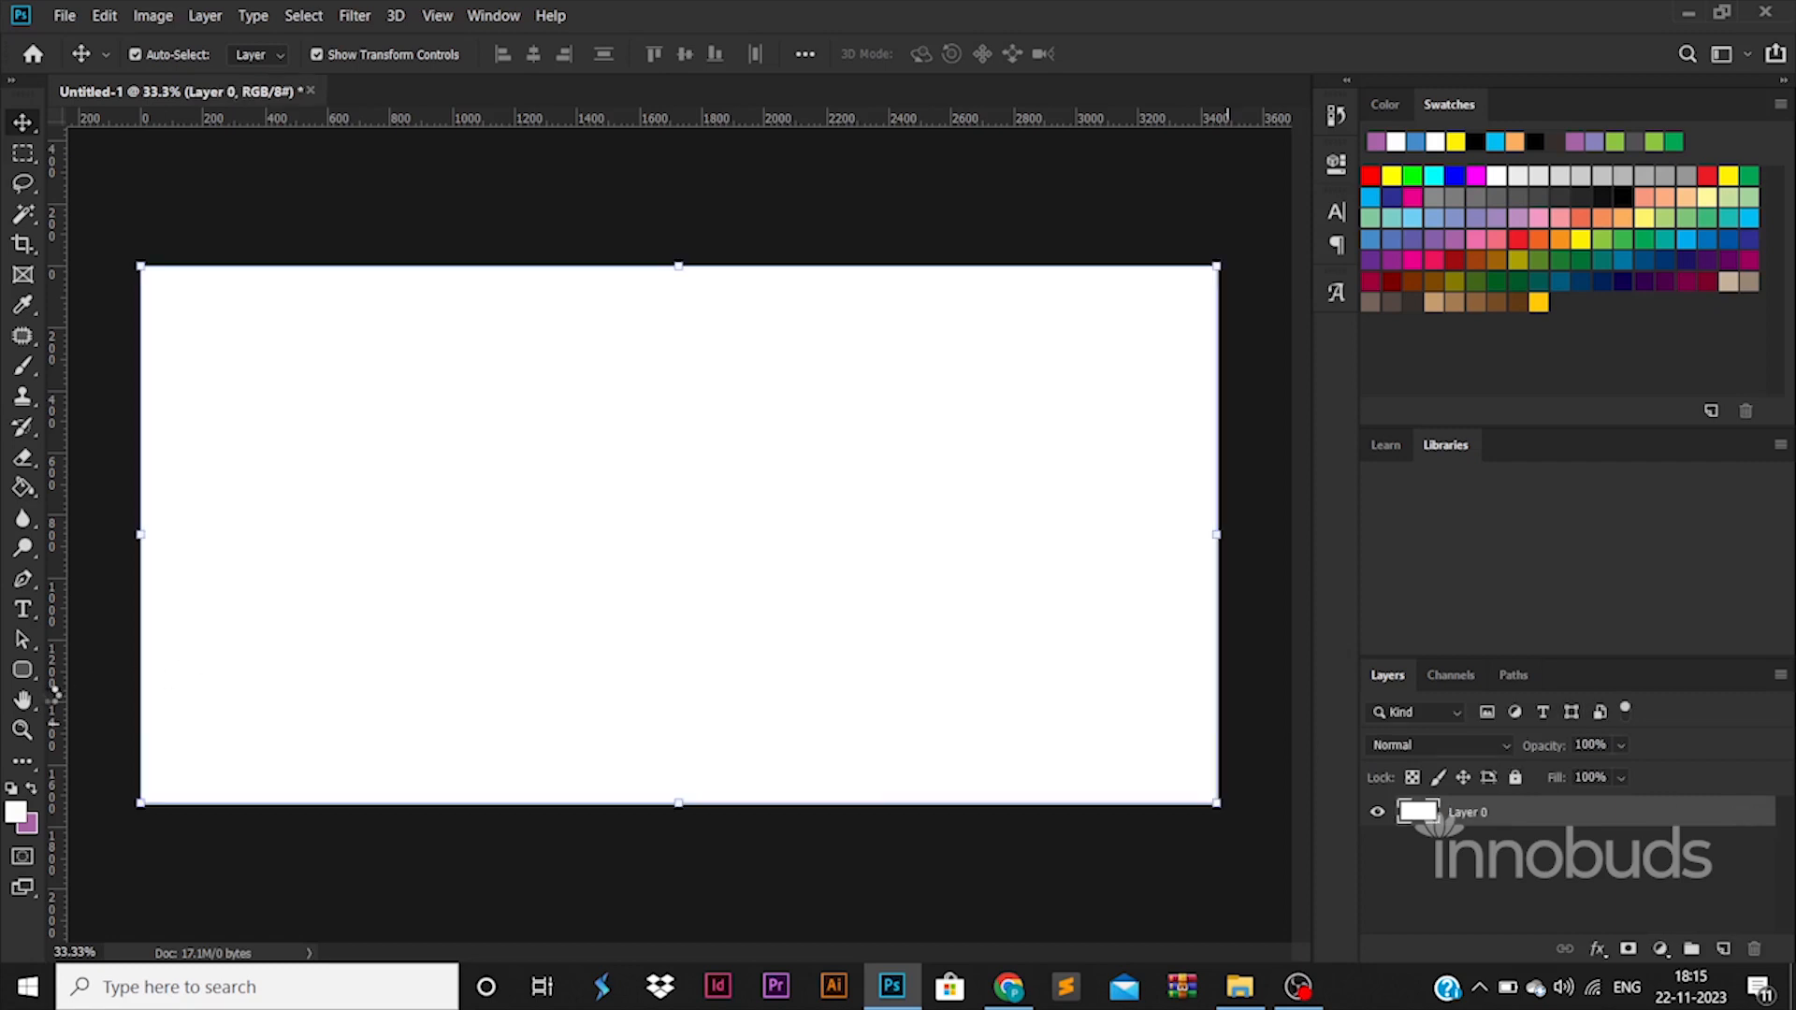
Save the document in Photoshop format as banner in the 119 BANNER 015 folder.
key("ctrl+s")
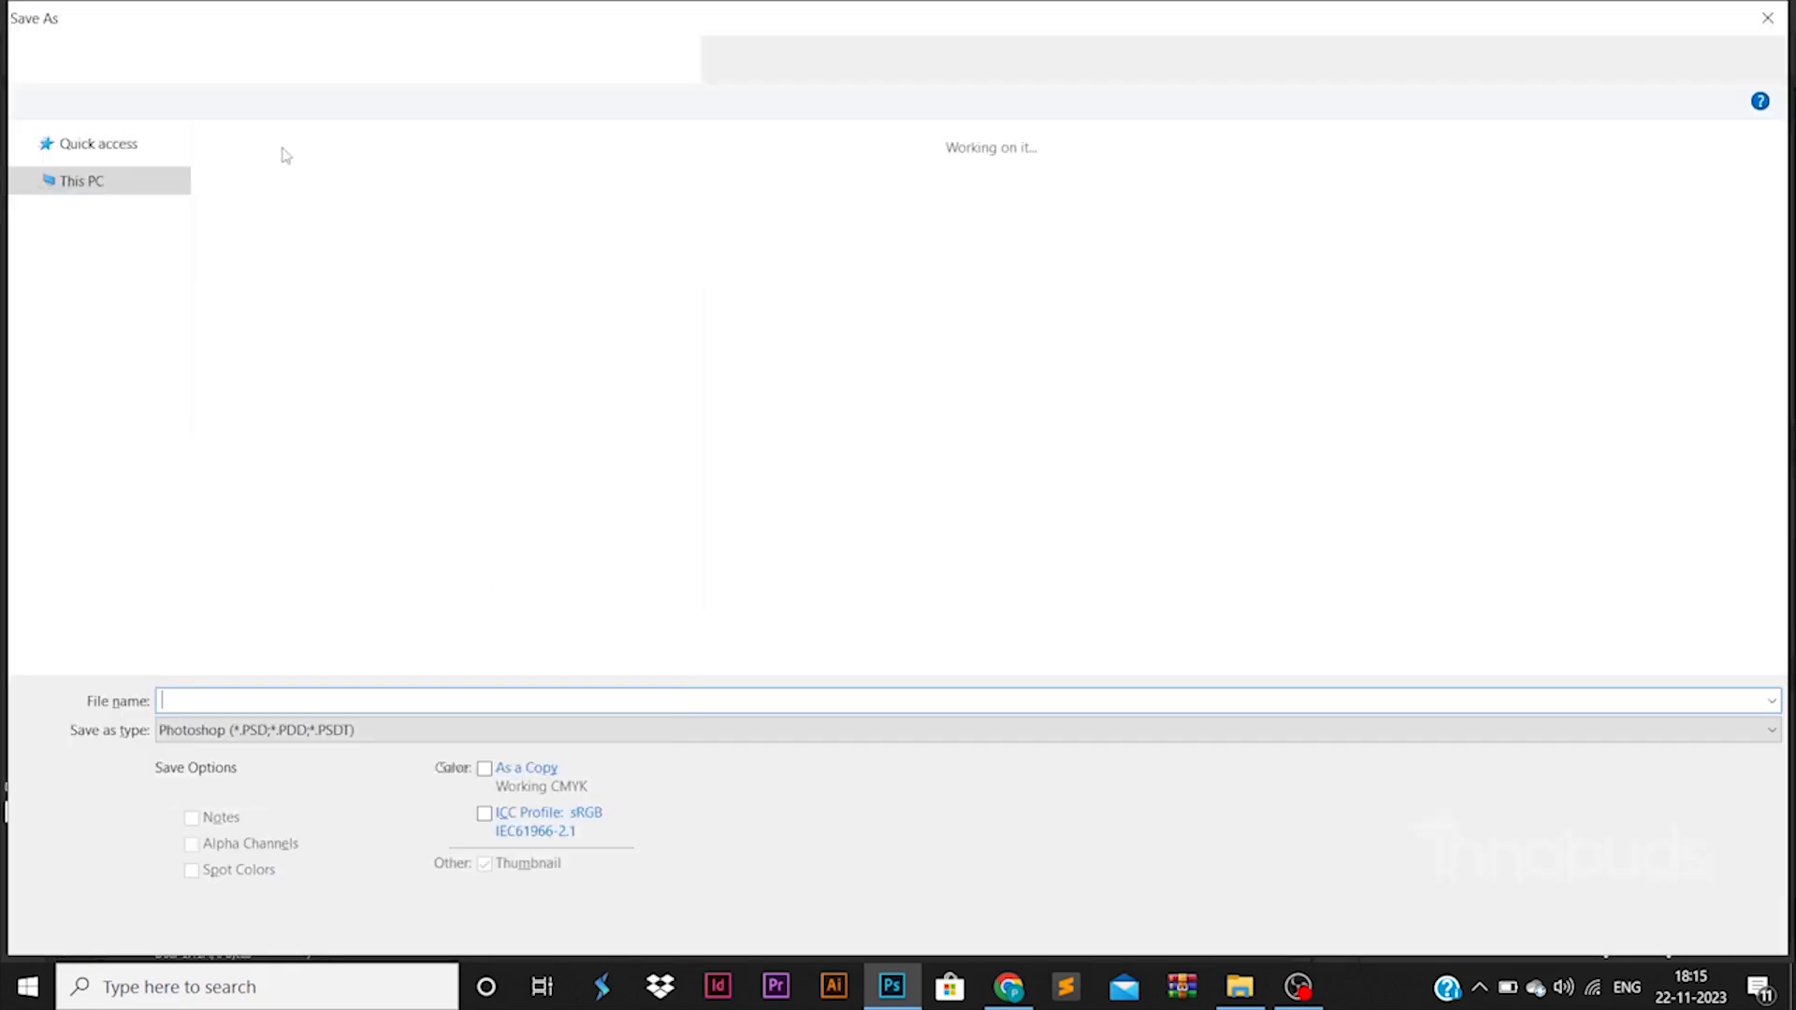
left_click(585, 58)
scroll(393, 467, "down", 10)
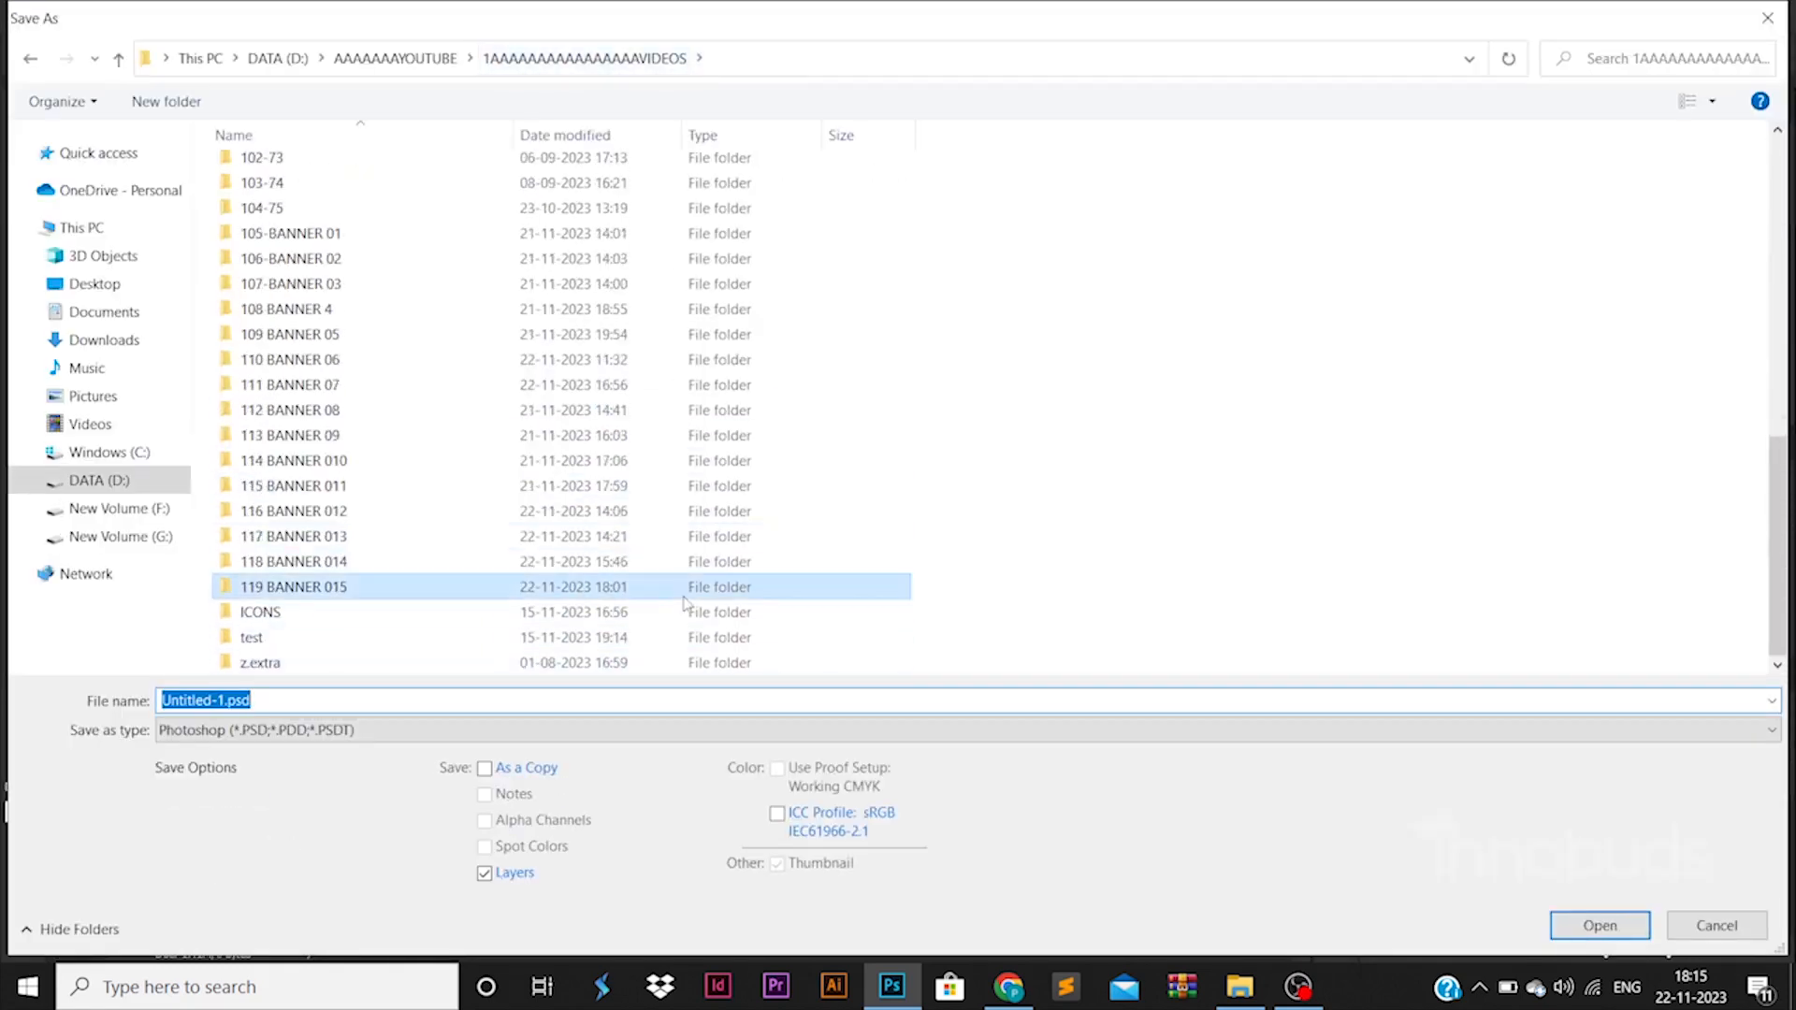
double_click(393, 592)
type("banner")
key("Return")
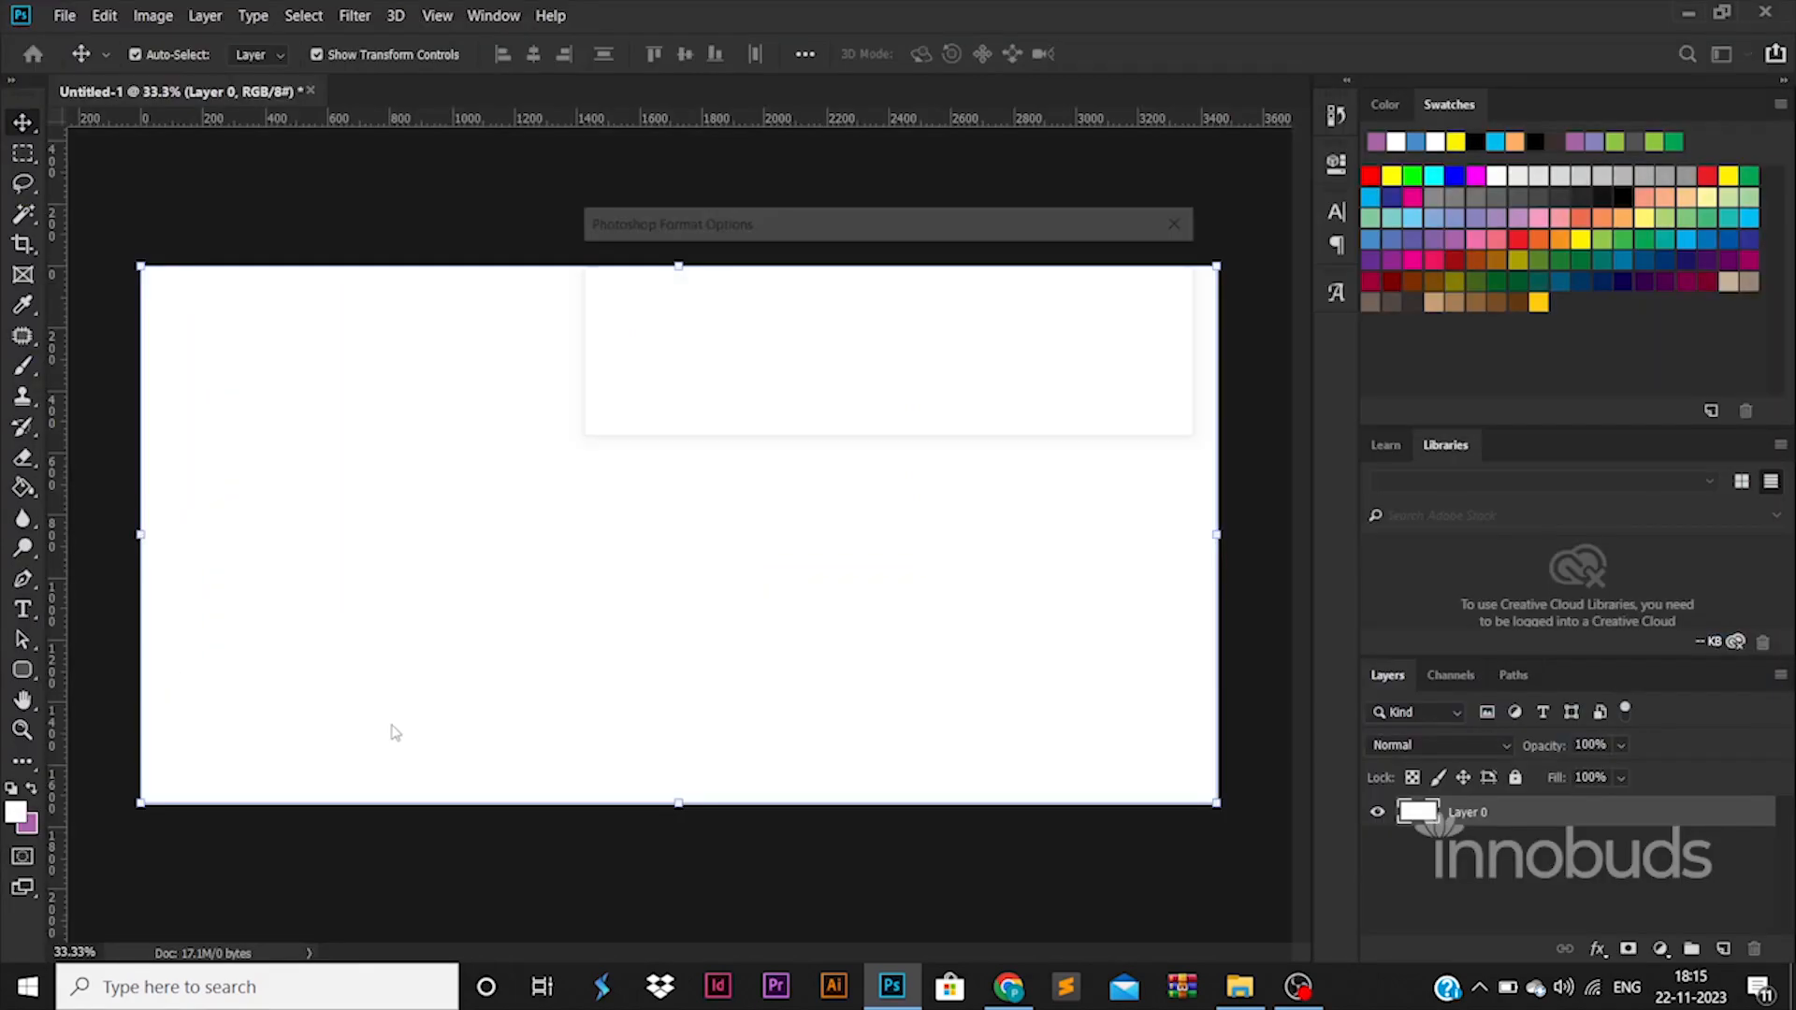
Place four margin guides, one slightly inside each edge of the canvas.
left_click_drag(53, 715, 167, 718)
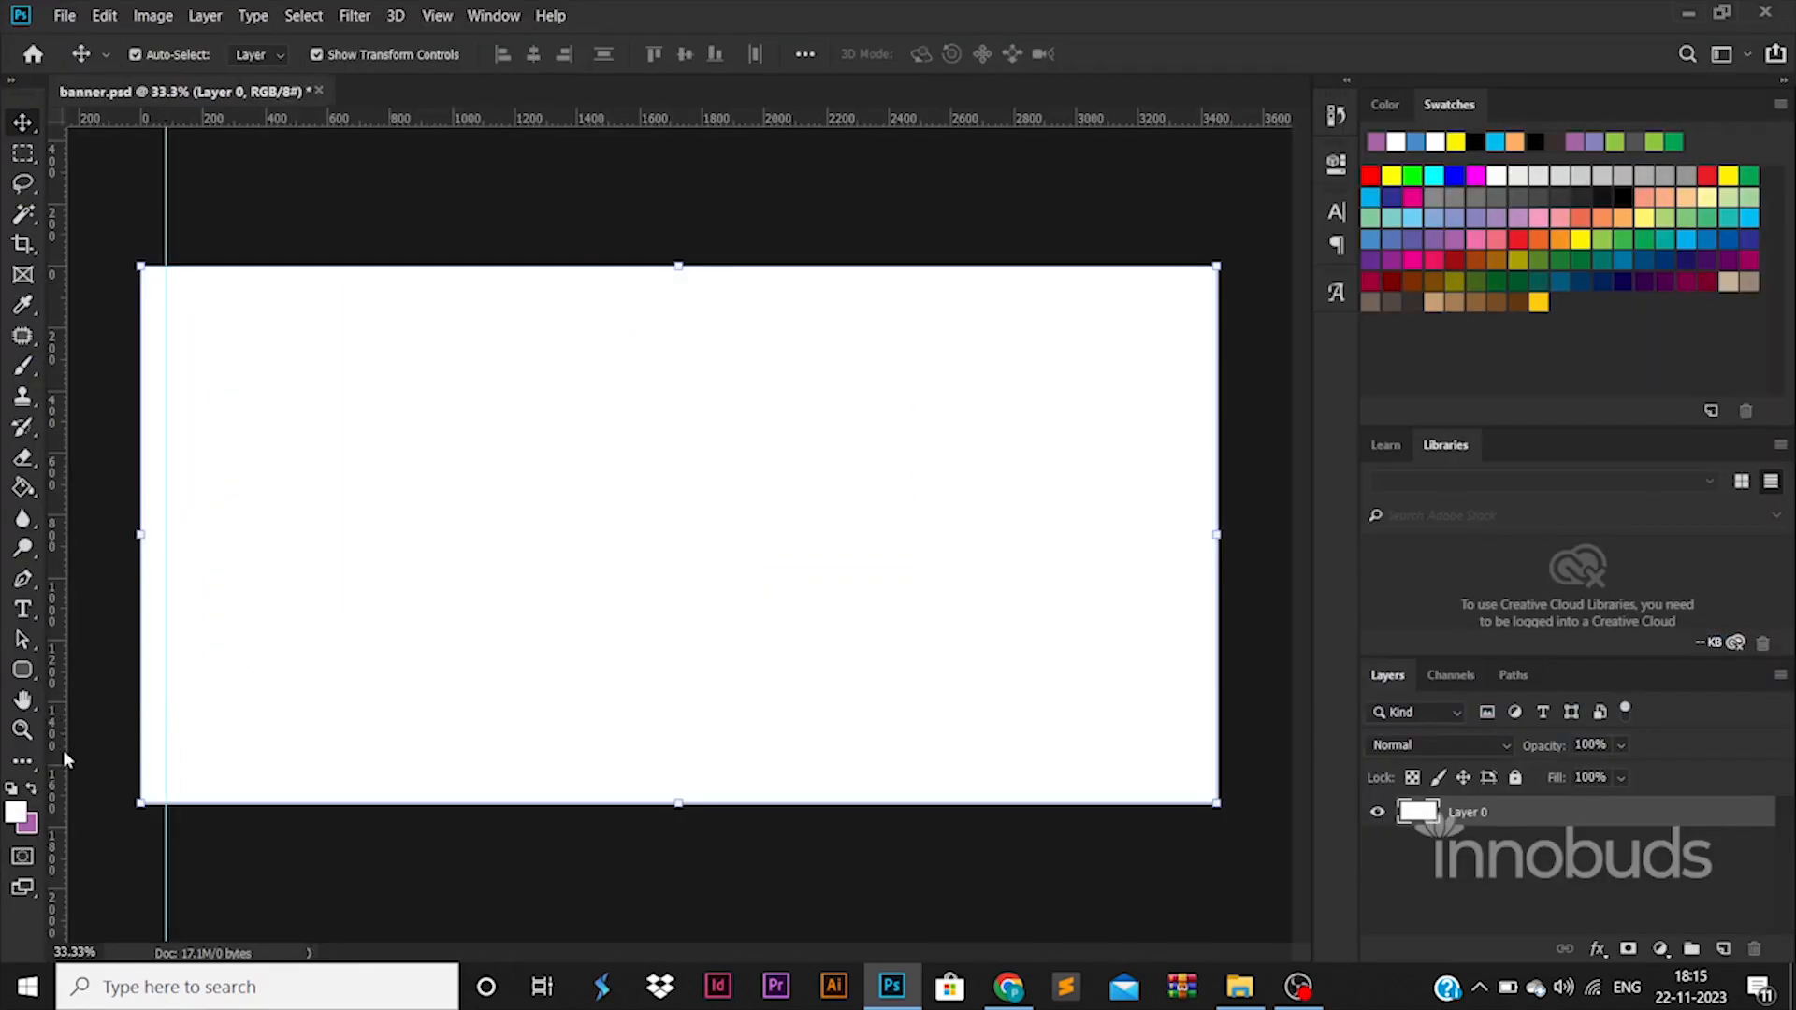
left_click_drag(60, 749, 1193, 796)
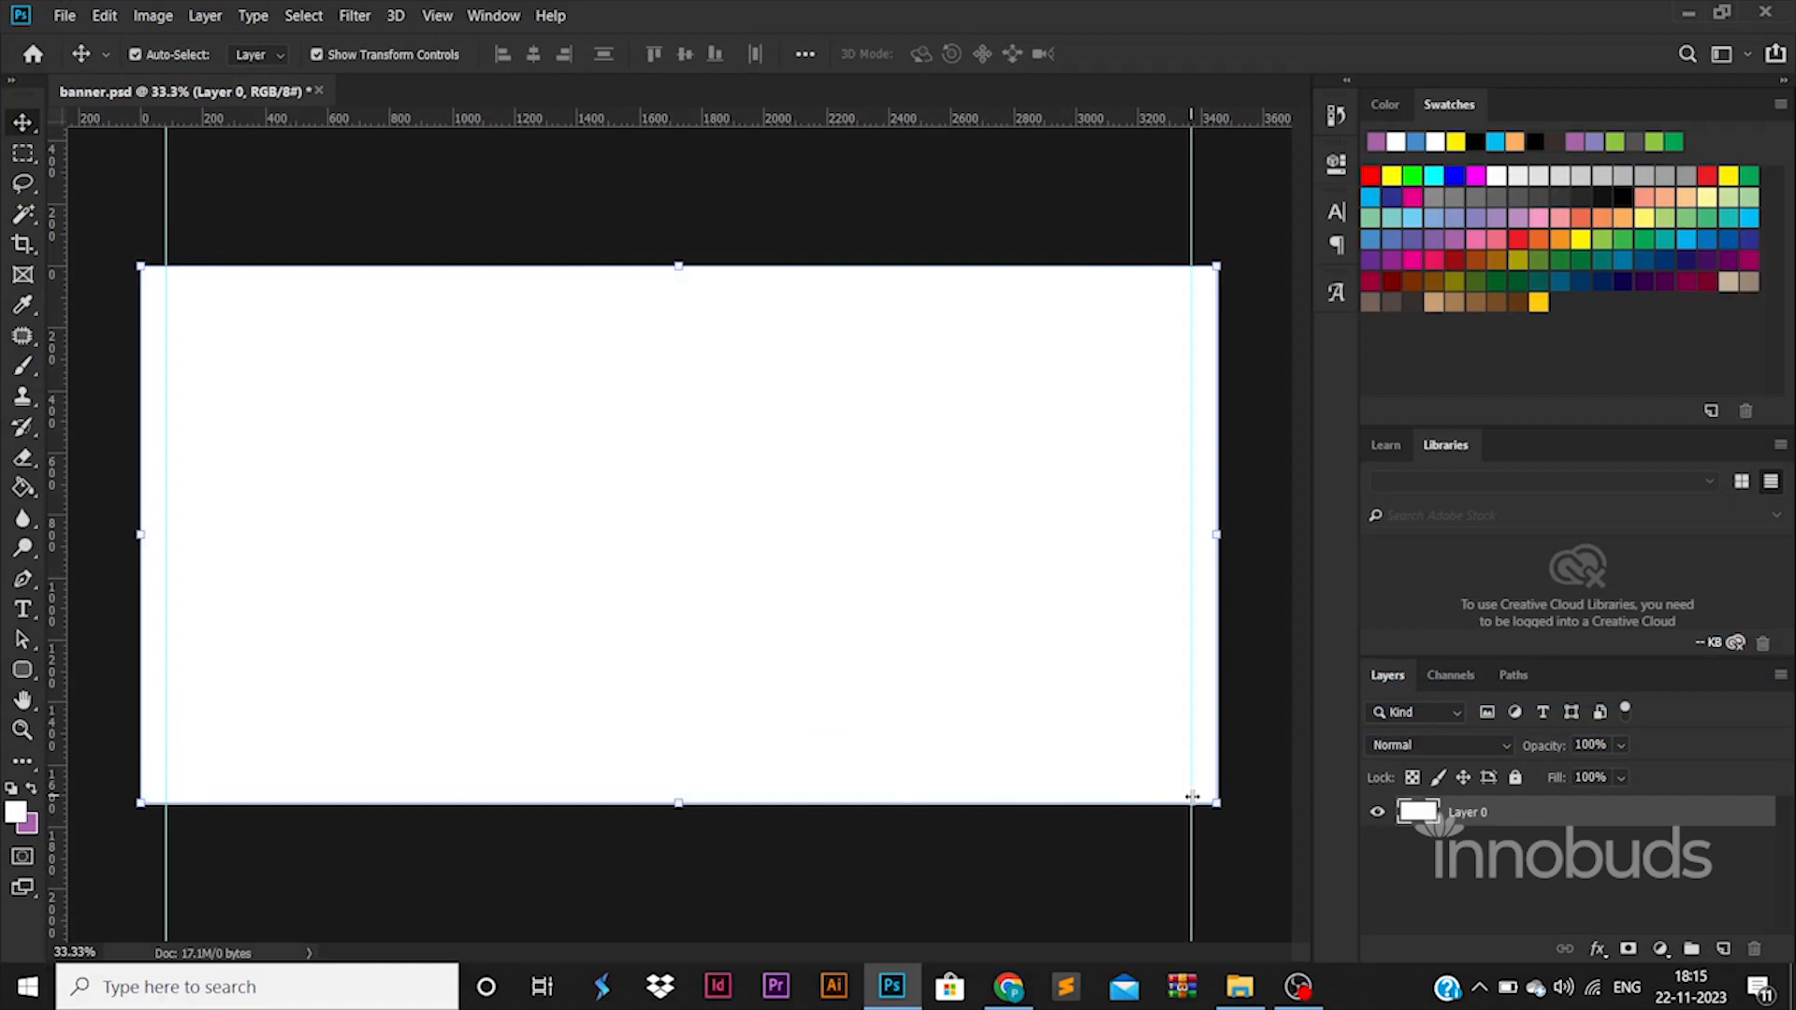
left_click_drag(929, 131, 918, 776)
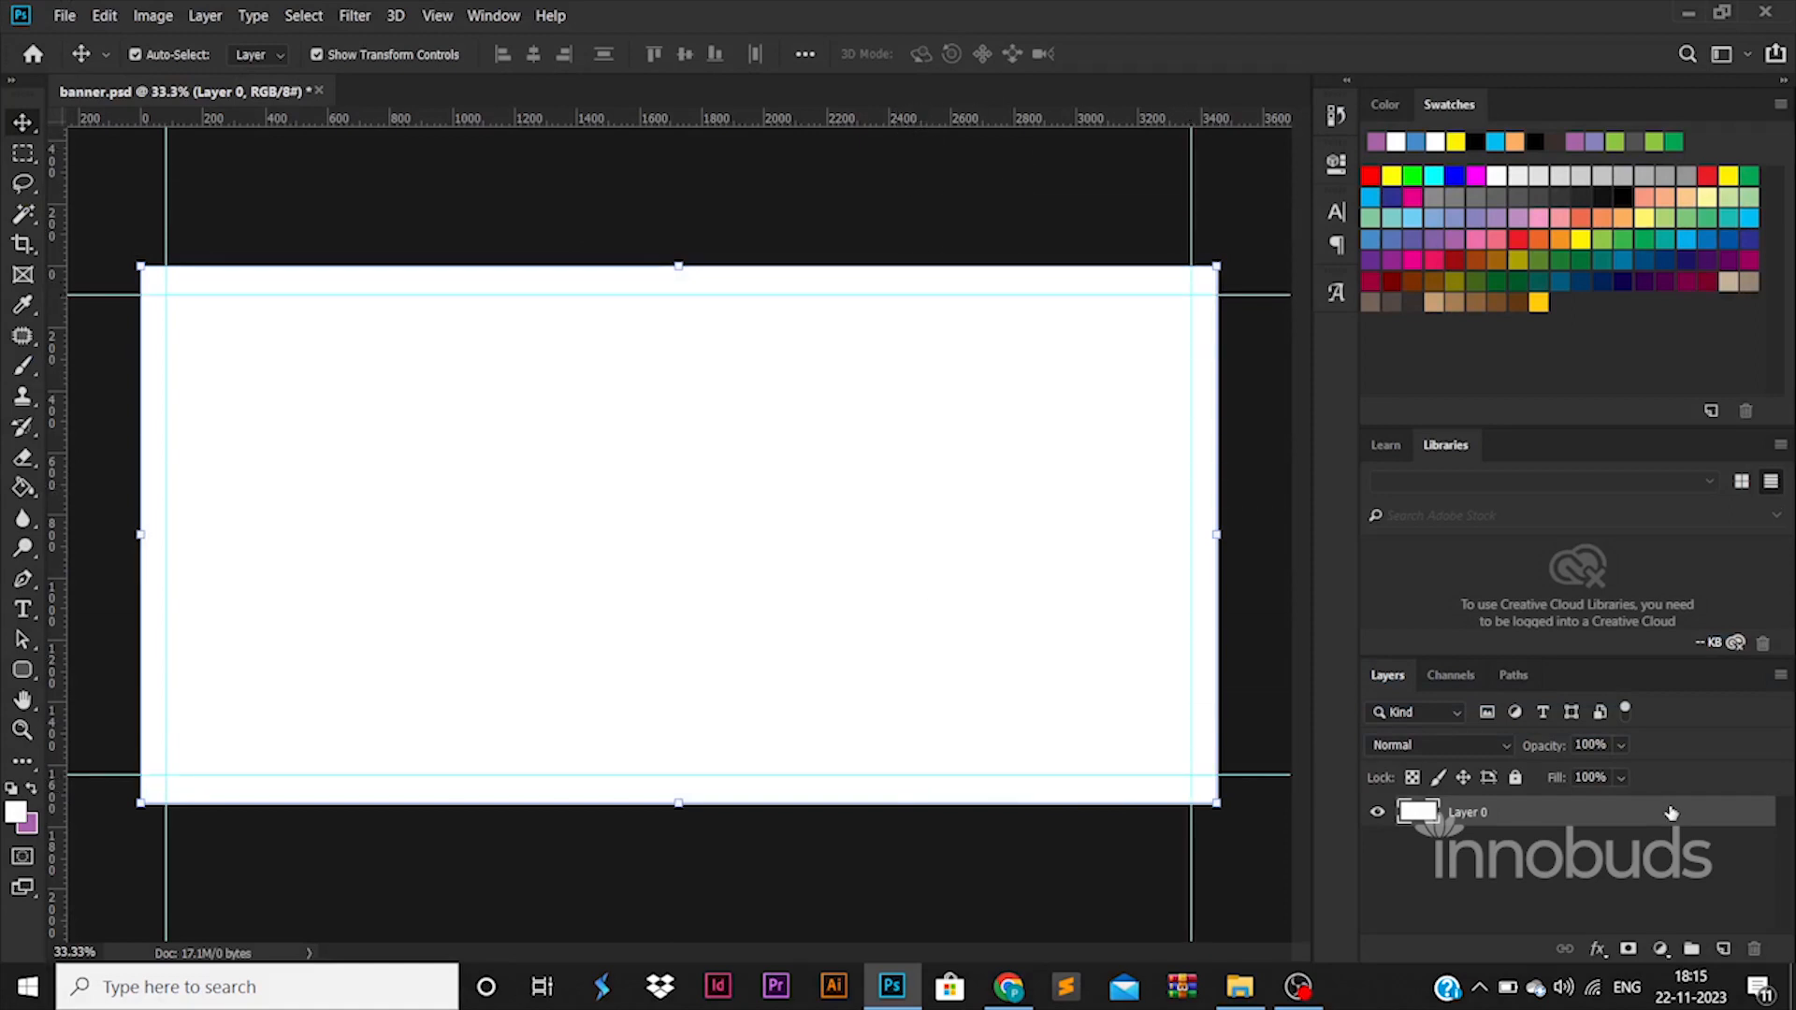
Add a Gradient Overlay to Layer 0 from the Foreground to Background preset and make its first color stop dark blue.
double_click(1671, 812)
left_click(1057, 681)
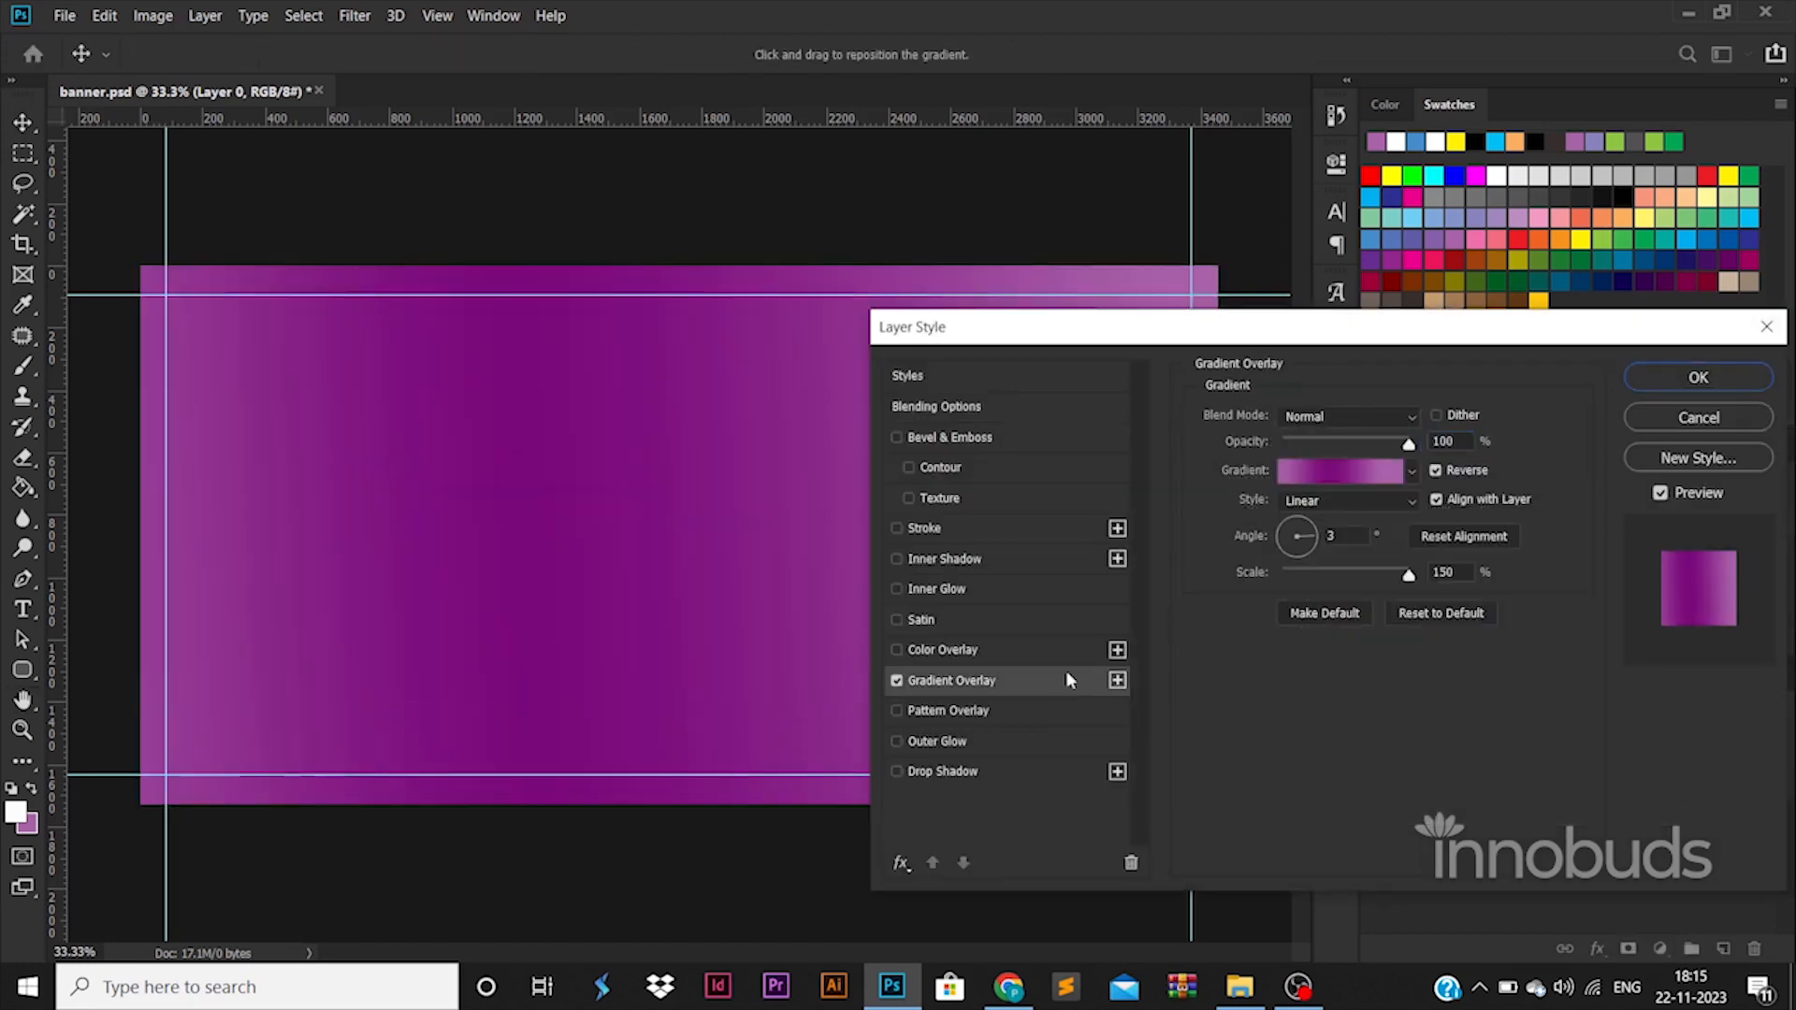
left_click(1356, 694)
left_click(1246, 447)
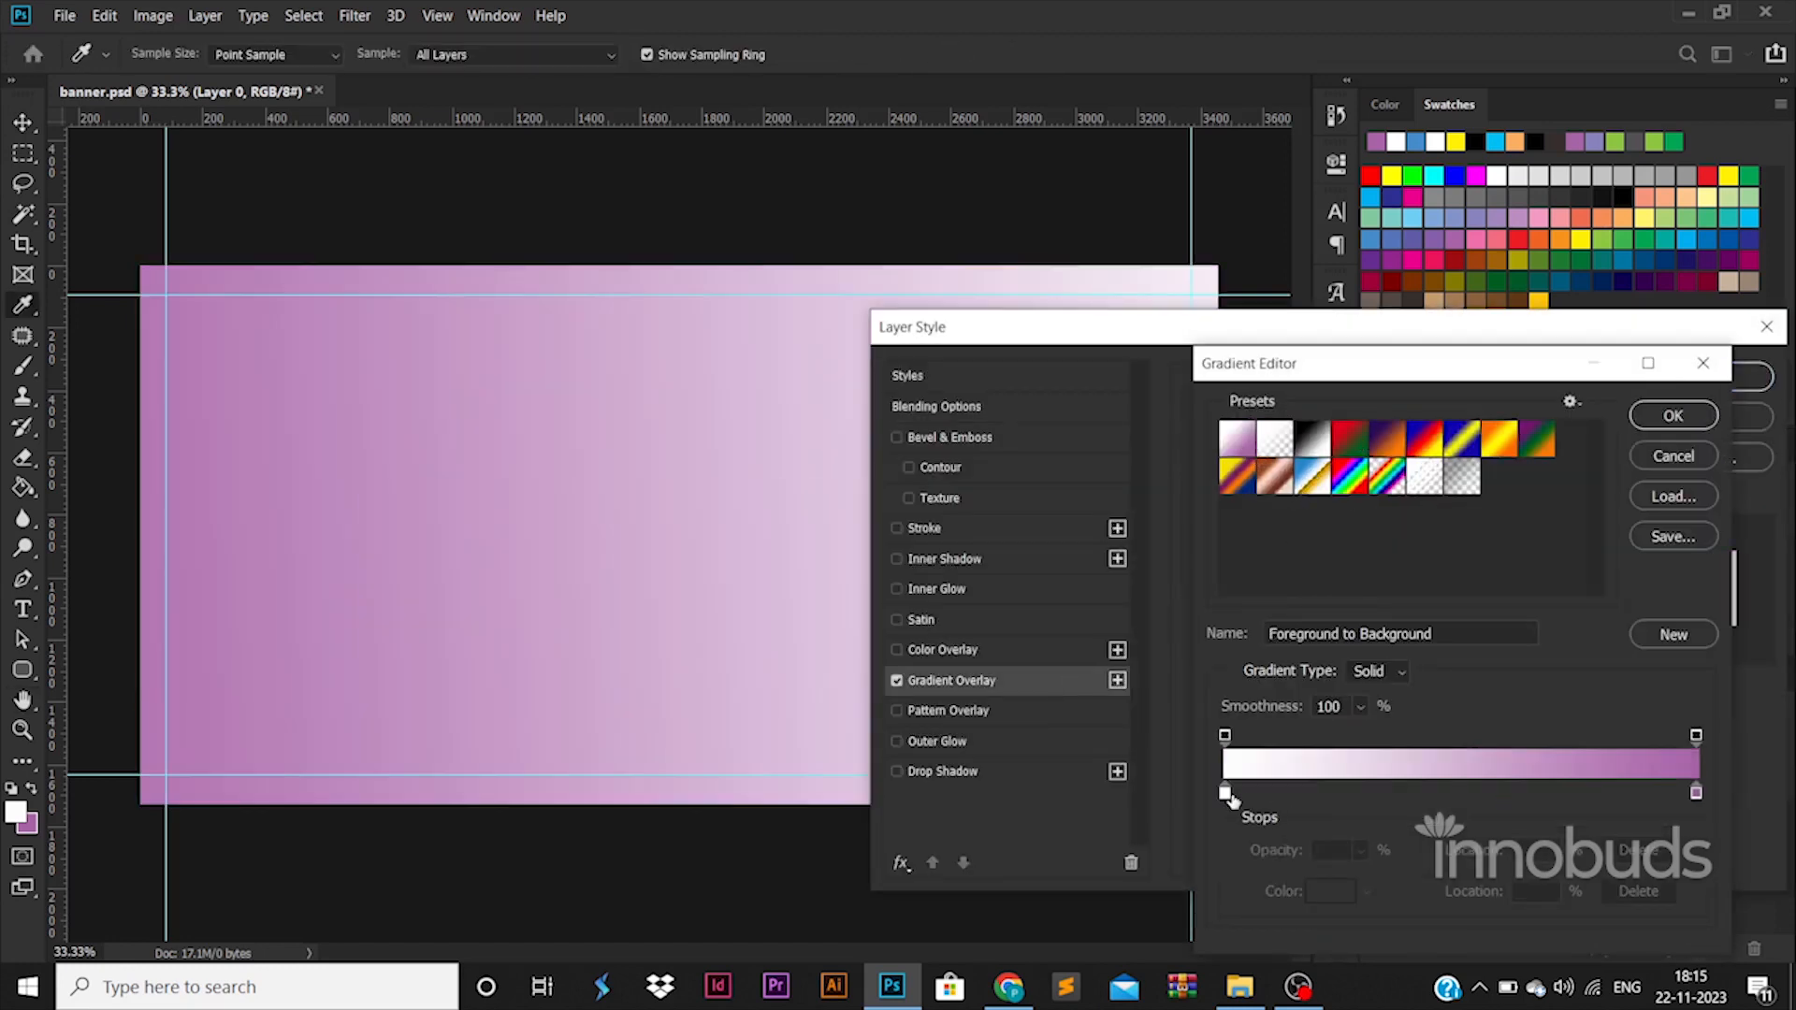
double_click(1225, 793)
left_click(1445, 561)
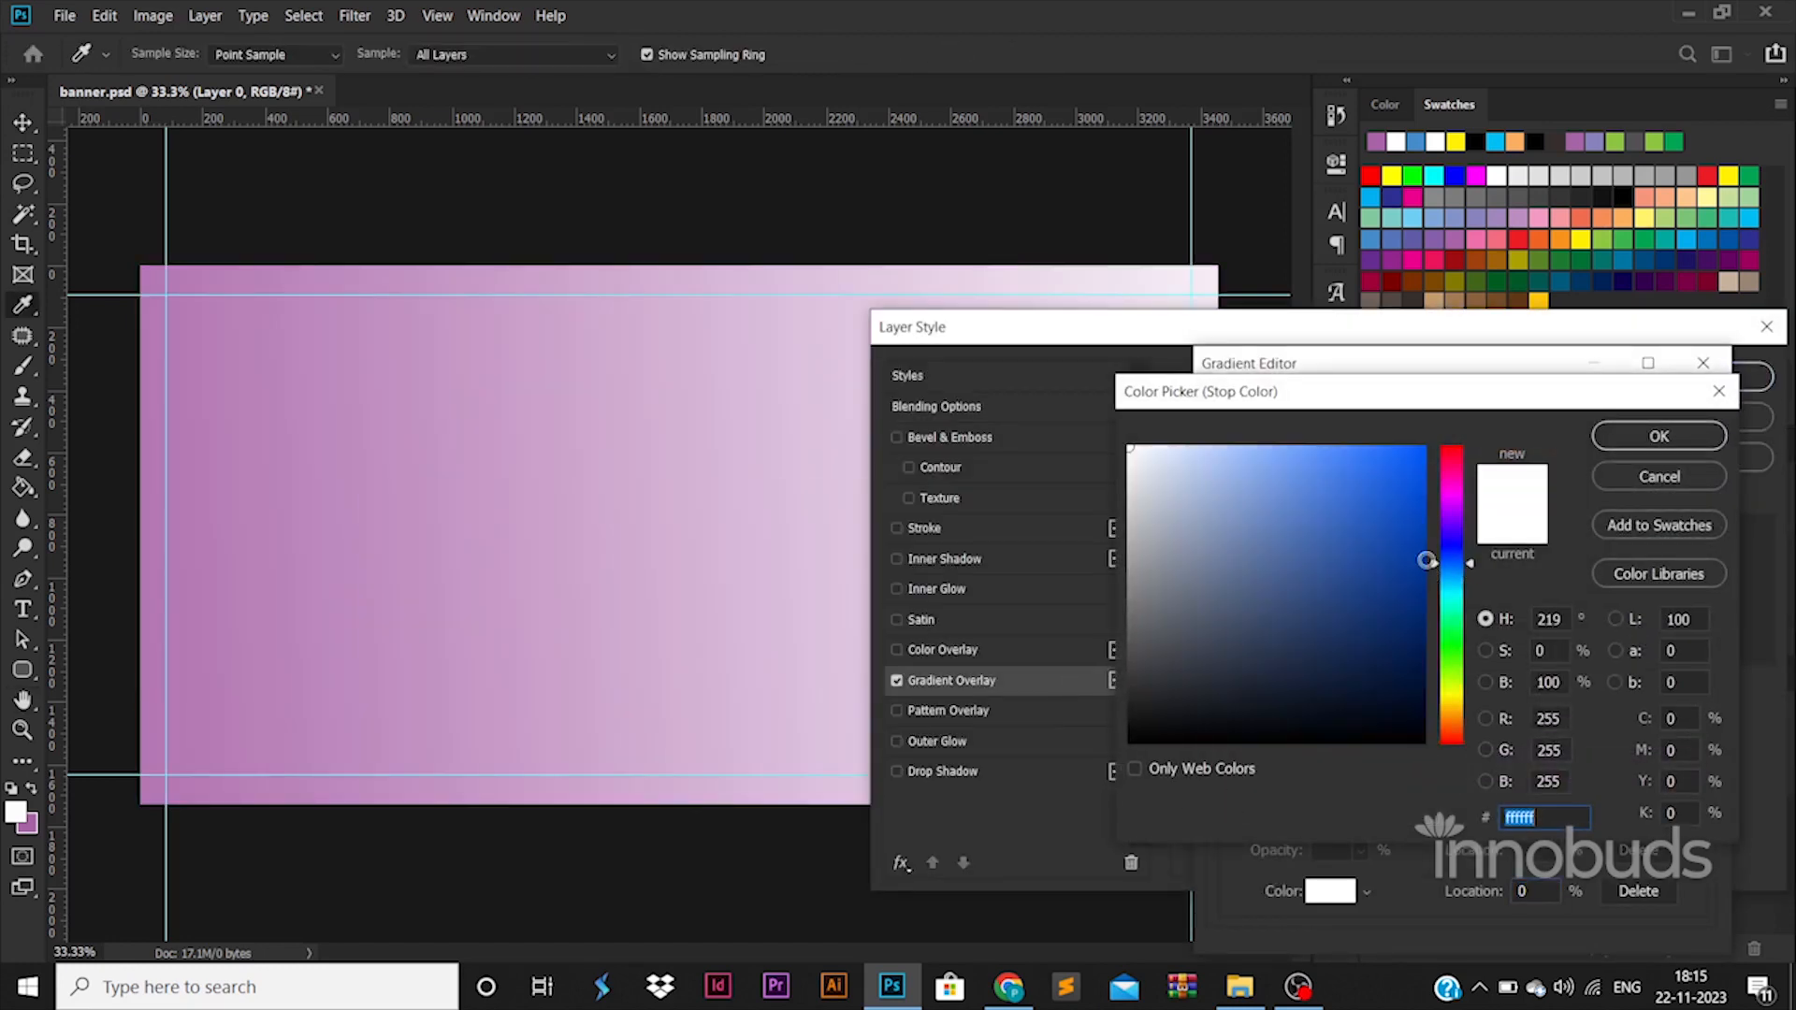
left_click_drag(1426, 560, 1418, 586)
left_click(1654, 436)
Set the background gradient's end color stop to 0084ff and apply the layer style.
double_click(1687, 799)
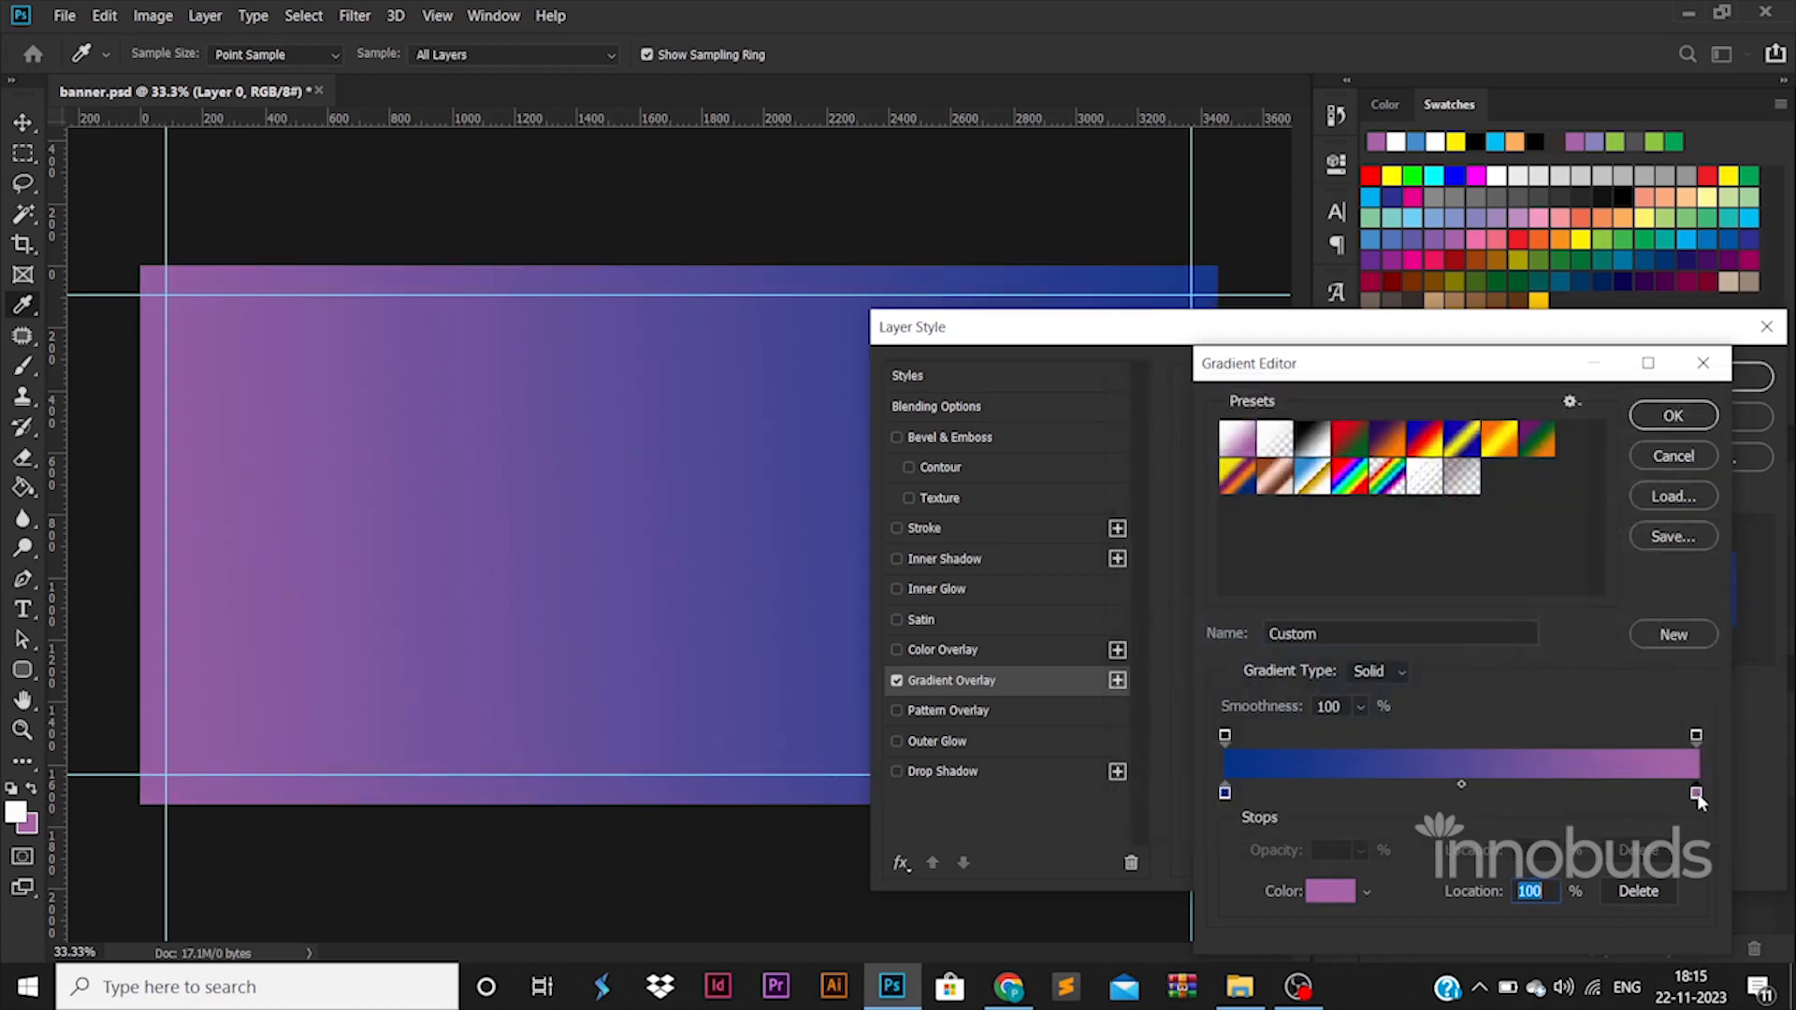
left_click(1464, 572)
left_click(1396, 518)
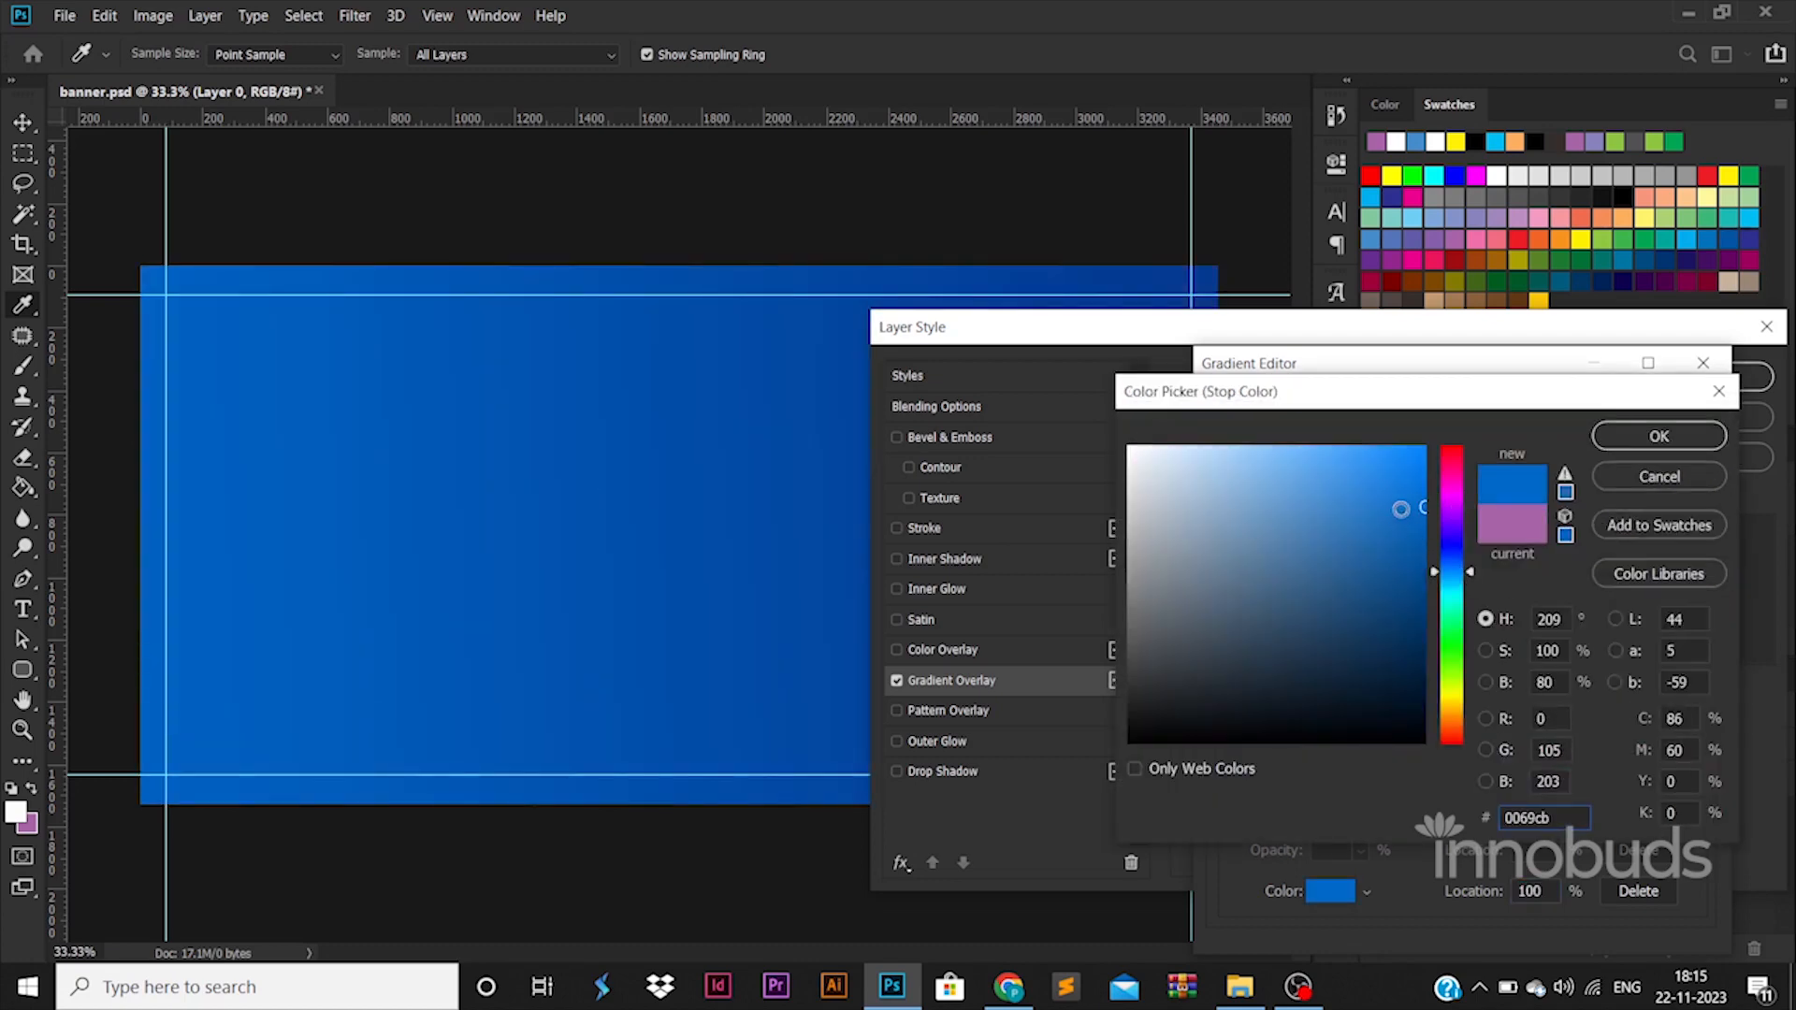
left_click(1384, 465)
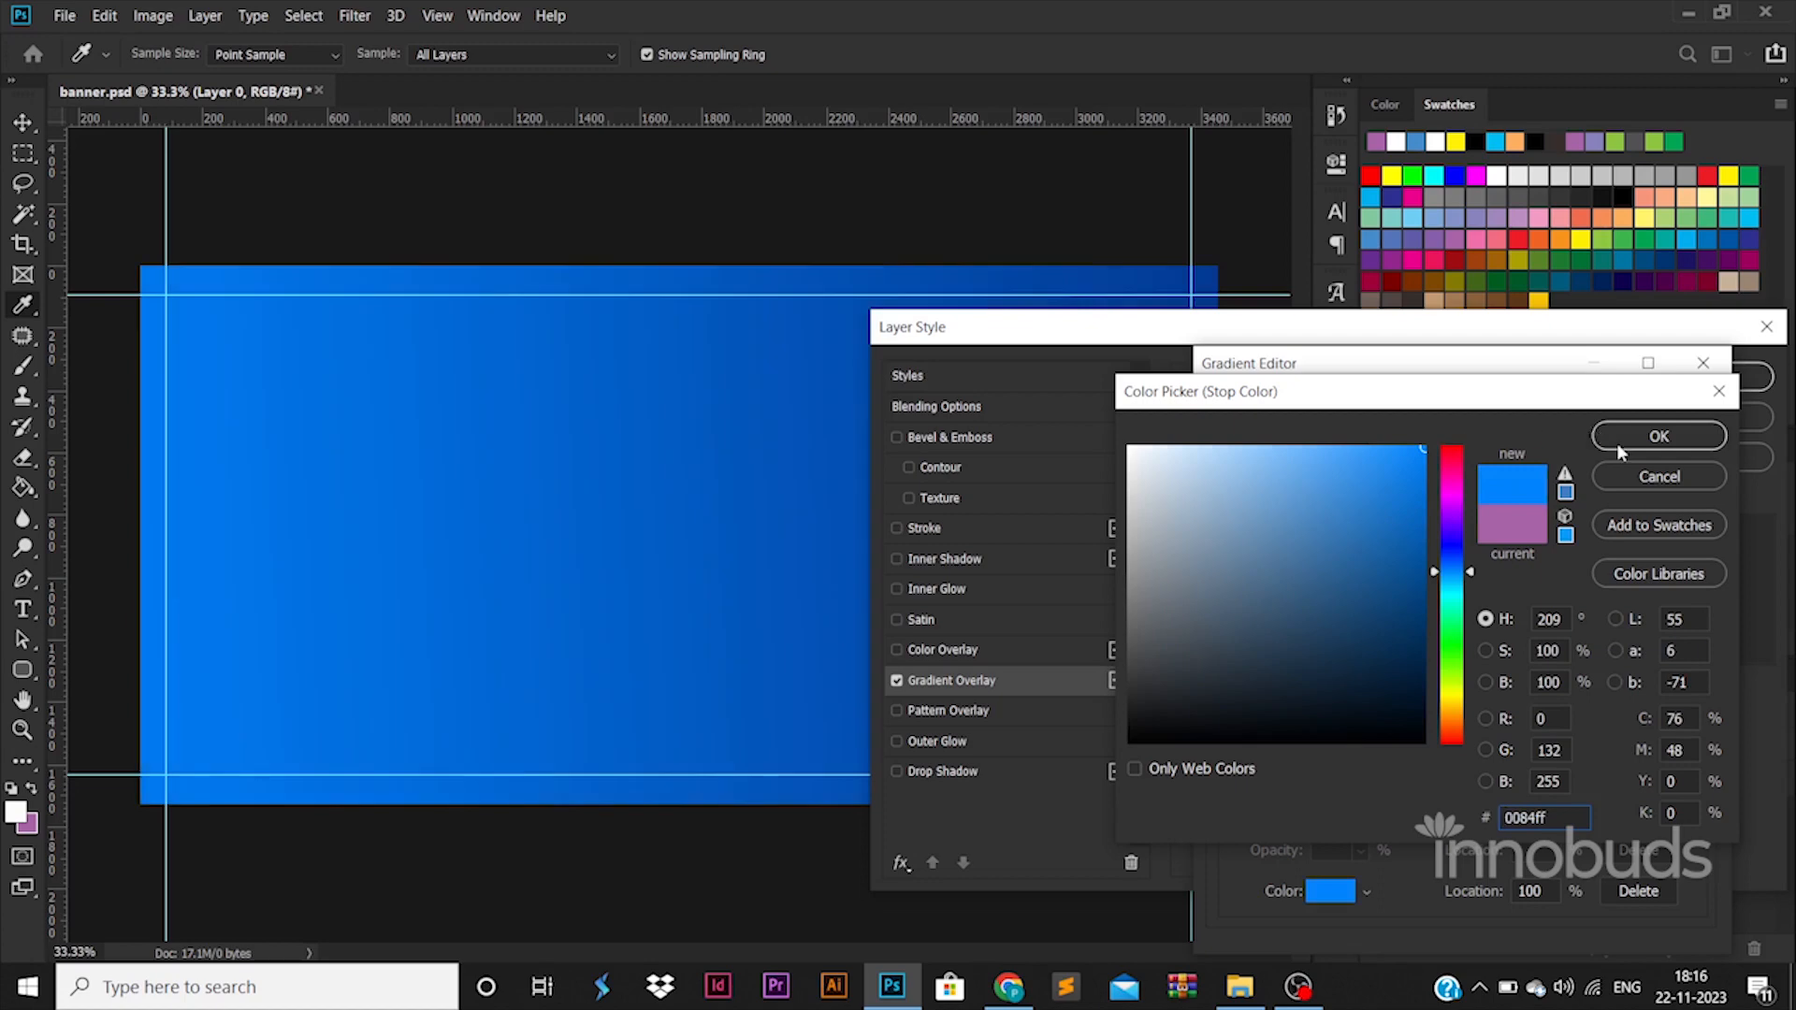
left_click(1623, 440)
left_click(1679, 414)
left_click(1680, 384)
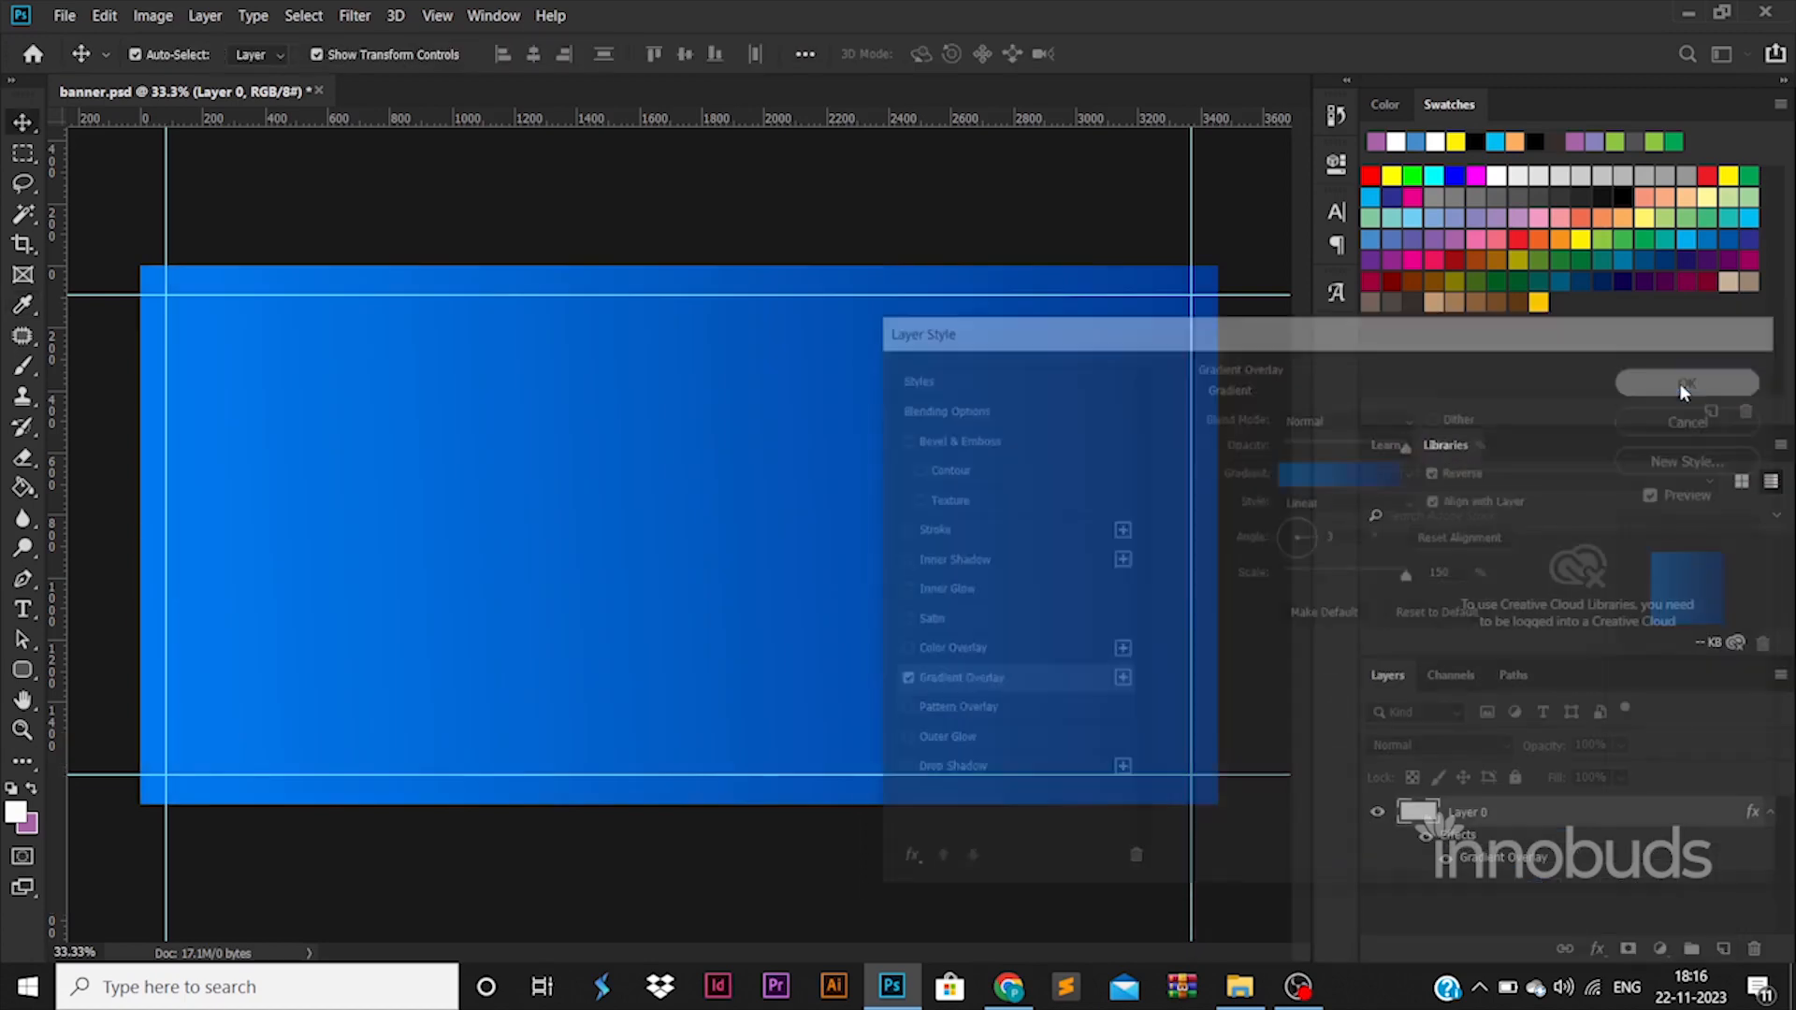
Draw a black rounded rectangle of about 1556 x 1072 px in the upper left part of the banner.
left_click(23, 670)
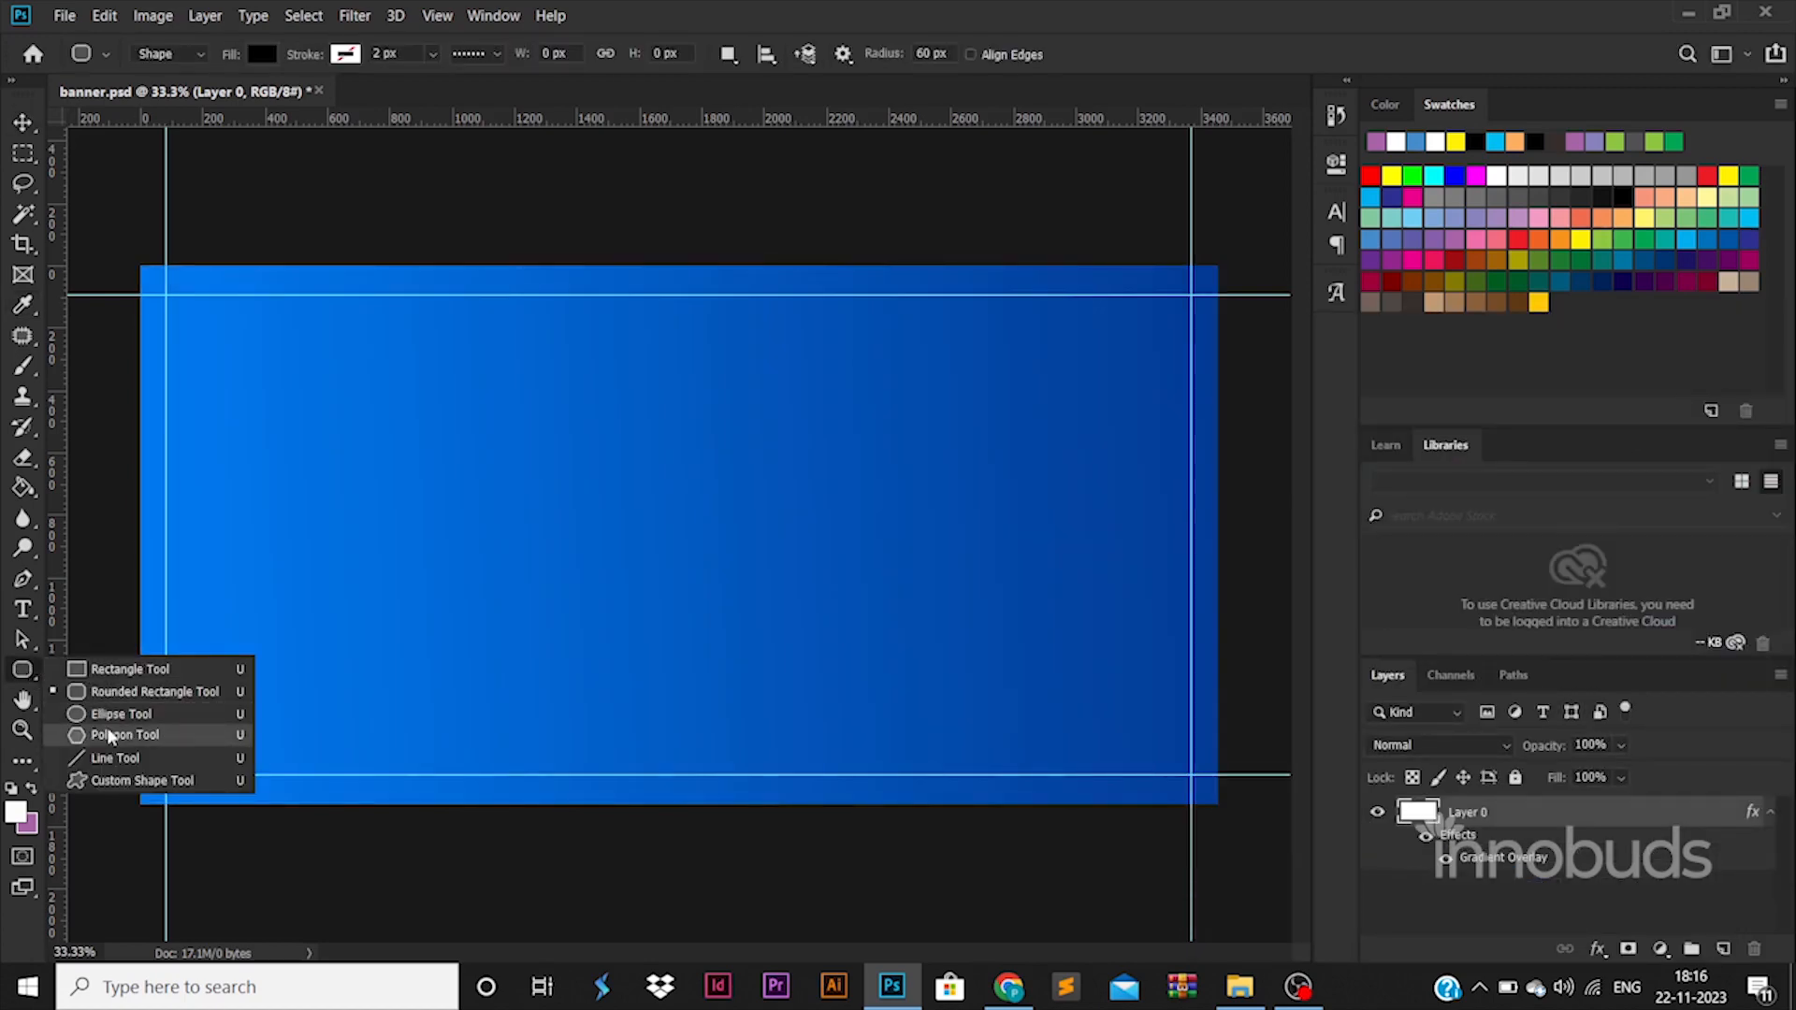
left_click(128, 693)
left_click_drag(273, 311, 758, 645)
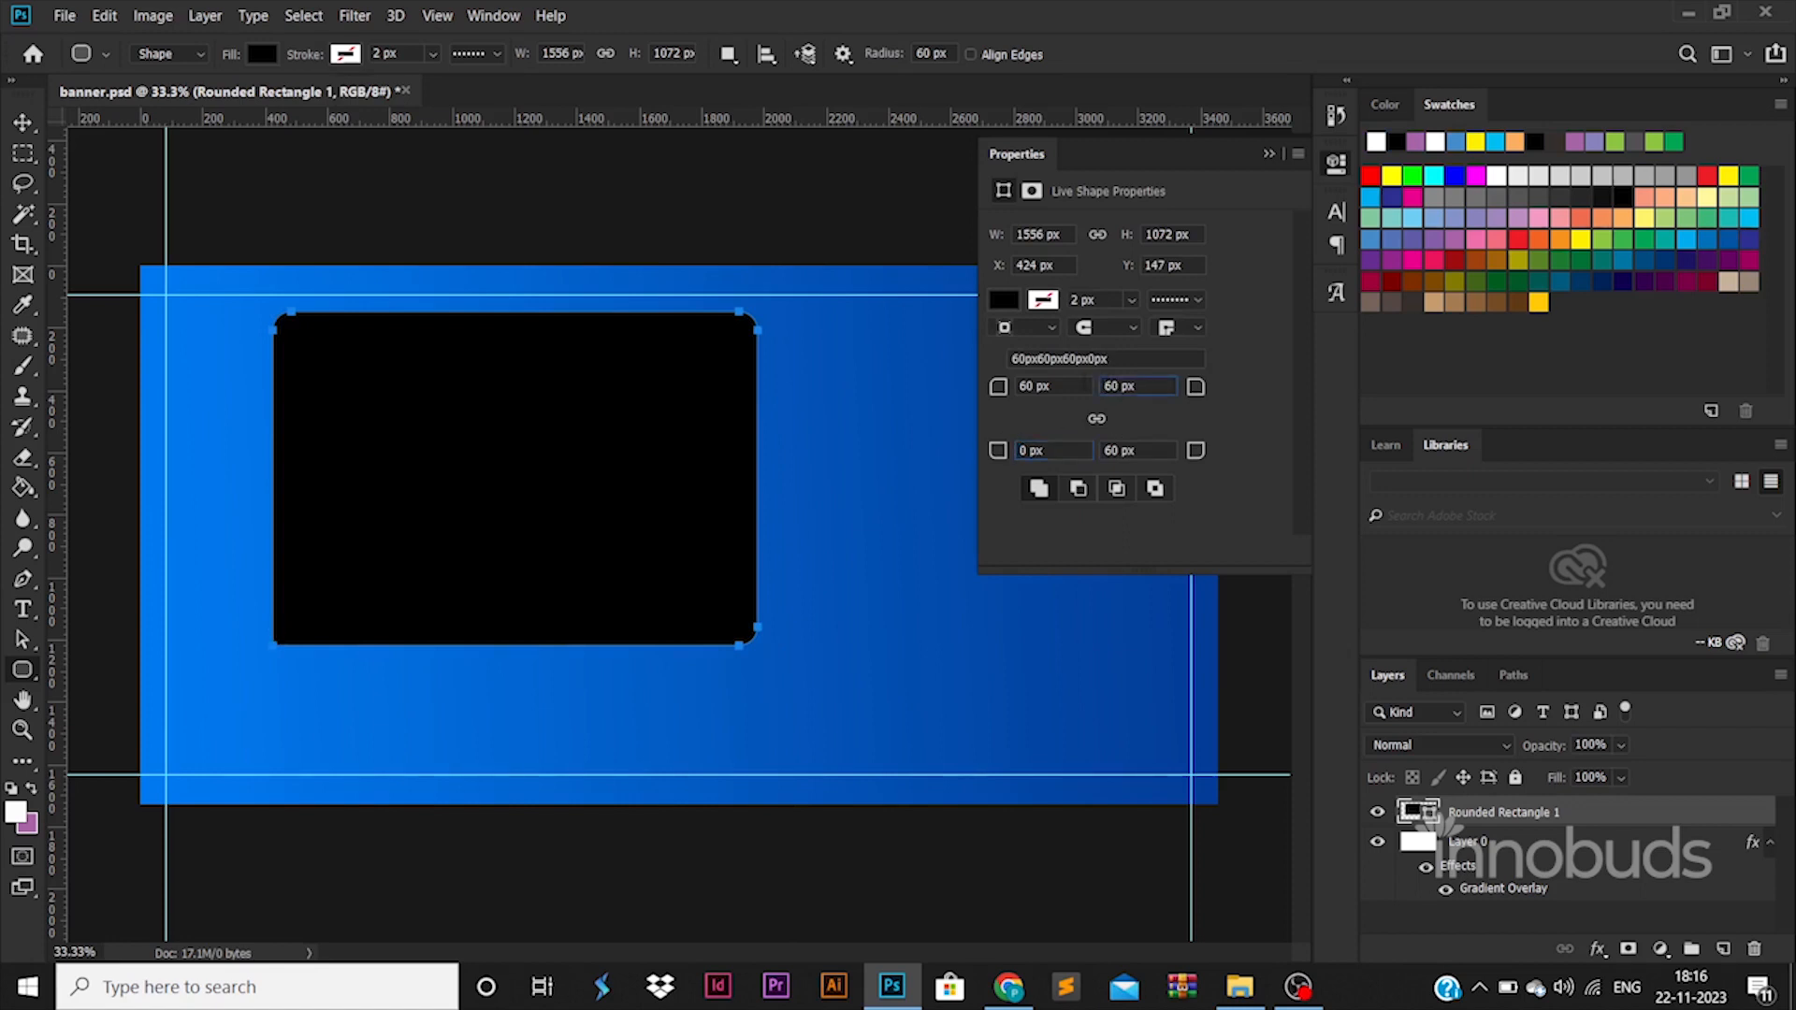
Set the rectangle's top-left corner radius to 650 px, bottom-right to 350 px, and the other two corners to 0 px.
left_click_drag(1035, 386, 982, 386)
type("350")
left_click_drag(1118, 451, 1075, 451)
type("350")
key("Return")
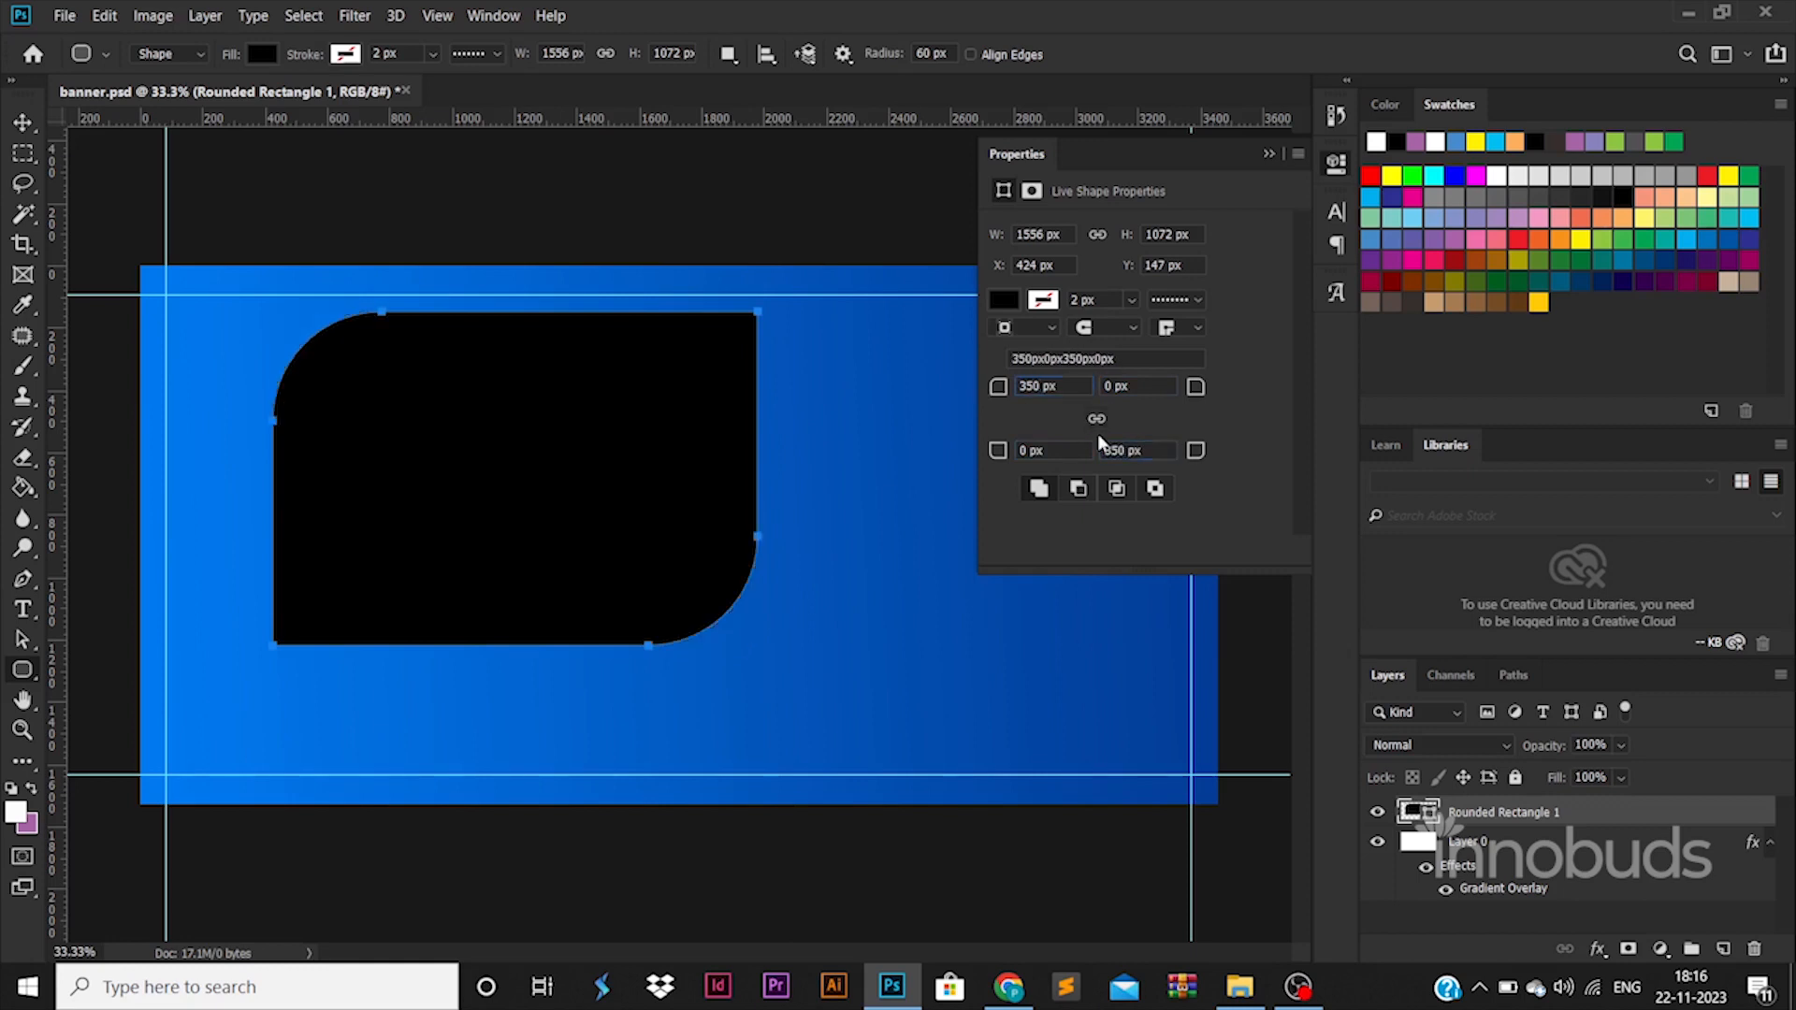
left_click_drag(976, 394, 1180, 514)
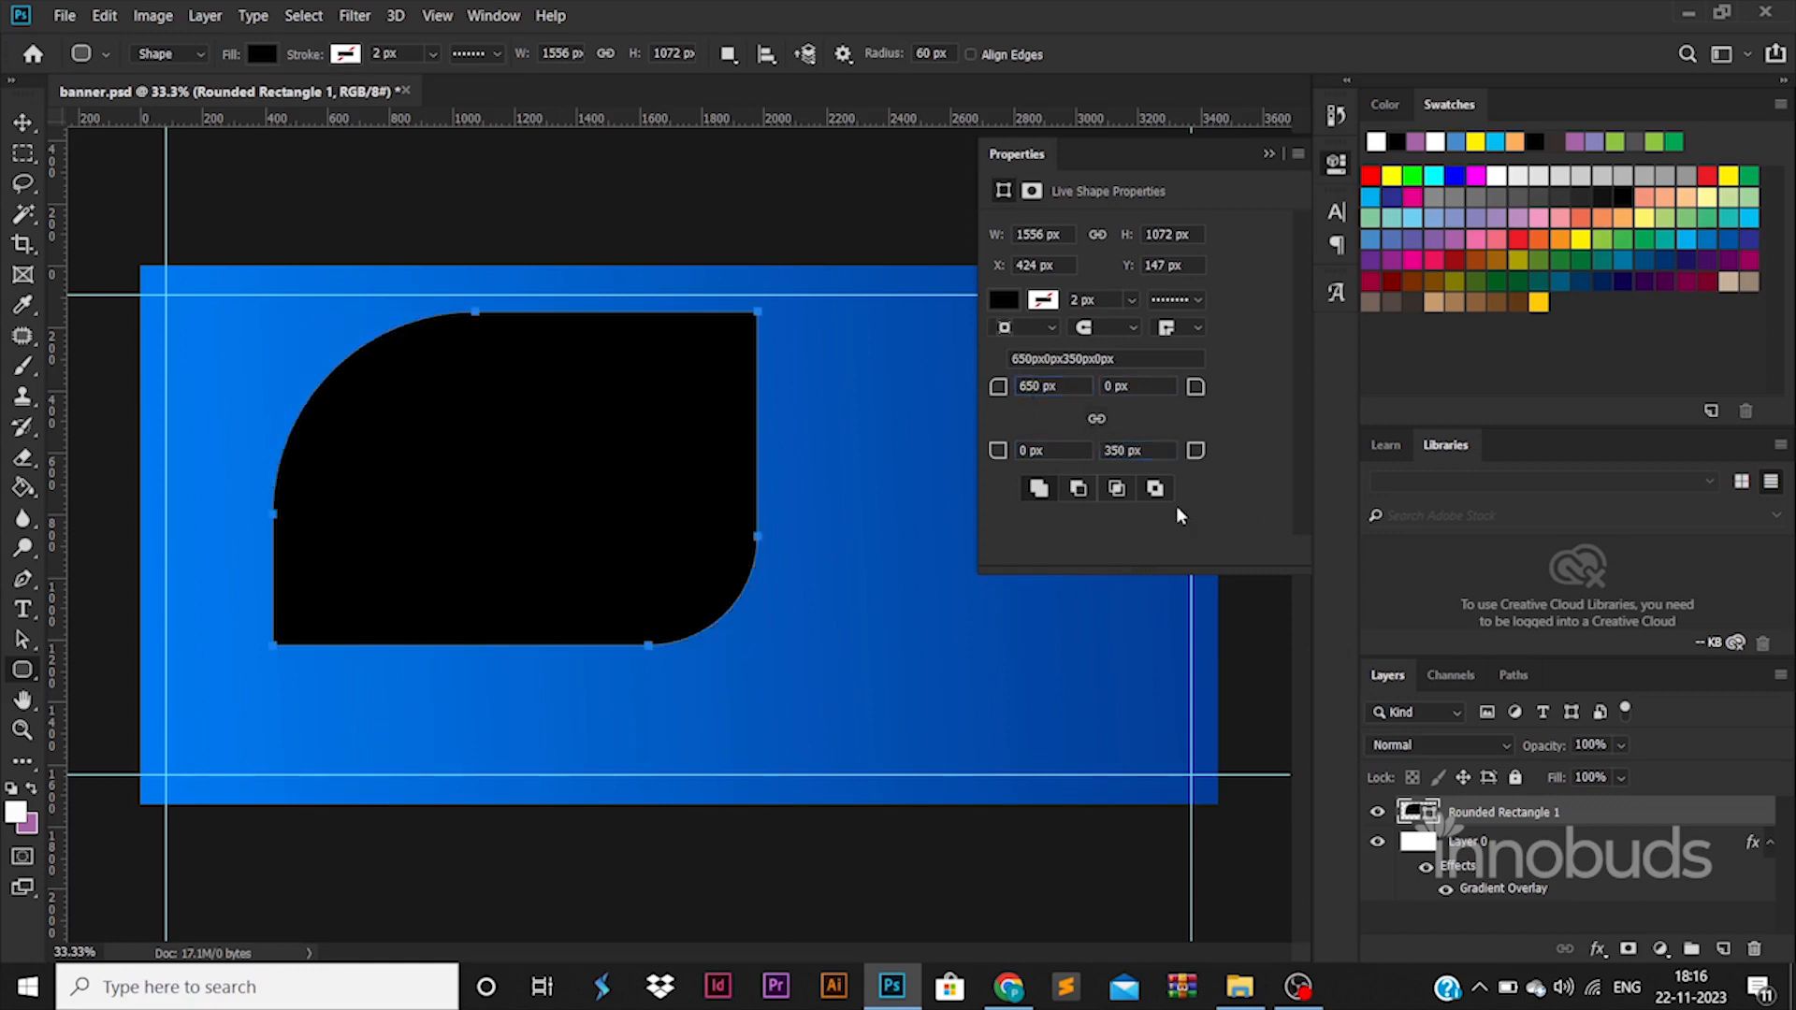
Move the black shape to the banner's right half against the right guide and scale it to about 96% width and 86% height.
left_click(22, 122)
left_click_drag(552, 500, 733, 556)
left_click_drag(940, 376, 851, 449)
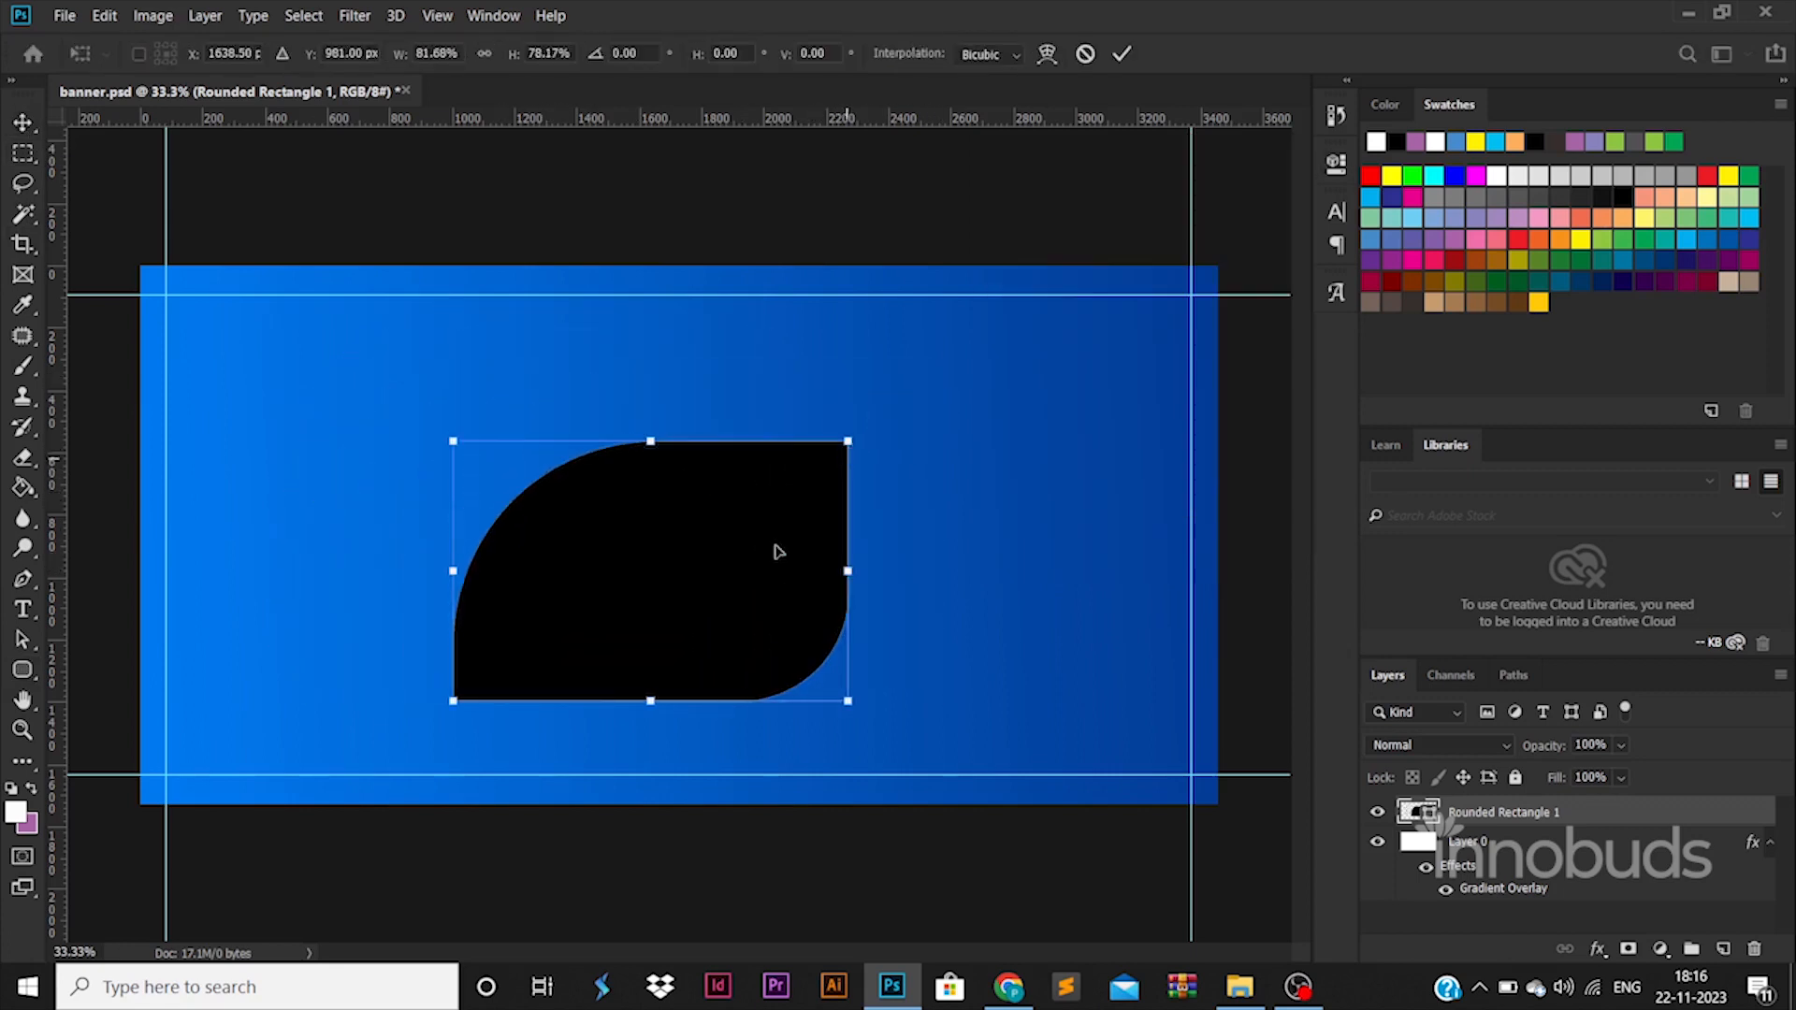
left_click_drag(776, 546, 1049, 529)
left_click_drag(1122, 423, 1190, 396)
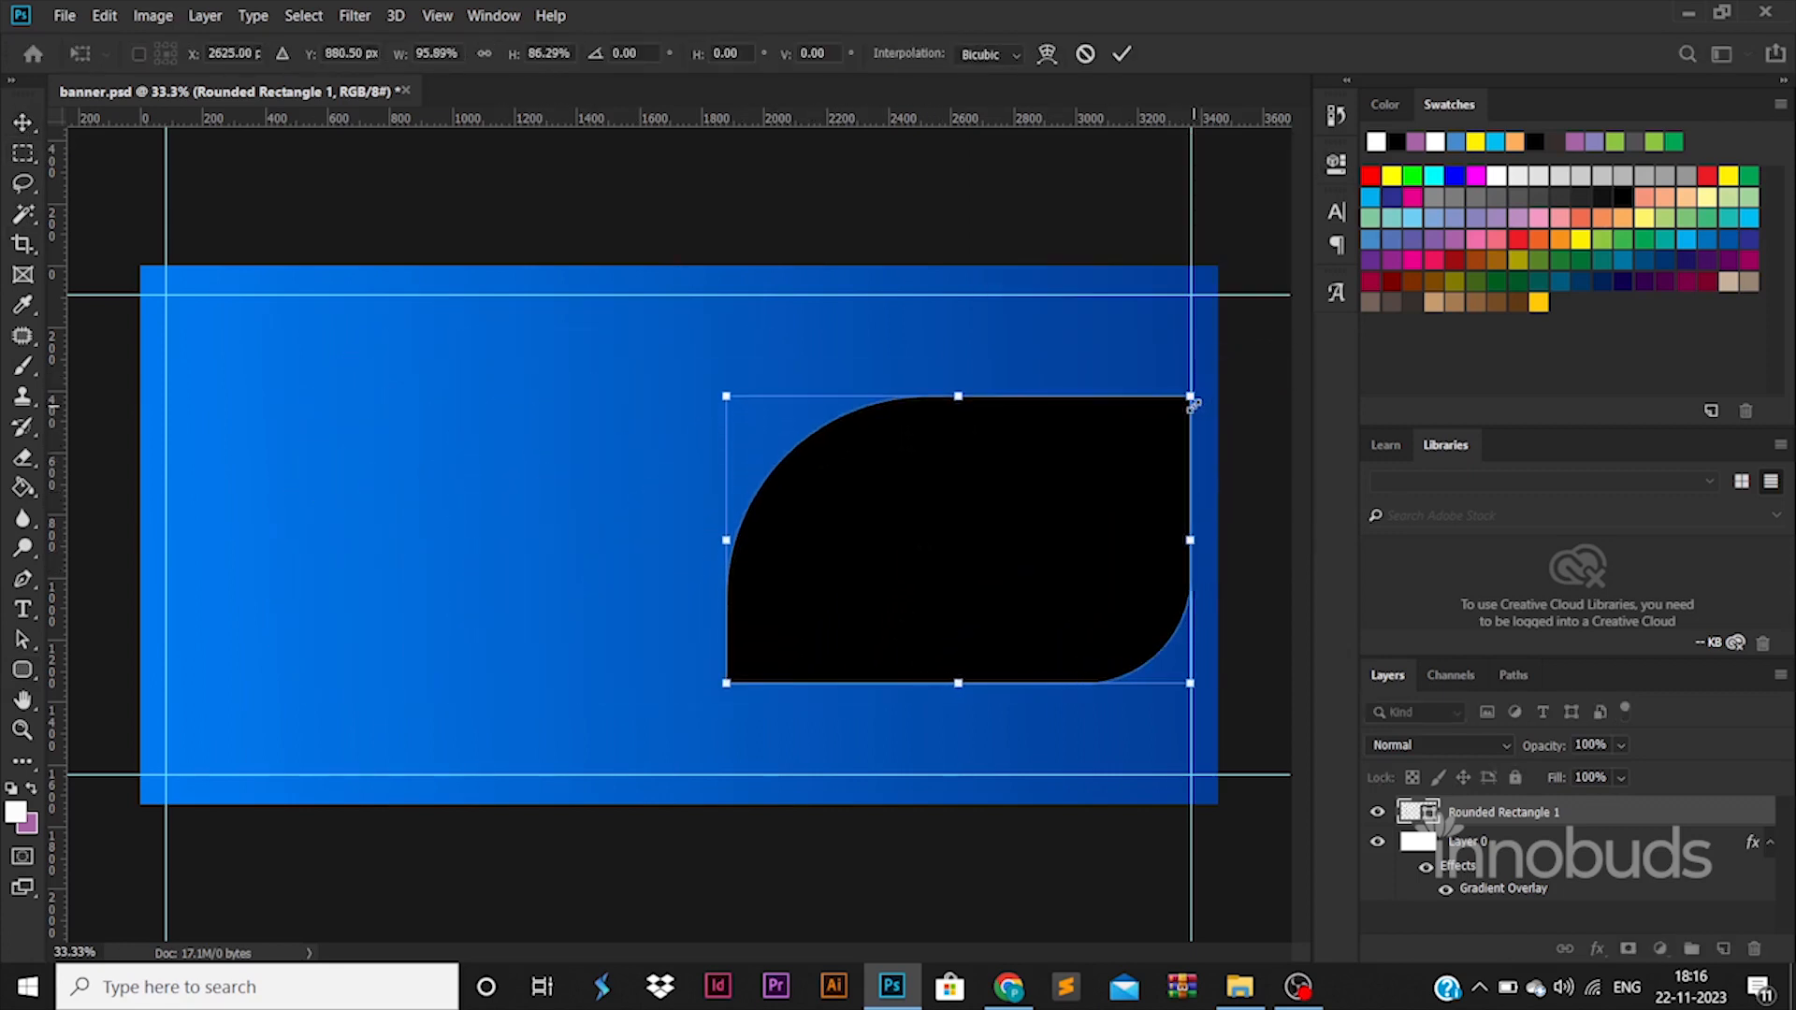
key("Return")
Duplicate the black shape to the left half of the banner, flip the copy horizontally, and place it just above the bottom guide.
left_click_drag(1100, 506, 682, 517)
key("ctrl+t")
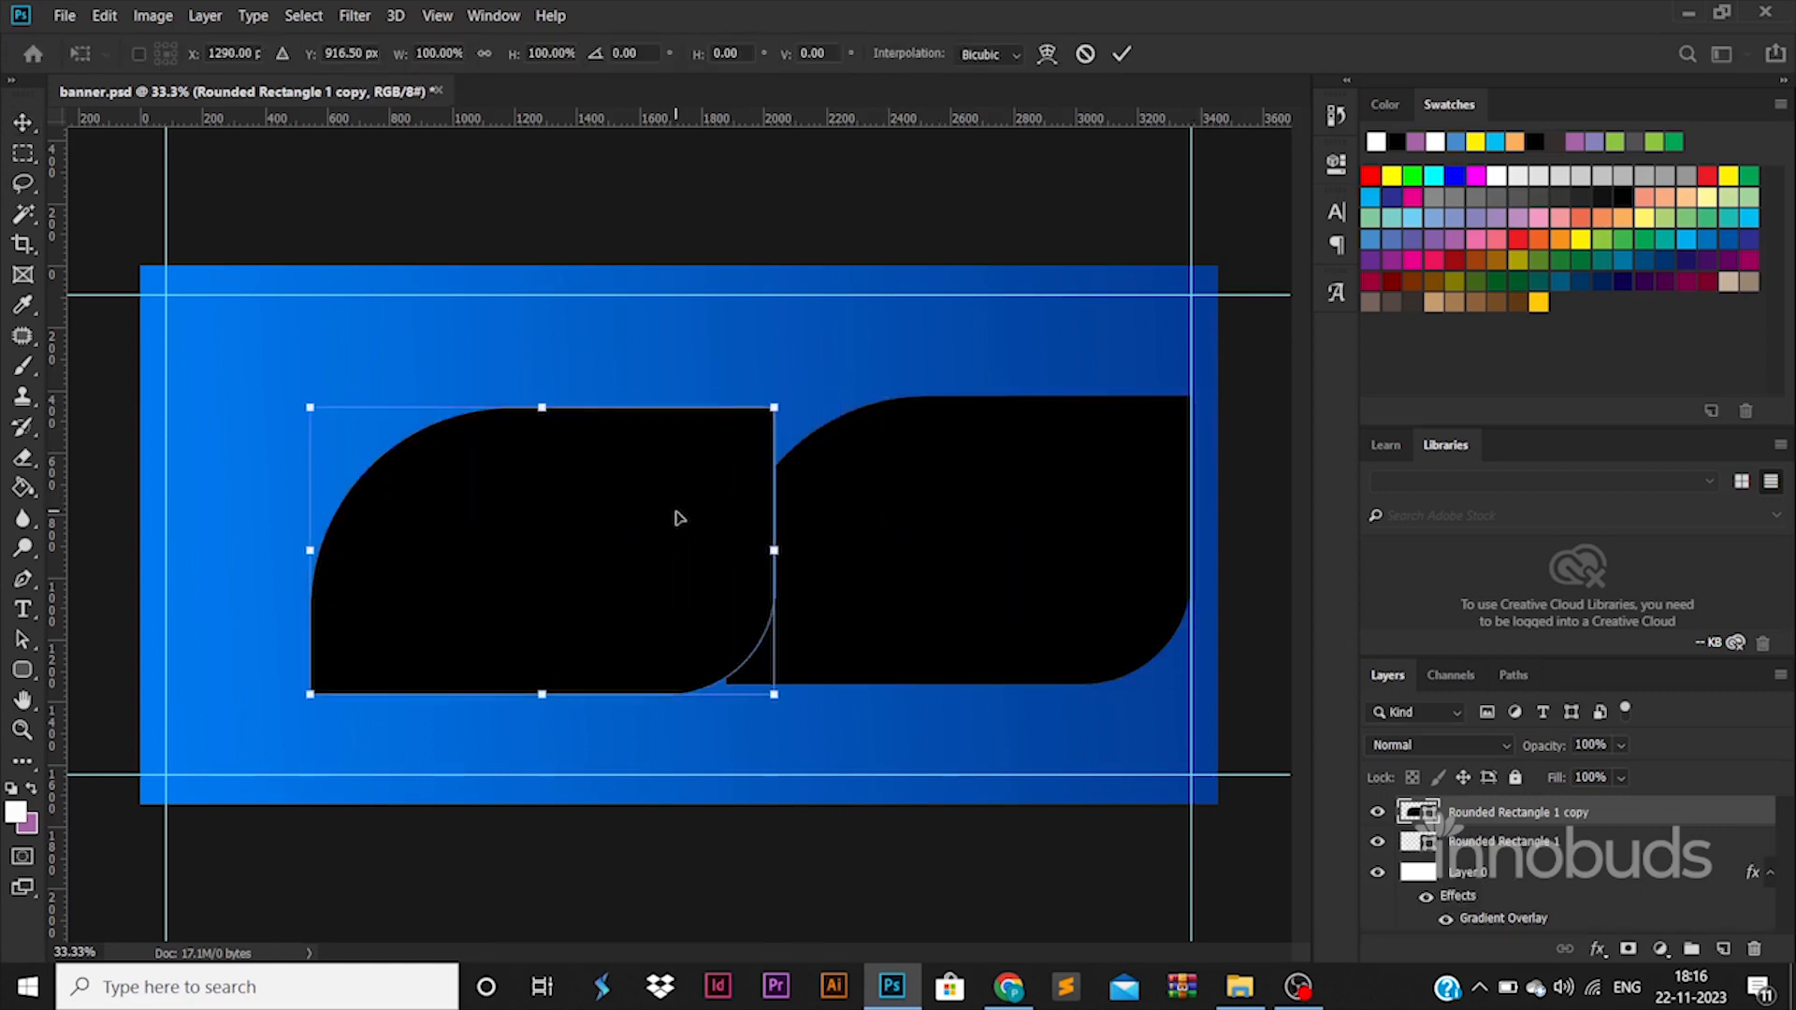
right_click(698, 524)
left_click(743, 800)
left_click_drag(659, 599, 604, 662)
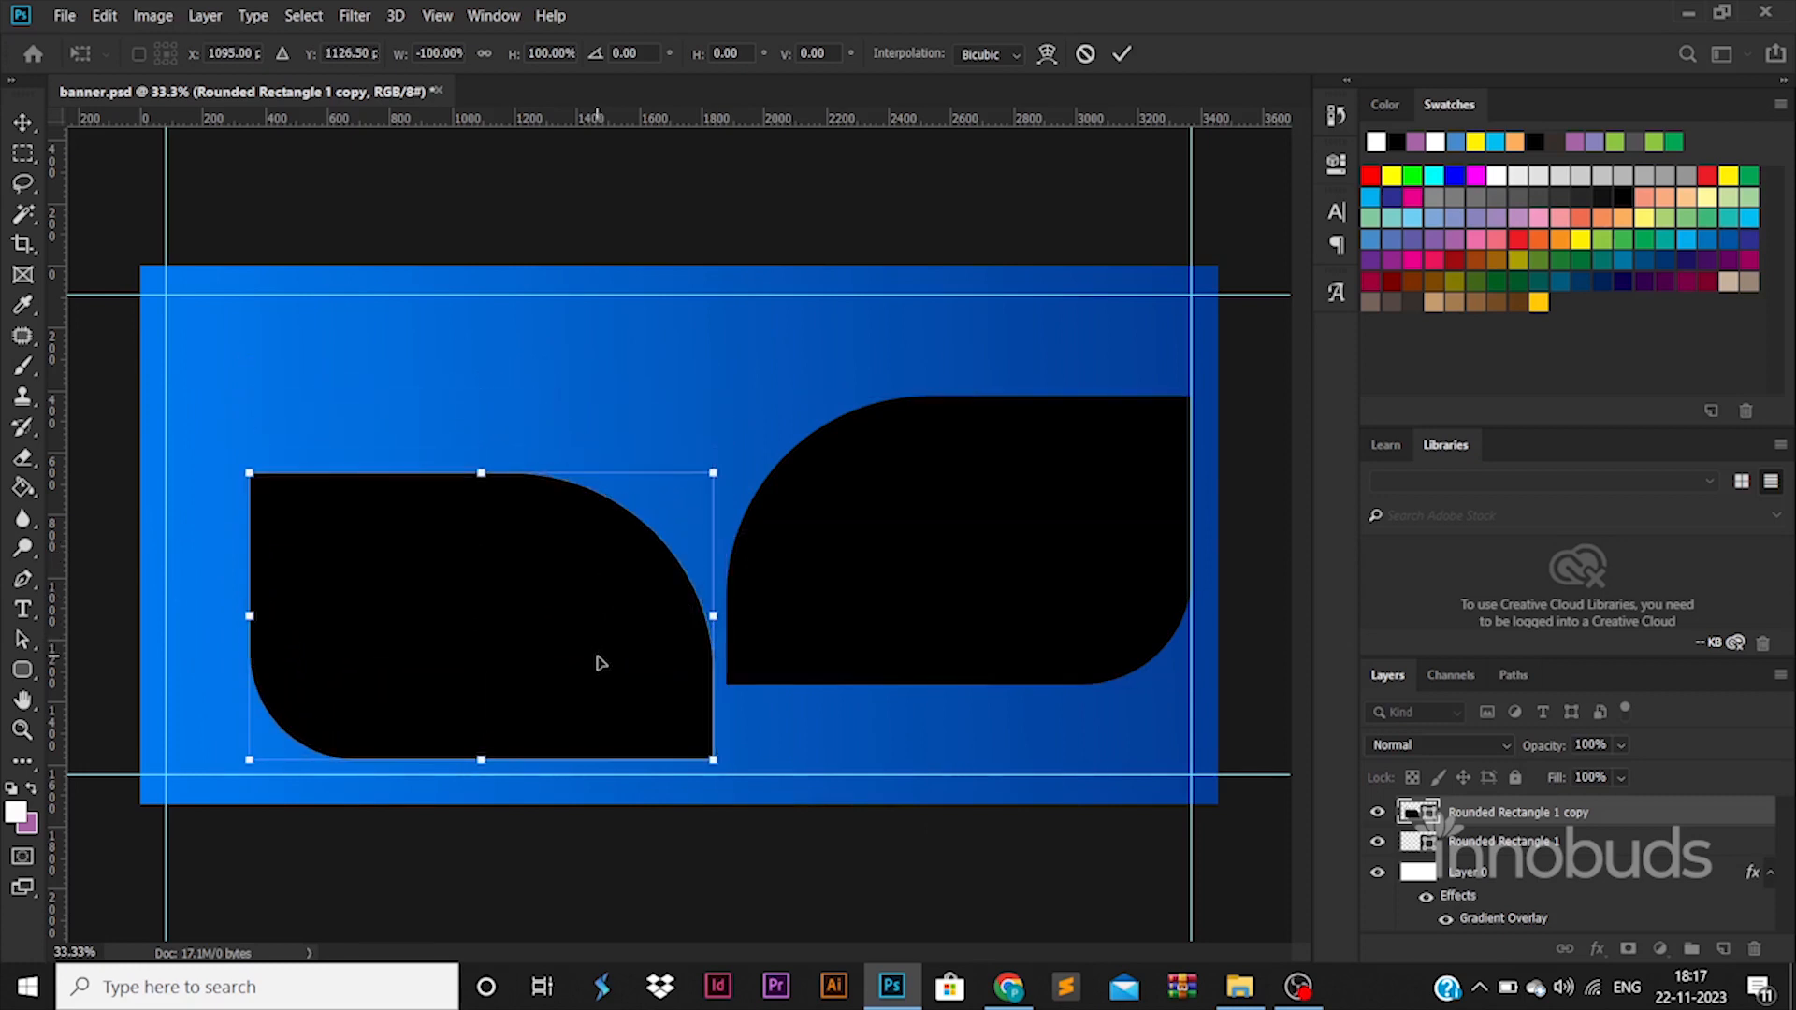
key("Return")
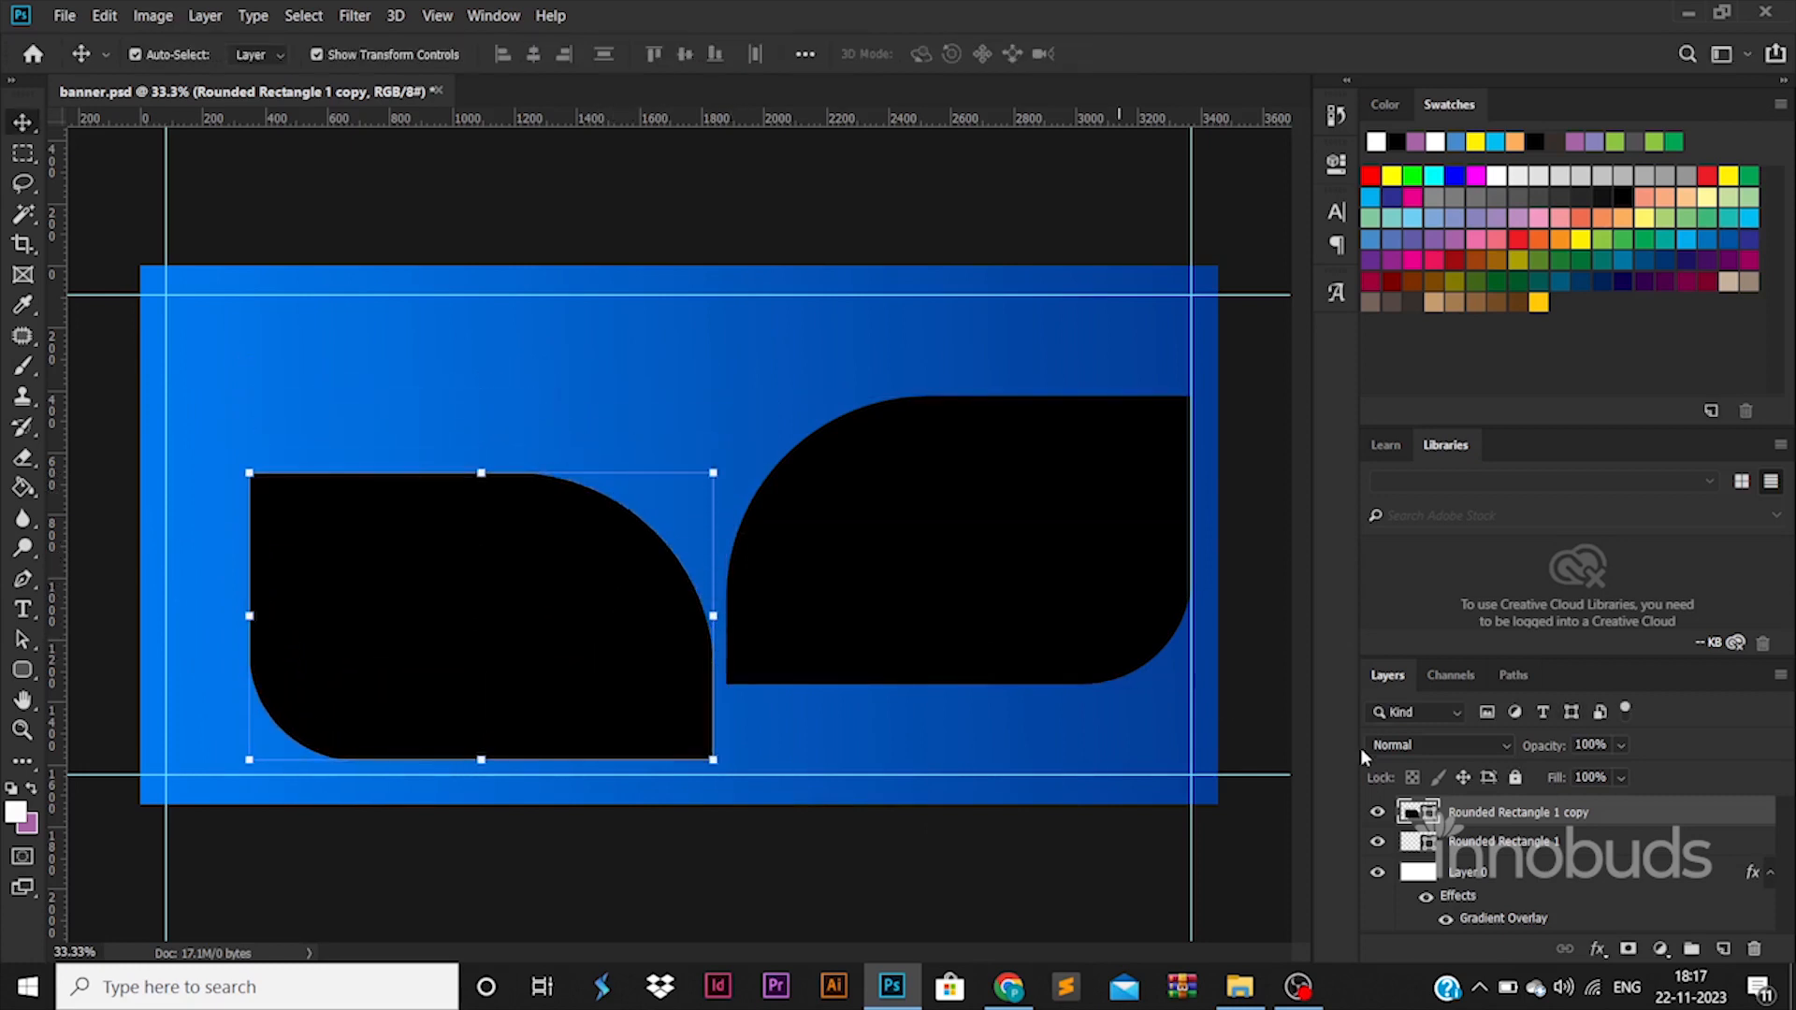
Select both black shape layers and shift them together slightly up and to the left.
left_click(1495, 842, "shift")
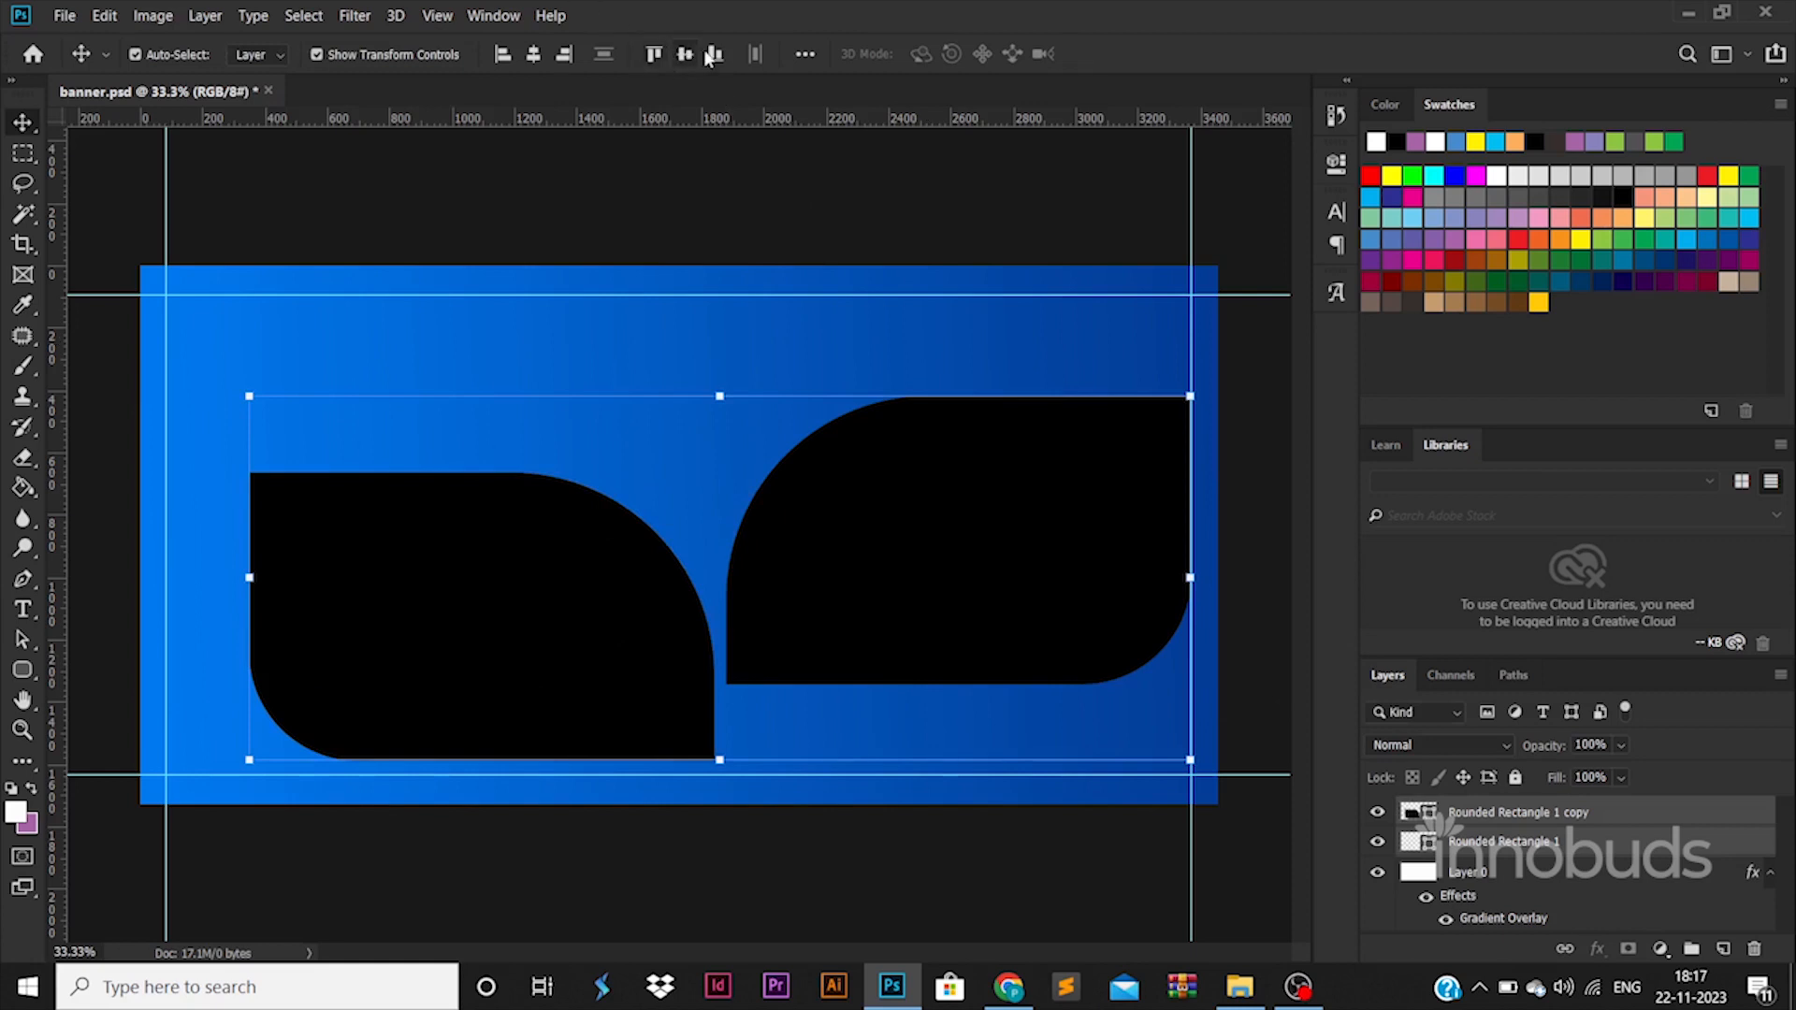
mouse_move(970, 449)
left_mouse_down()
mouse_move(915, 433)
mouse_move(940, 436)
left_mouse_up()
left_click(595, 508)
key("ctrl+t")
right_click(611, 511)
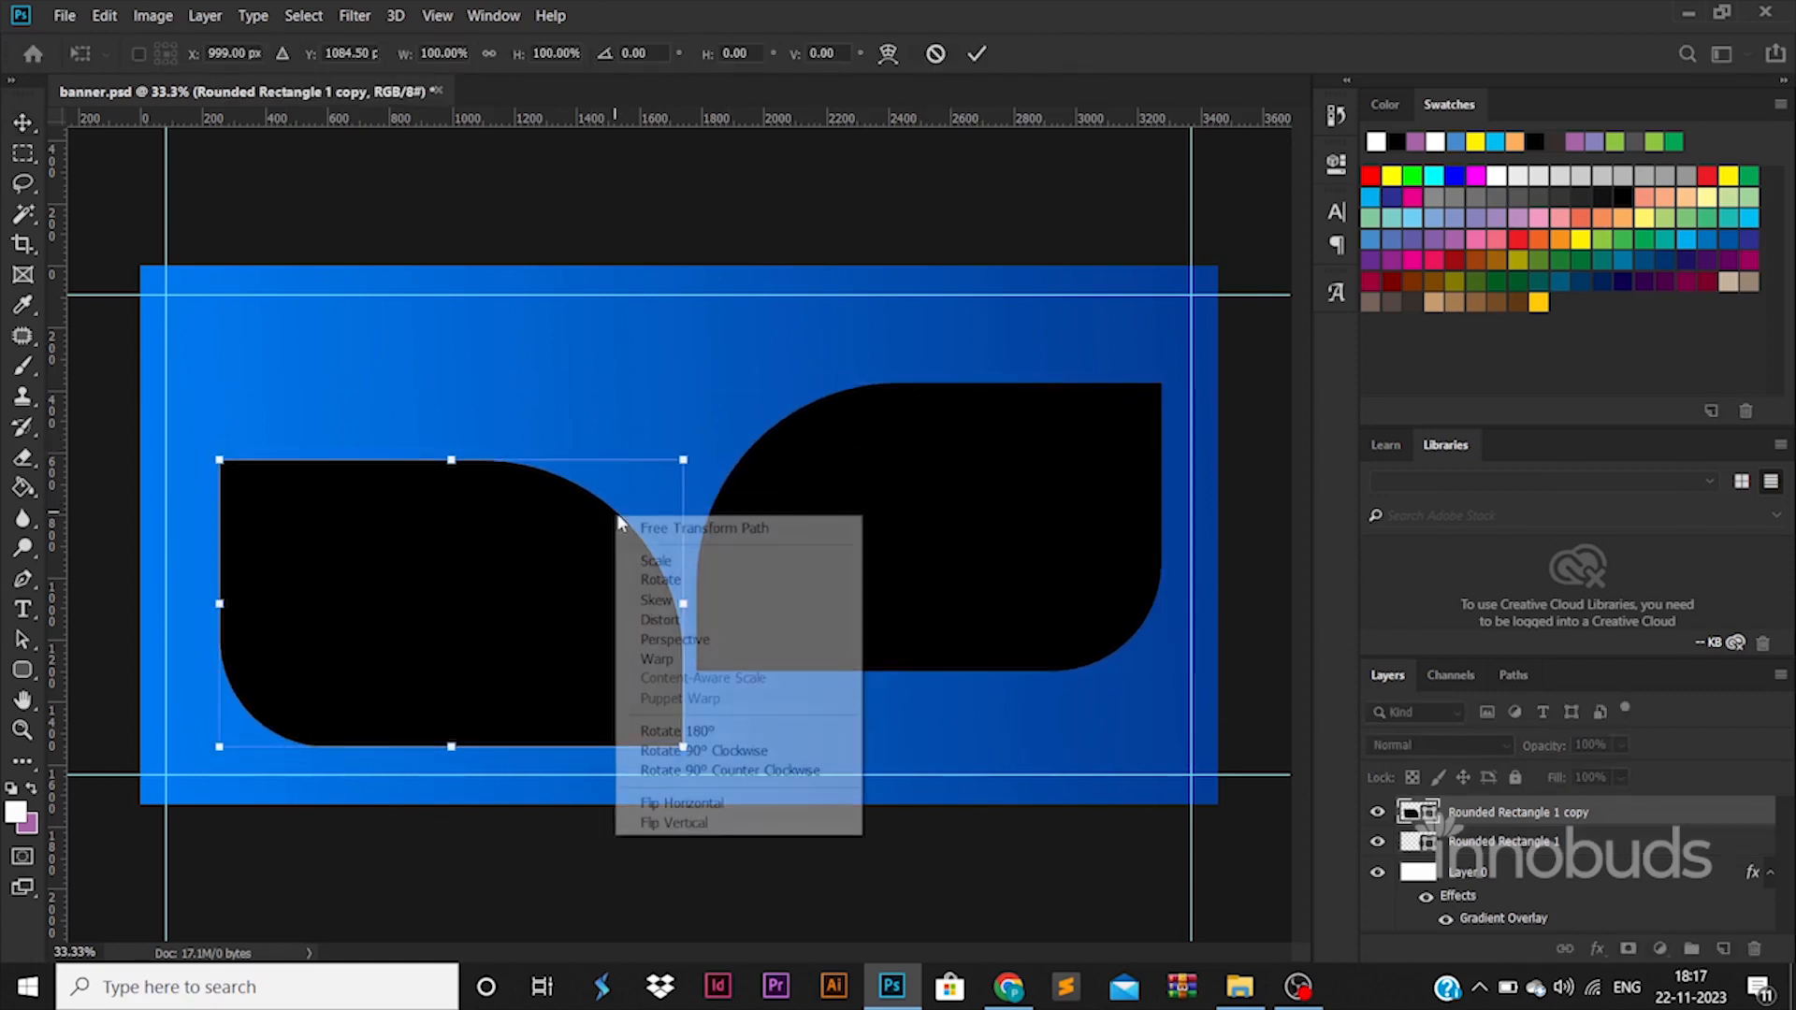
left_click(717, 813)
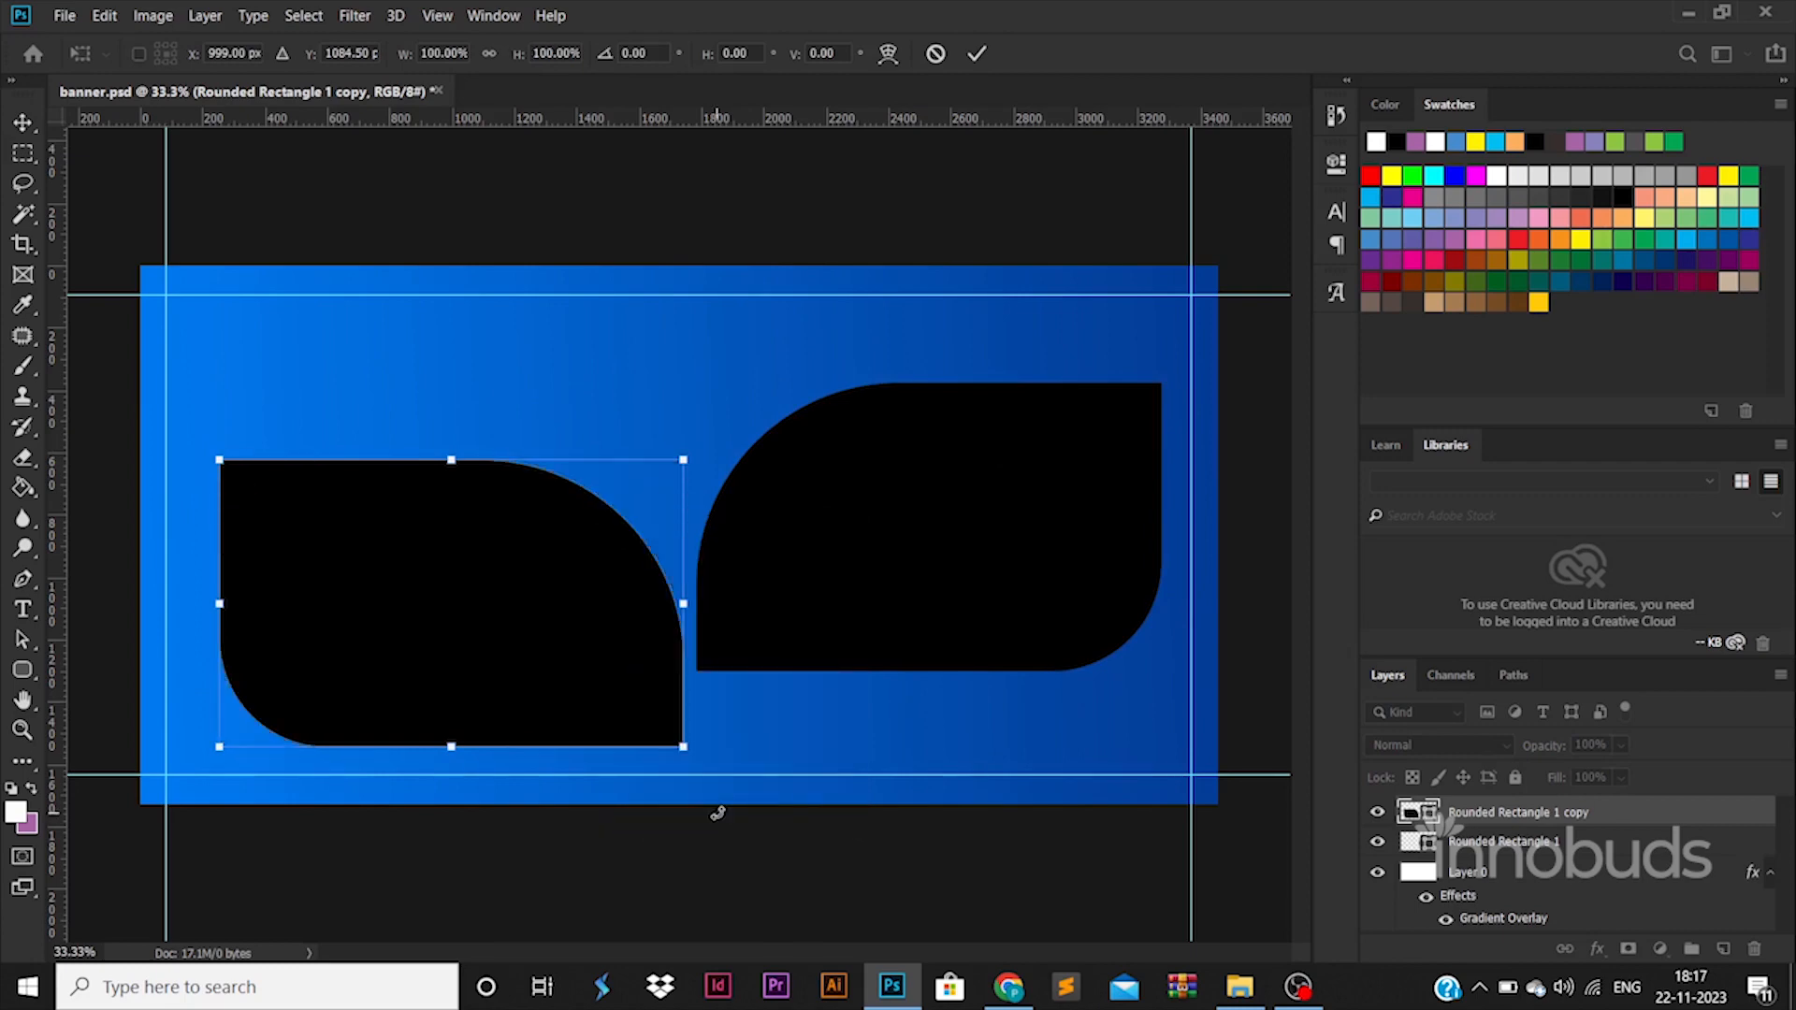
key("Return")
Select both black shapes together and move them slightly left to center them horizontally on the canvas.
left_click(838, 577)
left_click(1493, 813, "shift")
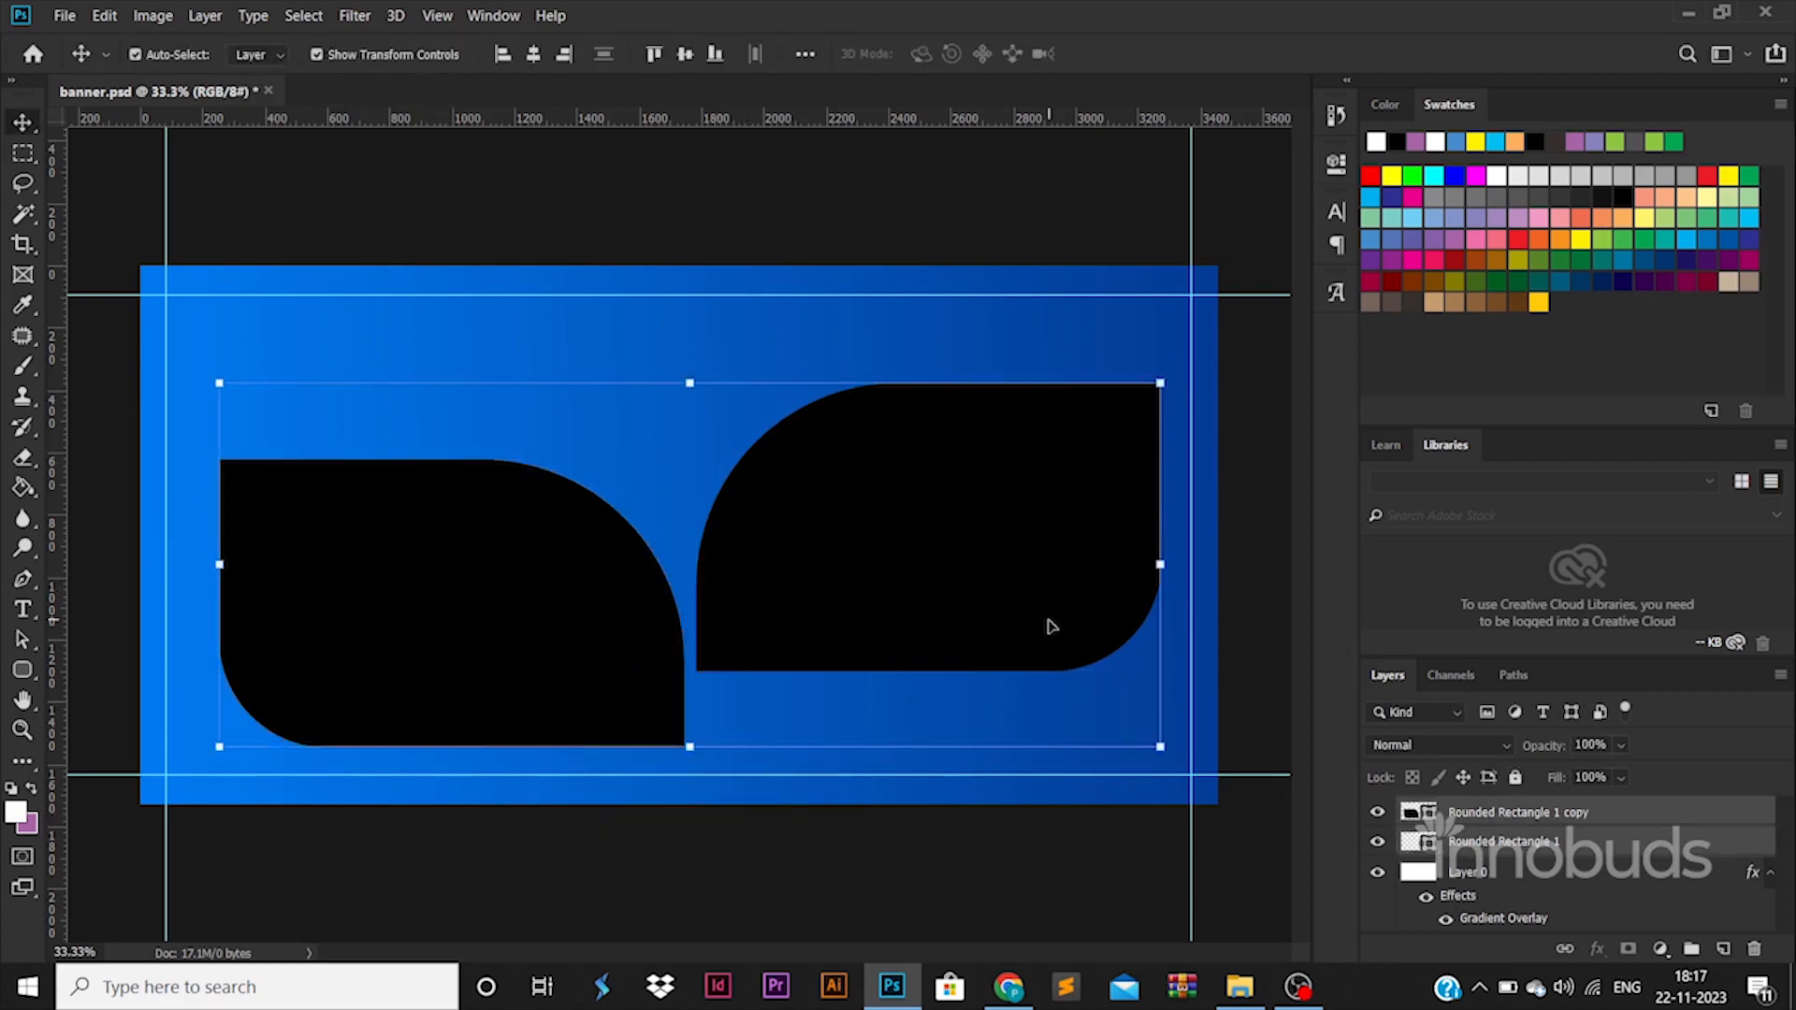
left_click_drag(1026, 613, 1009, 608)
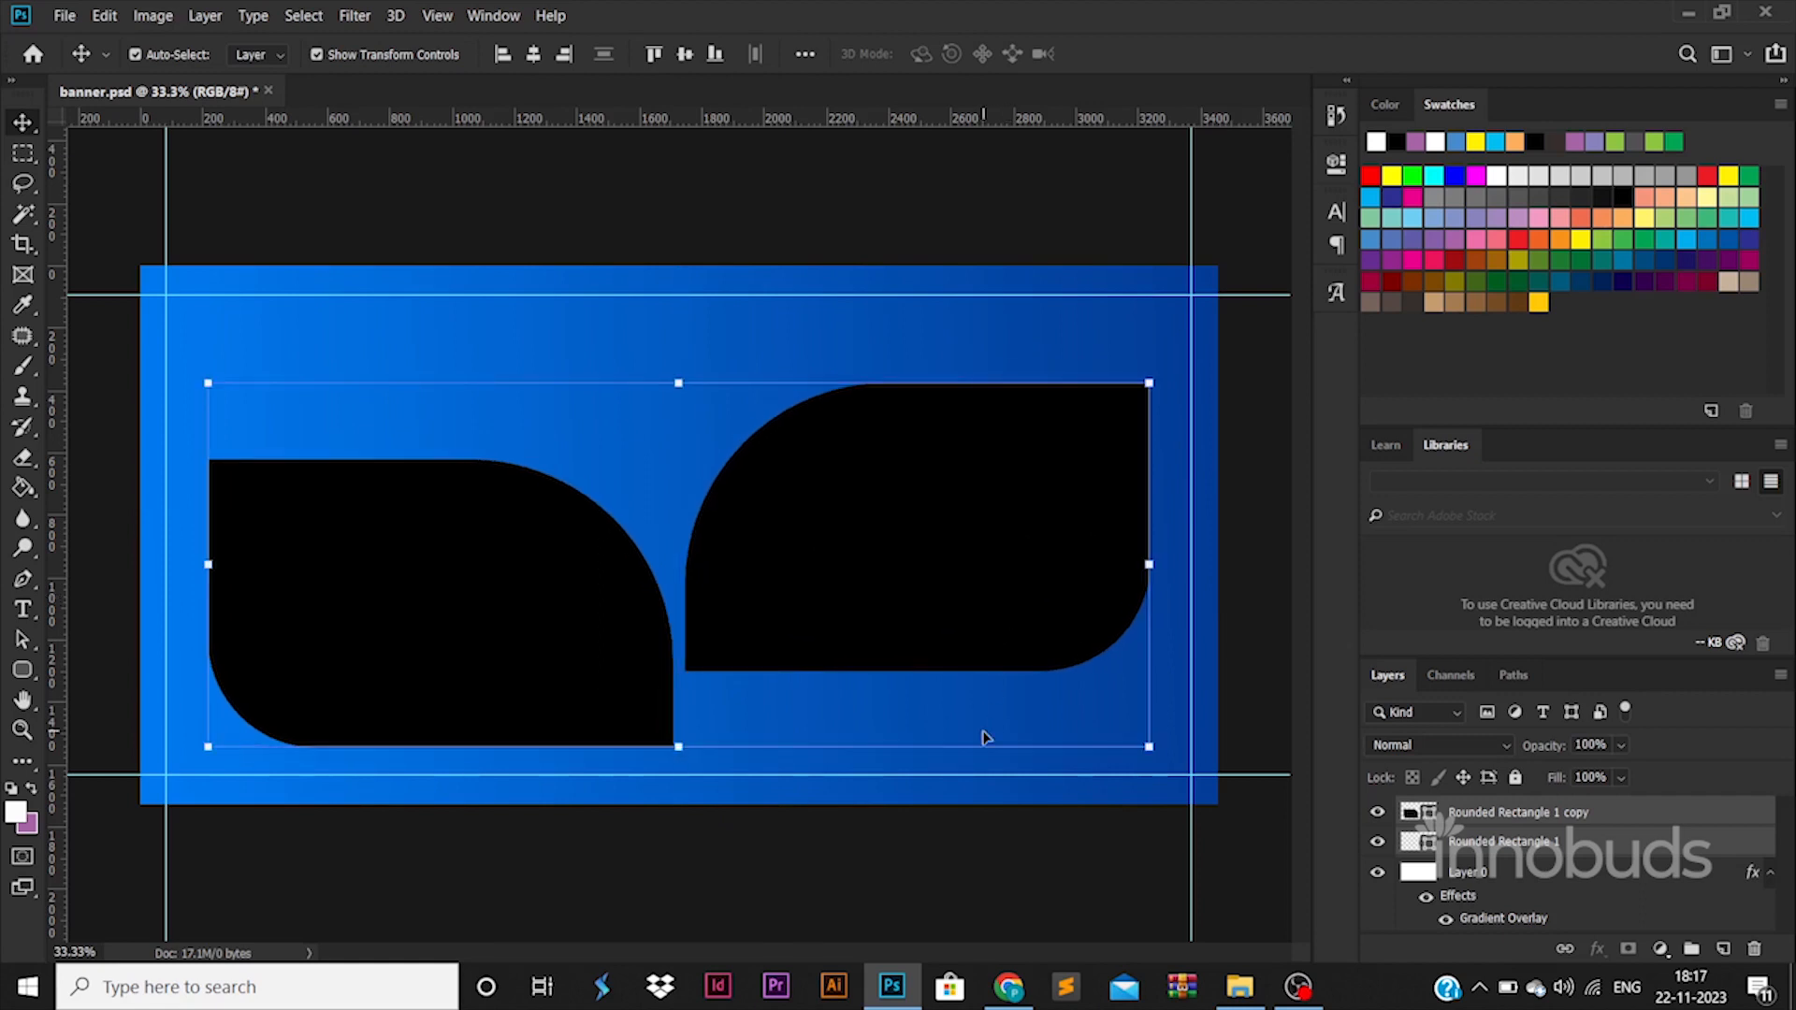
Lower the right black shape slightly, then move both shapes up to center the pair vertically on the canvas.
left_click_drag(838, 625, 834, 655)
left_click(1417, 819, "shift")
left_click_drag(973, 591, 972, 545)
left_click(982, 875)
Add a Gradient Overlay to the left black shape and set the gradient's first color stop to white.
left_click(585, 610)
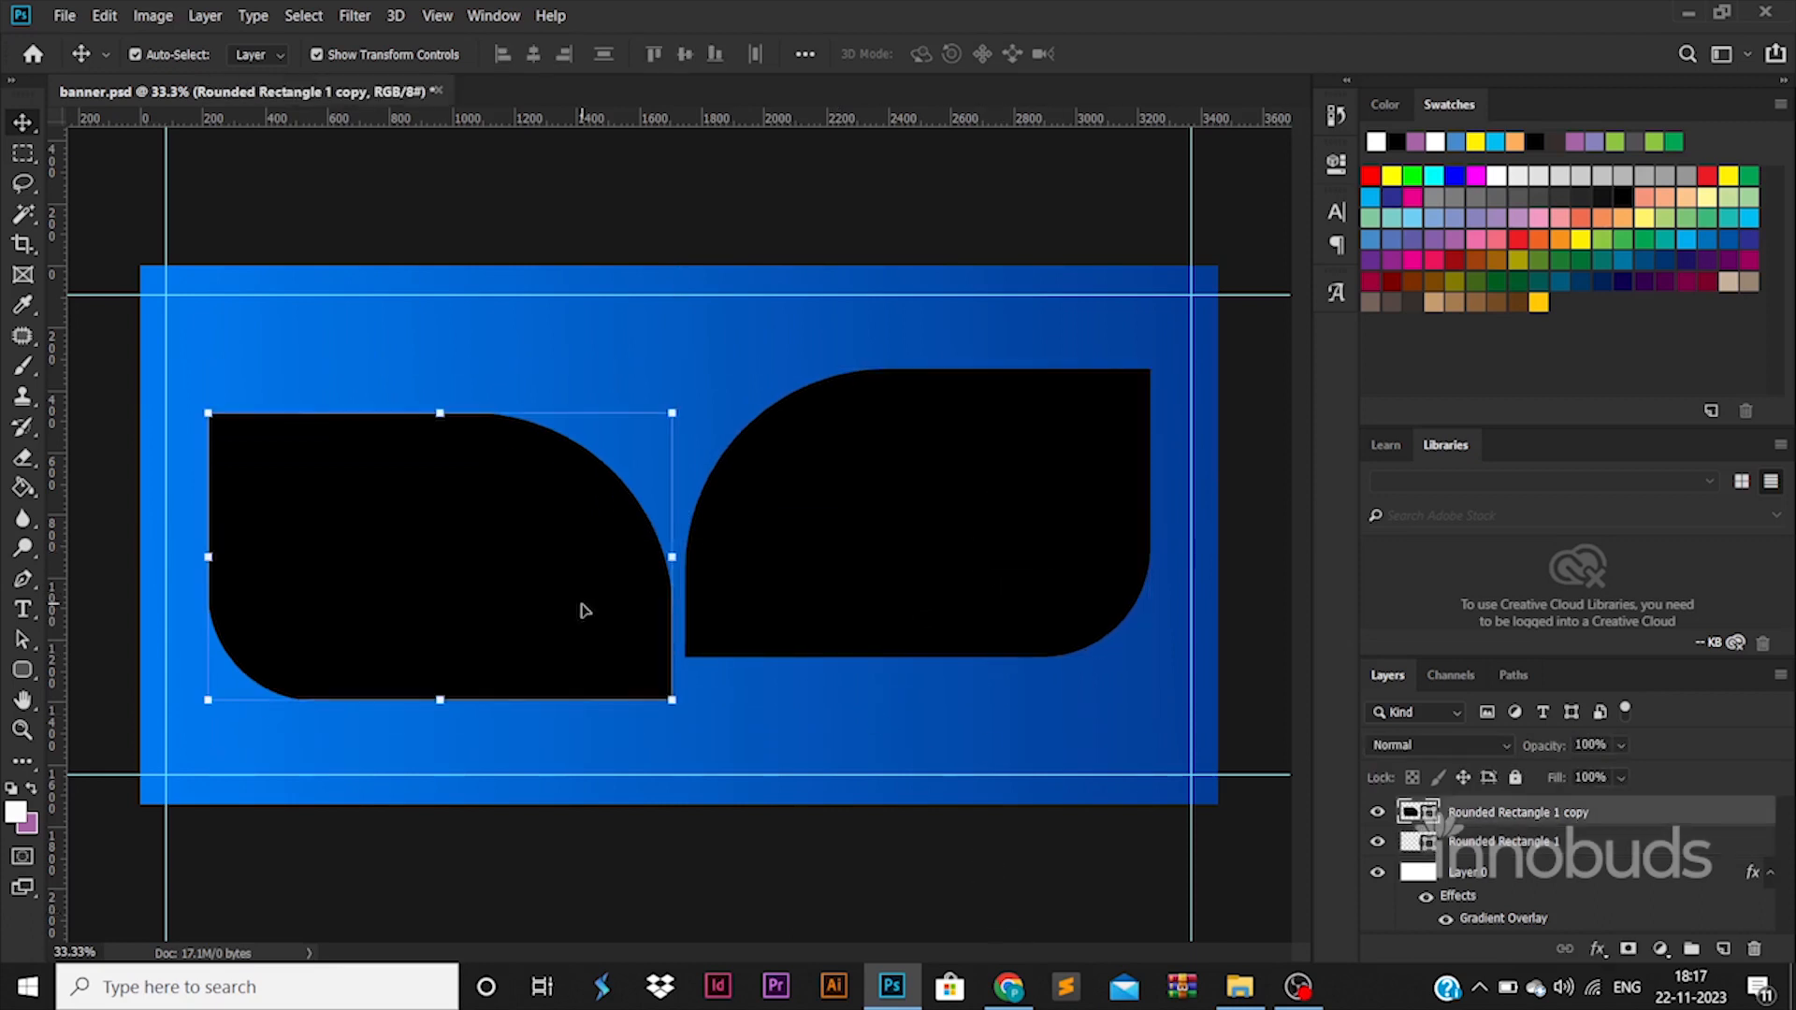
double_click(1649, 821)
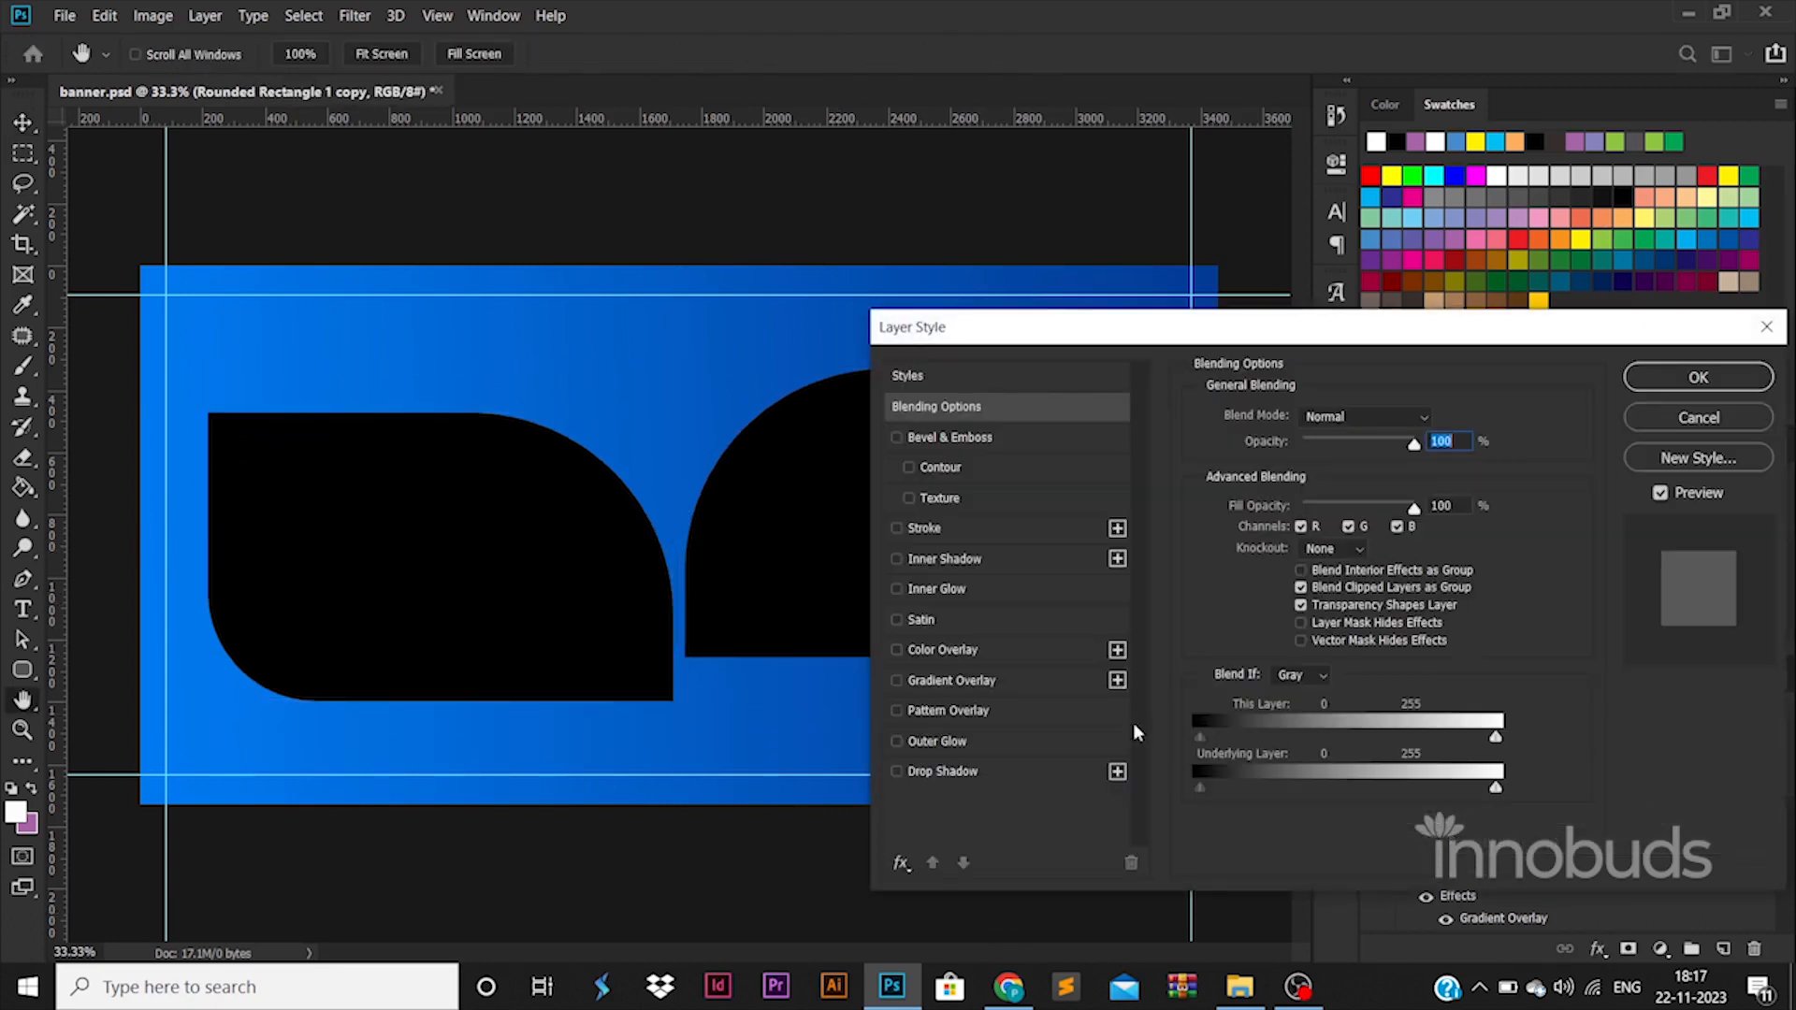
left_click(1020, 681)
left_click(1305, 468)
double_click(1226, 793)
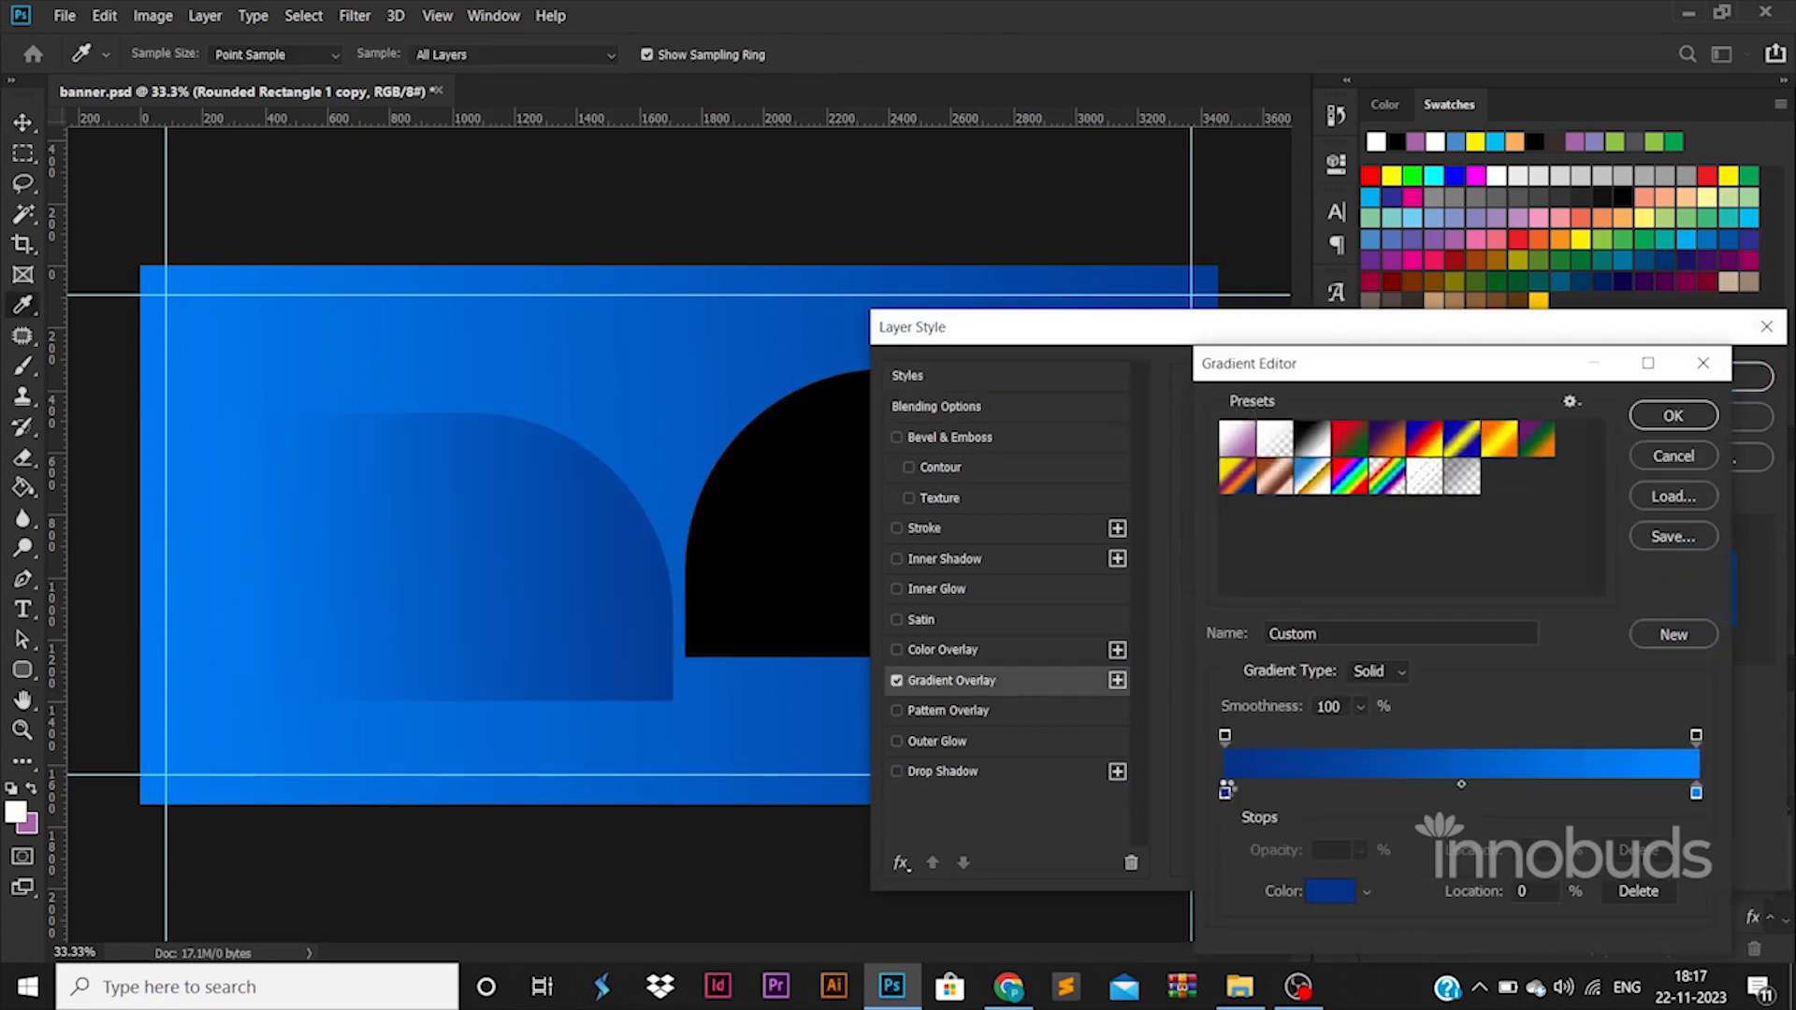
left_click_drag(1231, 580, 1093, 285)
left_click(1680, 442)
Set the end color stop of the left shape's gradient to light gray and apply the layer style.
double_click(1696, 792)
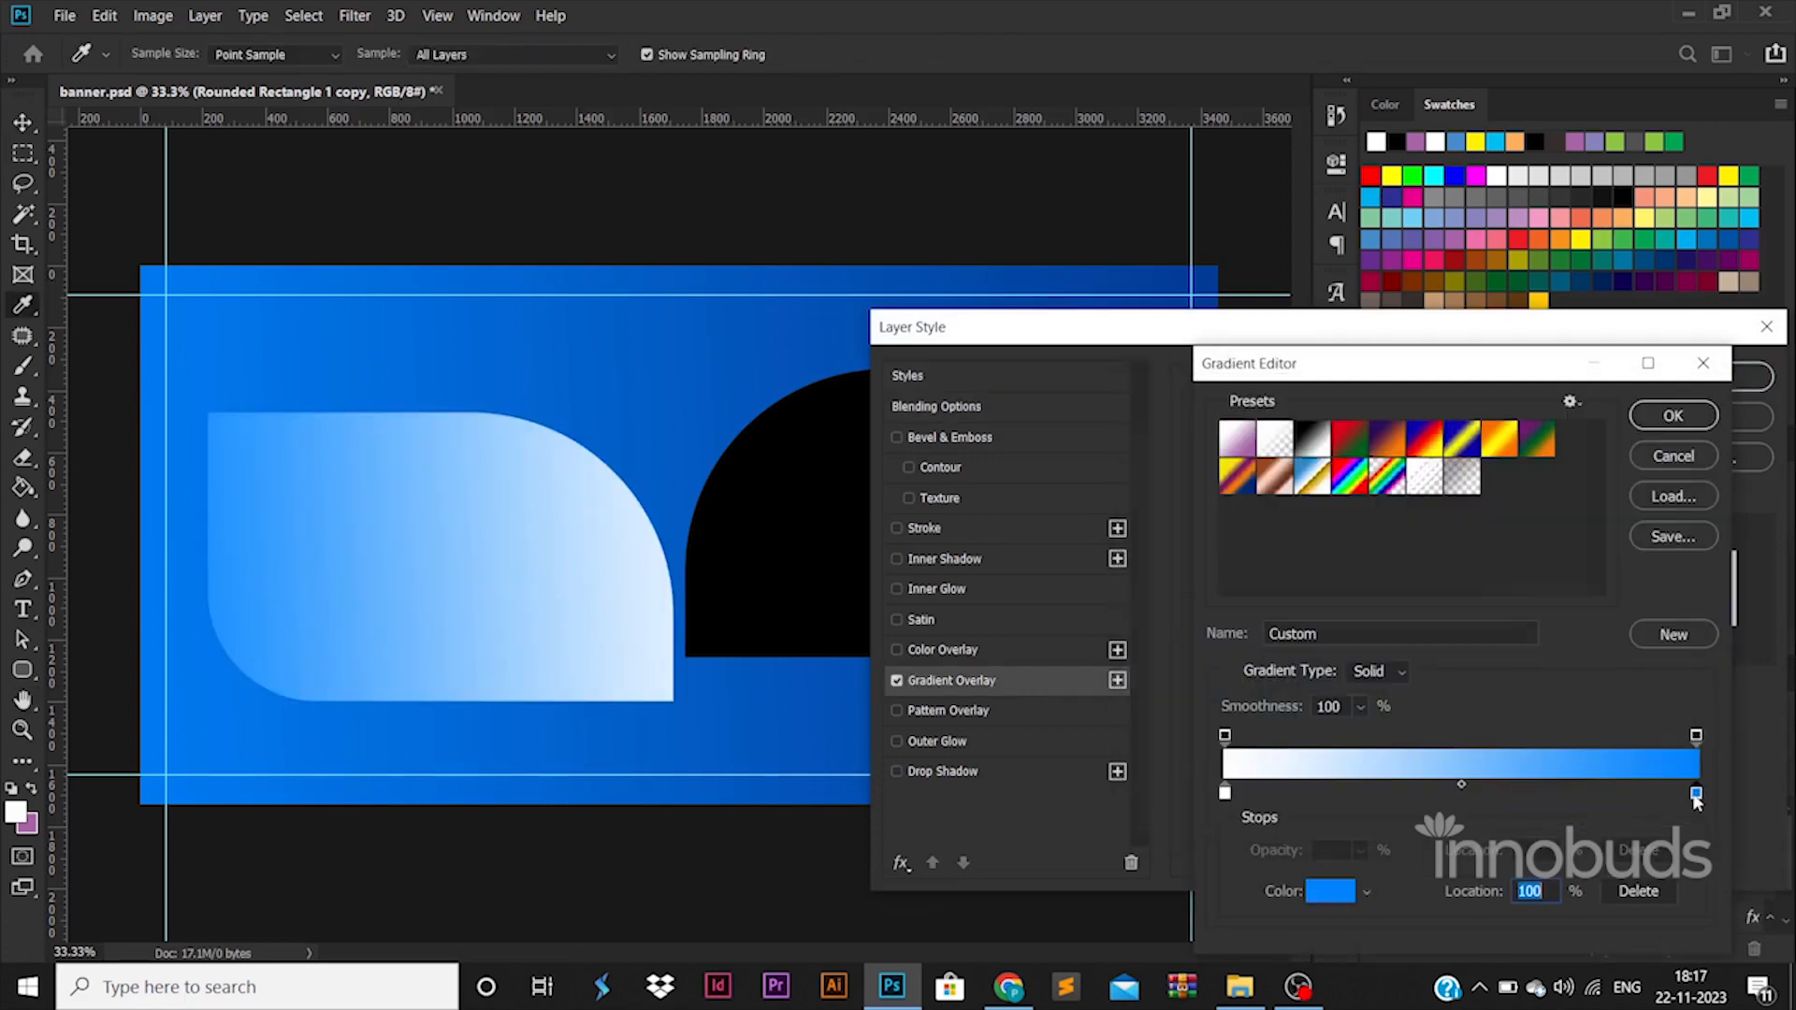
left_click_drag(1207, 505, 1041, 479)
left_click(1632, 430)
left_click(1672, 415)
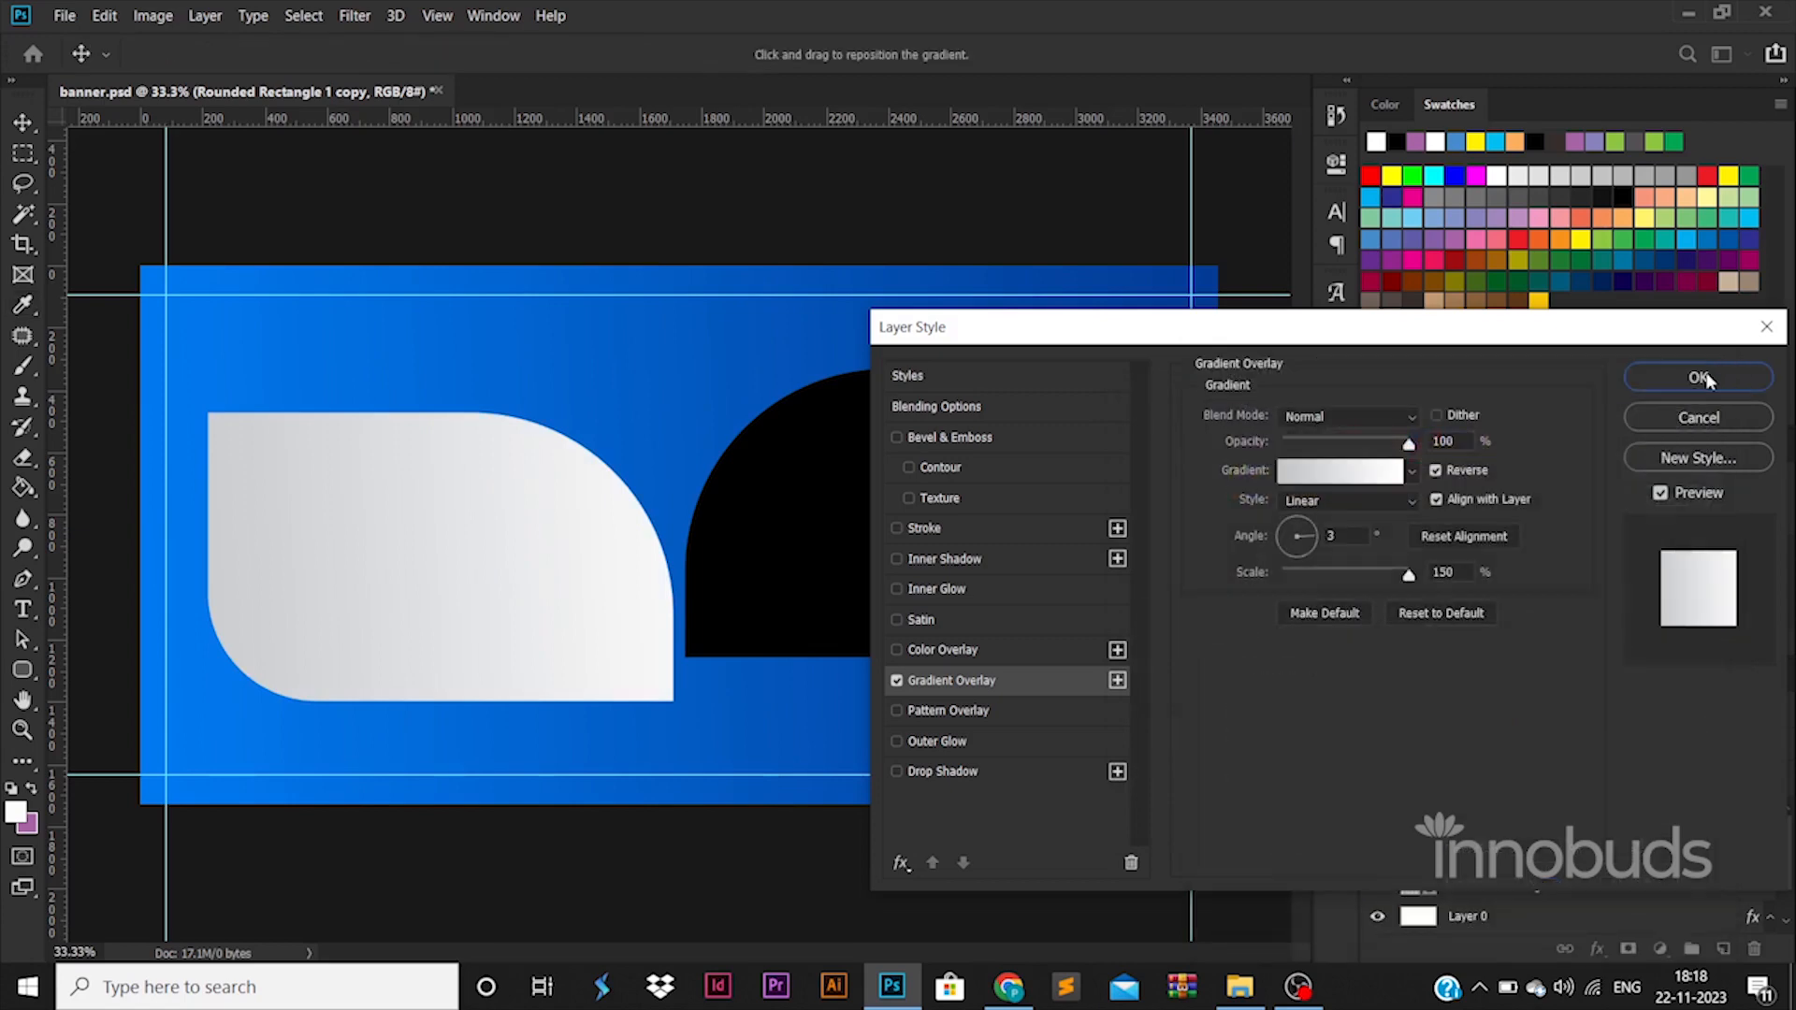
left_click(1730, 376)
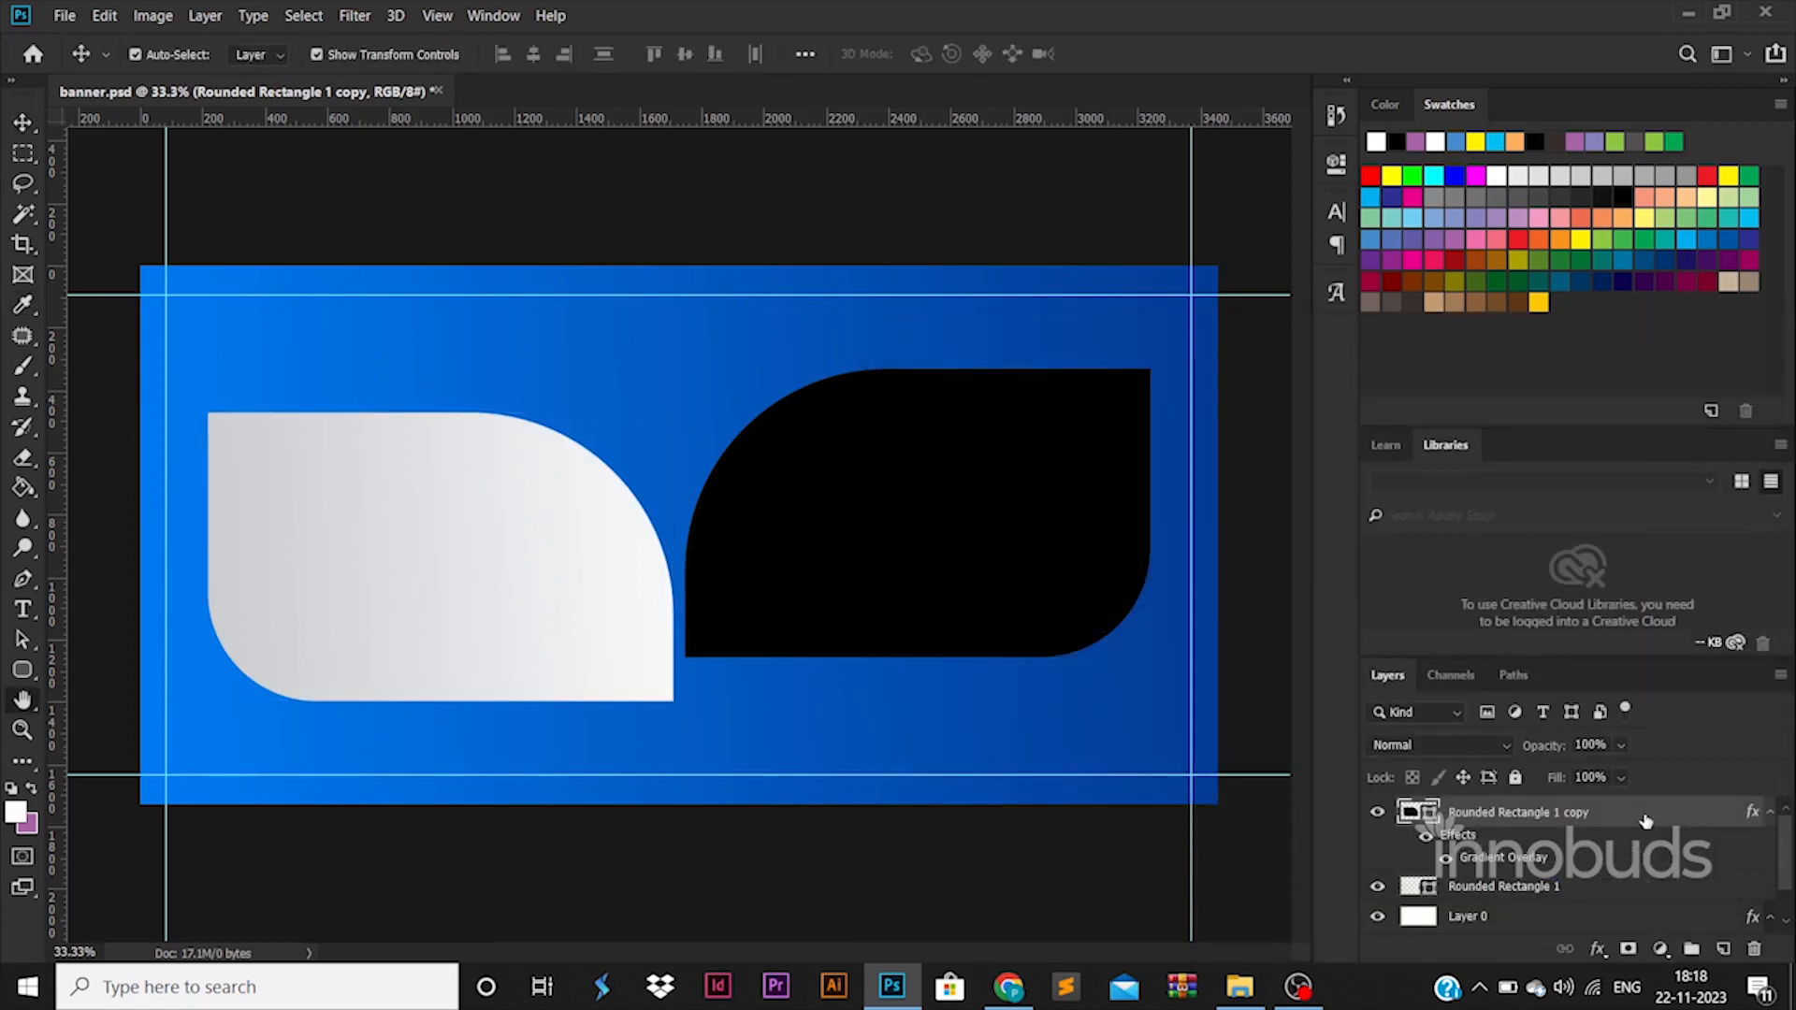
Add a Drop Shadow to the left gradient shape with a size of 103 px and an opacity of 45%.
double_click(1646, 822)
left_click(1012, 768)
left_click_drag(1299, 575, 1333, 574)
left_click_drag(1300, 450, 1352, 464)
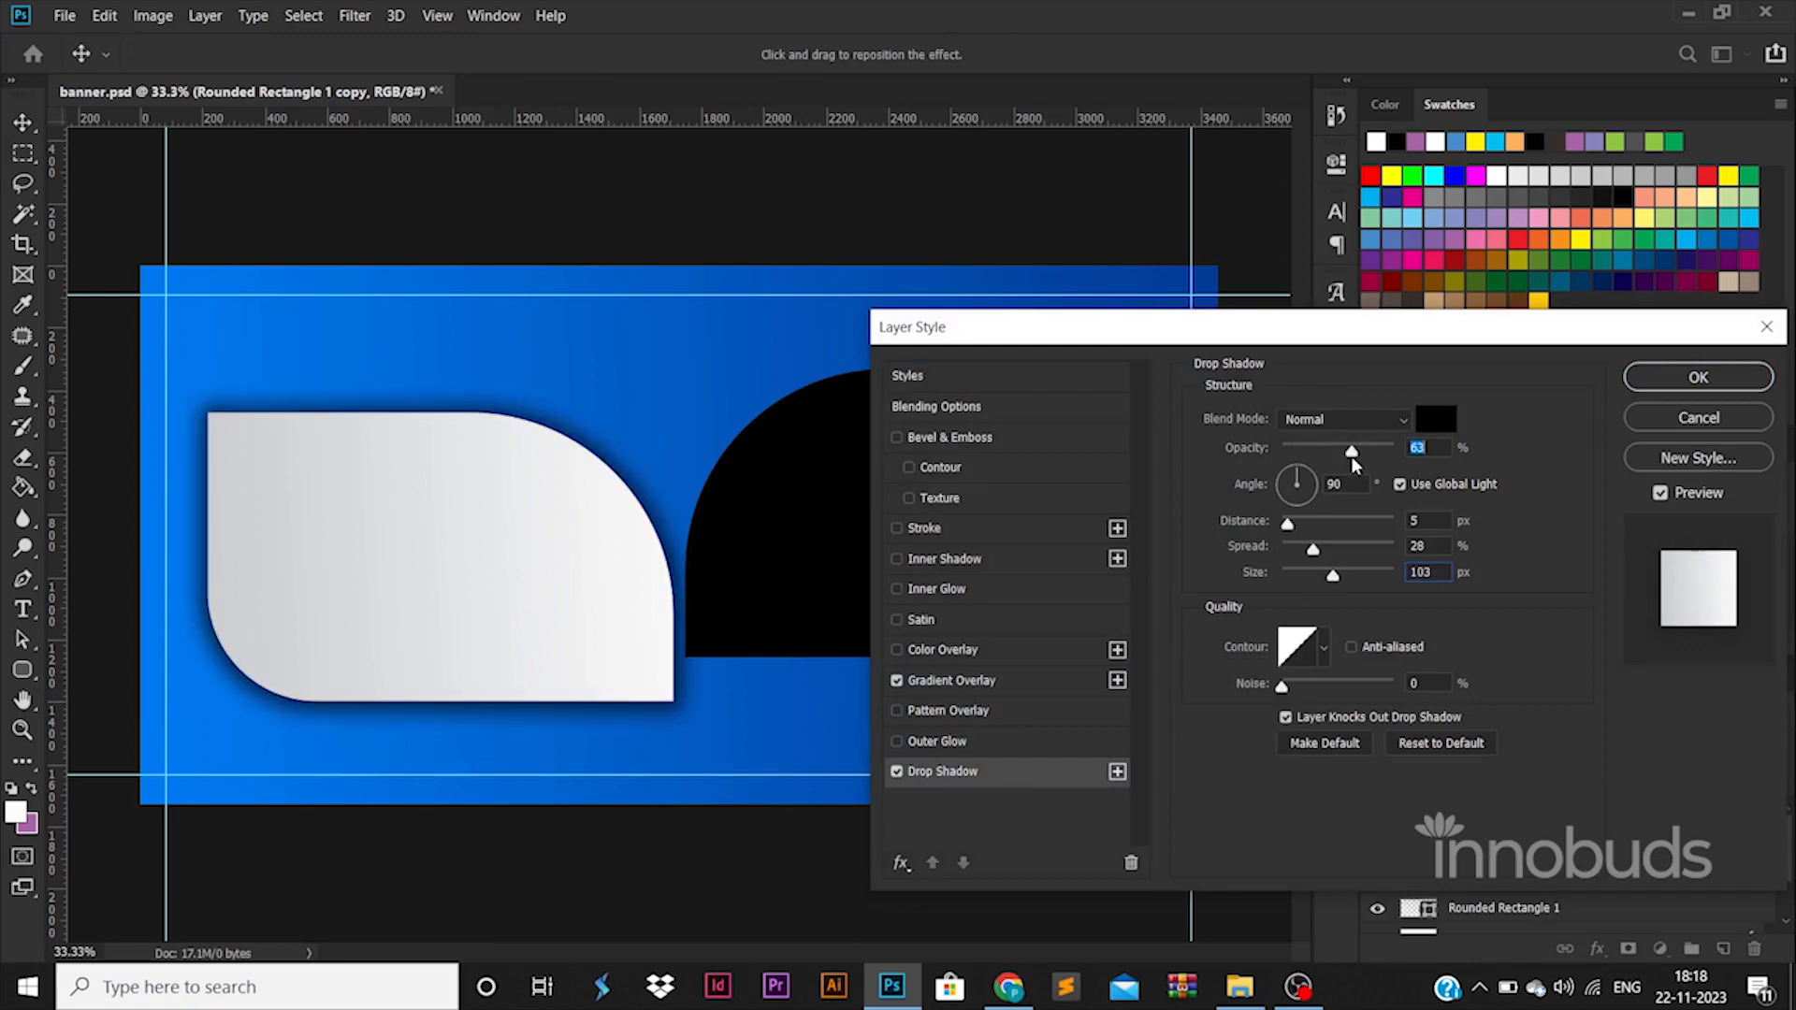
left_click(1697, 377)
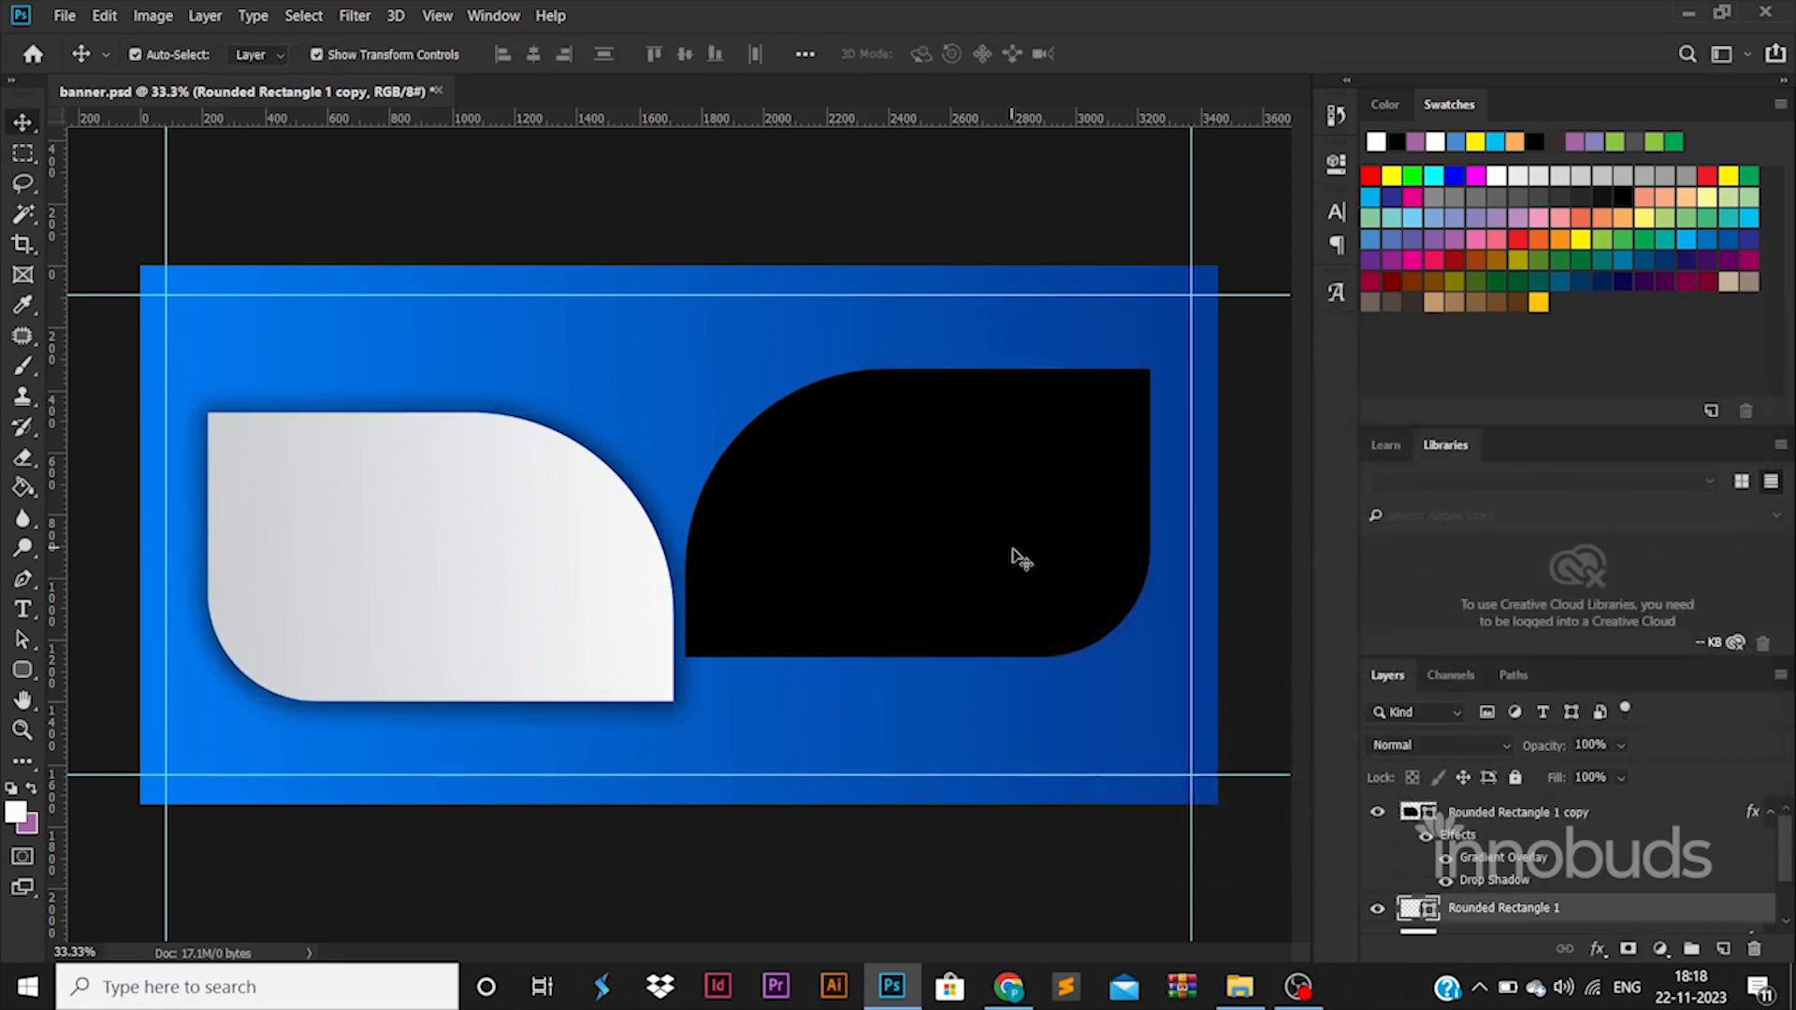
Raise the right black shape slightly, then place the office interior photo over it, scaled to about 55%.
left_click_drag(1016, 559, 1025, 526)
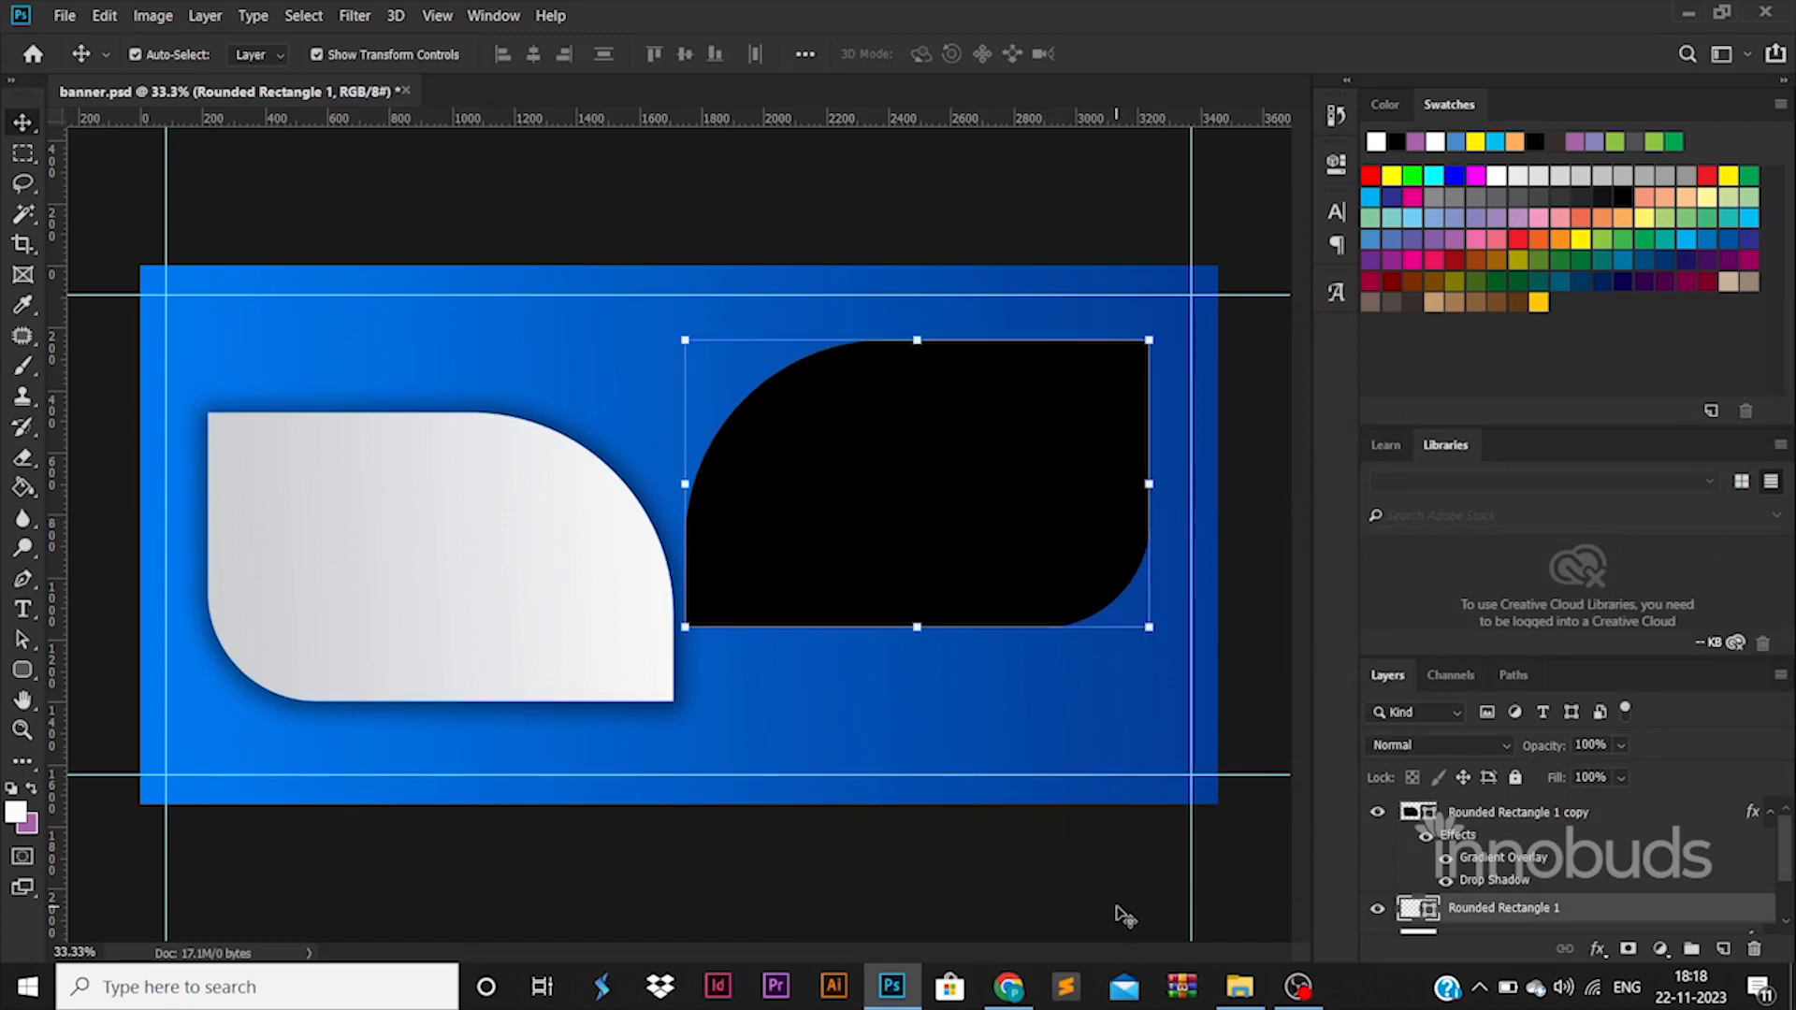
left_click(1228, 982)
key("alt+Tab")
left_click_drag(529, 178, 885, 388)
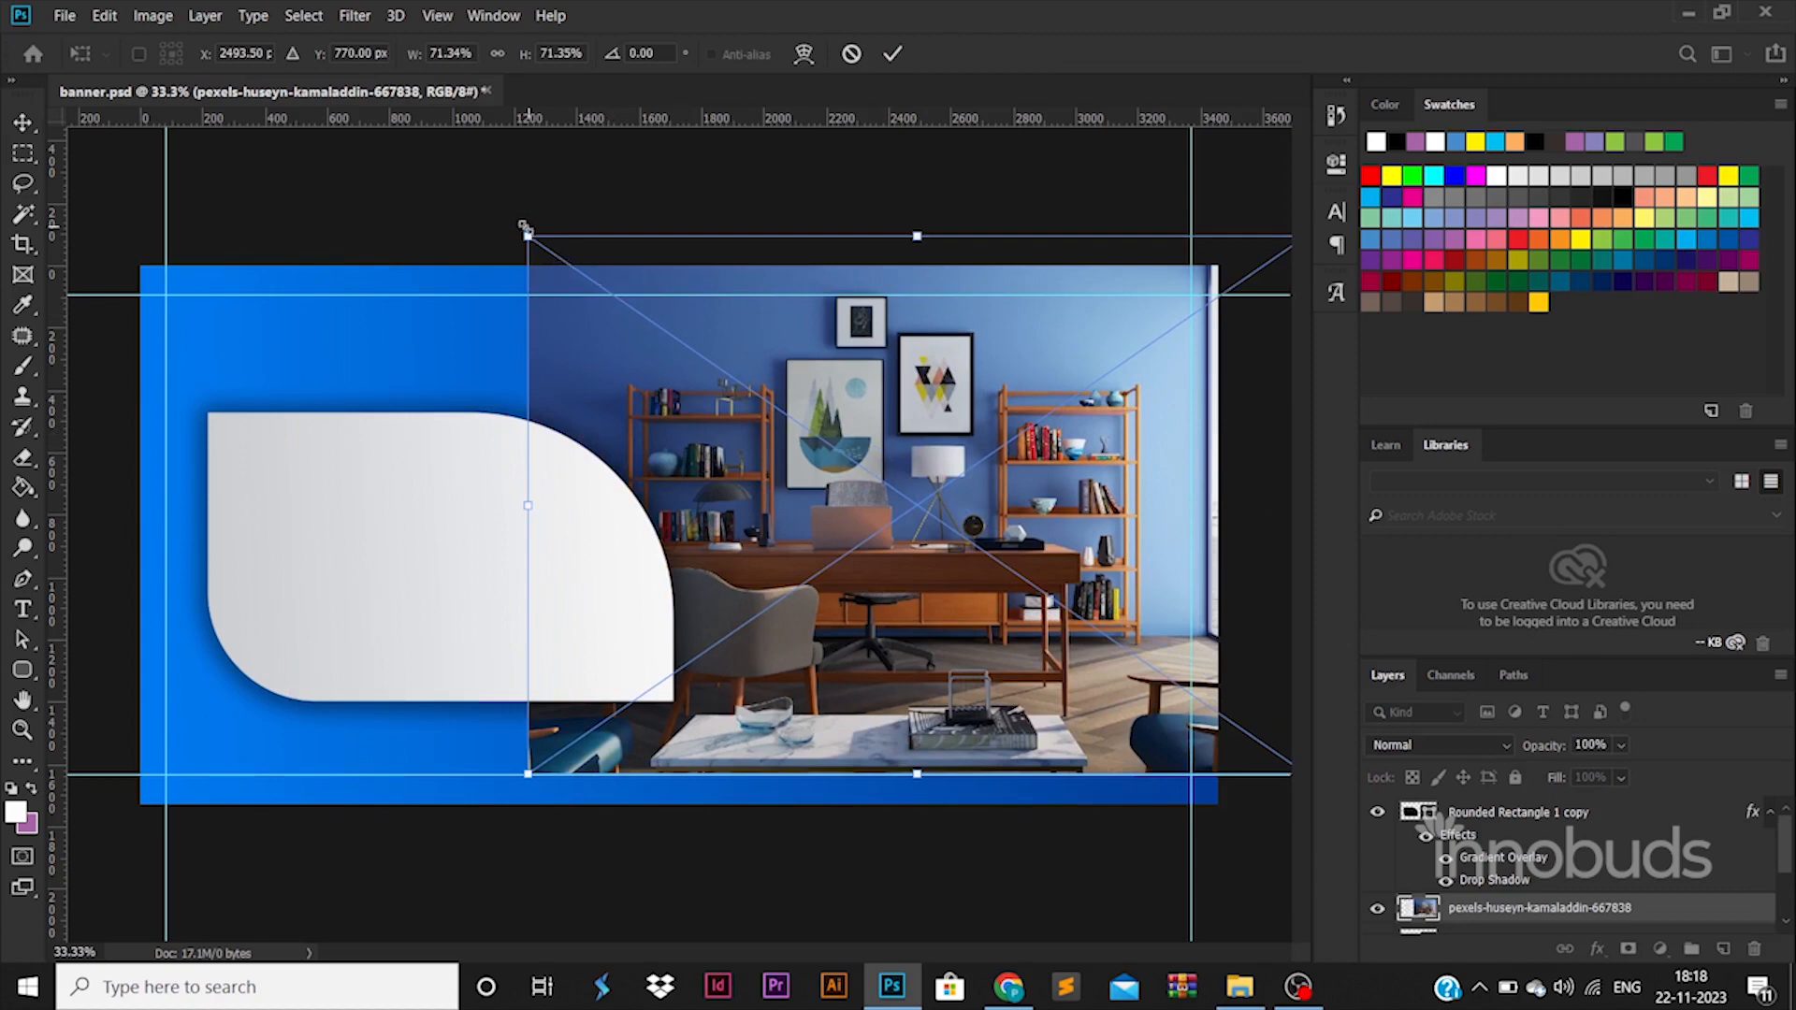
left_click_drag(524, 227, 697, 333)
left_click_drag(1006, 428, 926, 381)
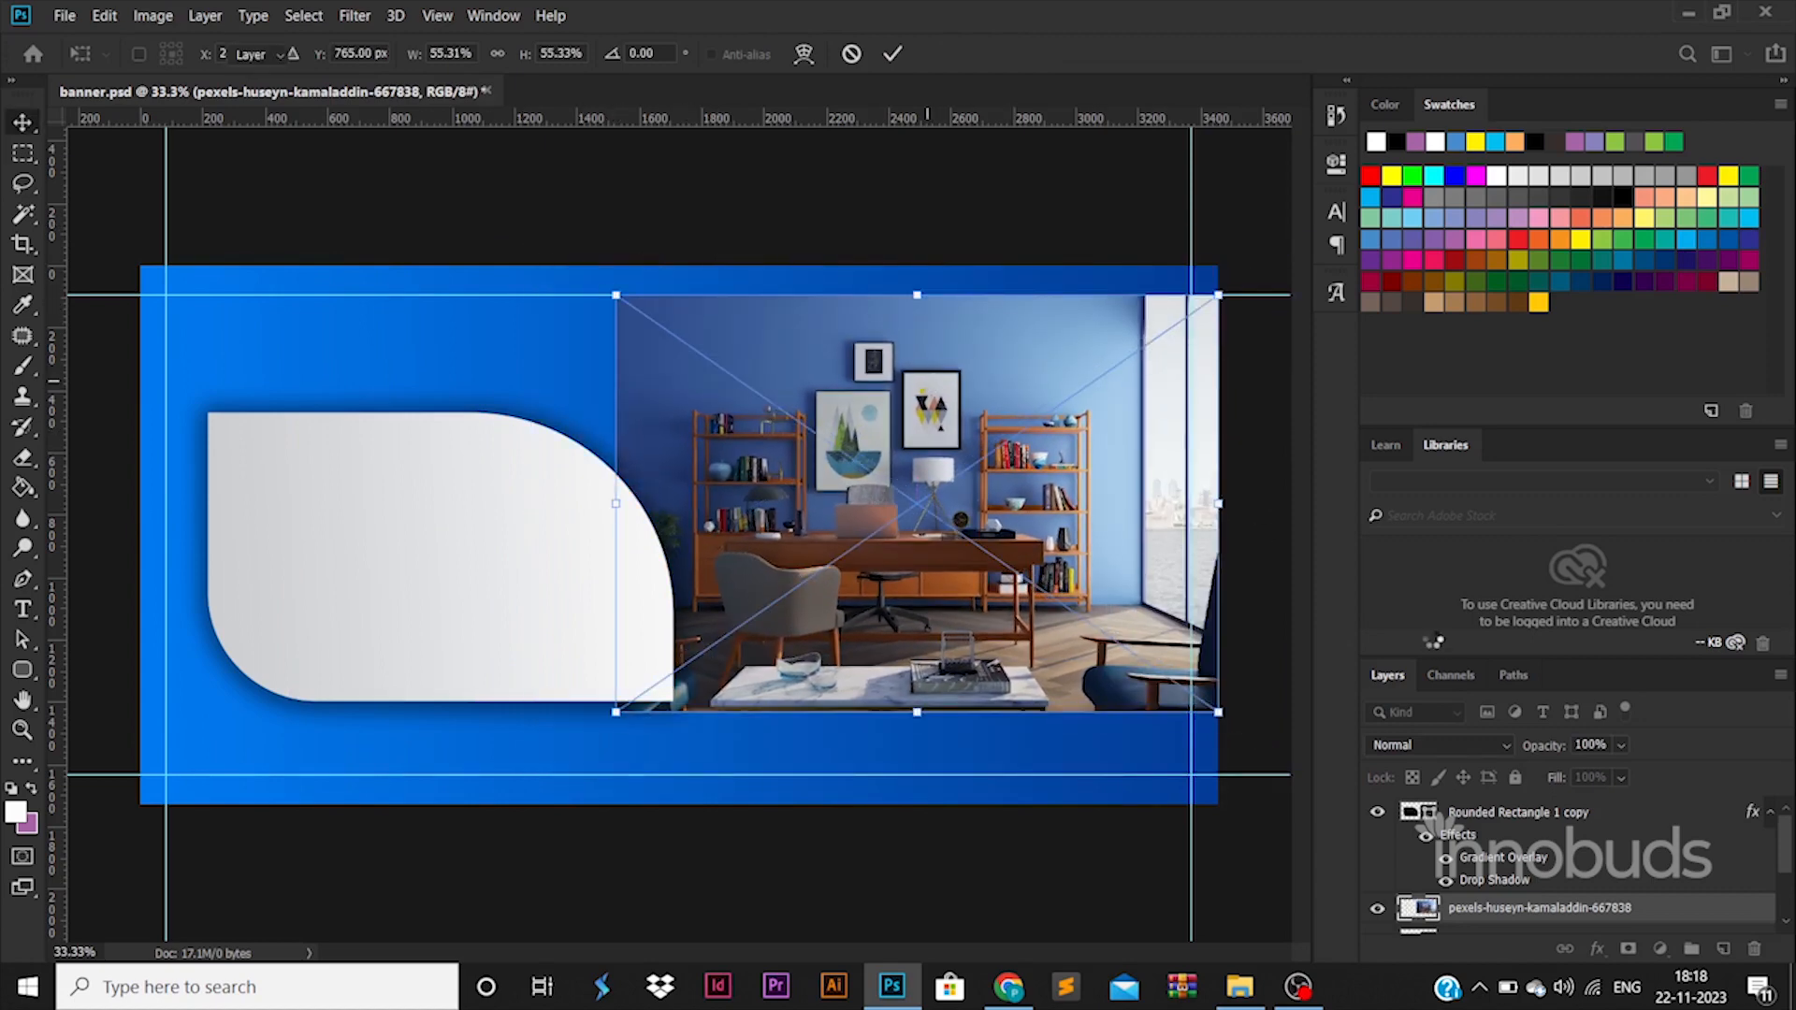
key("Return")
Clip the office photo to the right rounded rectangle with a clipping mask.
scroll(1485, 829, "down", 3)
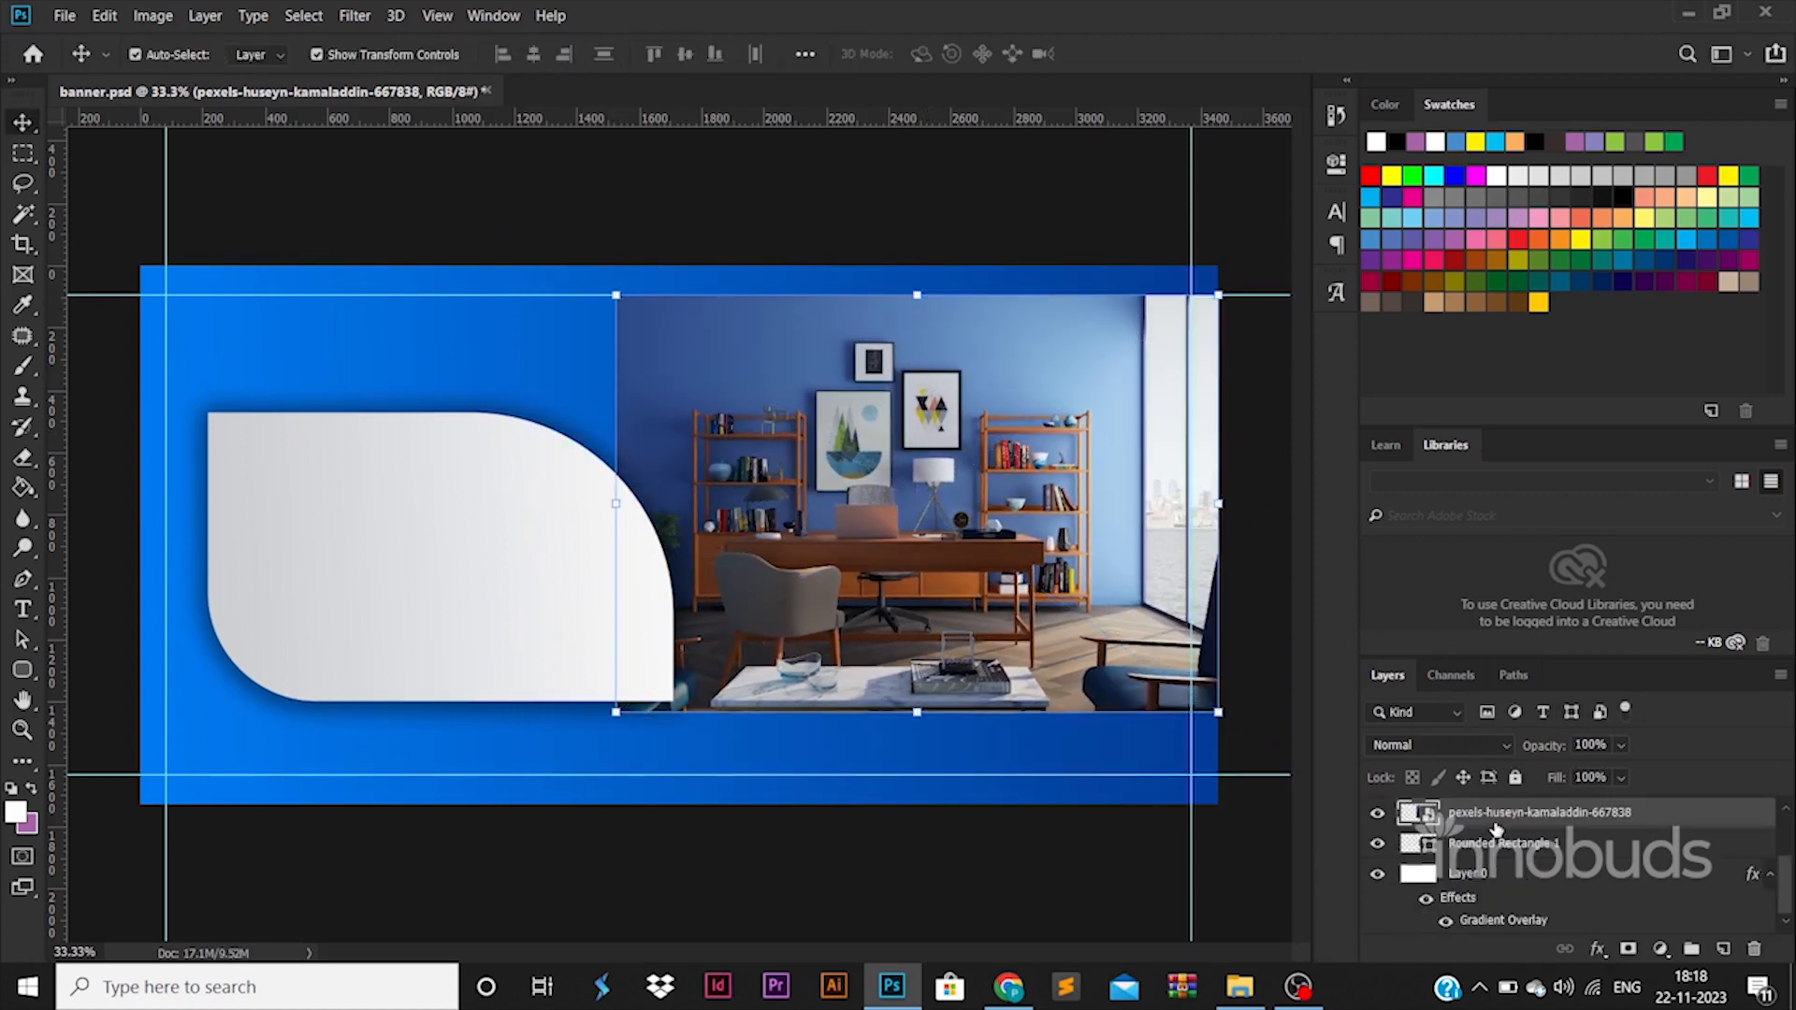
left_click_drag(1501, 850, 1474, 809)
right_click(1478, 812)
left_click(1568, 393)
left_click(205, 16)
left_click(275, 403)
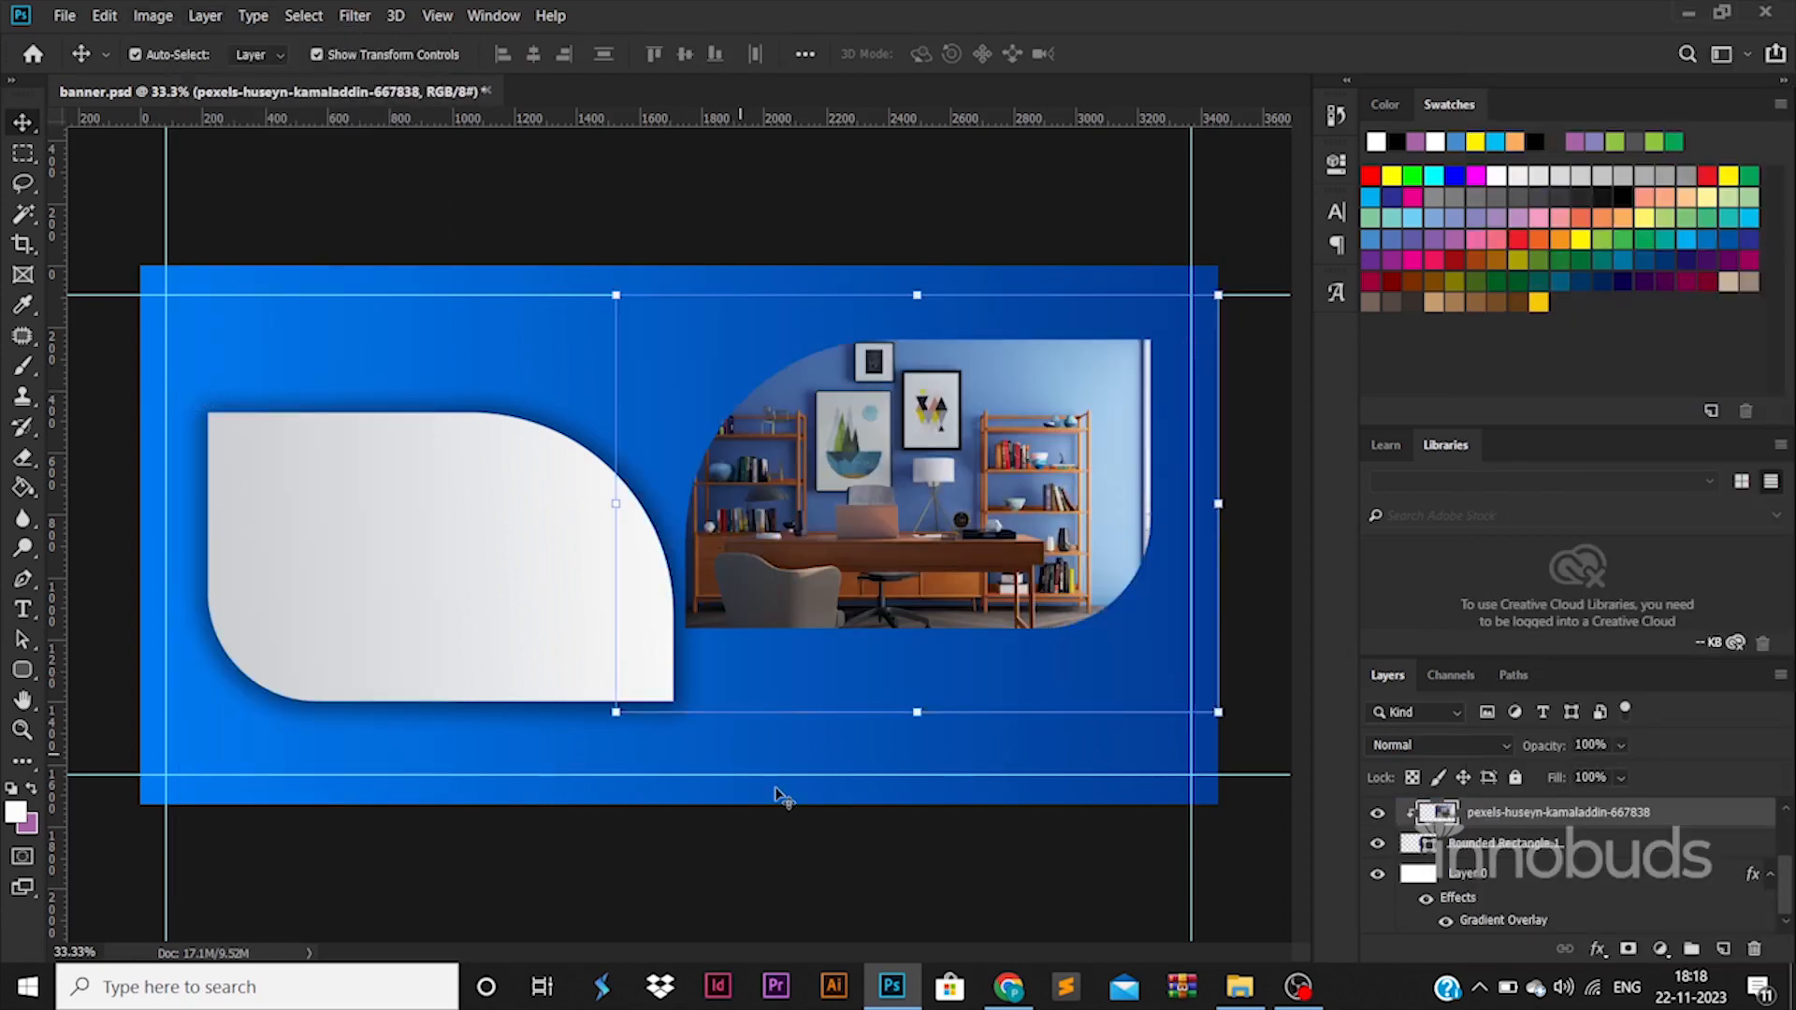
Add a Drop Shadow with a reduced size to the rounded rectangle beneath the clipped office photo.
left_click(1596, 844)
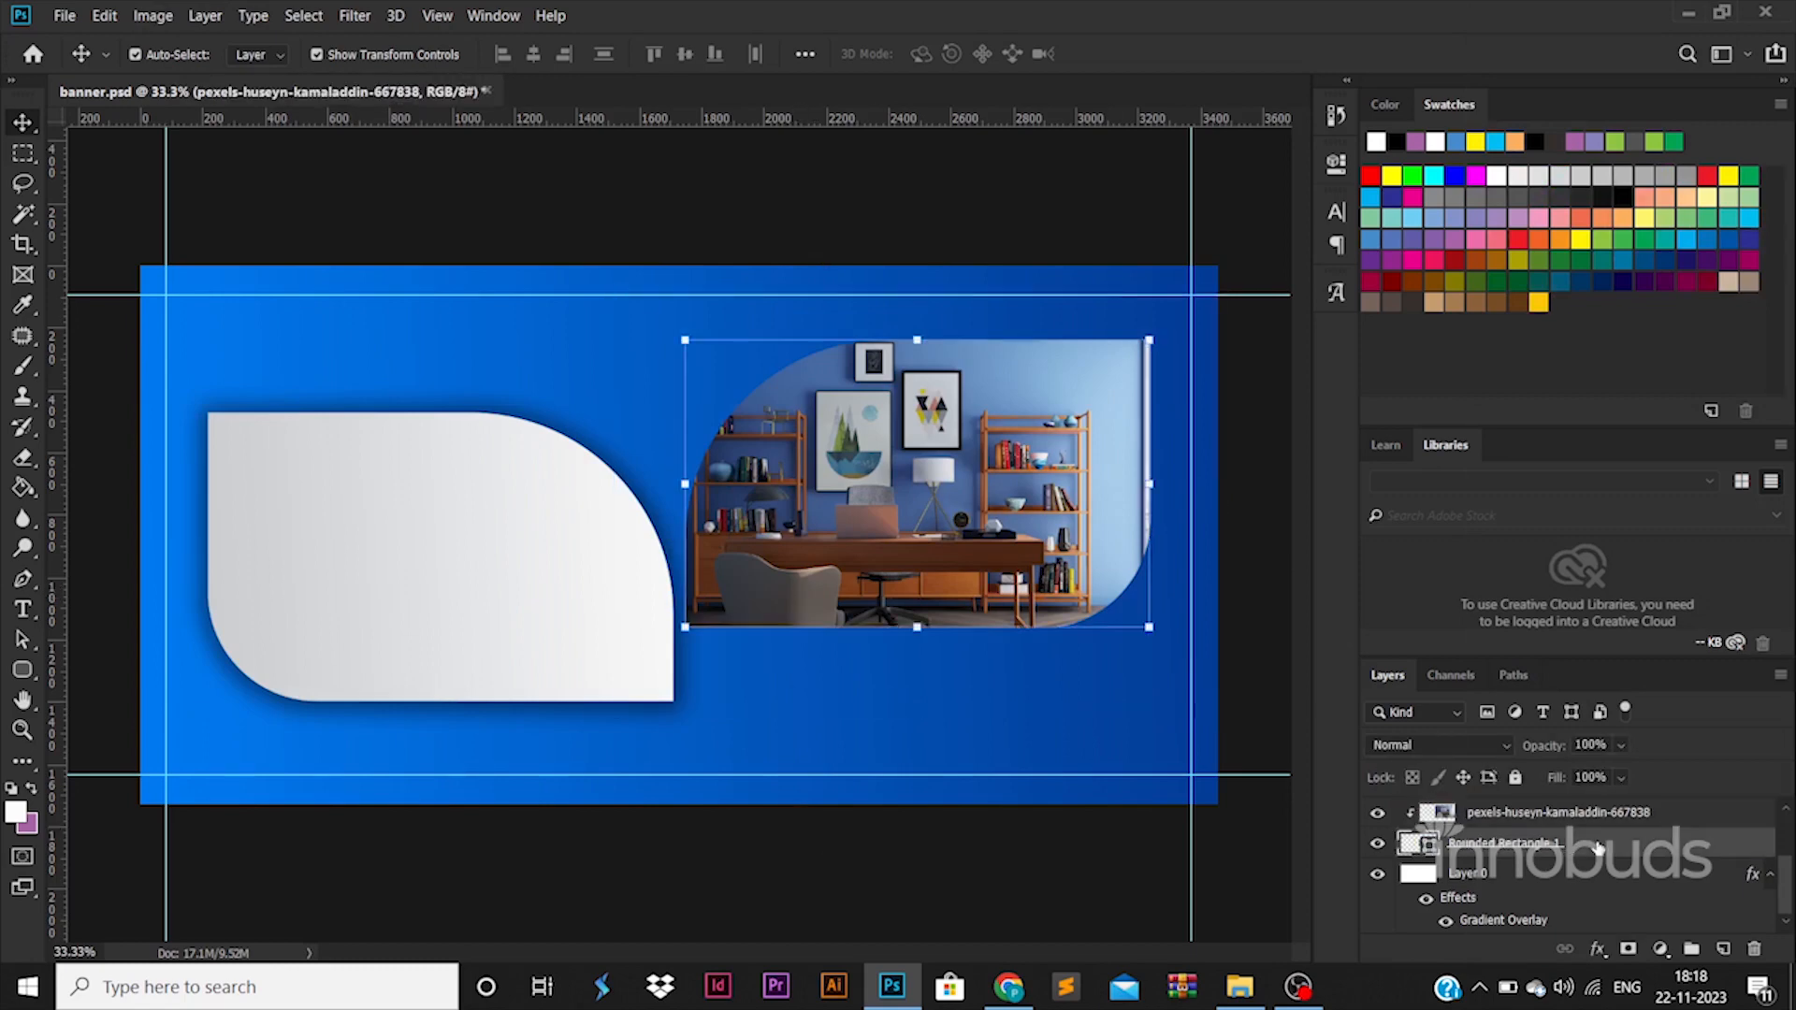
right_click(1624, 843)
left_click(1629, 845)
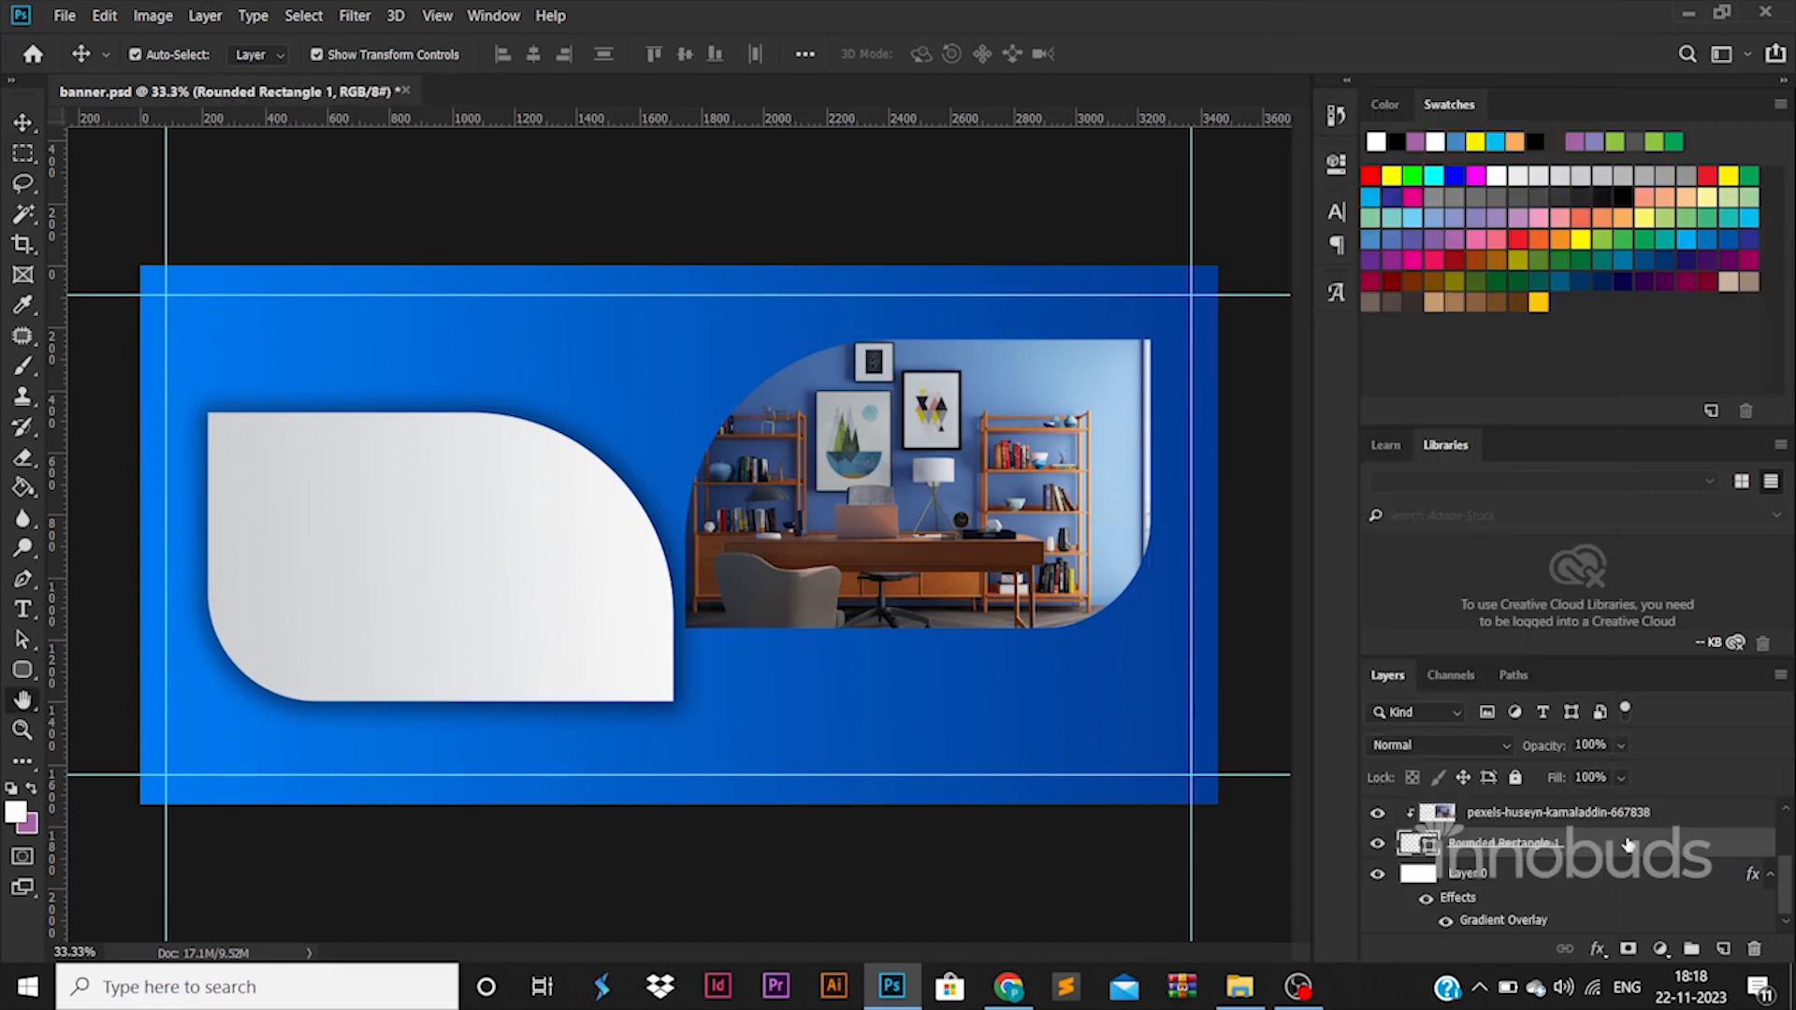
double_click(1629, 845)
left_click(980, 769)
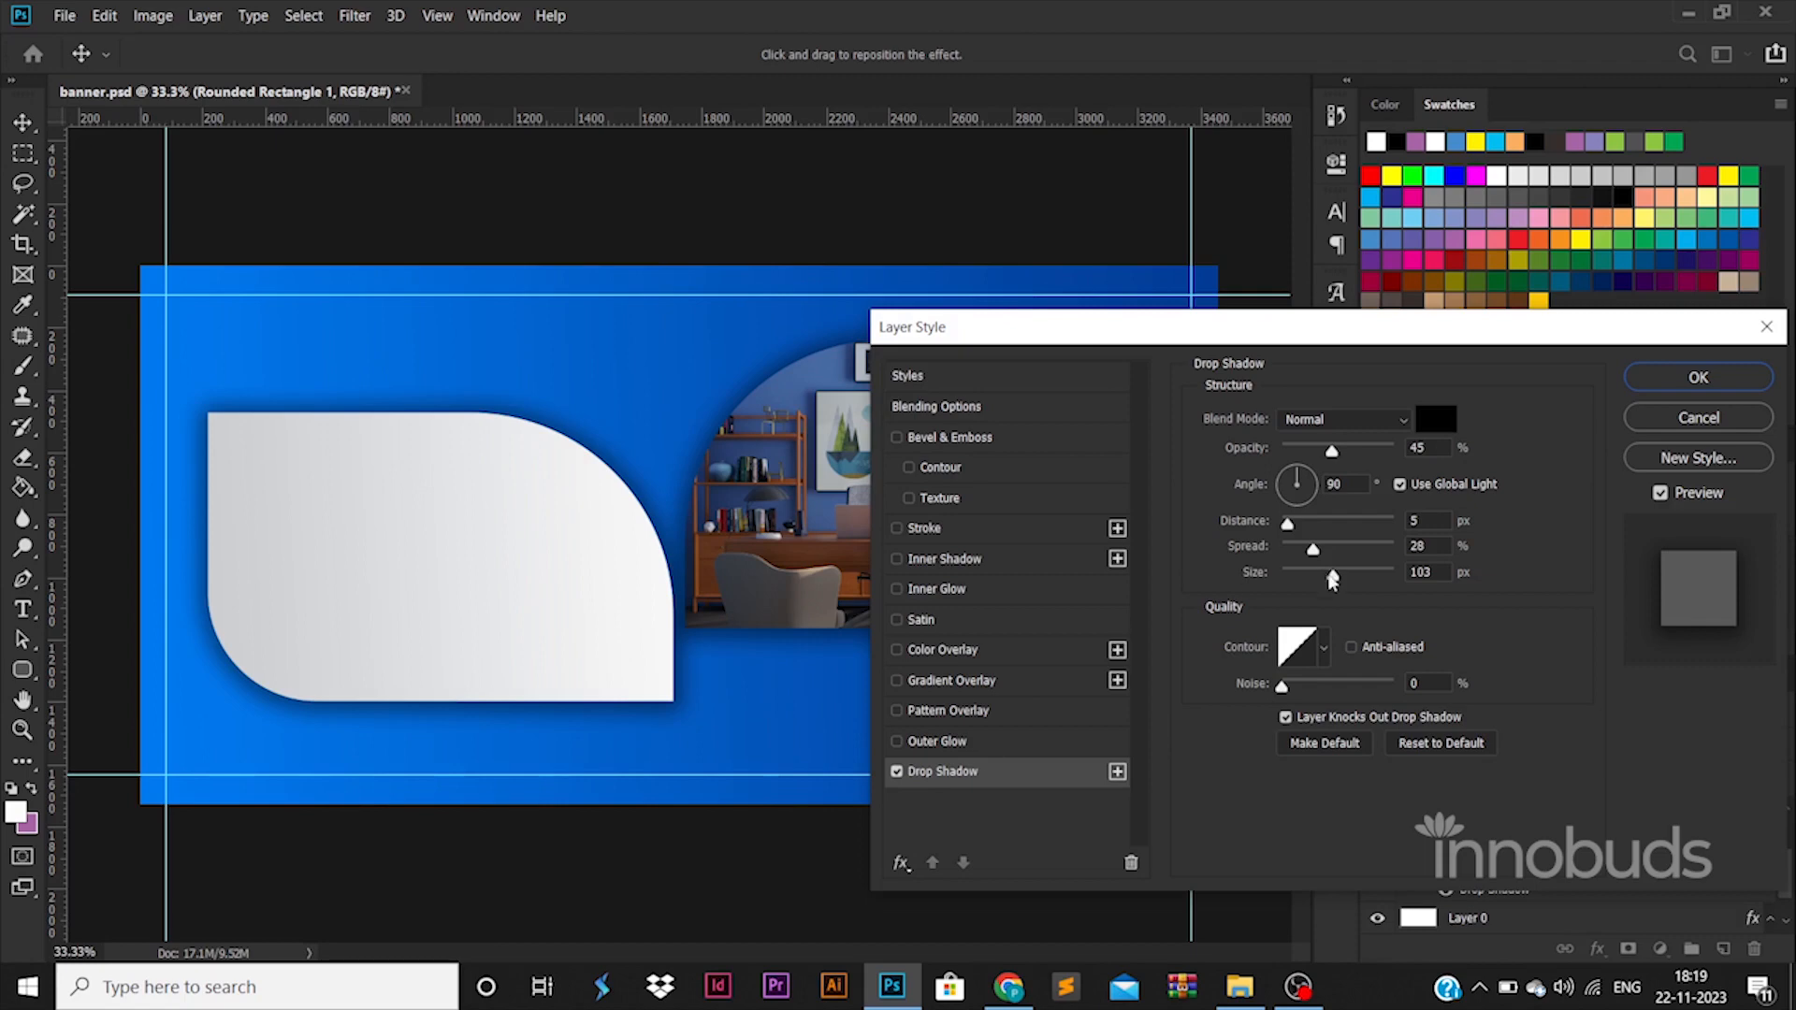
left_click_drag(1332, 575, 1297, 578)
left_click(1698, 377)
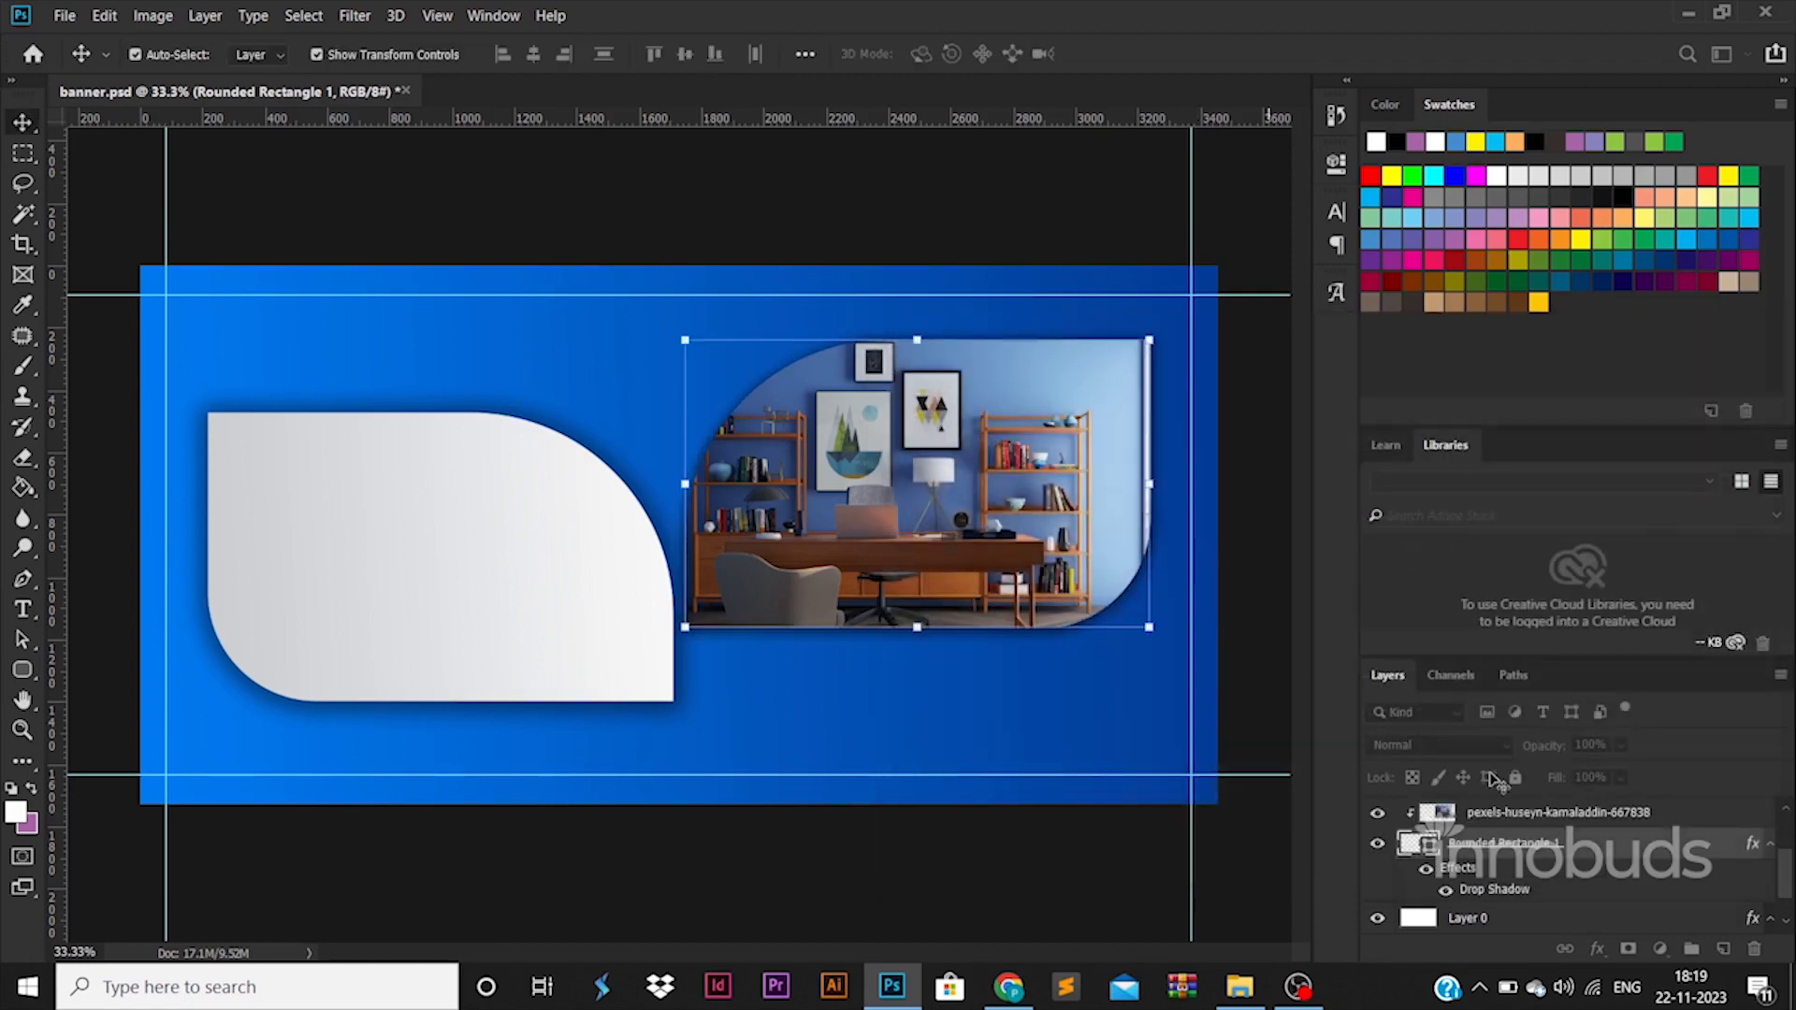
Try pasting the photo shape's copied layer style onto the left shape, and undo the paste.
right_click(1608, 844)
left_click(1375, 513)
key("ctrl+j")
right_click(1660, 812)
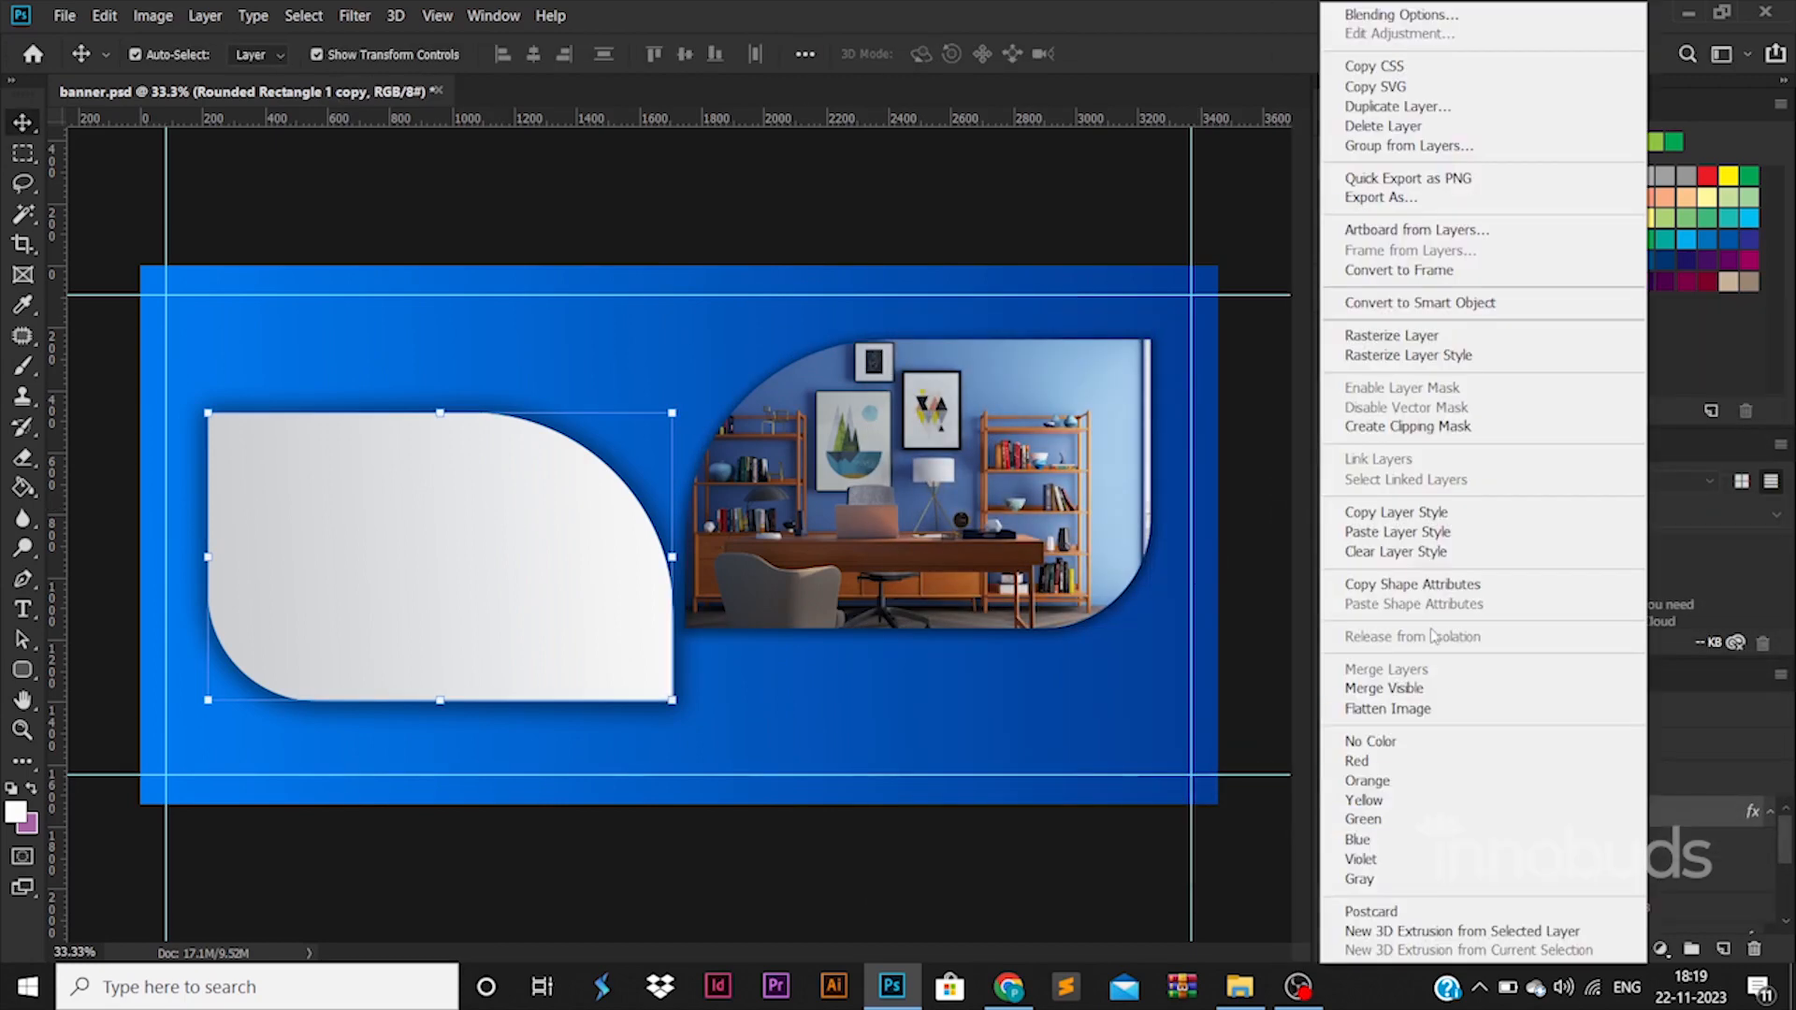
left_click(1418, 543)
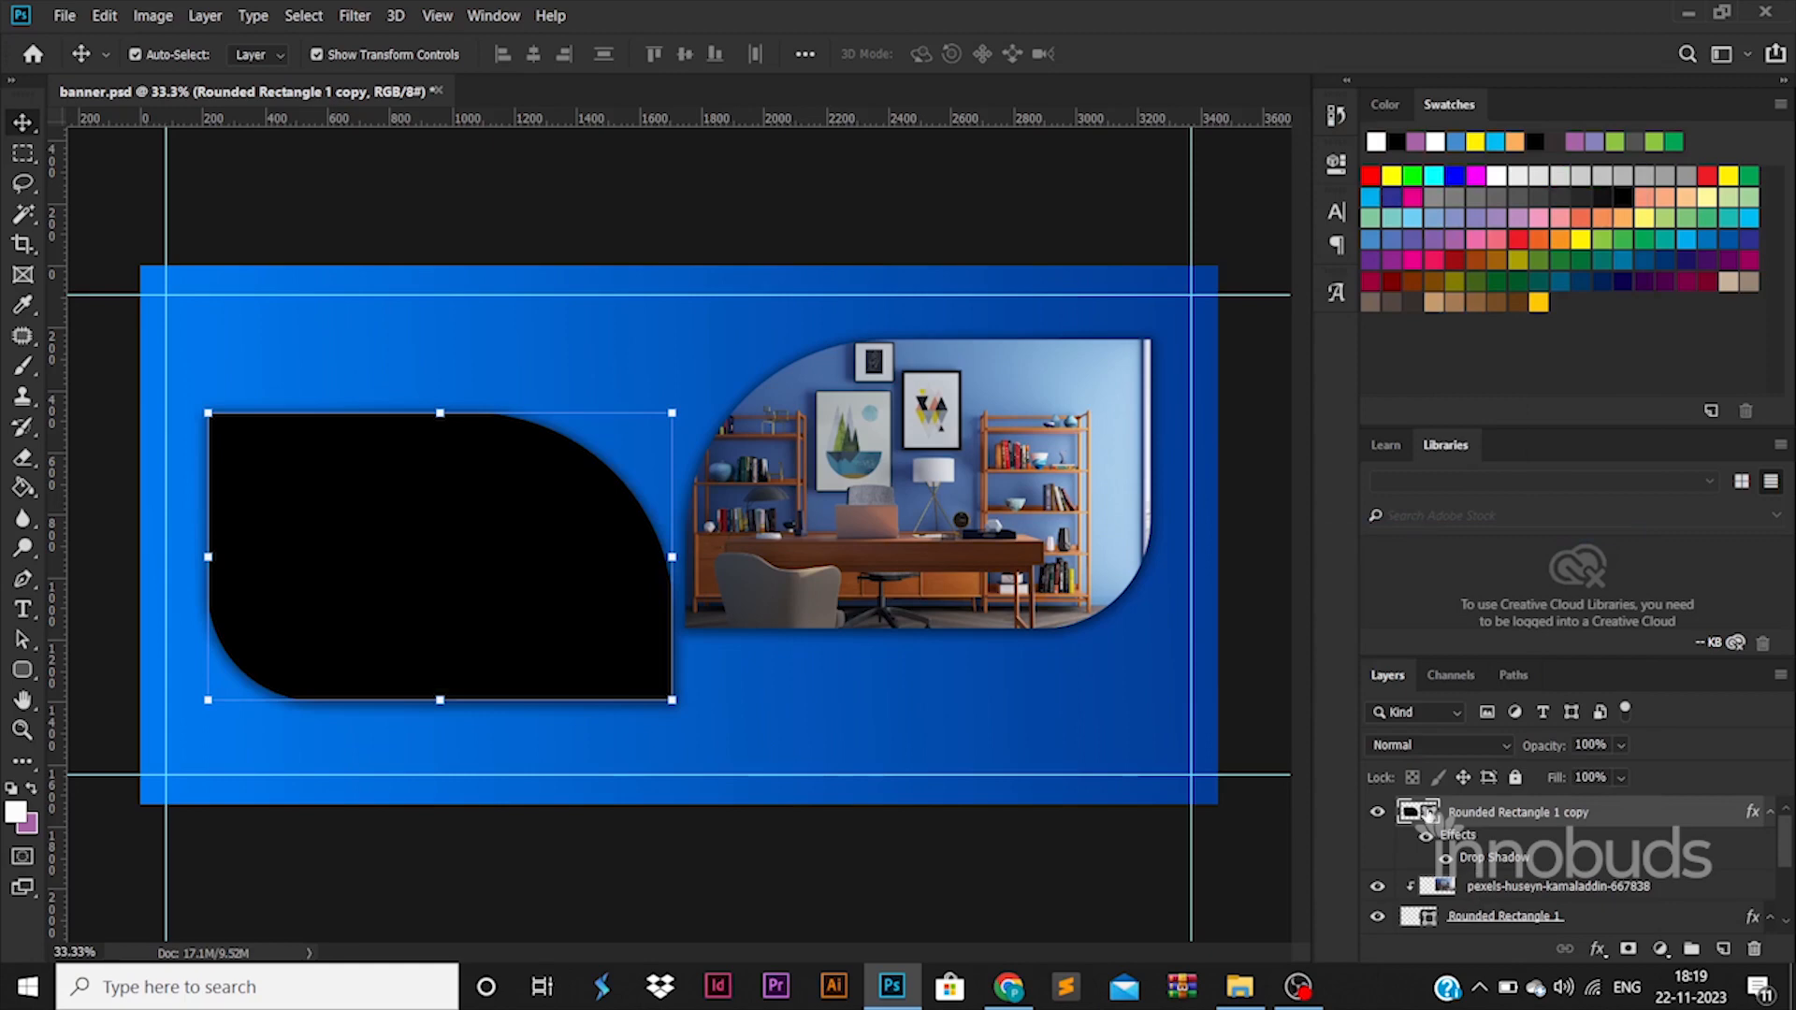
double_click(1428, 817)
left_click(1724, 400)
key("ctrl+z")
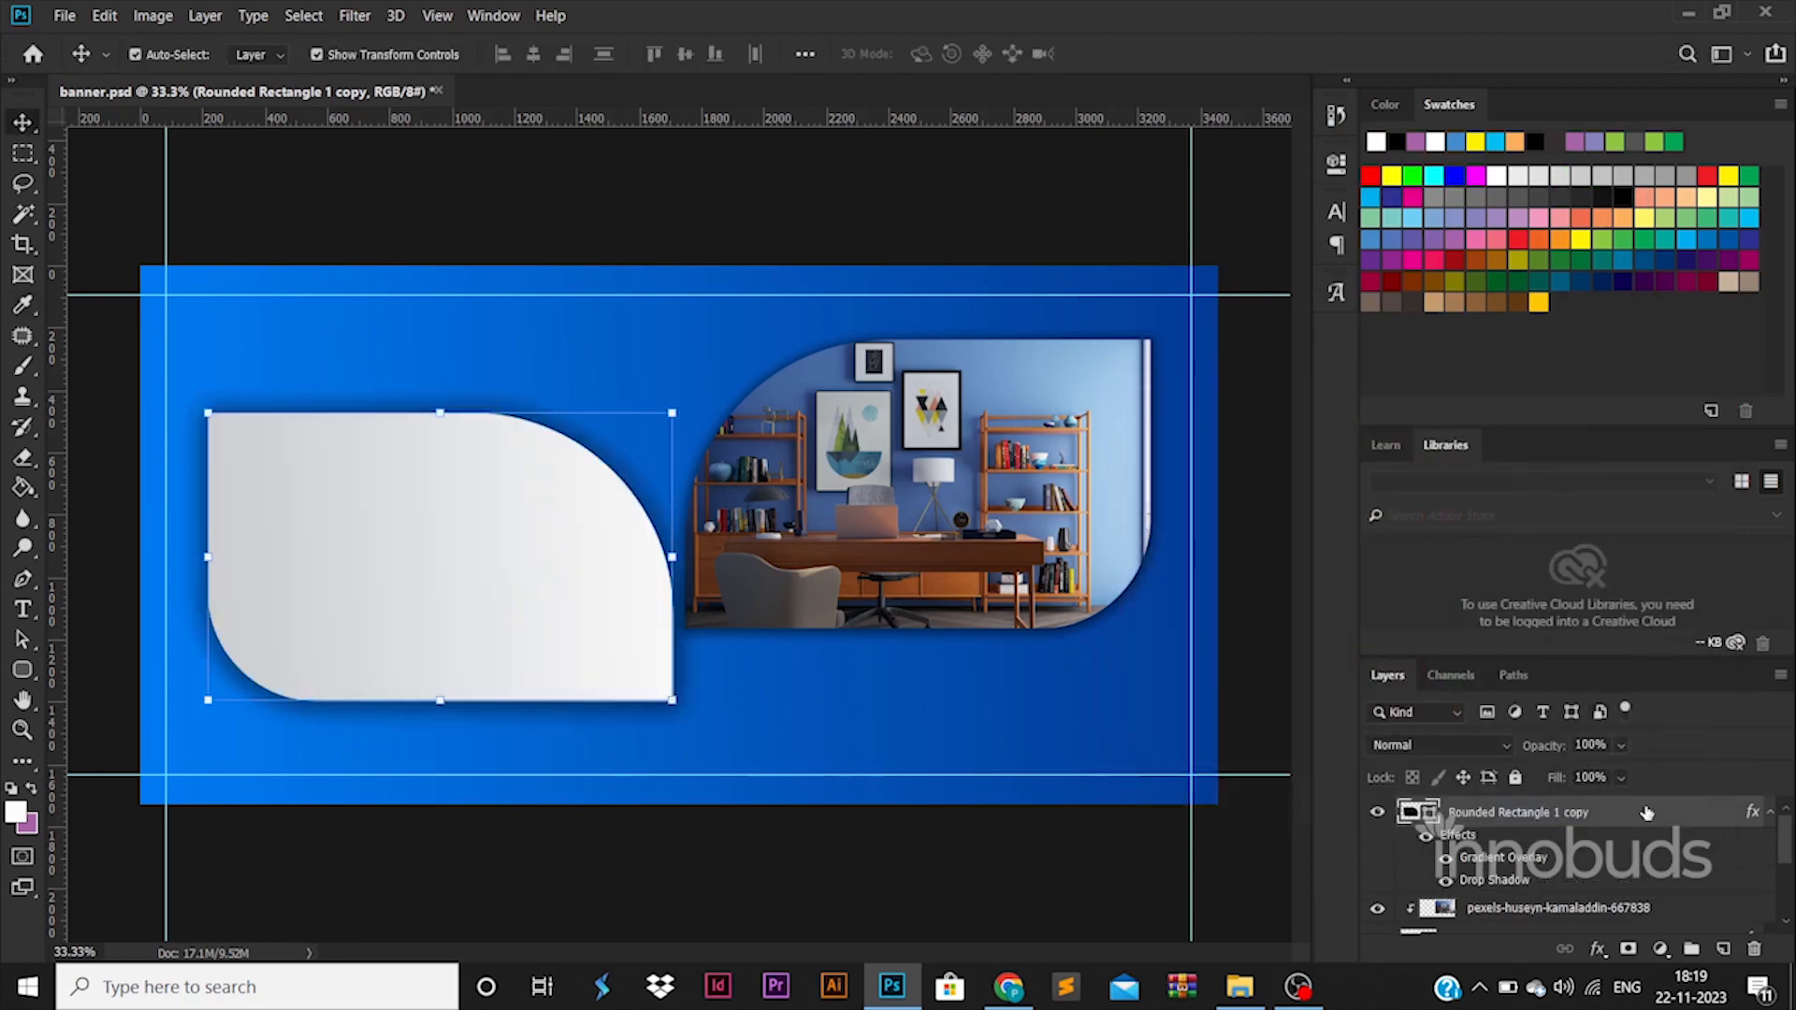
Soften the left shape's Drop Shadow to a size of 46 px and an opacity of about 39%.
left_click(1020, 773)
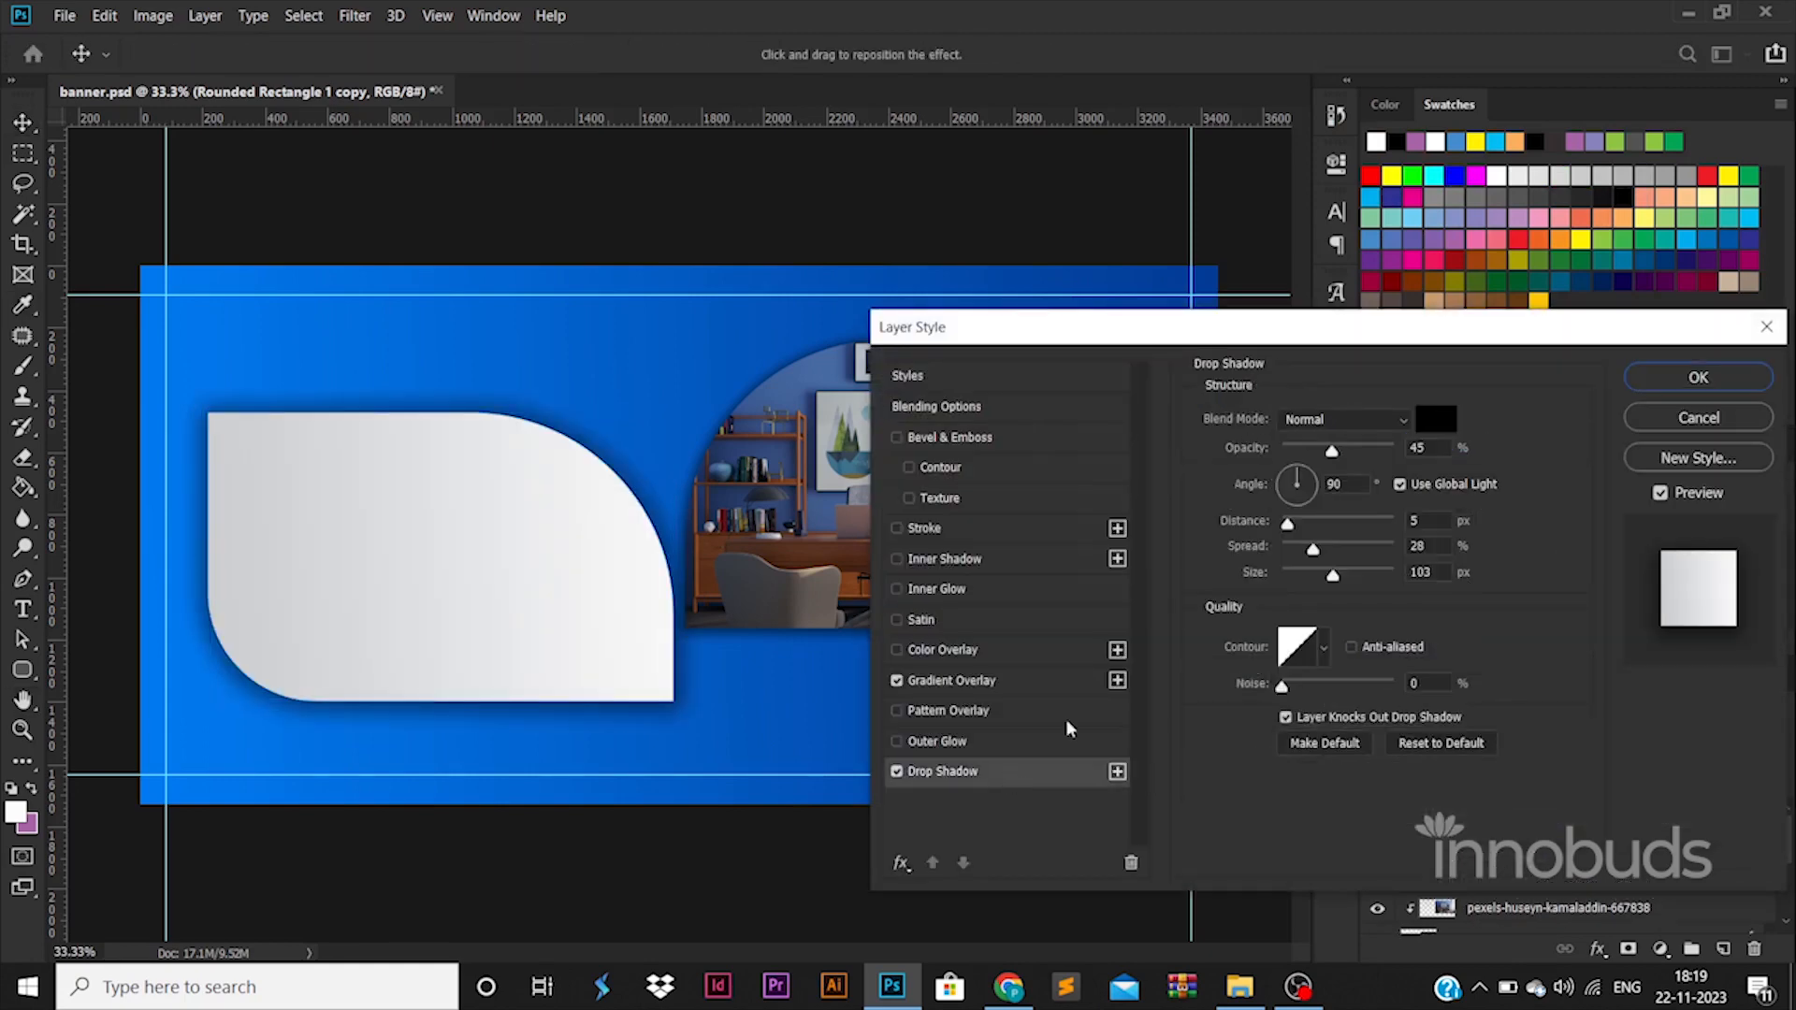
left_click_drag(1338, 454, 1306, 452)
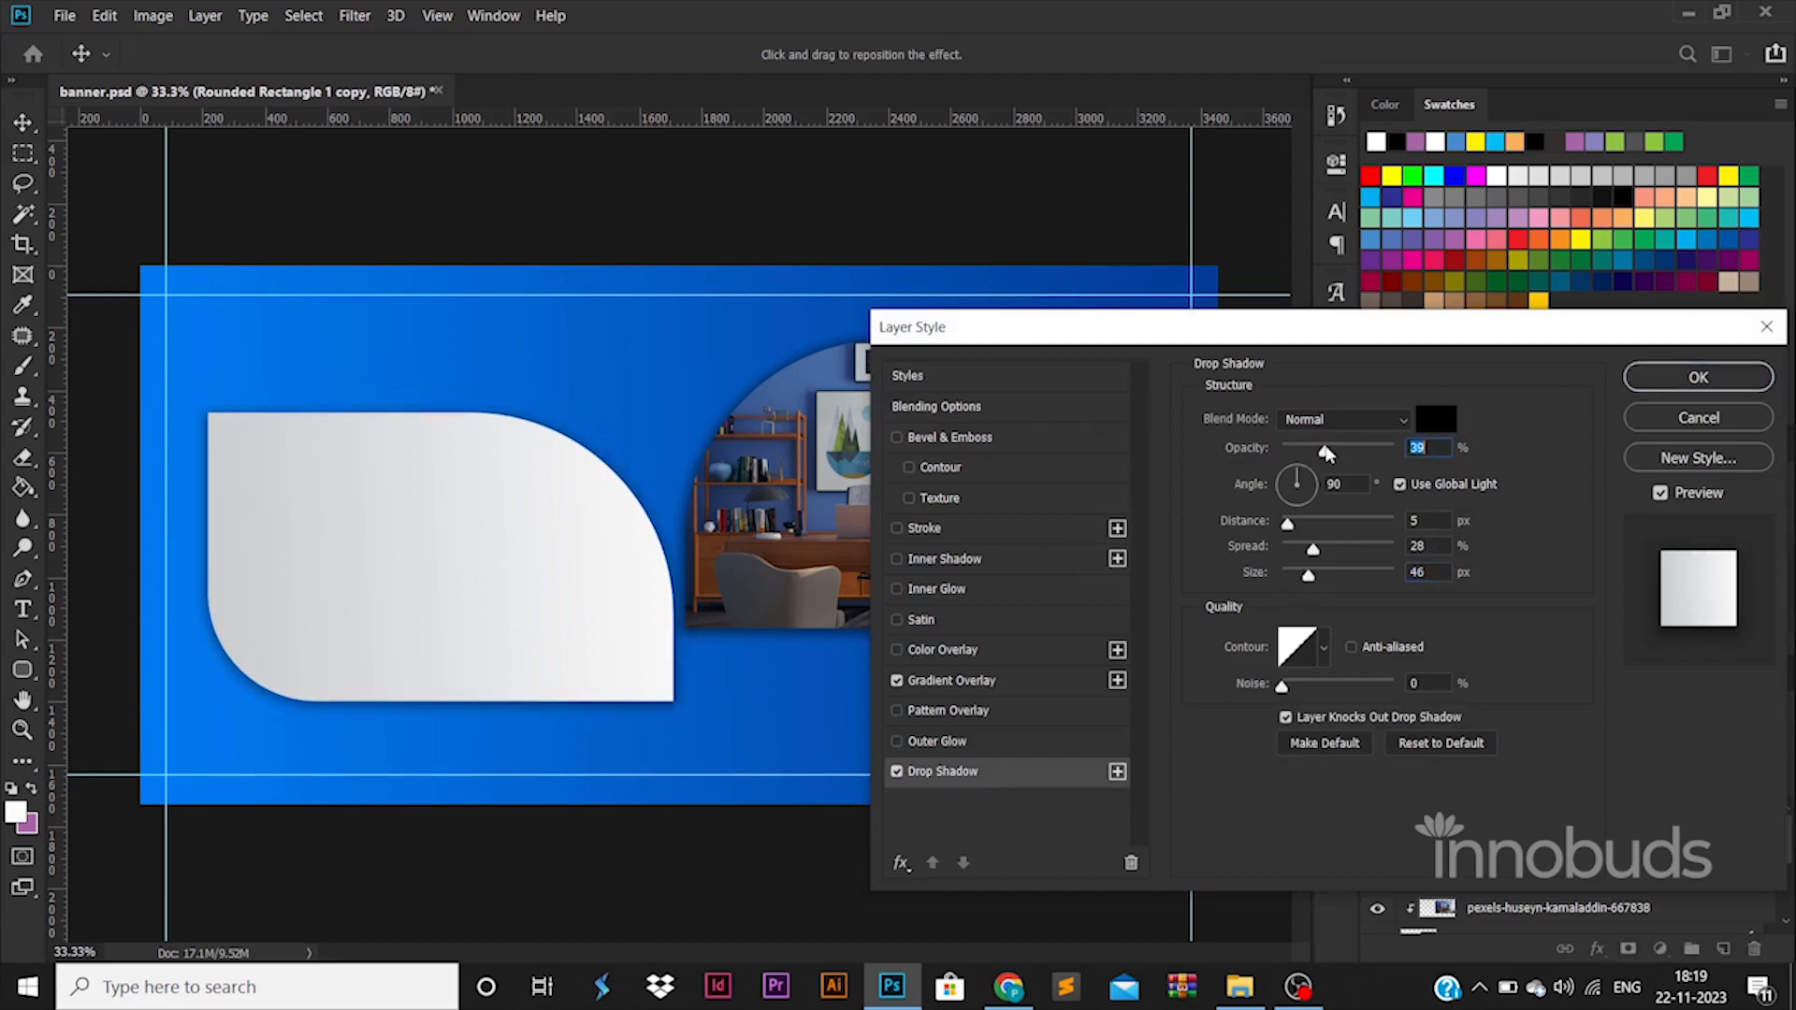
left_click(1698, 378)
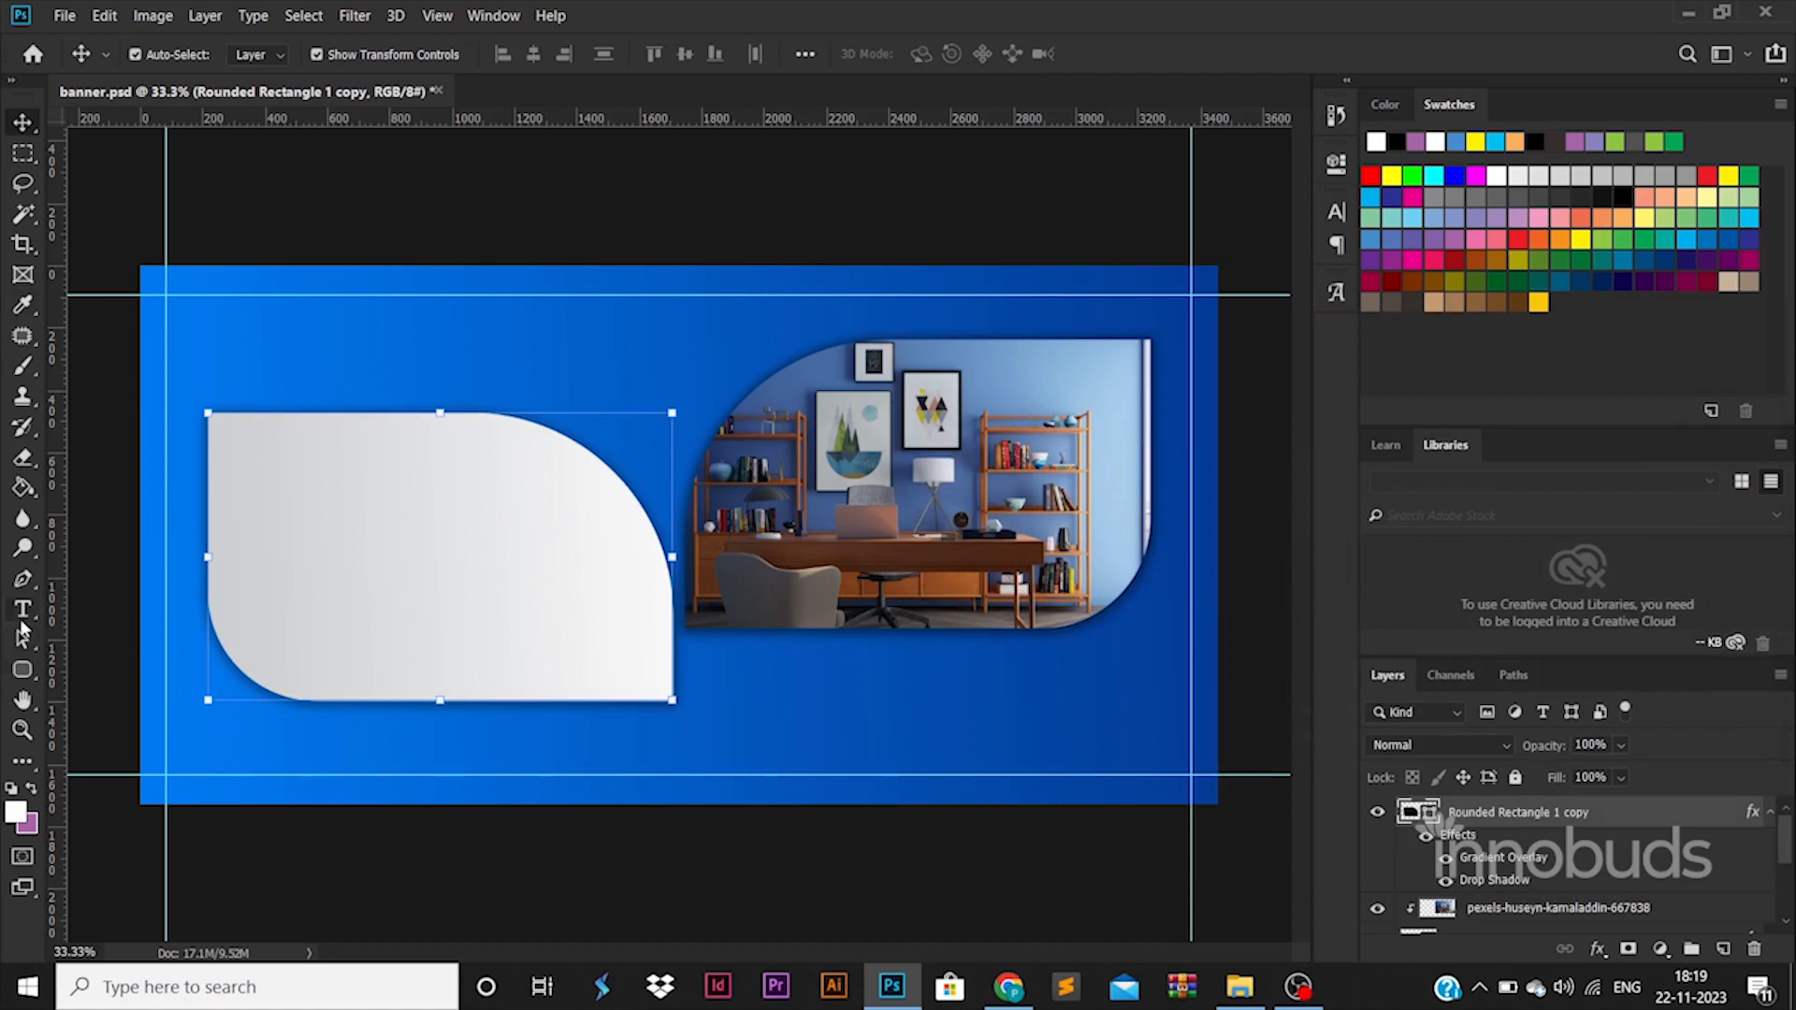
Add a Montserrat text reading INTERIOR DESIGN BANNER DETAILS on two lines.
left_click(24, 612)
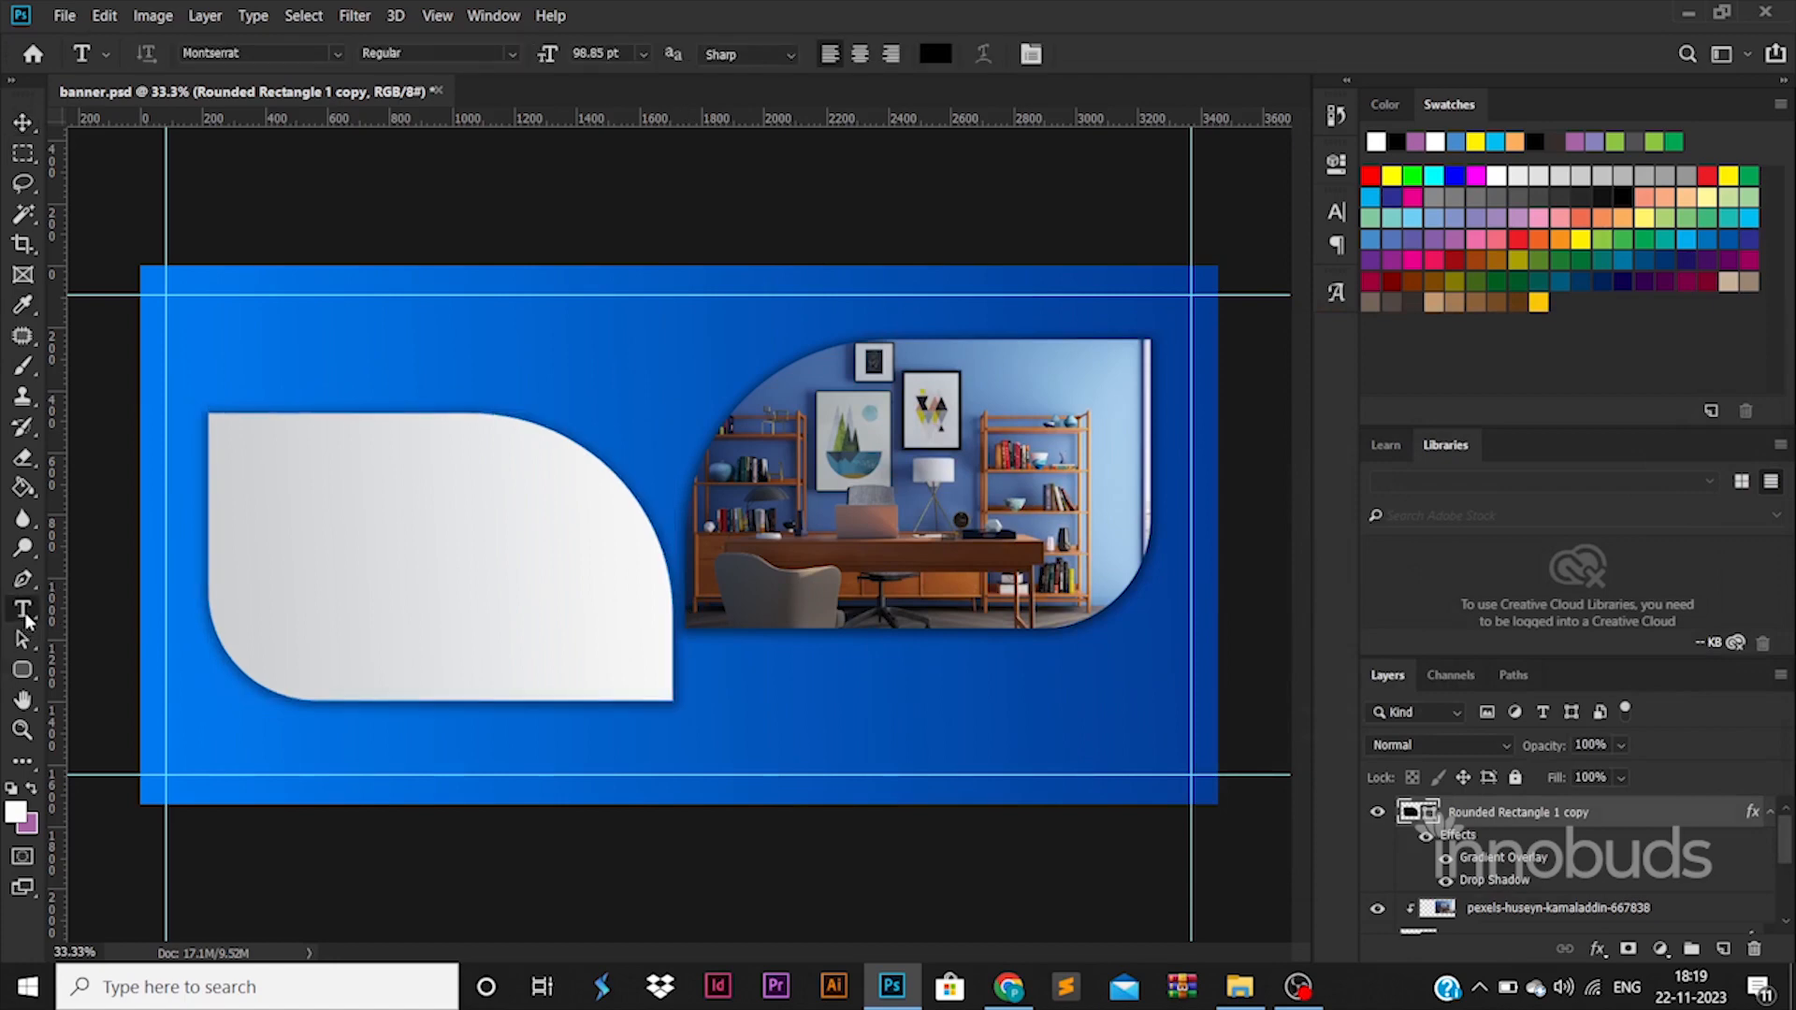
left_click(818, 847)
type("INTERIRO")
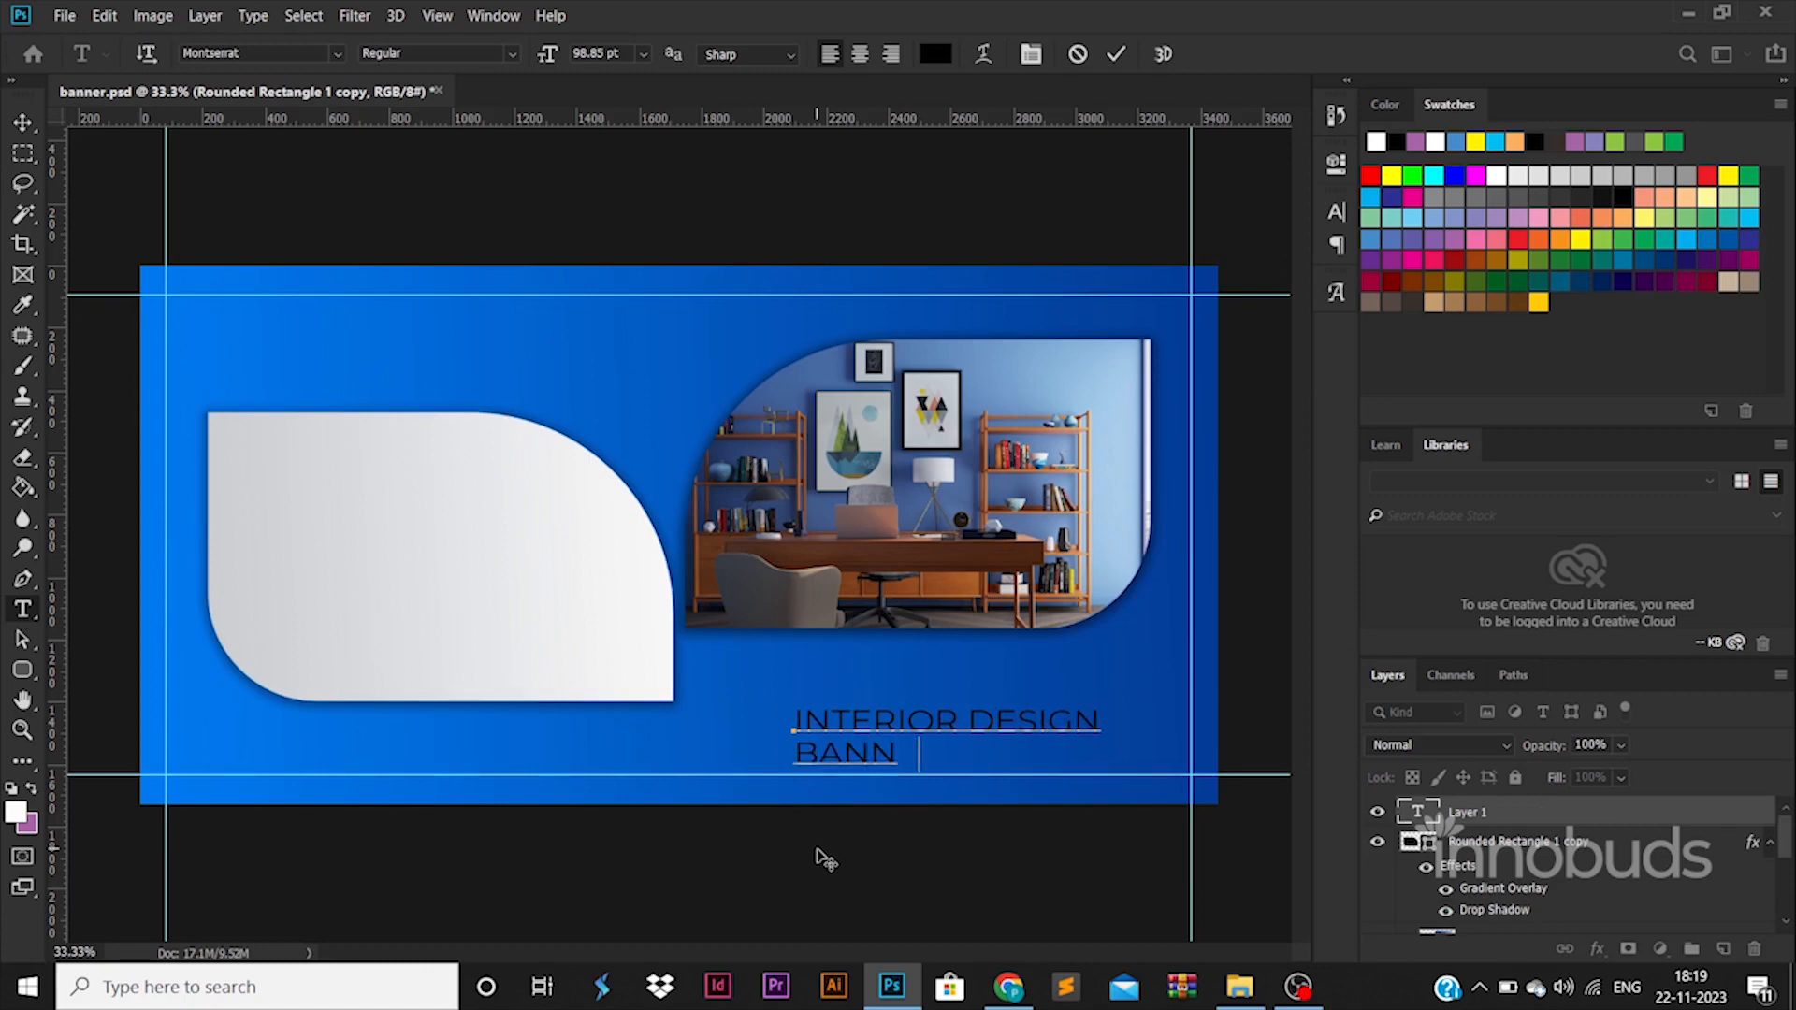
Make the heading Bold, color it blue #0255bb sampled from the background, and move it onto the left shape.
key("ctrl+a")
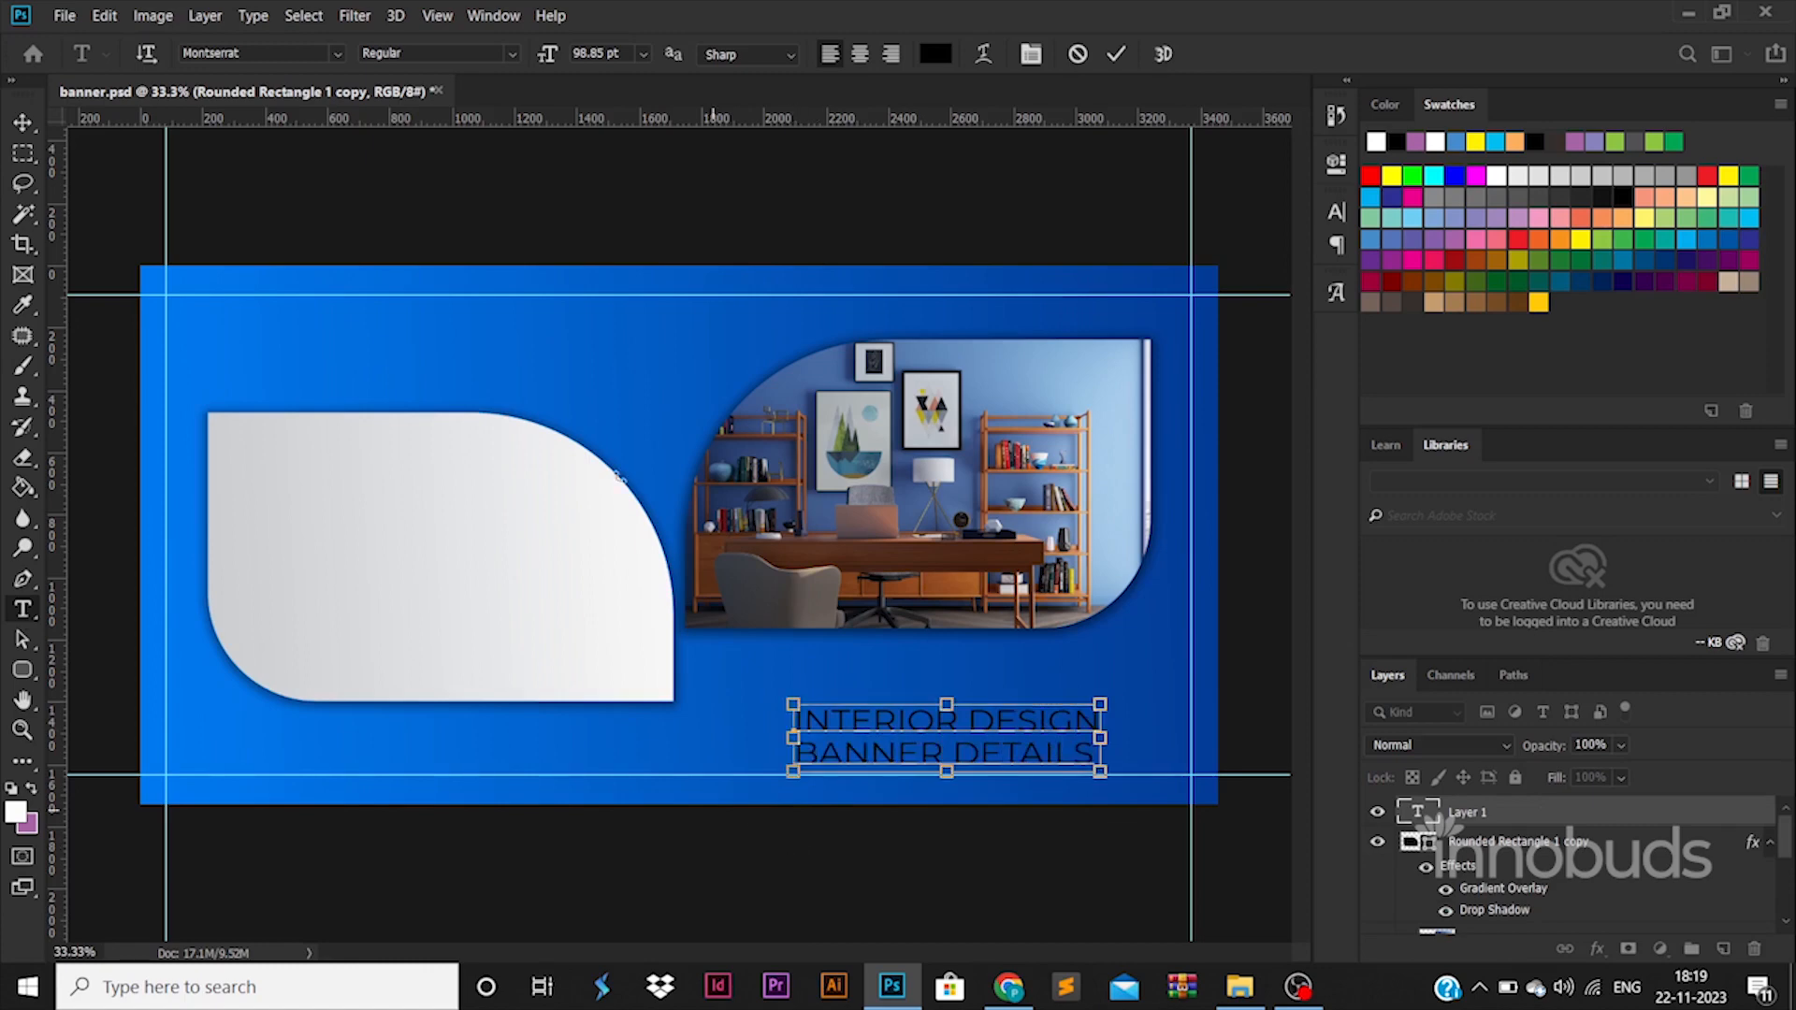
left_click(511, 53)
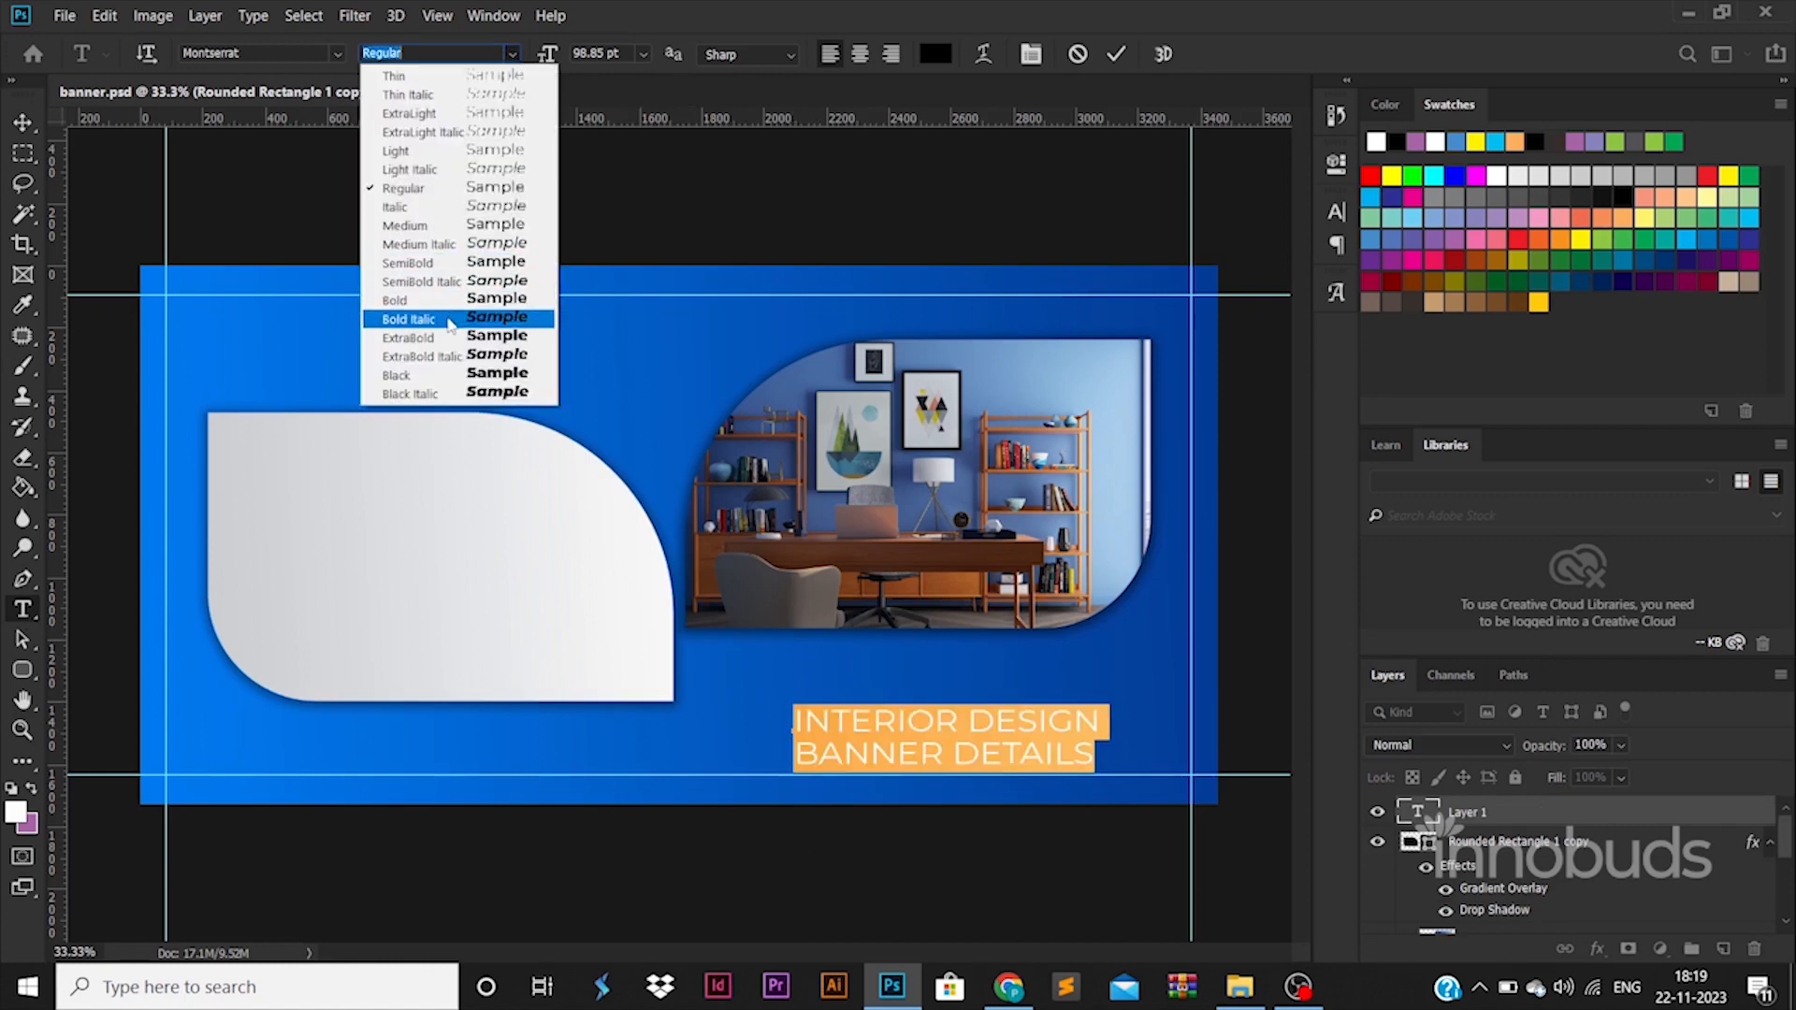
left_click(446, 303)
left_click(936, 54)
left_click(784, 653)
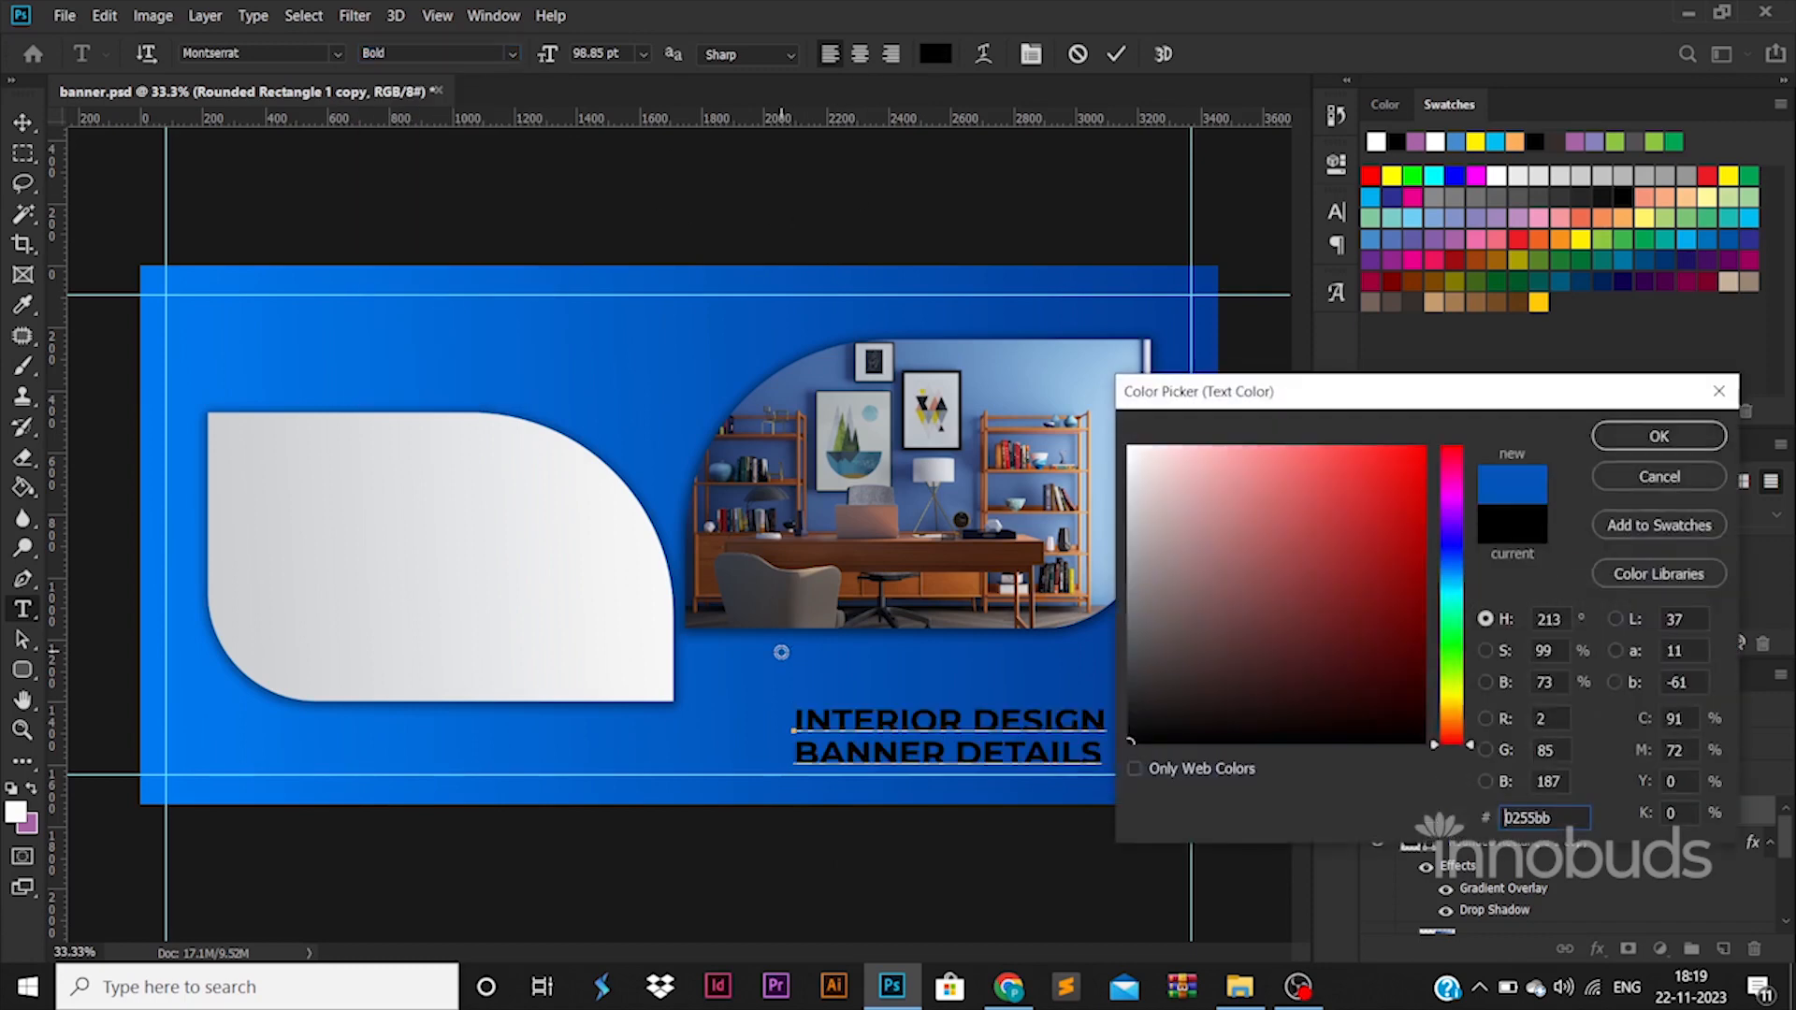
left_click(1659, 435)
left_click(22, 122)
left_click_drag(969, 740, 434, 521)
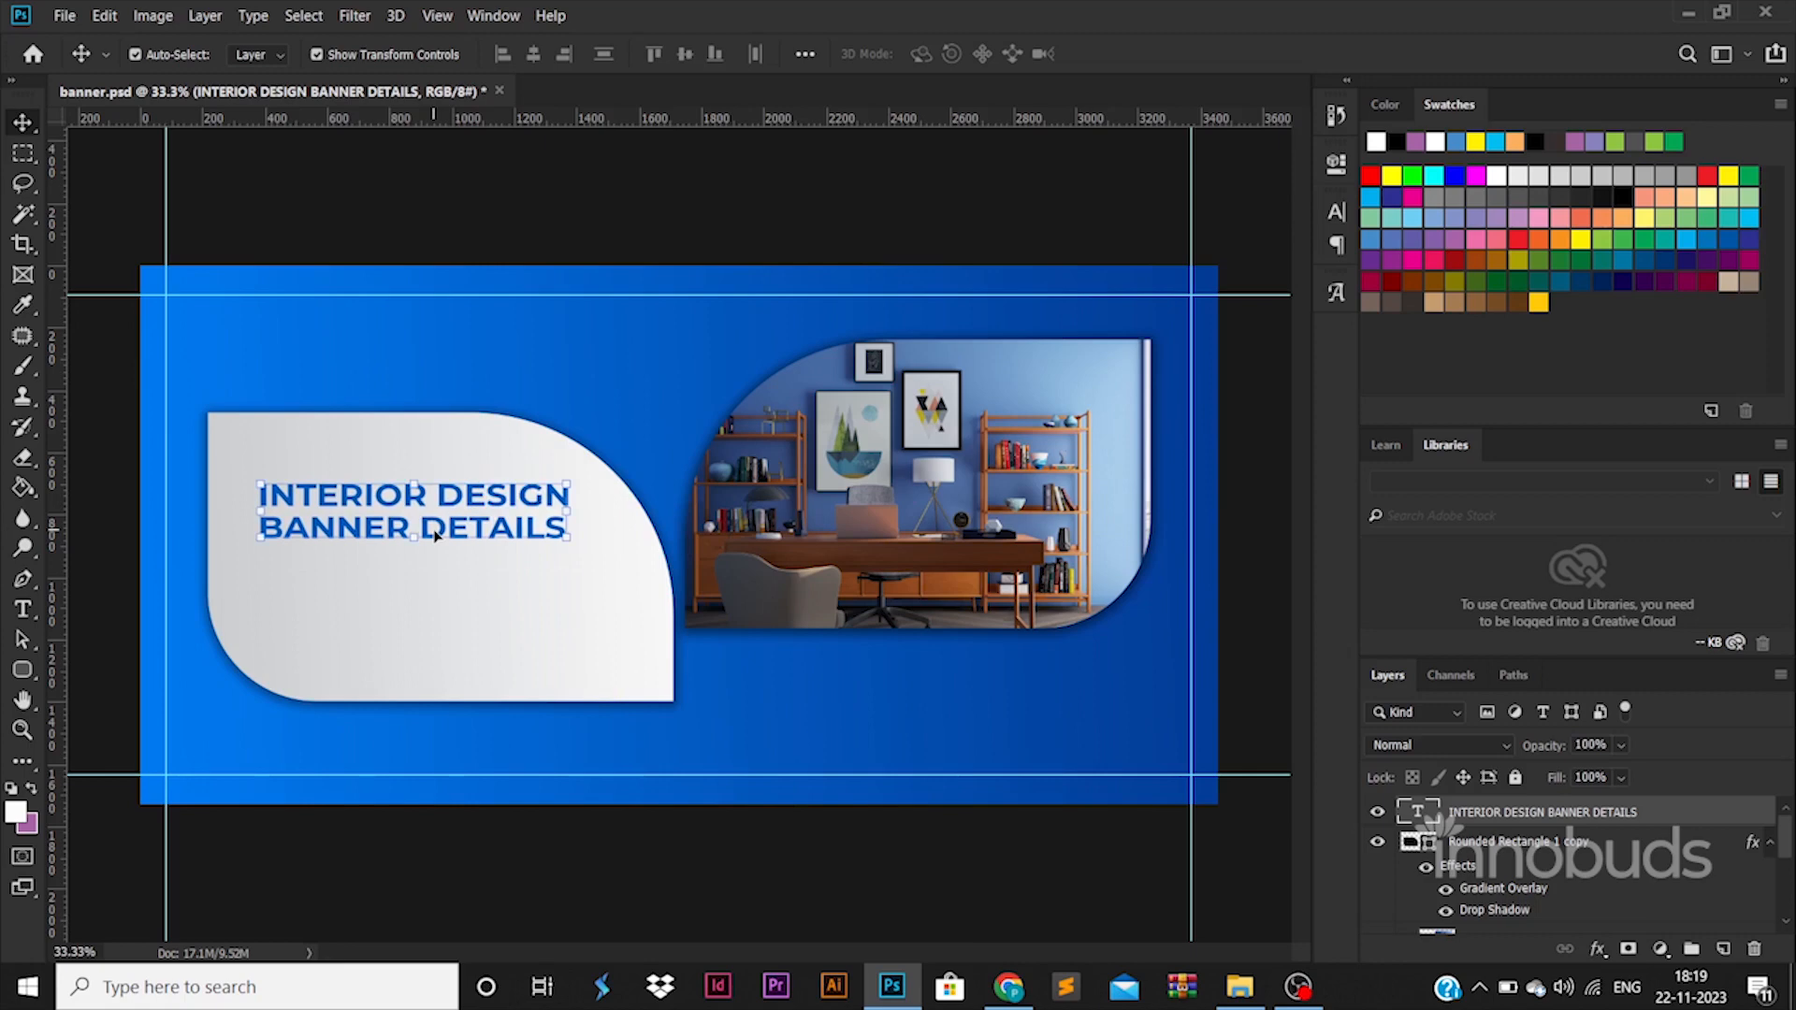
Lighten the gray end color stop of the left shape's Gradient Overlay to nearly white and apply the style.
left_click(1414, 846)
double_click(1498, 890)
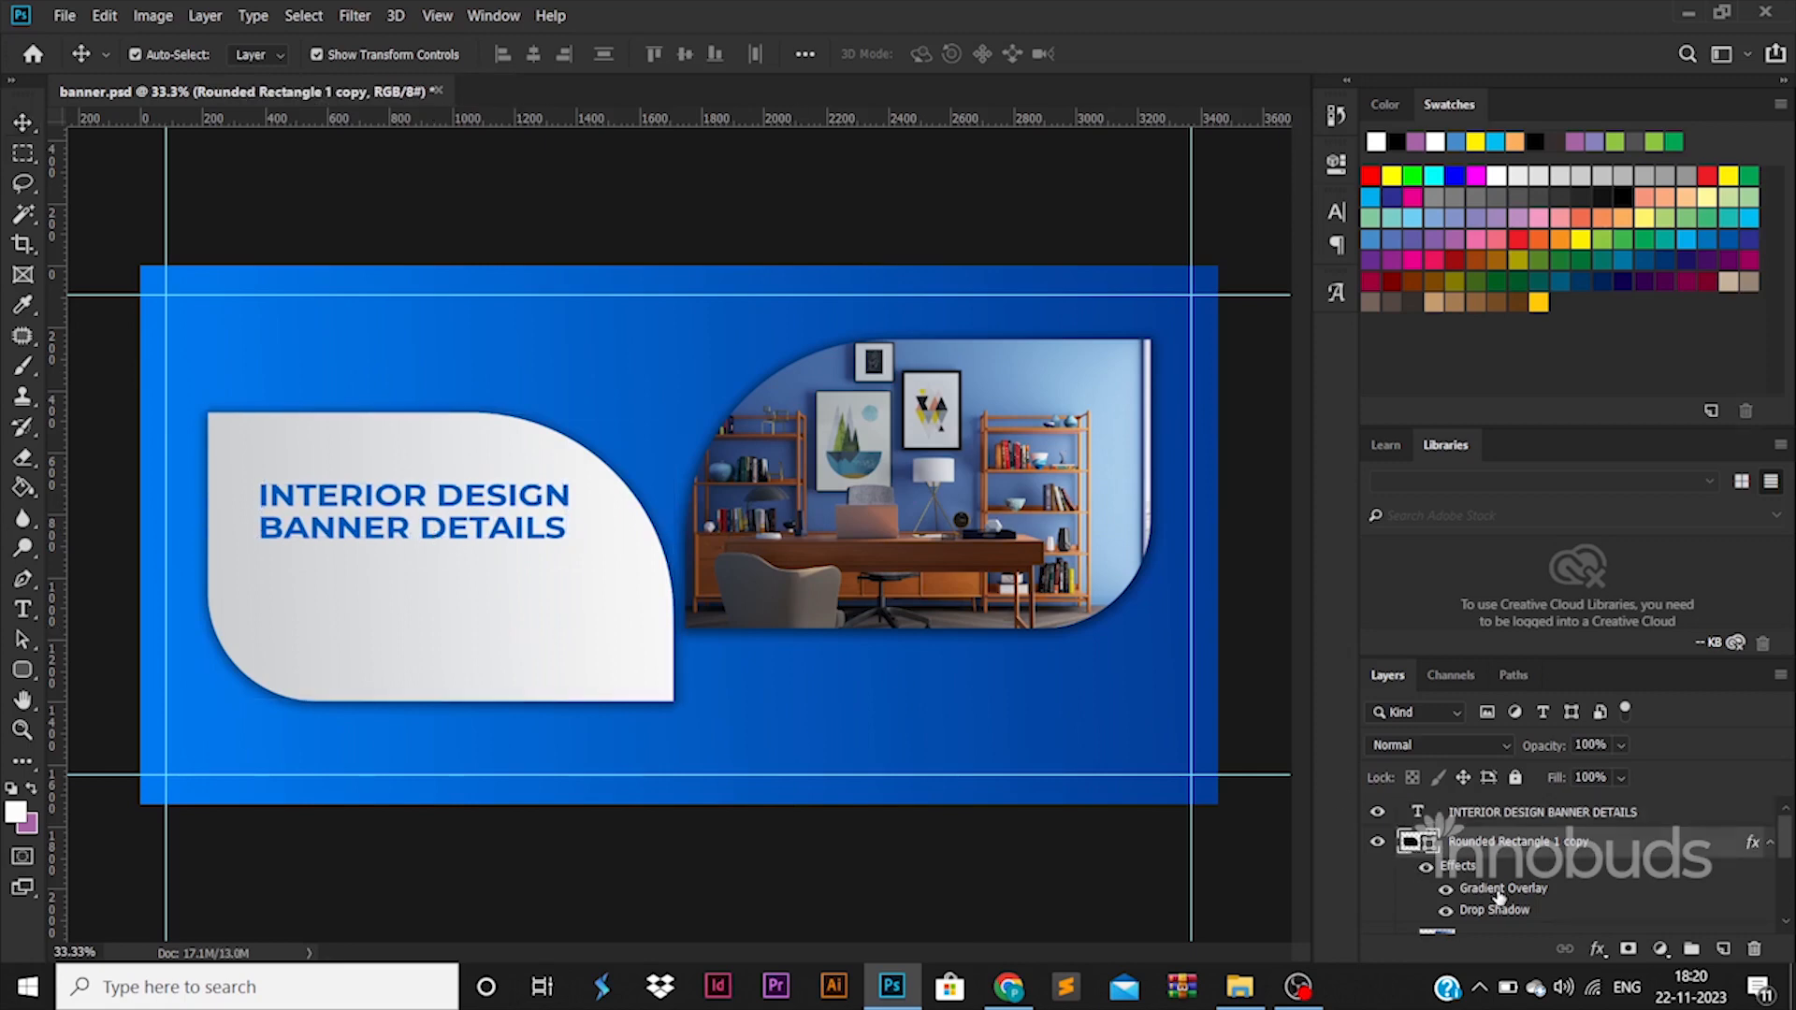
left_click(1327, 470)
double_click(1695, 797)
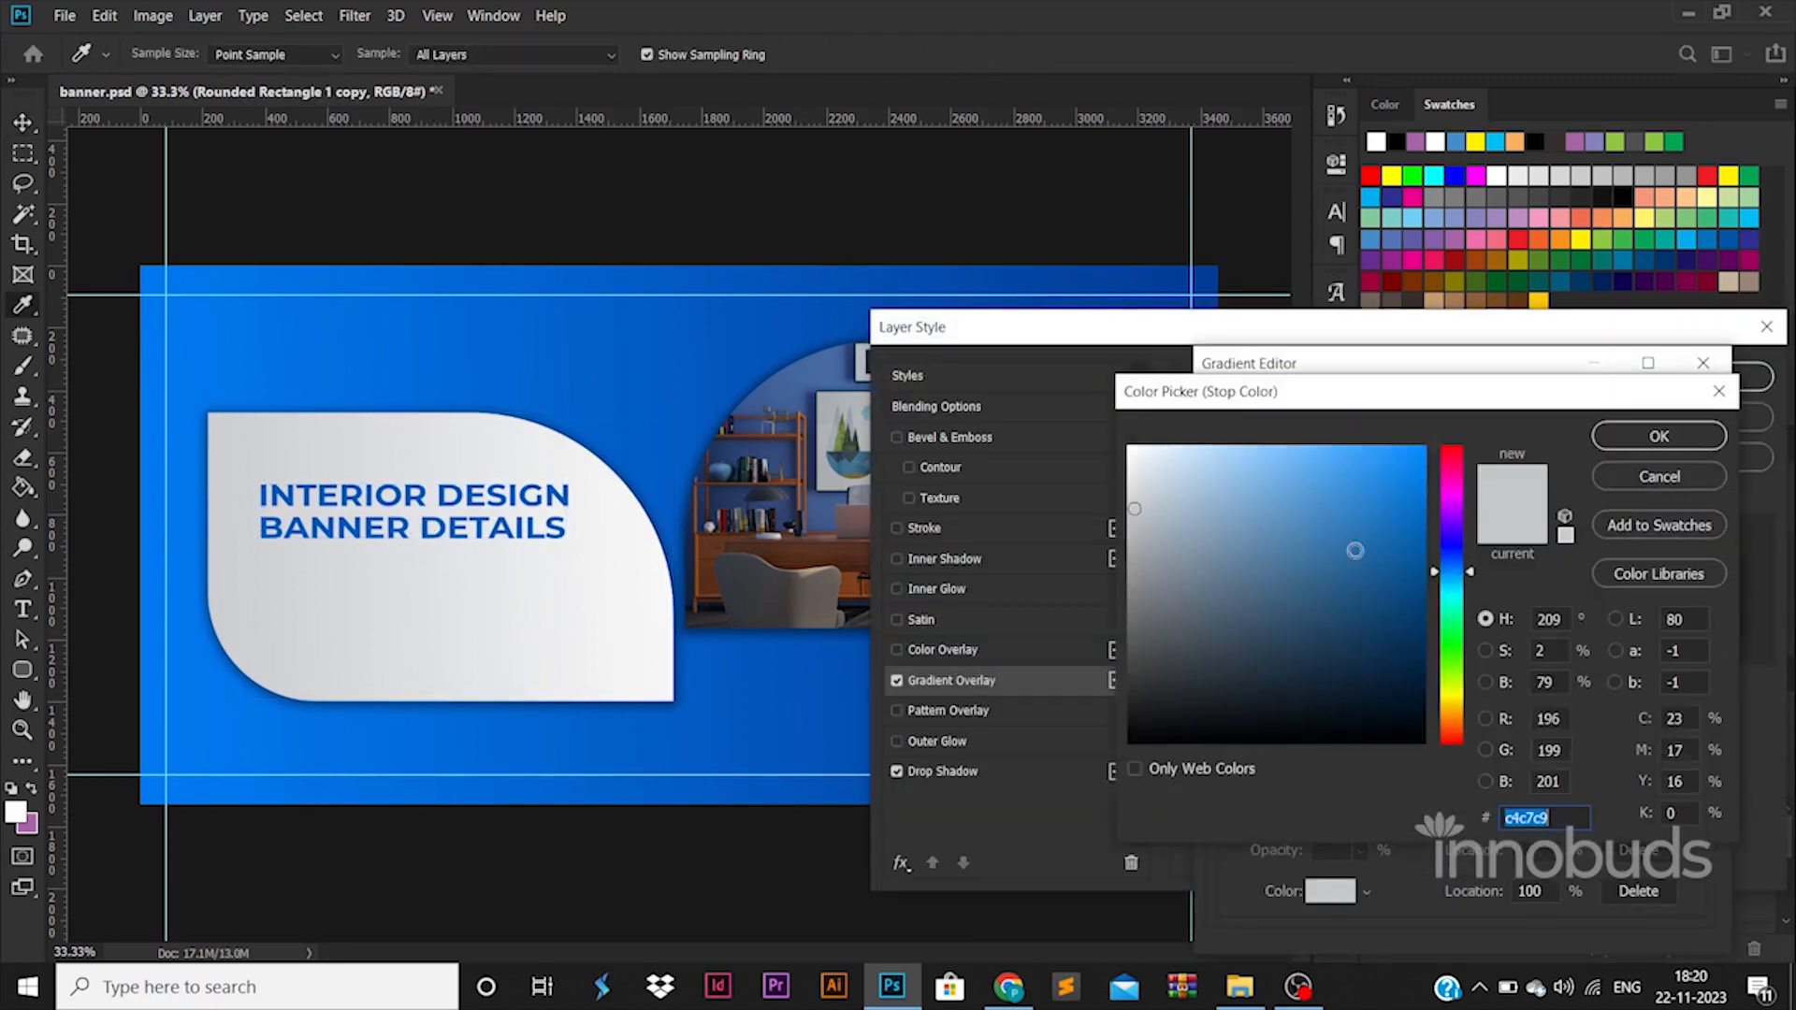
left_click_drag(1133, 480, 1124, 466)
left_click(1635, 431)
left_click(1635, 418)
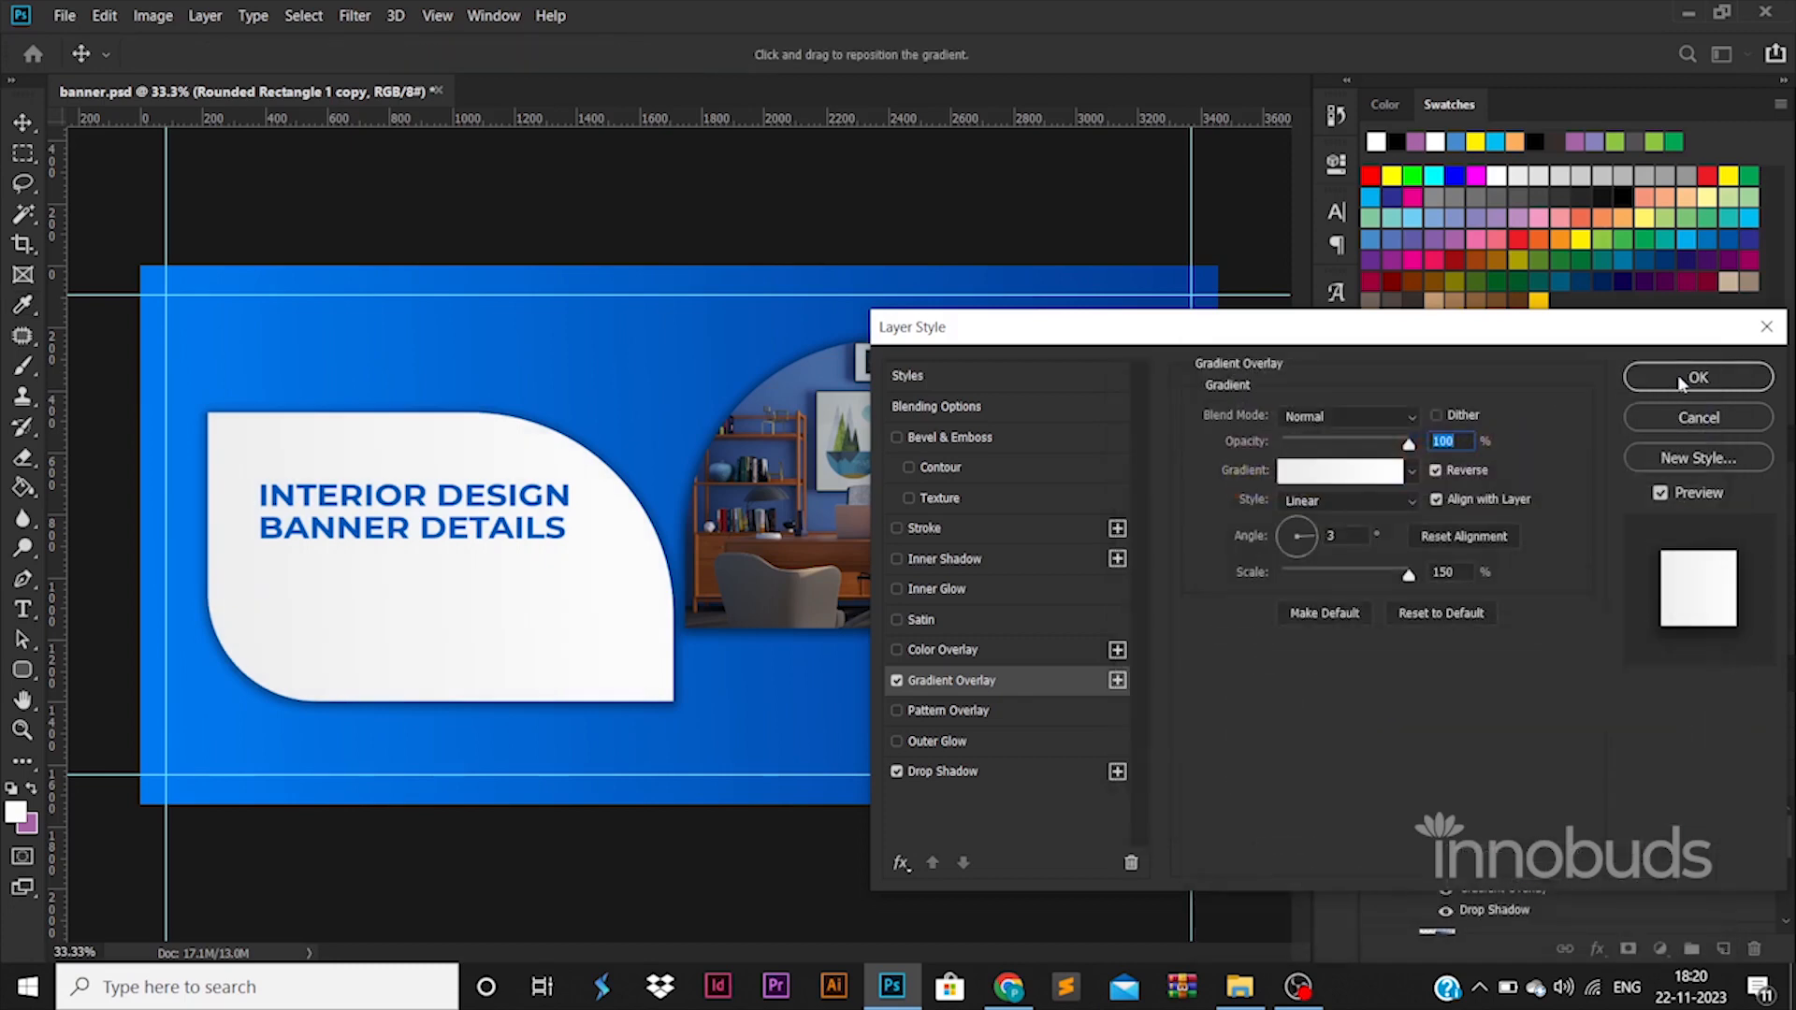
left_click(1710, 376)
Duplicate the heading just below itself and replace the copy's text with INTERIOR DESIGN SERVICES / DESCRIPTION HERE on two lines.
key("v")
left_click(480, 522)
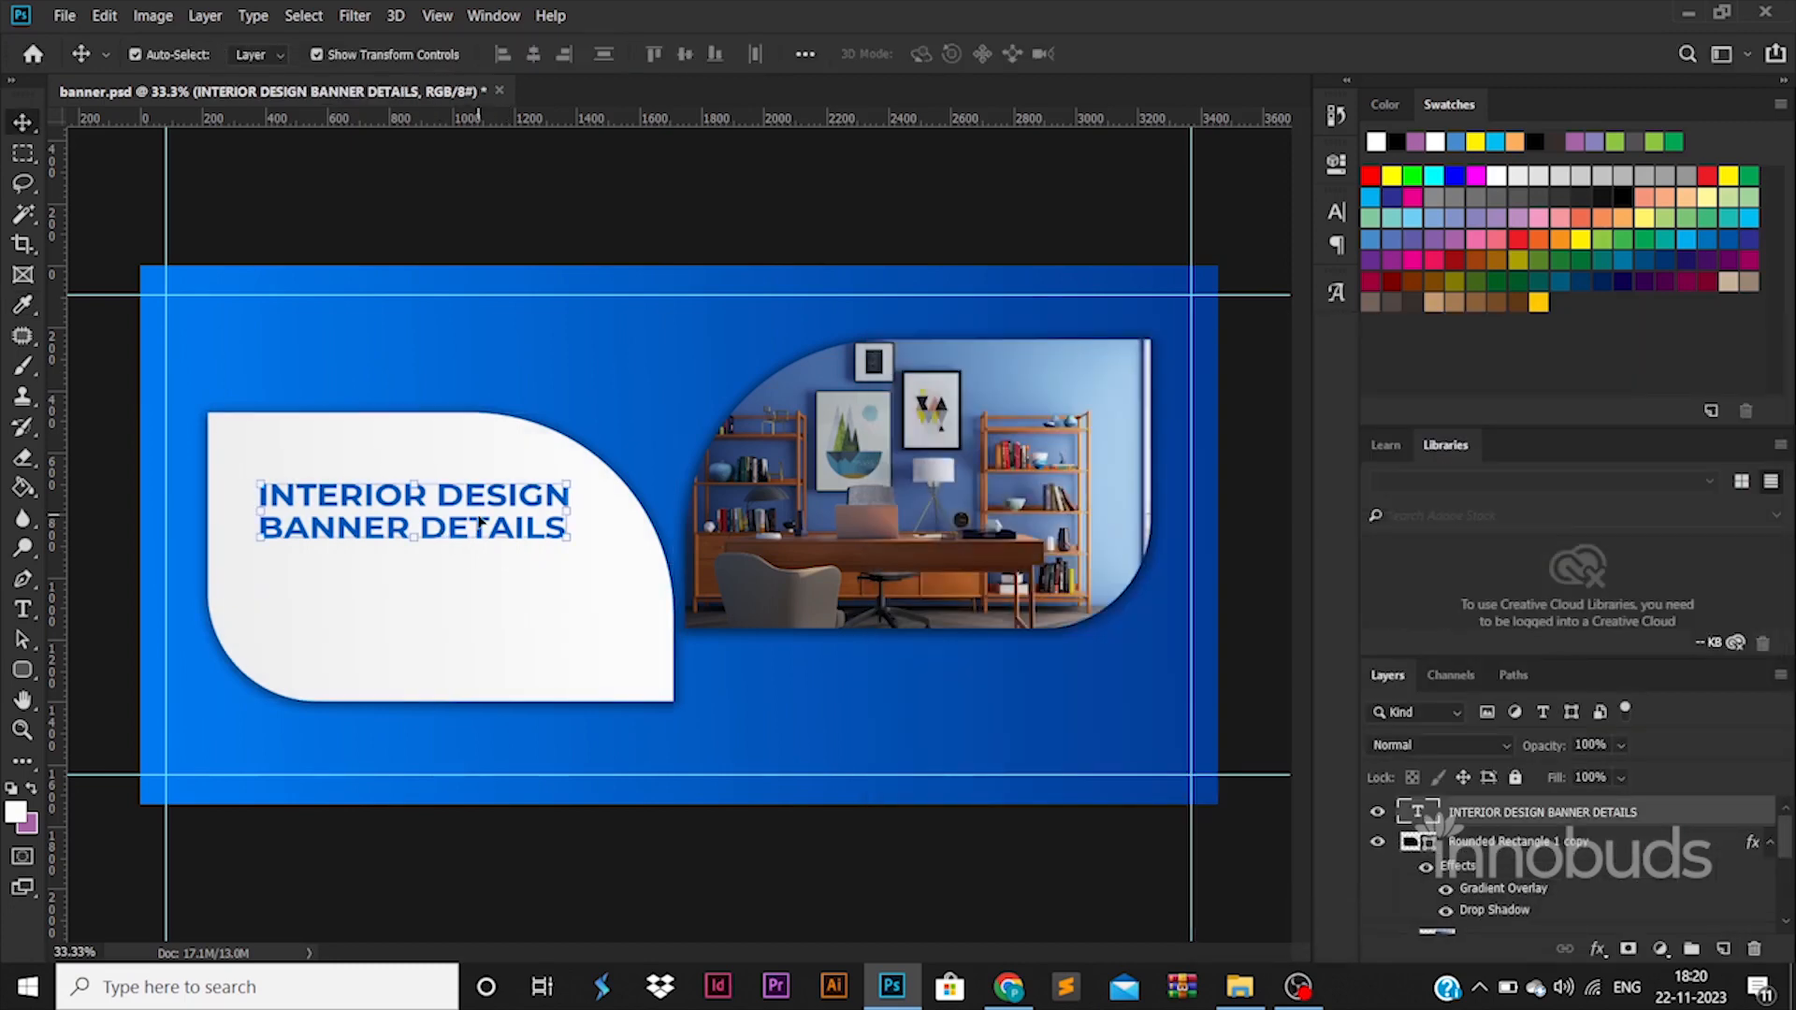
left_click_drag(479, 522, 480, 595)
double_click(480, 586)
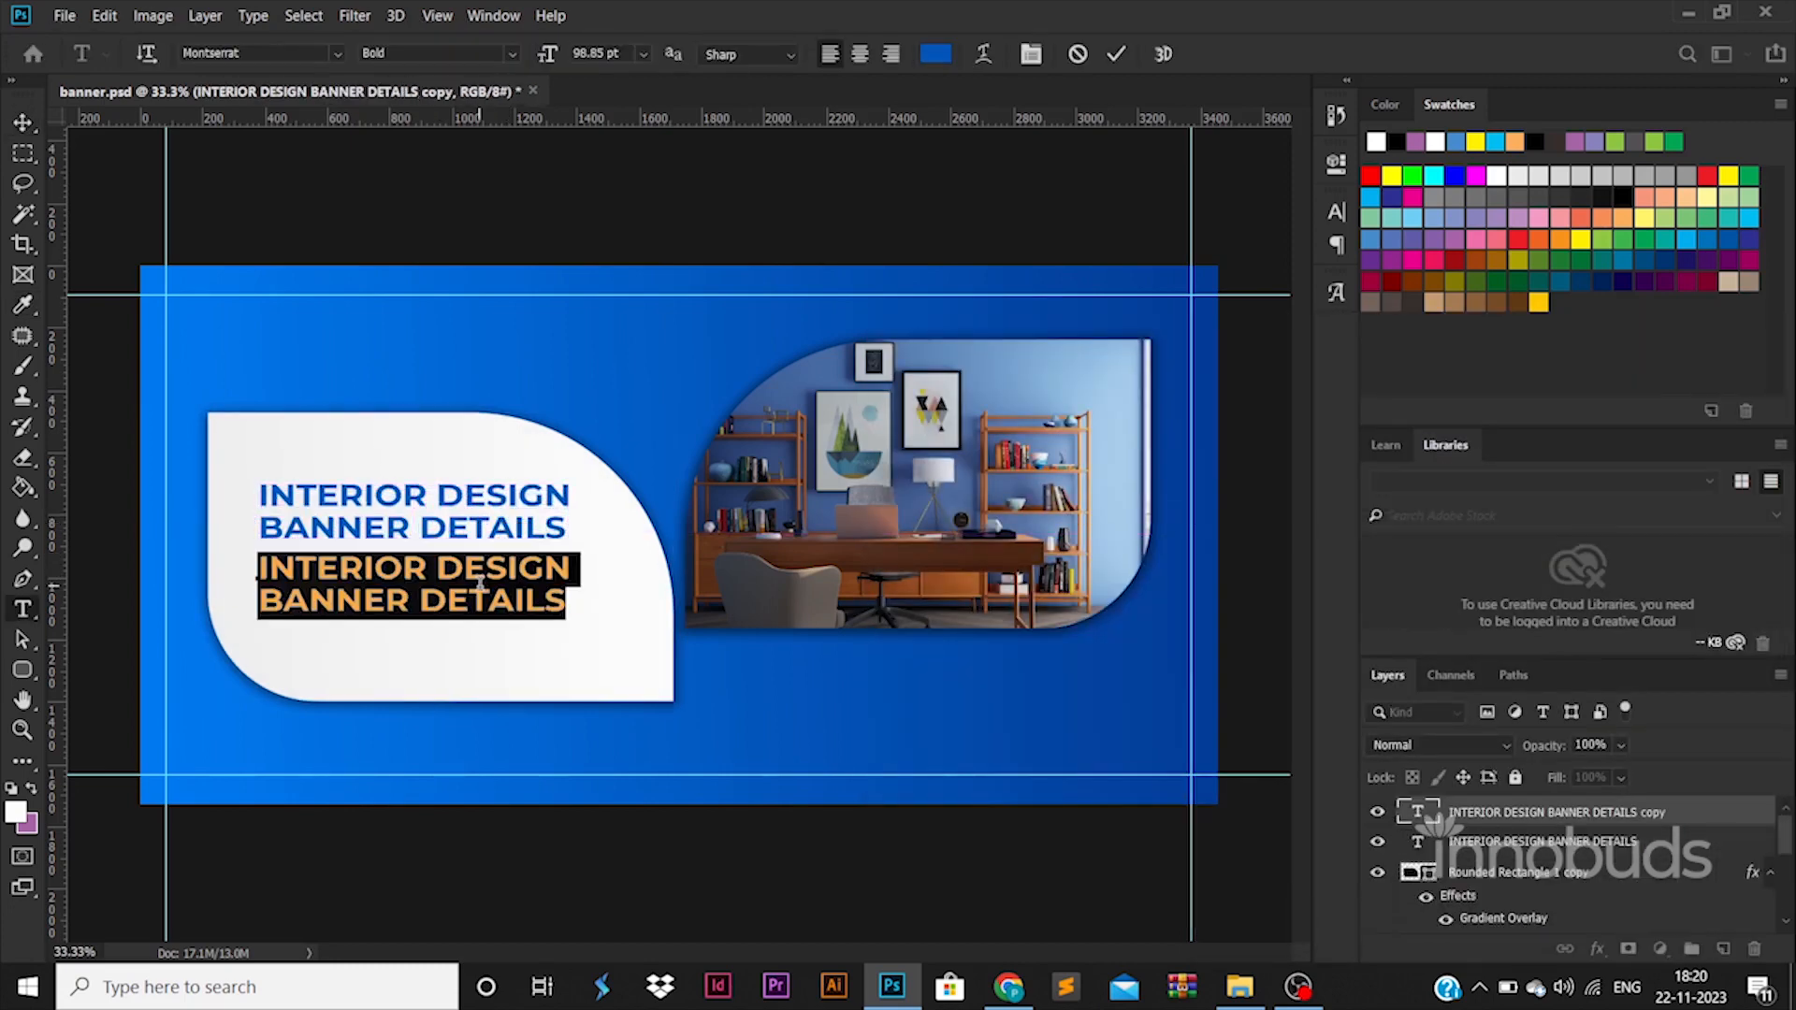
type("INTERIOR DESIGN SE")
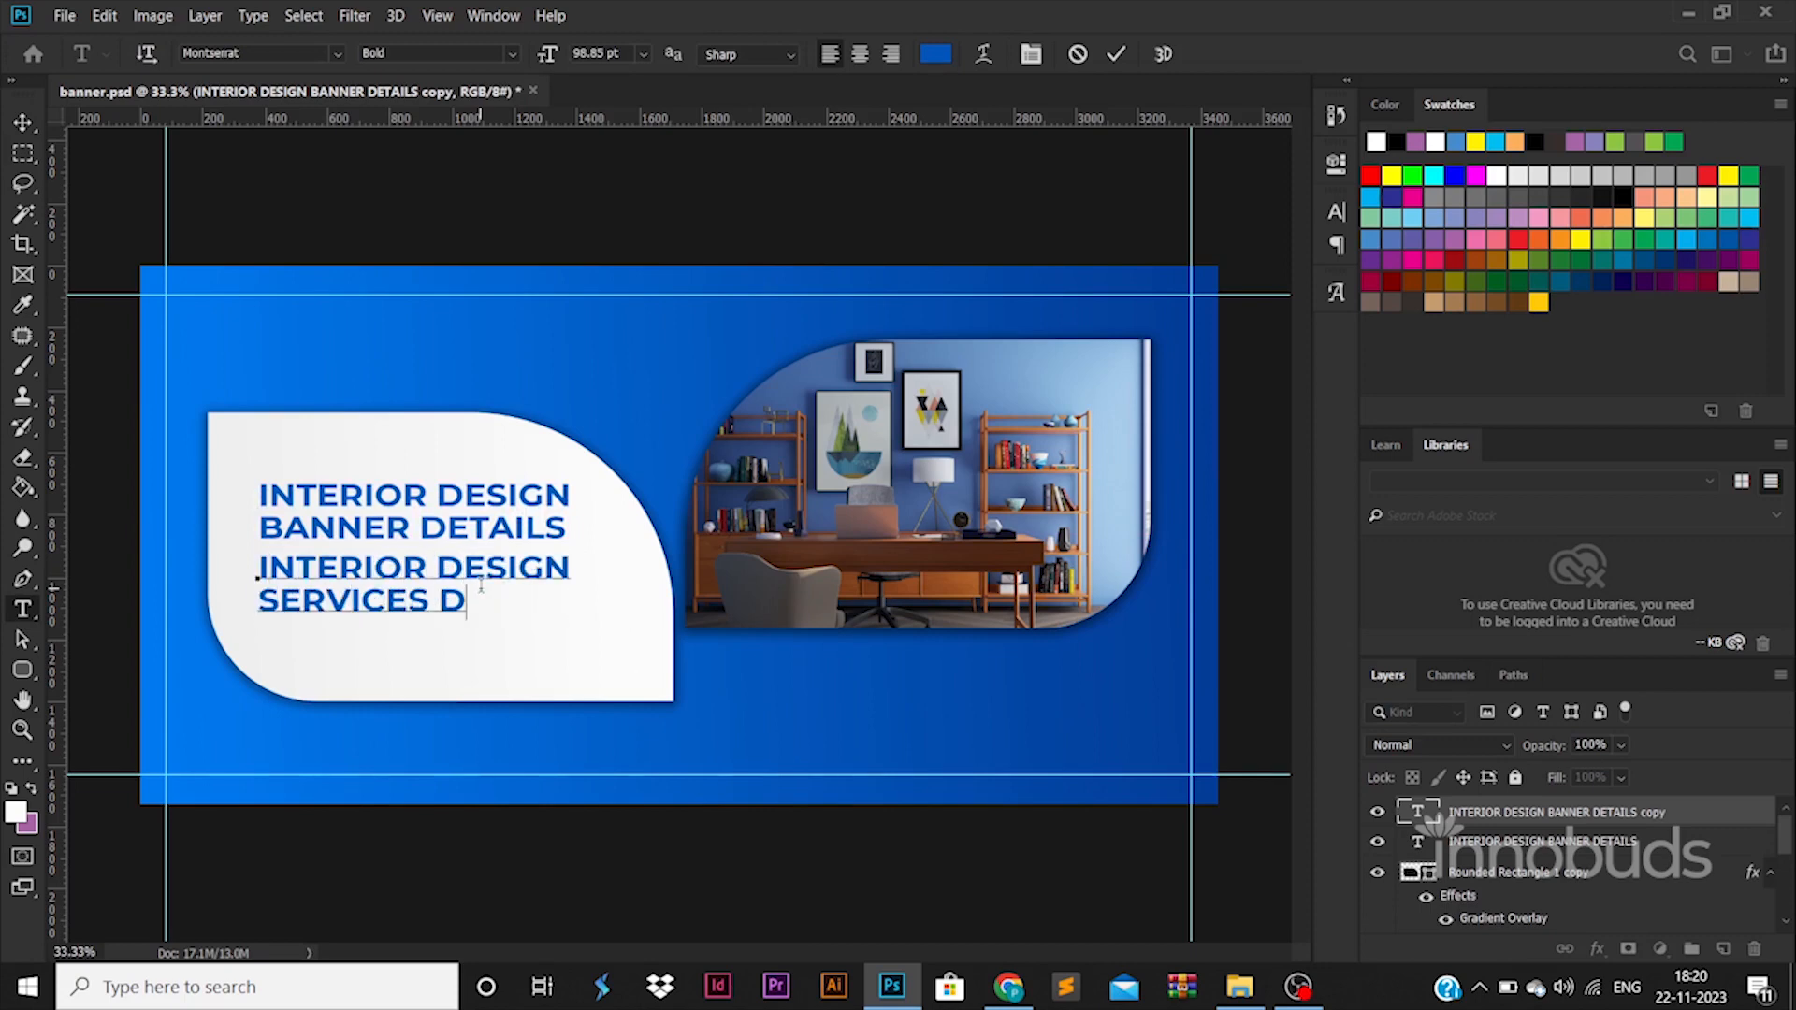
type("RVICES DESCRIPTION HERE")
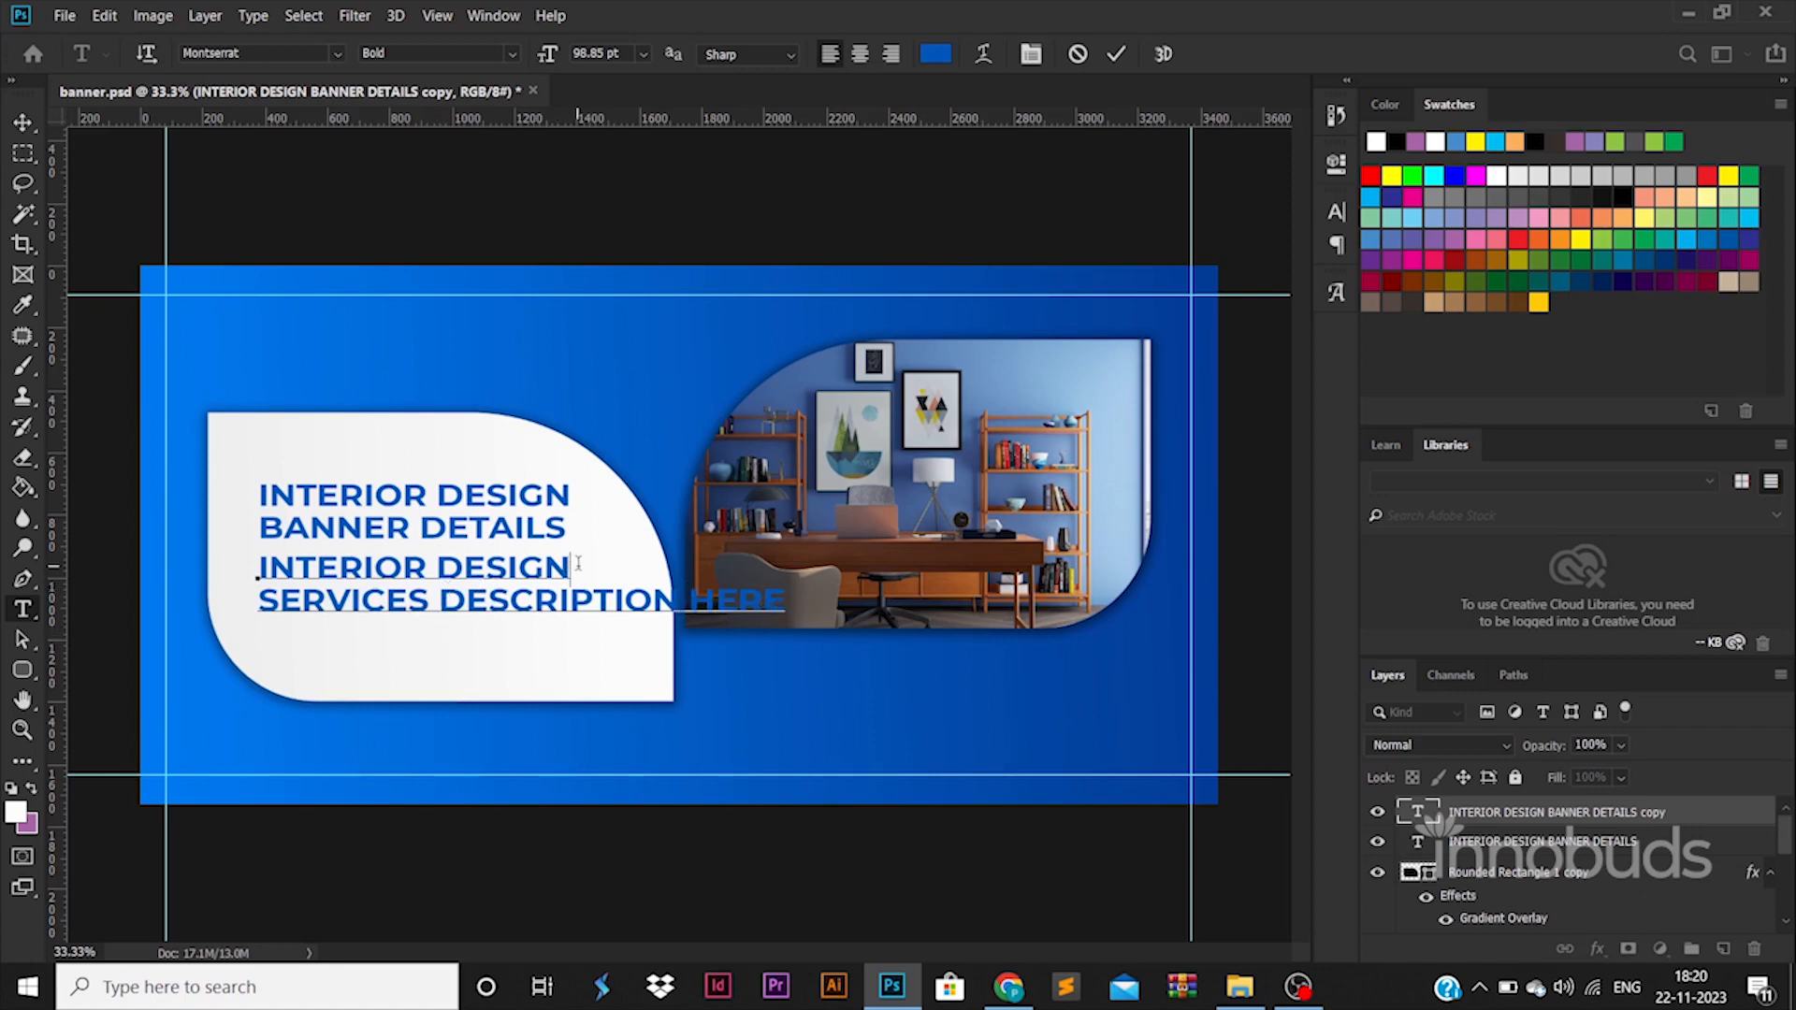
key("Delete")
key("Return")
Set the description text's font size to 50 pt and reduce its leading to about 59 pt.
key("ctrl+a")
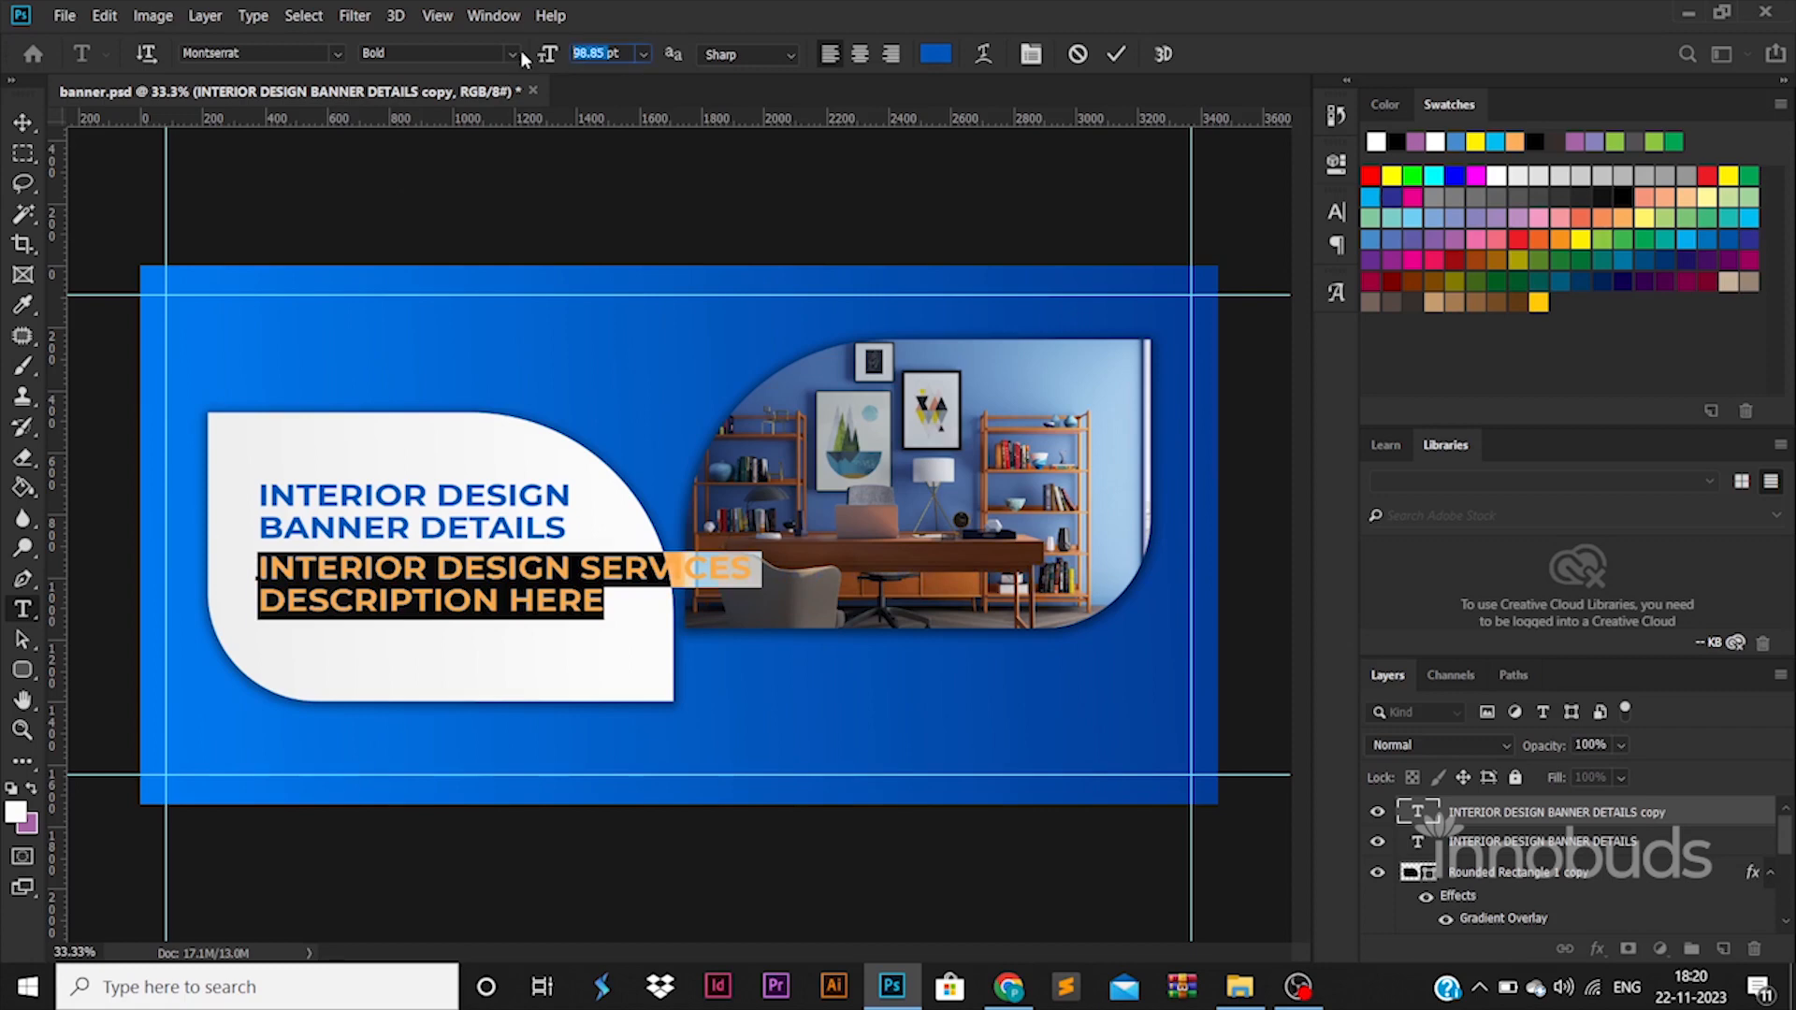
type("50")
key("Return")
key("ctrl+t")
left_click(1263, 272)
scroll(1265, 272, "down", 20)
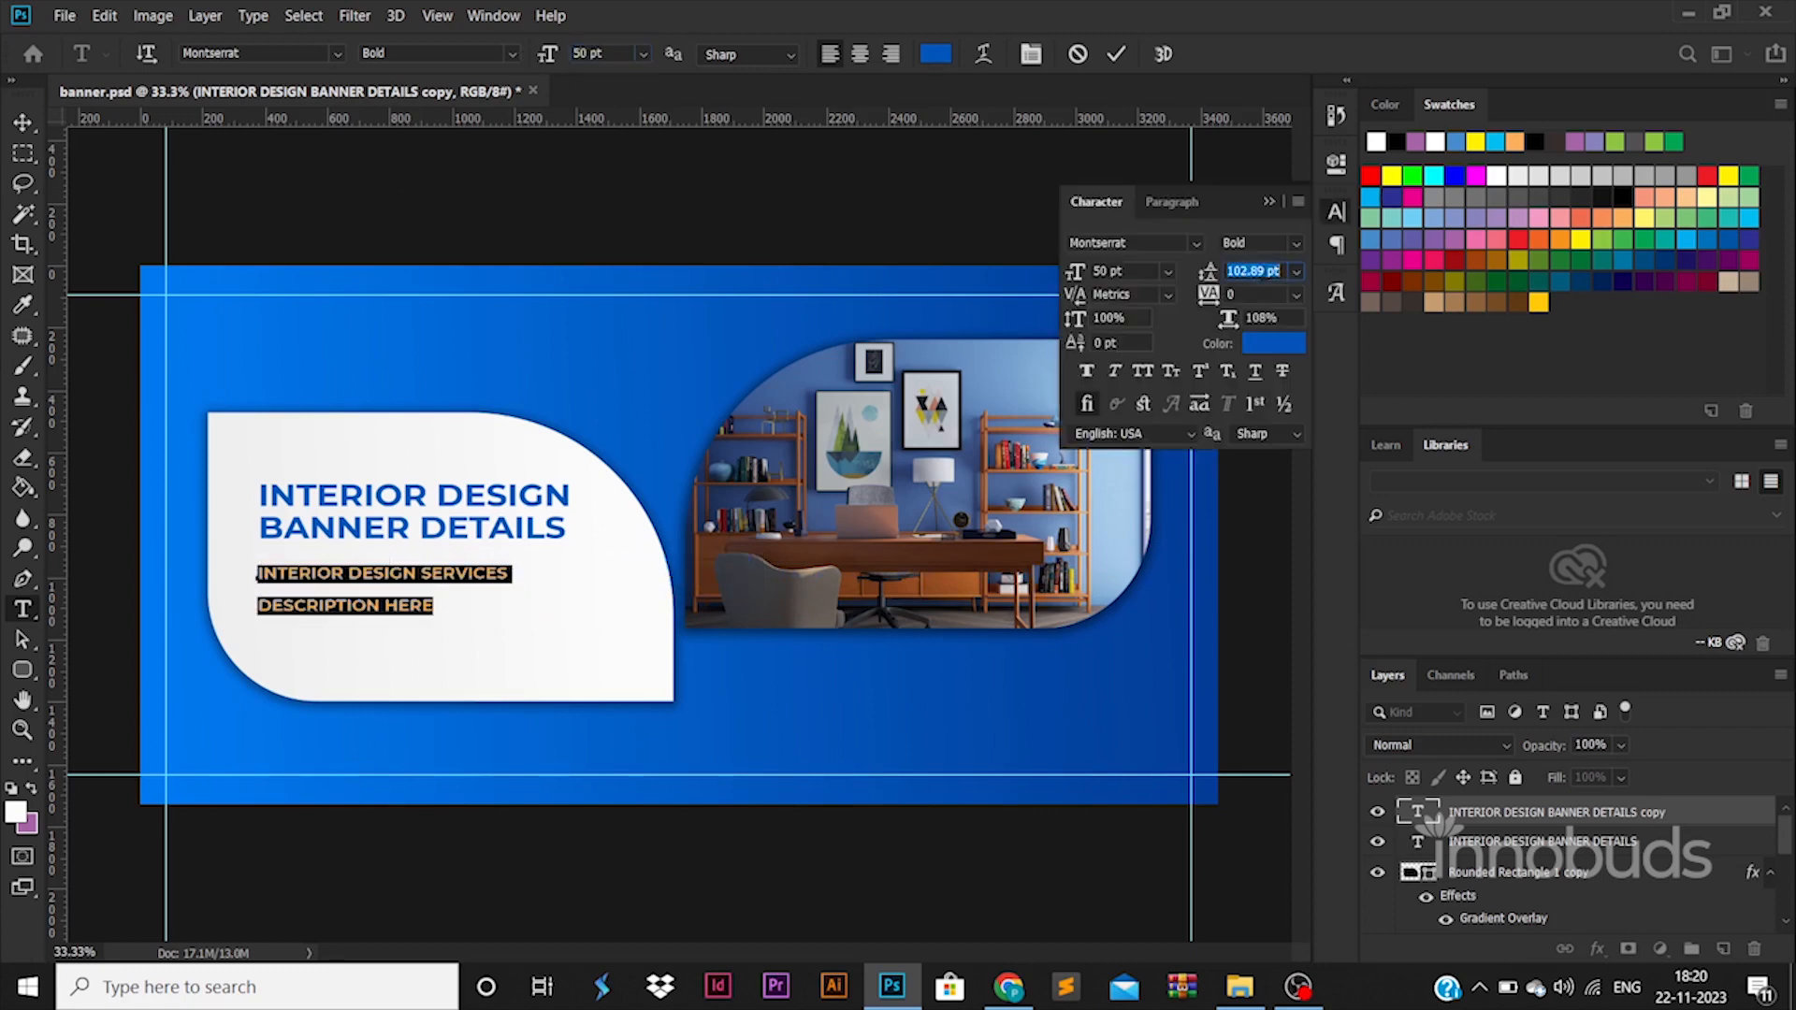
scroll(1265, 272, "down", 14)
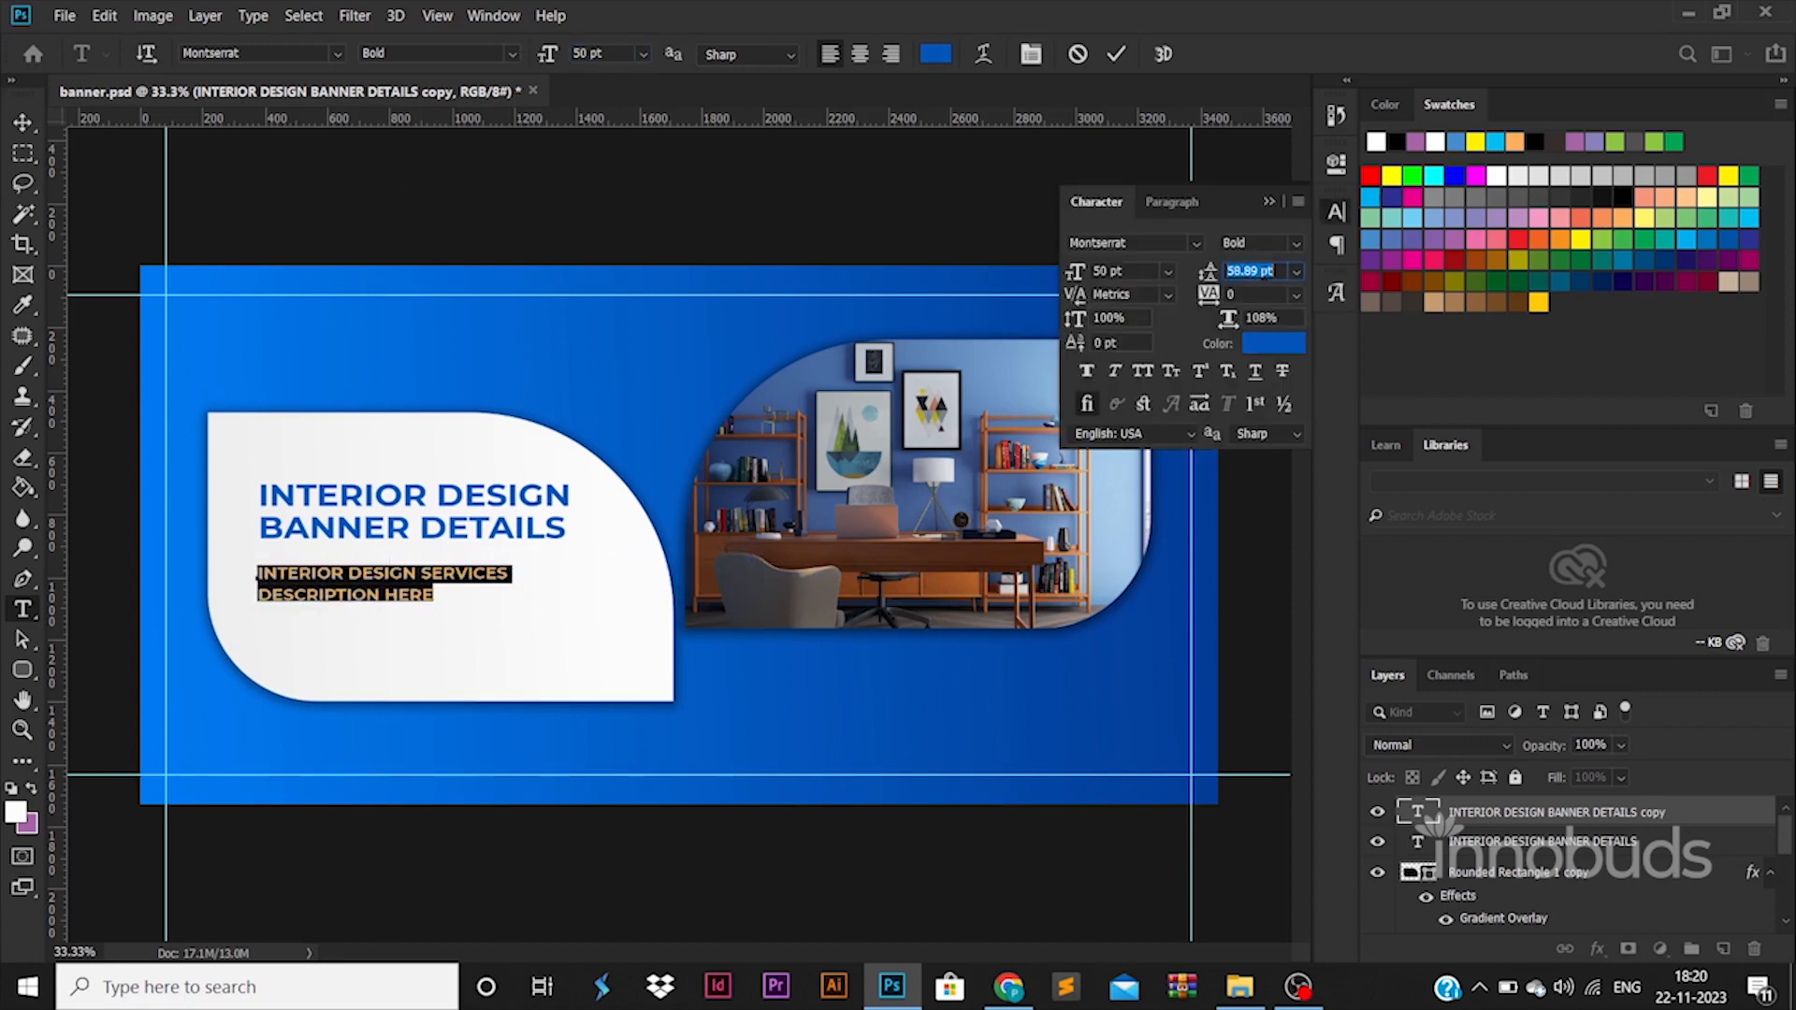
Draw a black rounded rectangle about 2150 x 166 px across the description text and set all its corner radii to 0 px.
left_click(23, 670)
right_click(34, 674)
left_click(140, 681)
left_click_drag(206, 587, 541, 612)
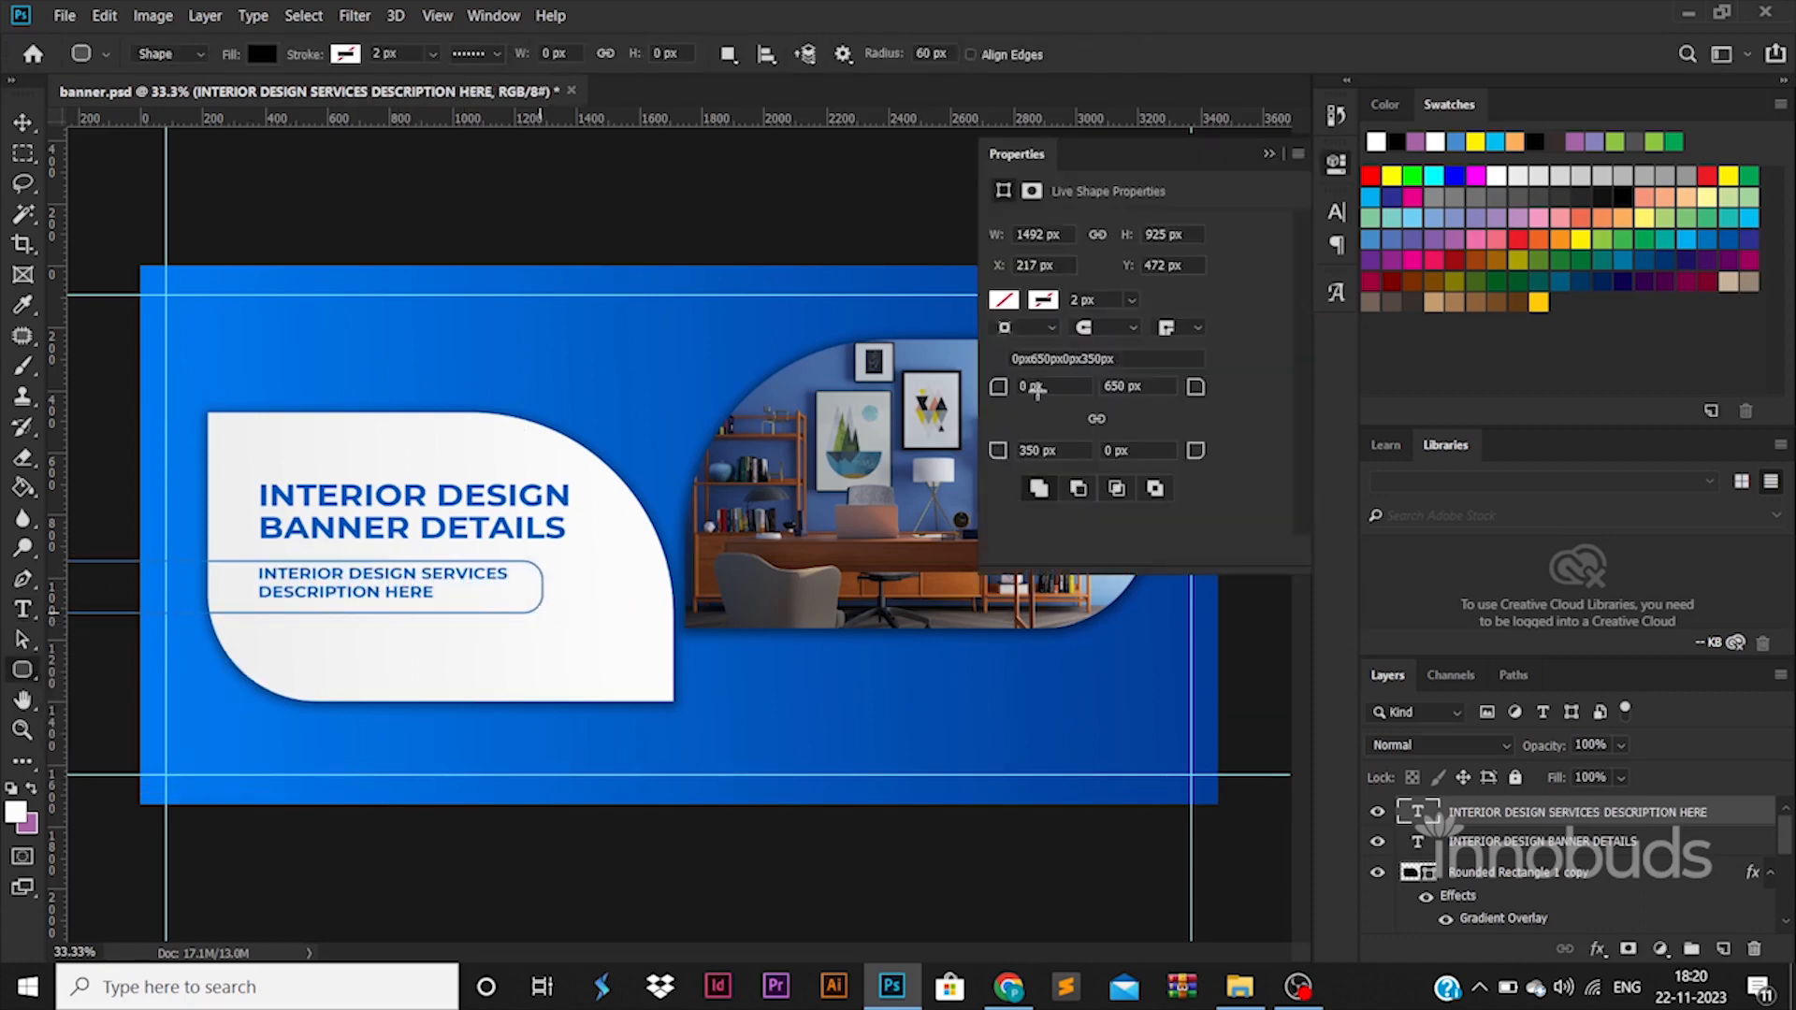
left_click(1033, 385)
type("0")
key("Return")
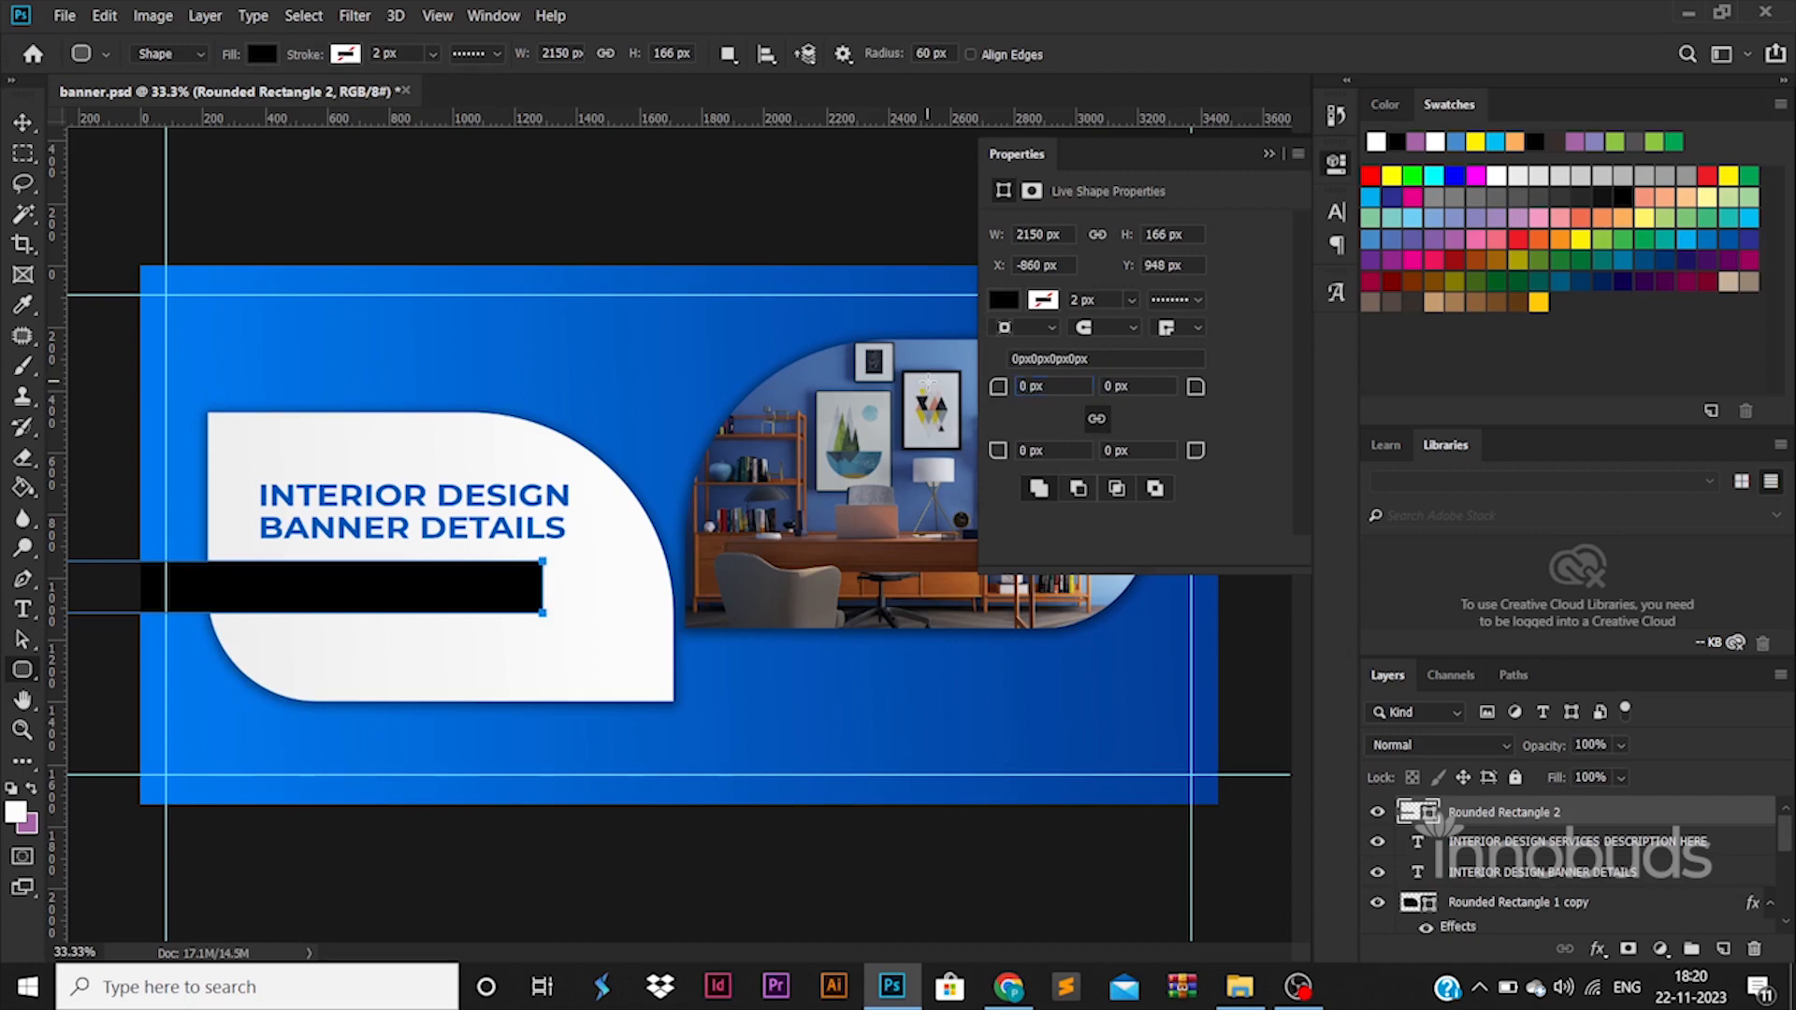
Reorder the black bar's layer so it sits beneath both the heading and the description text layers.
key("v")
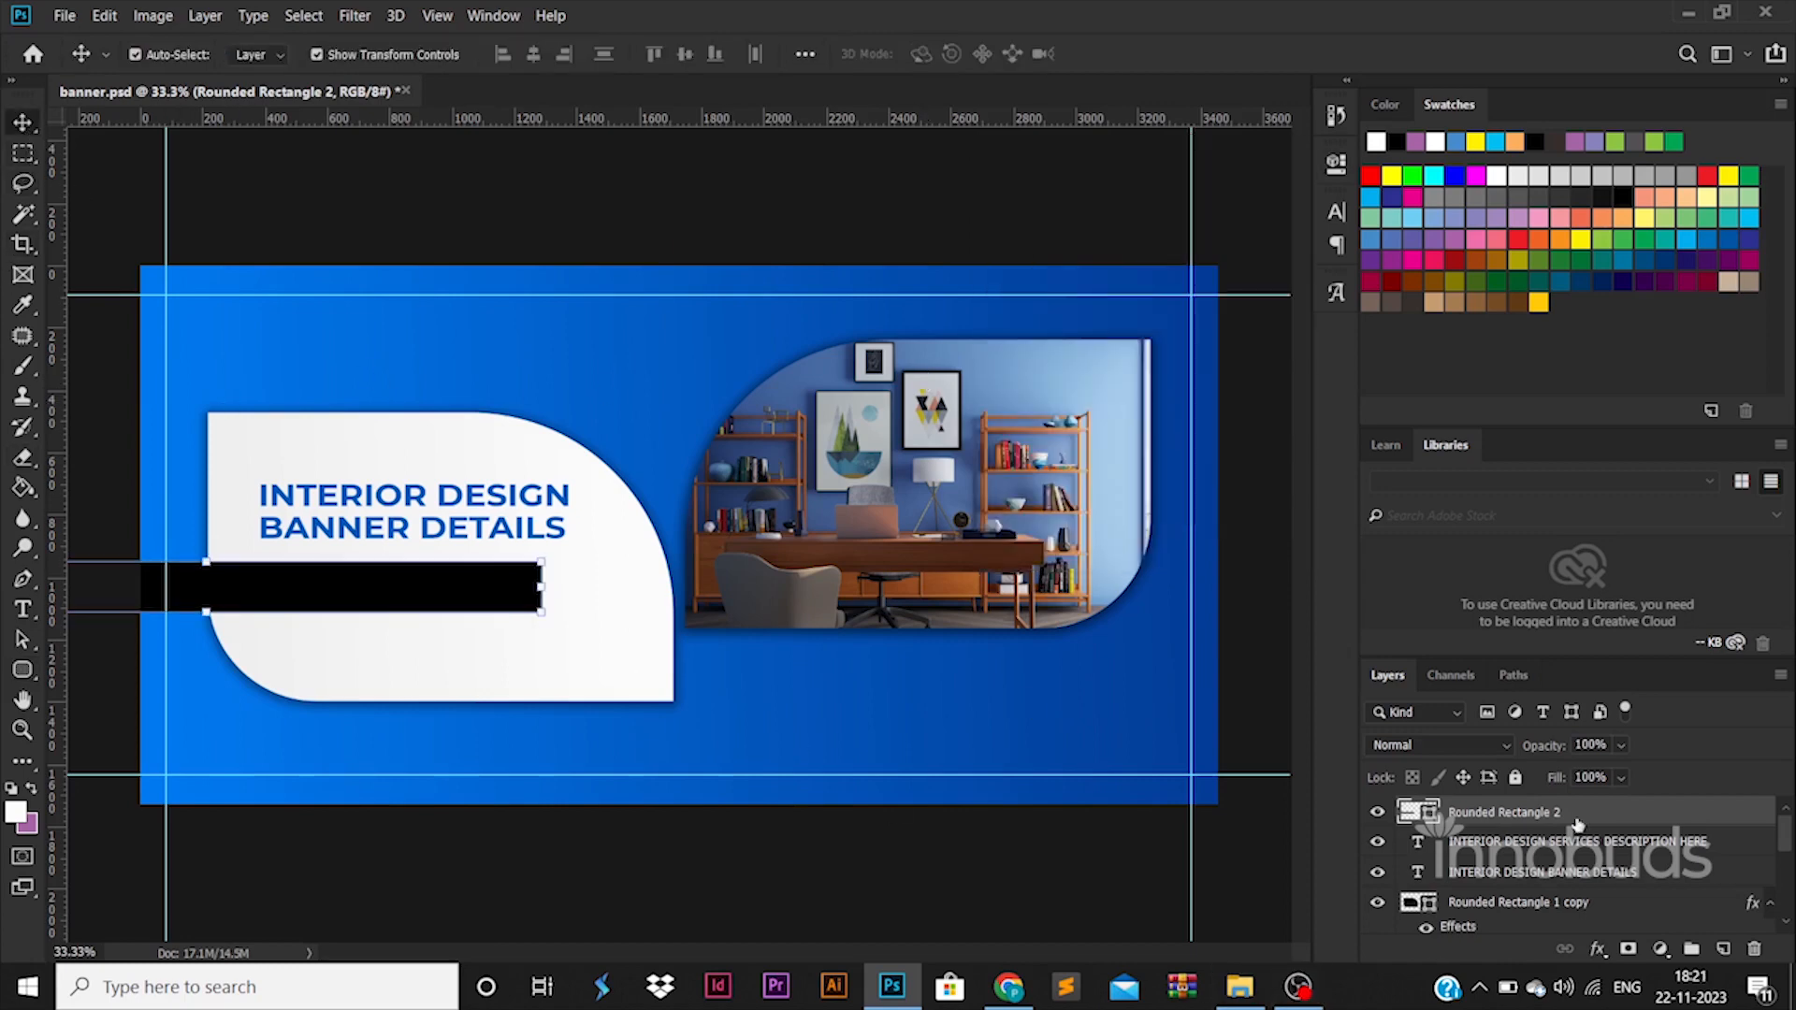
left_click_drag(1580, 823, 1495, 855)
scroll(1550, 837, "up", 1)
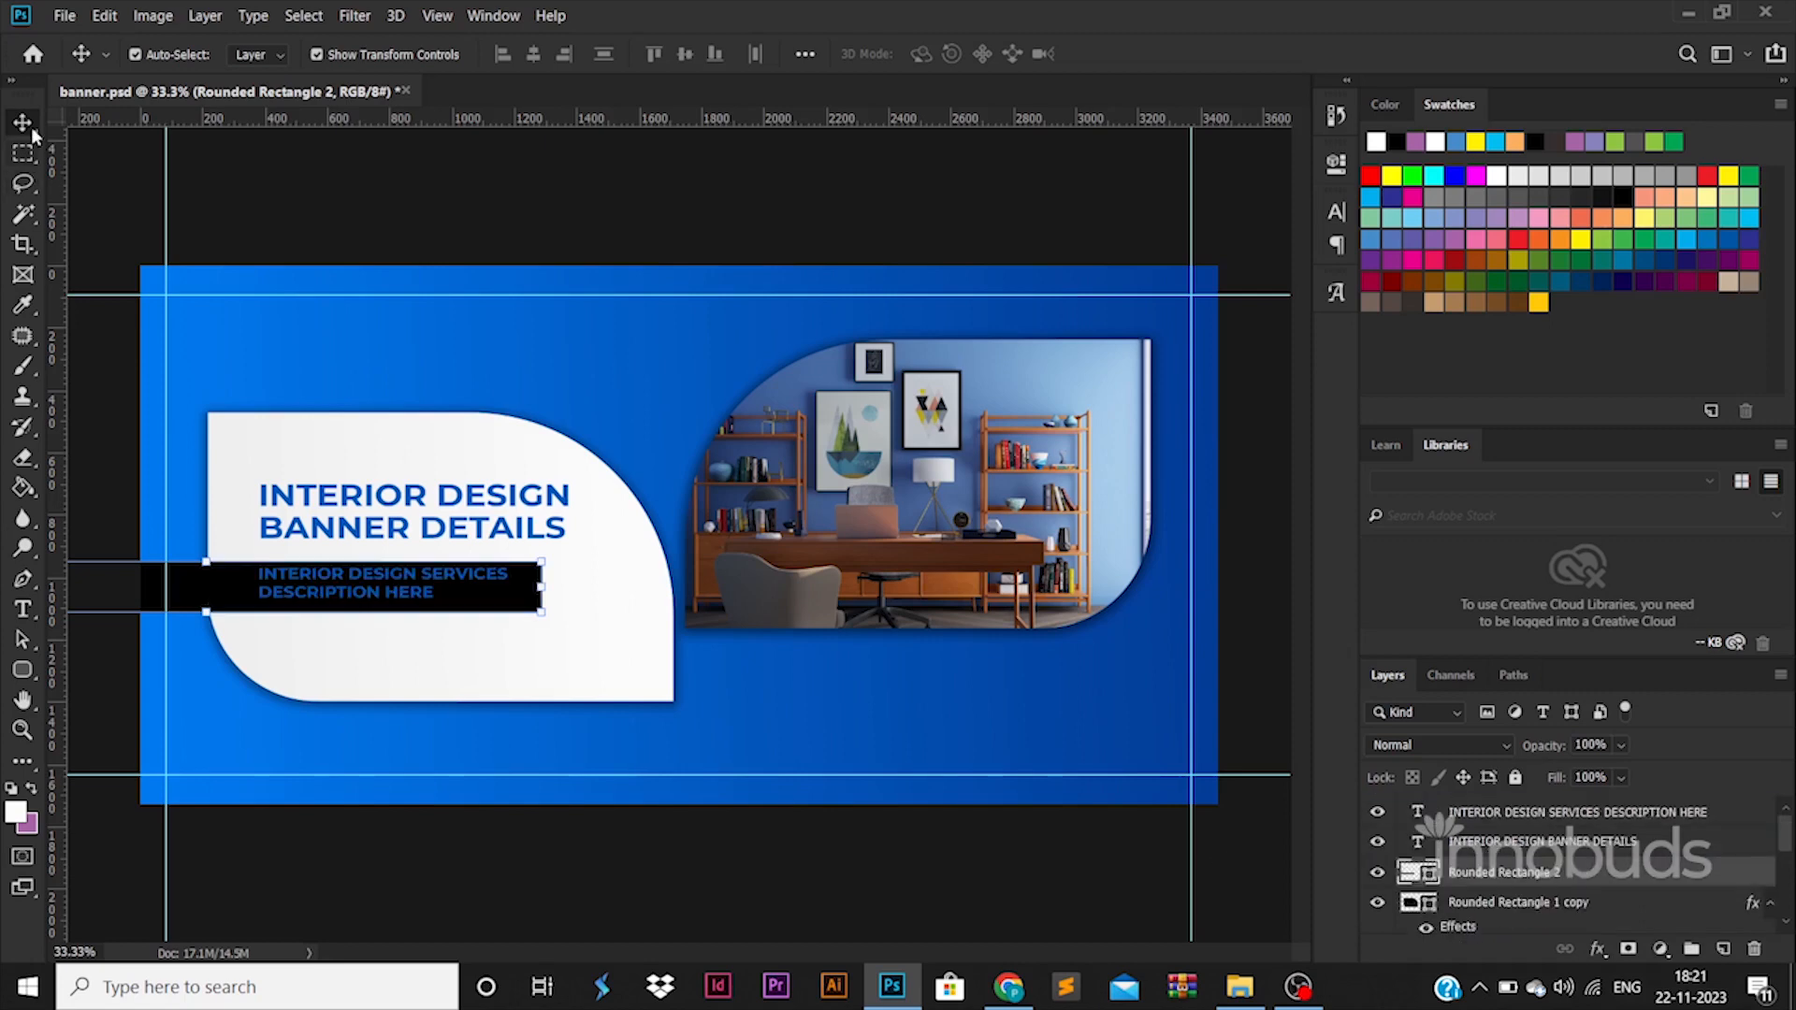
Copy the blue background's layer style and paste it onto the black bar behind the description text.
left_click(459, 301)
right_click(457, 303)
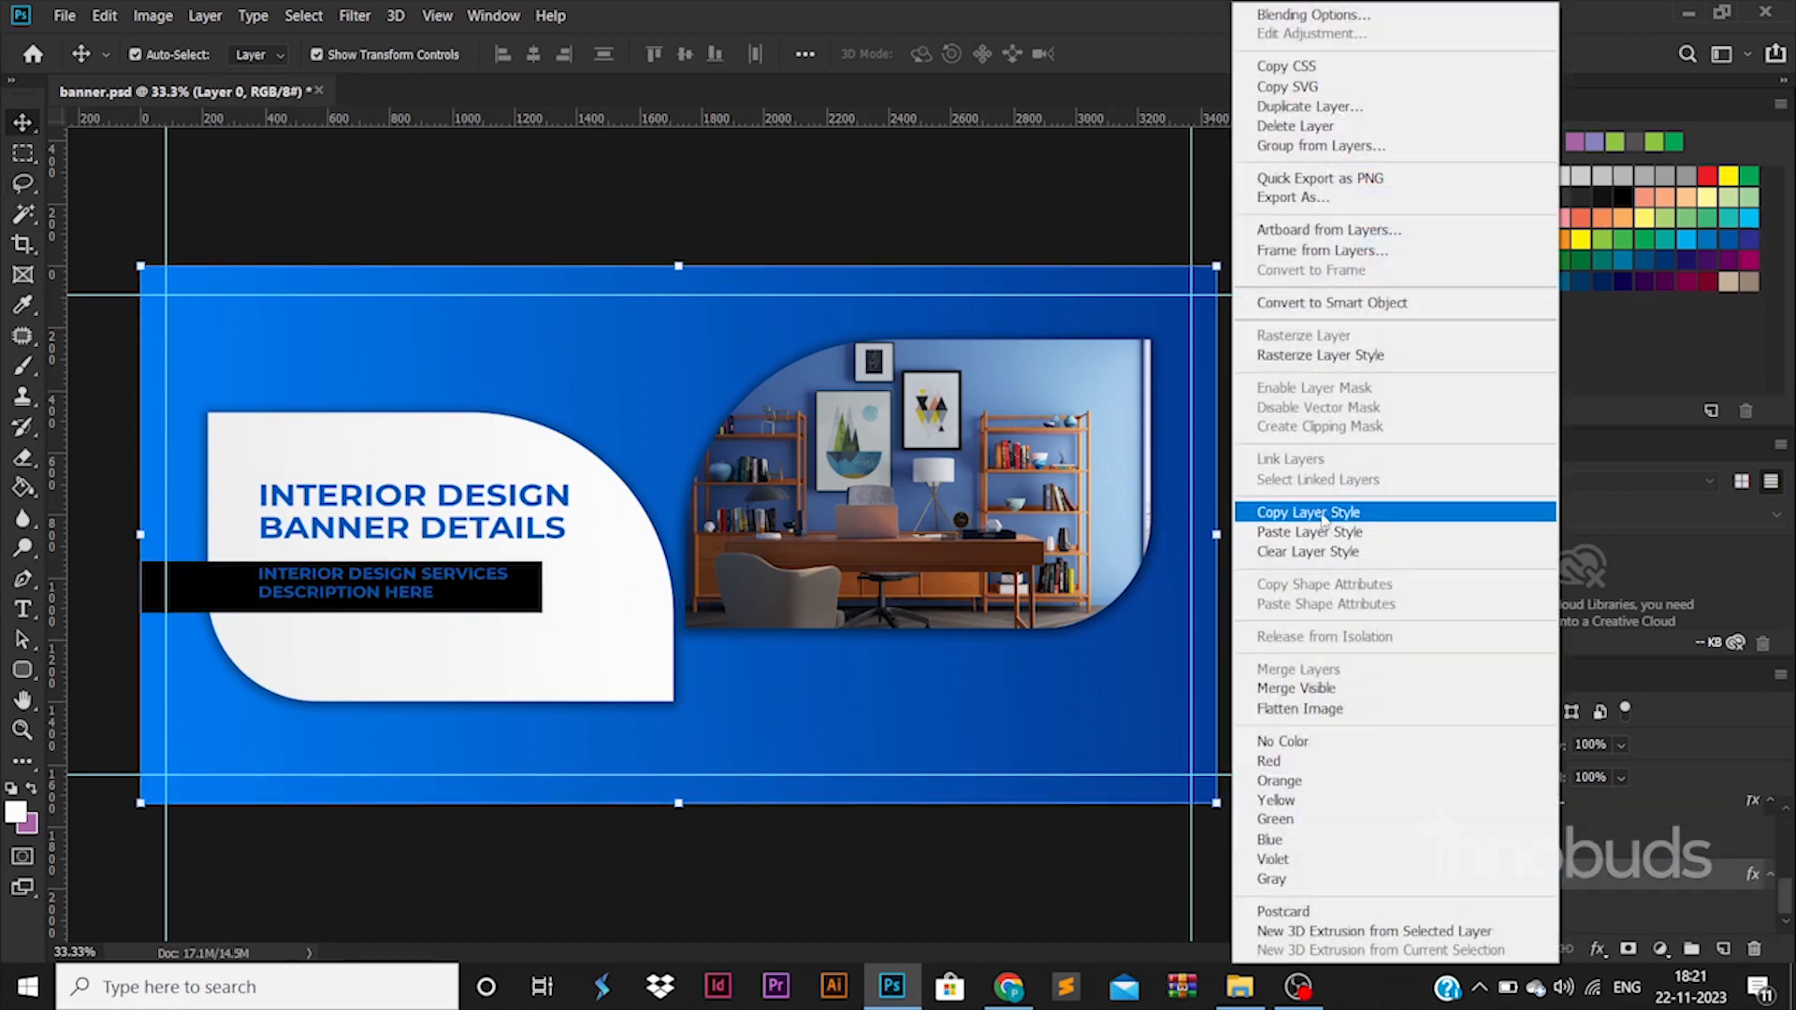
left_click(1272, 511)
left_click(444, 581)
left_click(183, 587)
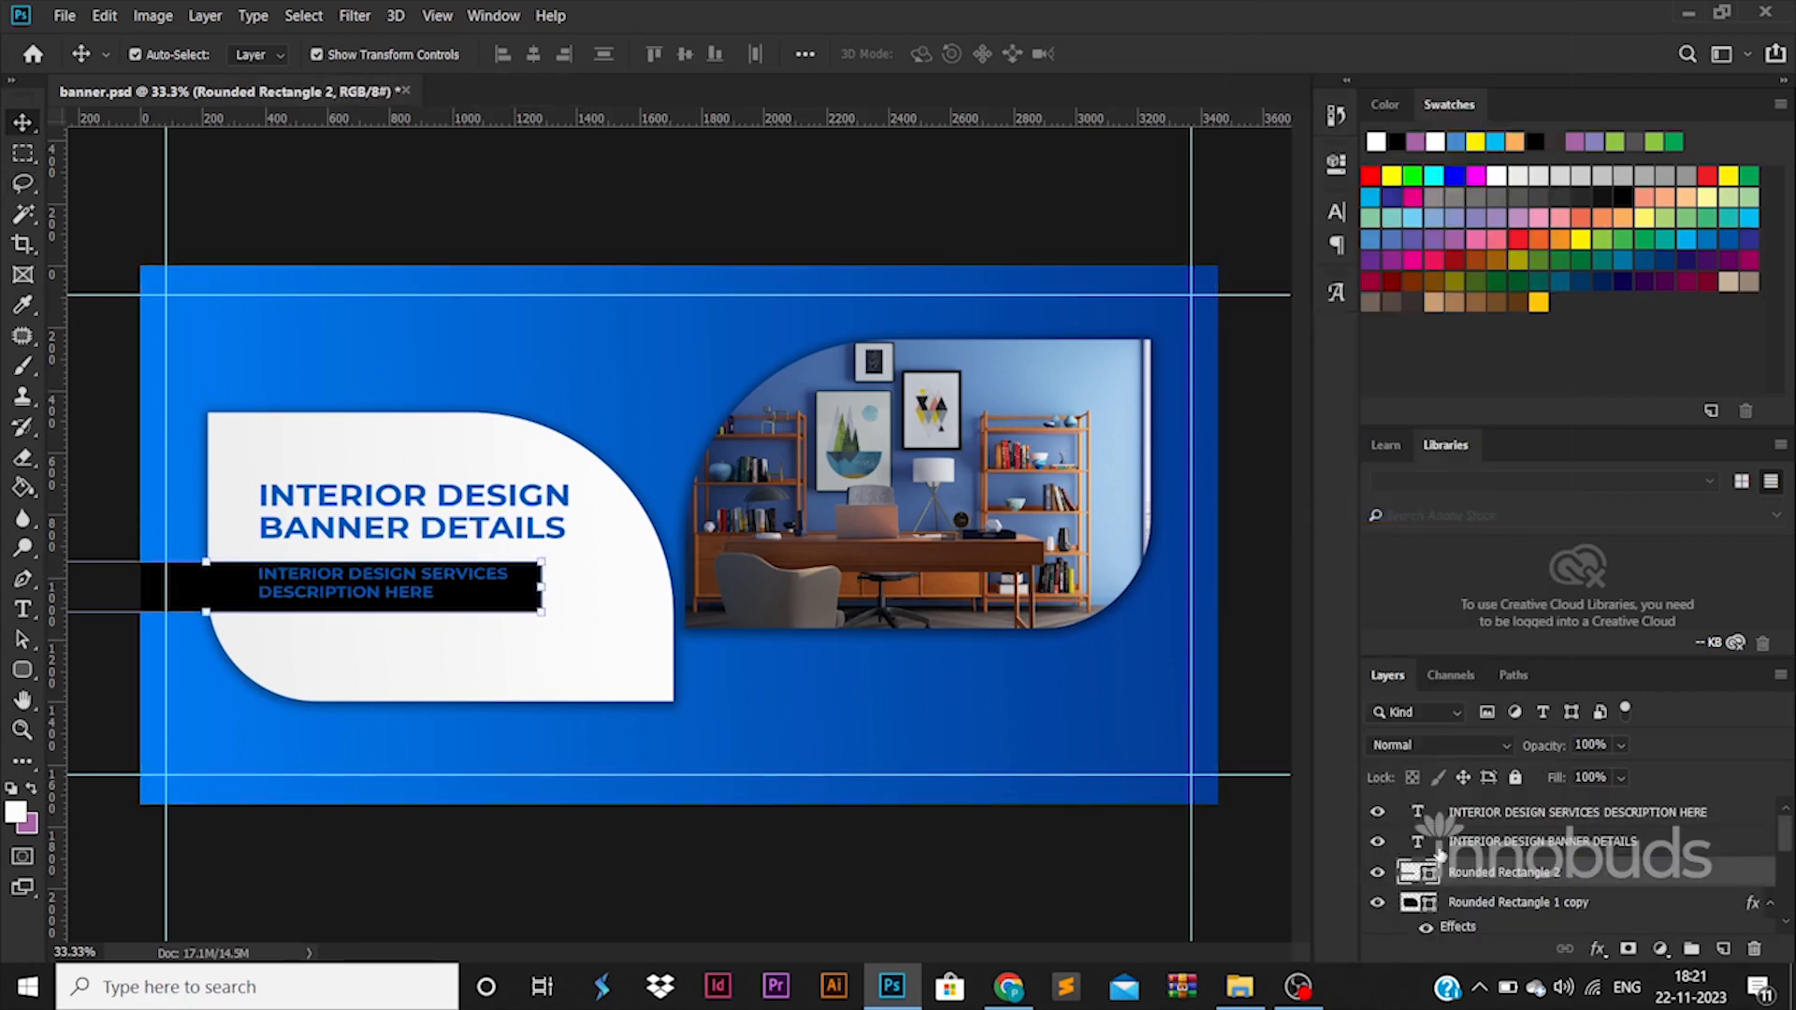
right_click(1508, 871)
left_click(1336, 524)
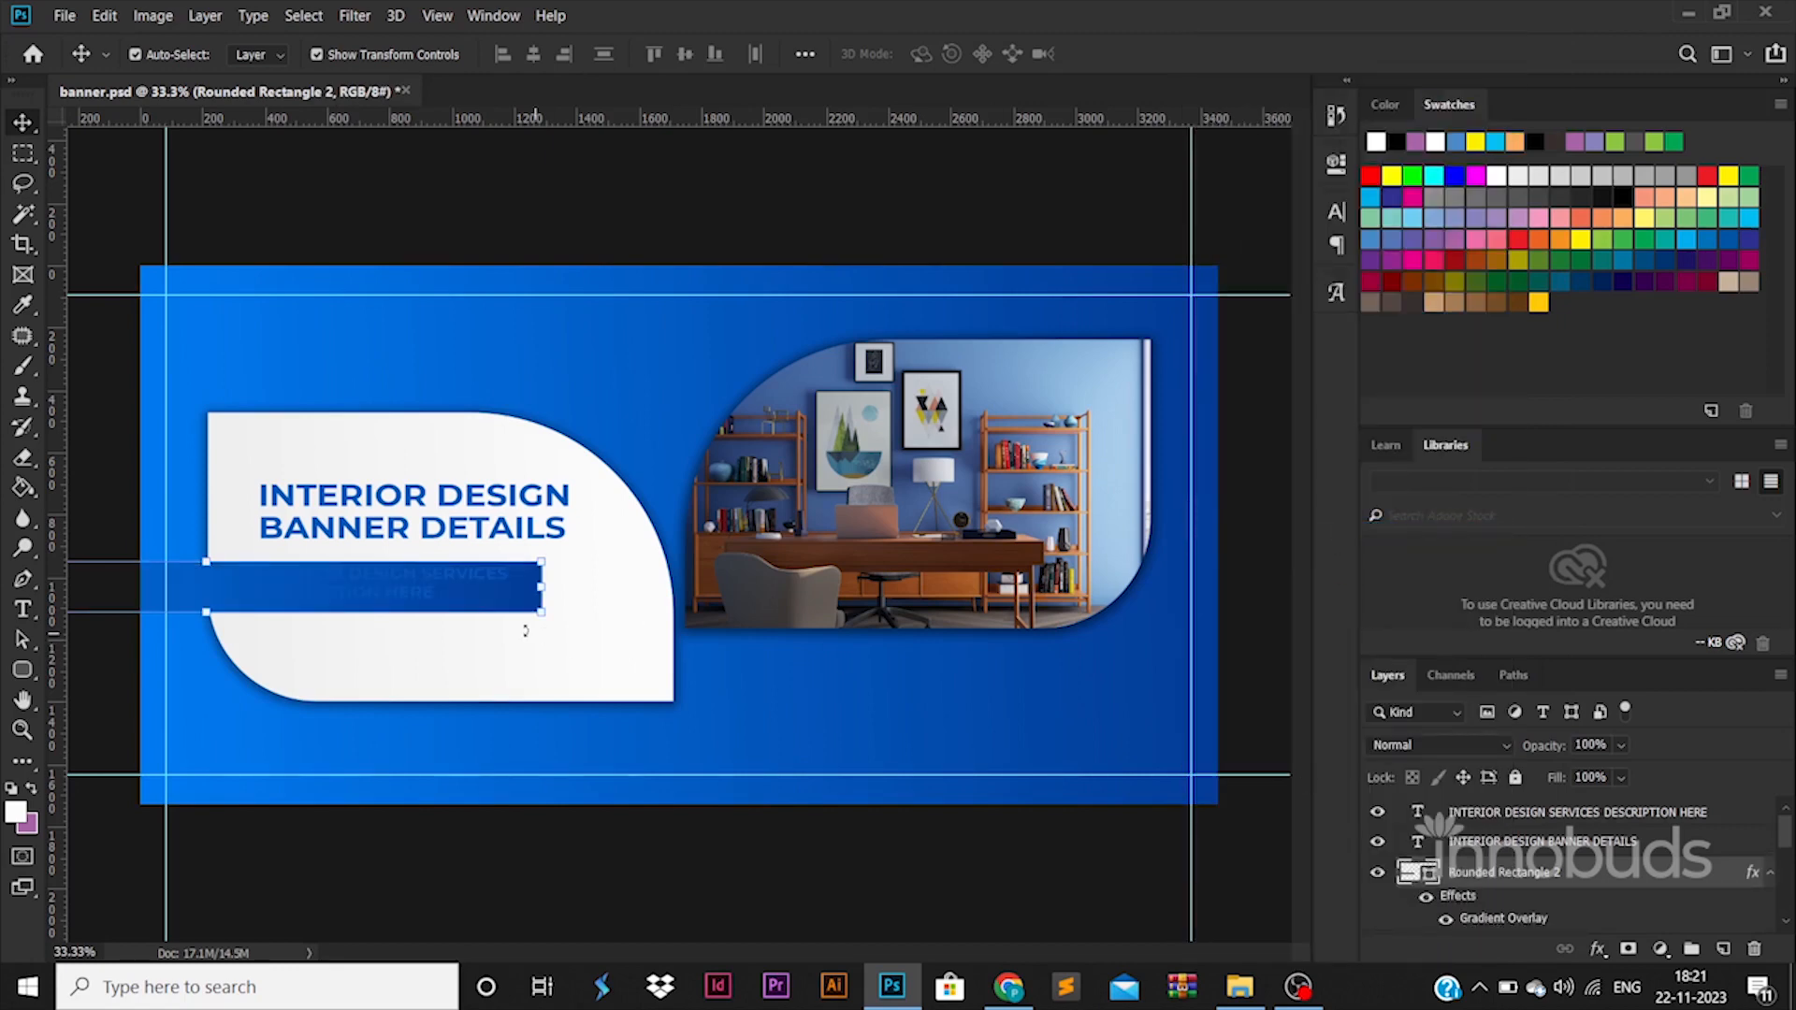
Recolor the description text on the blue bar to white and change its font weight to Regular.
left_click(438, 591)
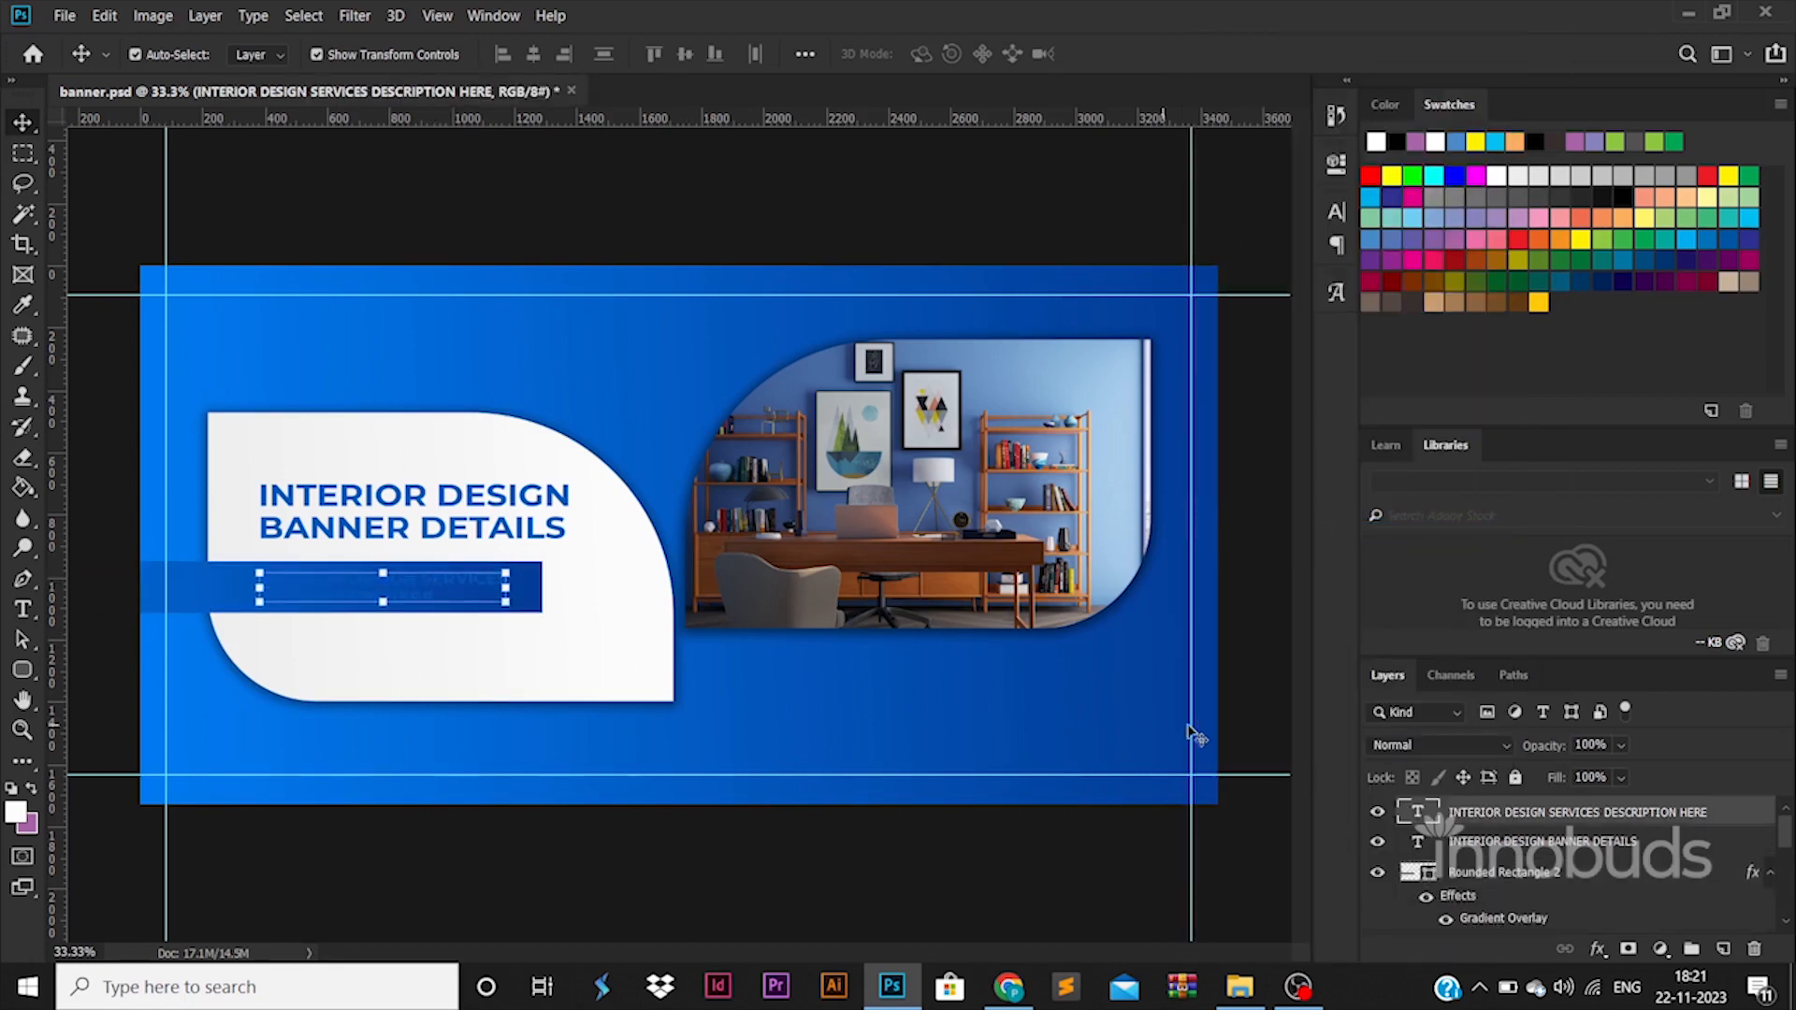
double_click(1418, 812)
left_click(935, 54)
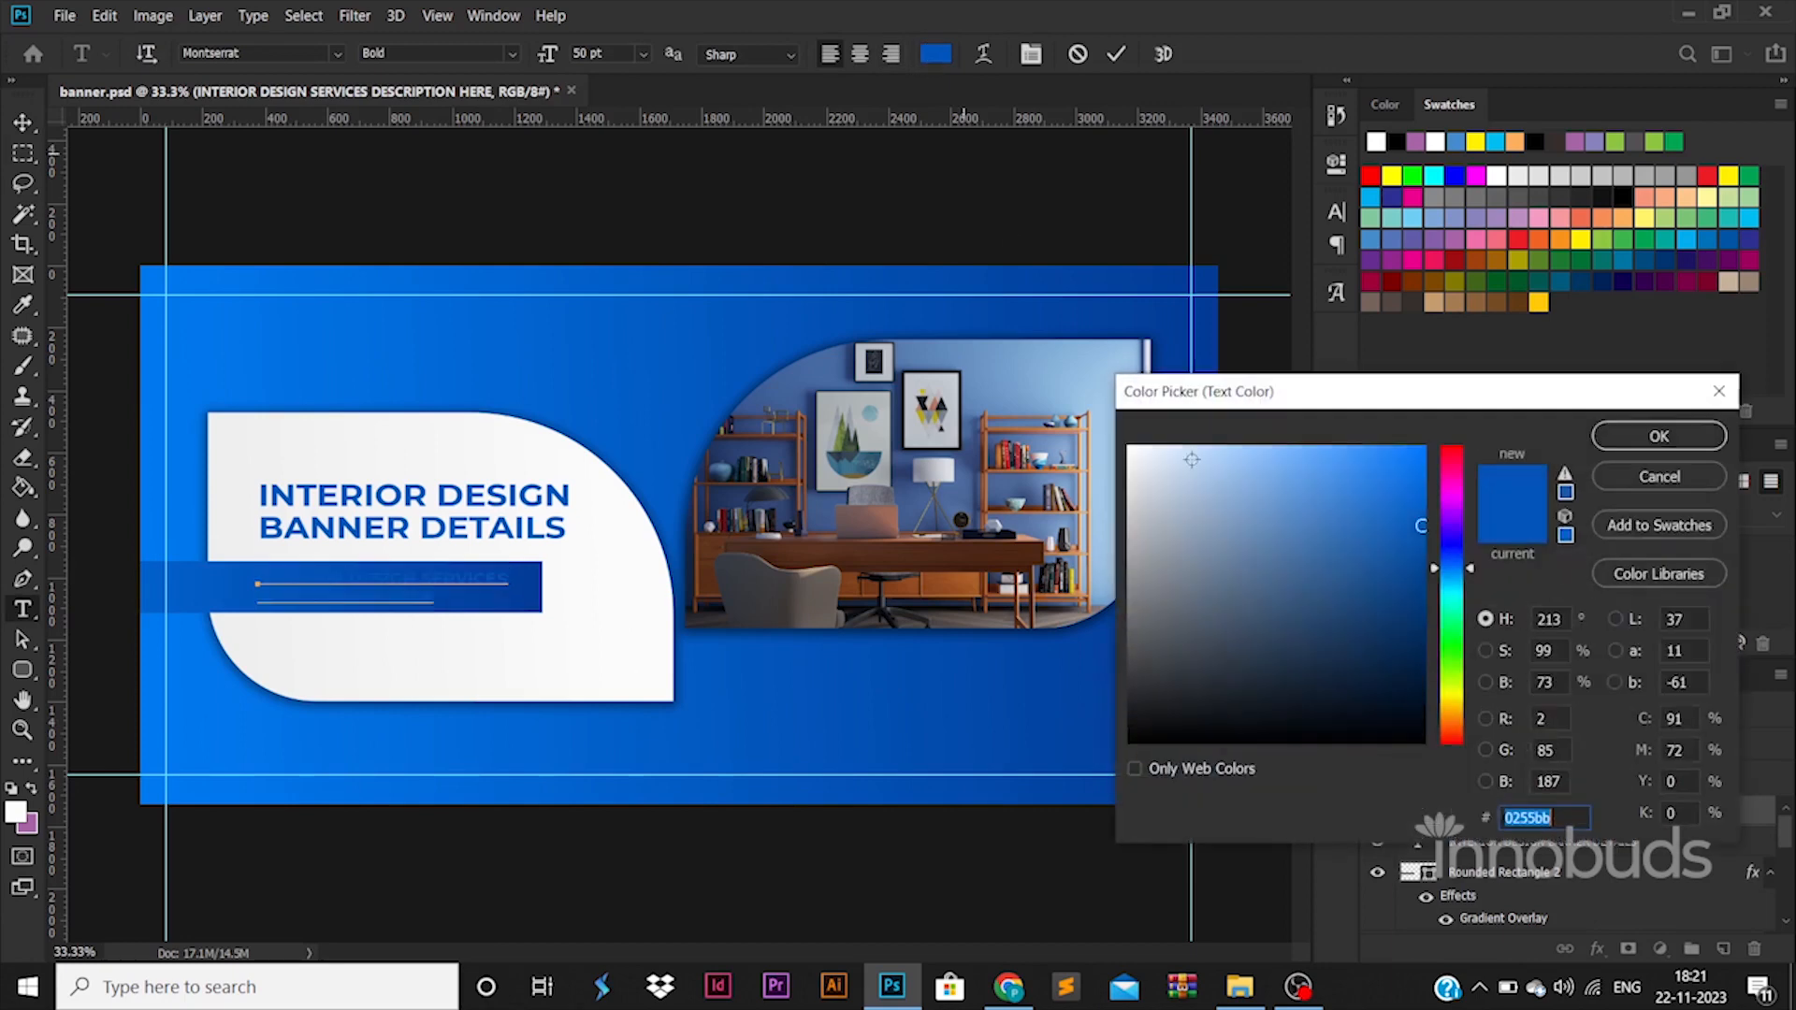
left_click_drag(1151, 463, 1012, 307)
left_click(1658, 436)
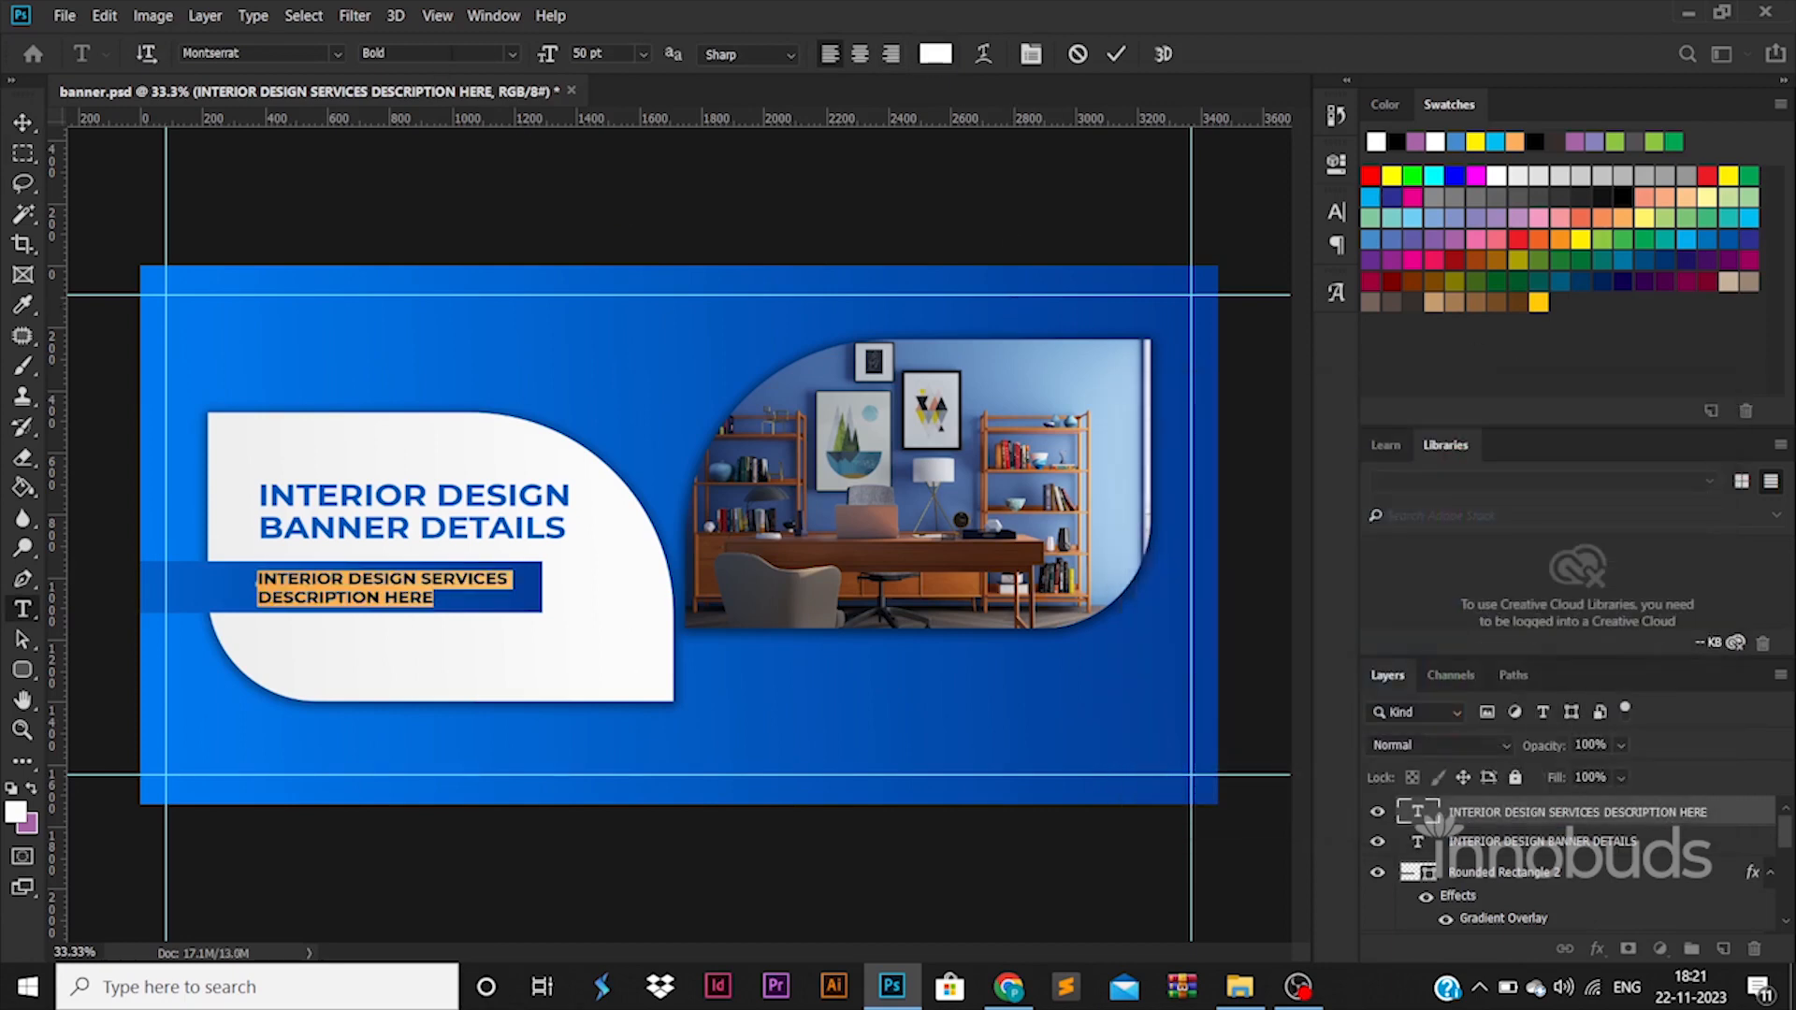
left_click(512, 54)
left_click(490, 186)
left_click(23, 121)
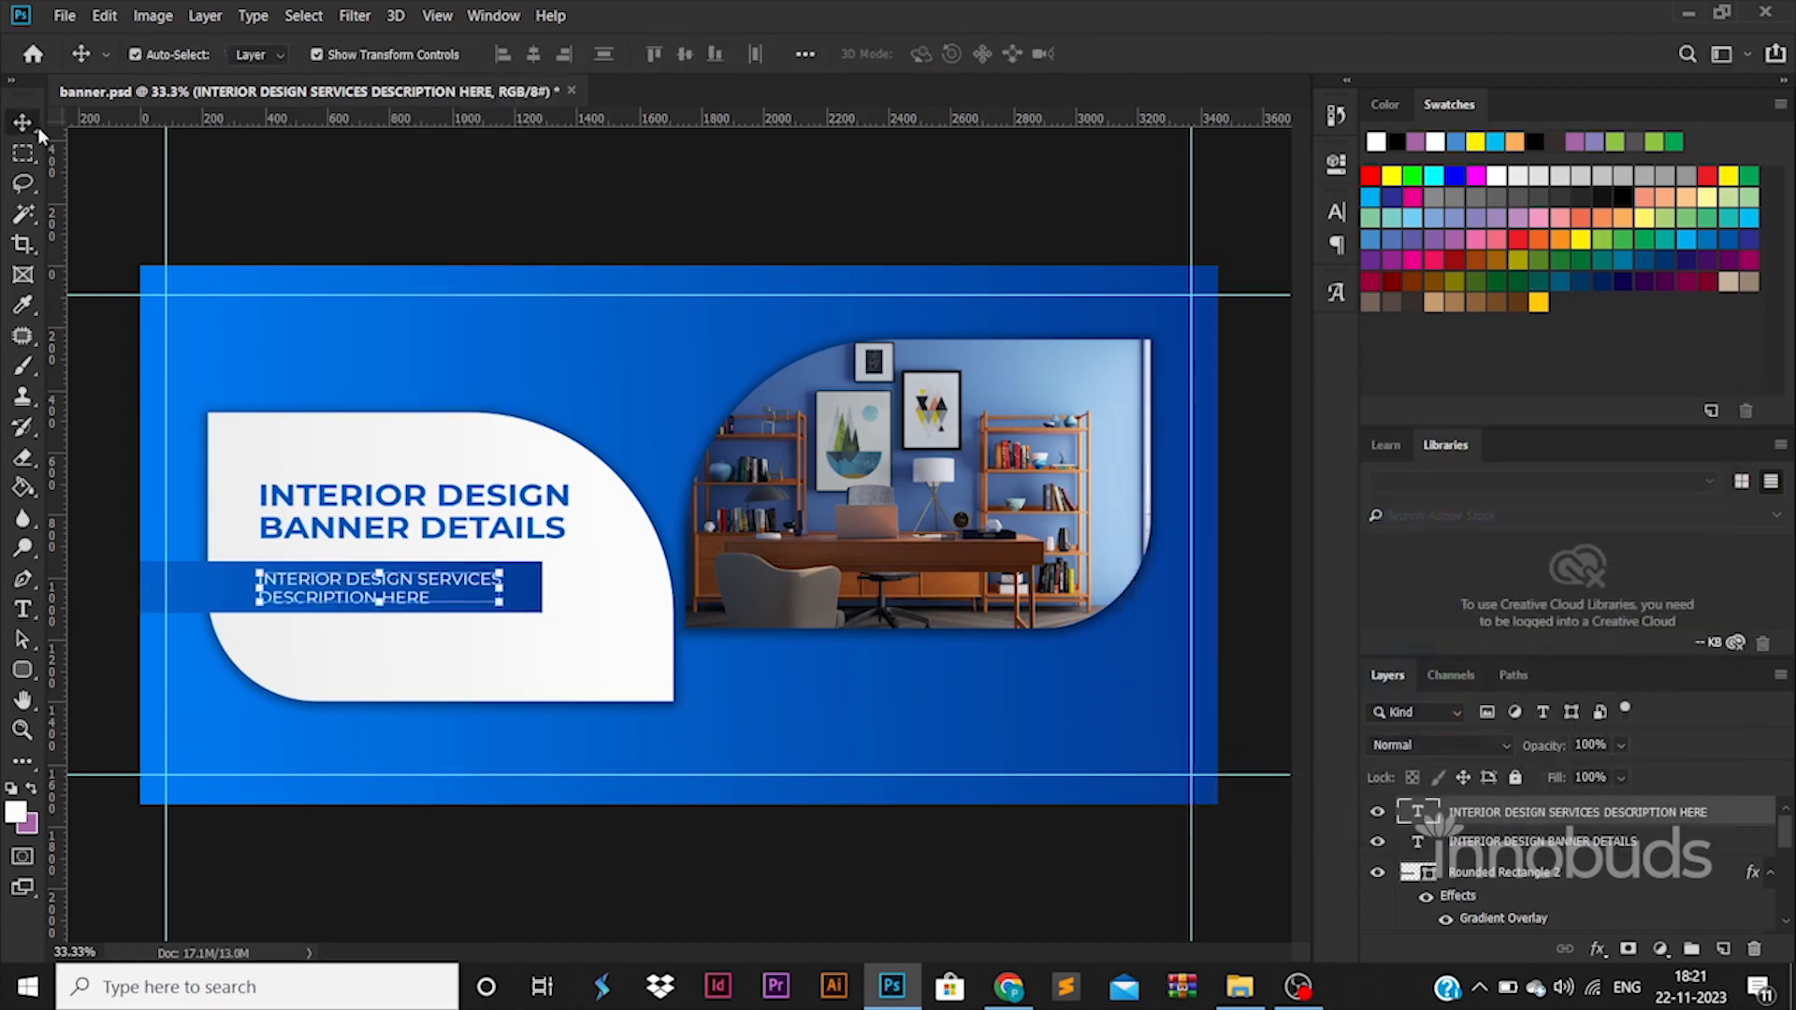
Nudge the INTERIOR DESIGN BANNER DETAILS heading down slightly toward the blue bar.
left_click(559, 479)
left_click(537, 524)
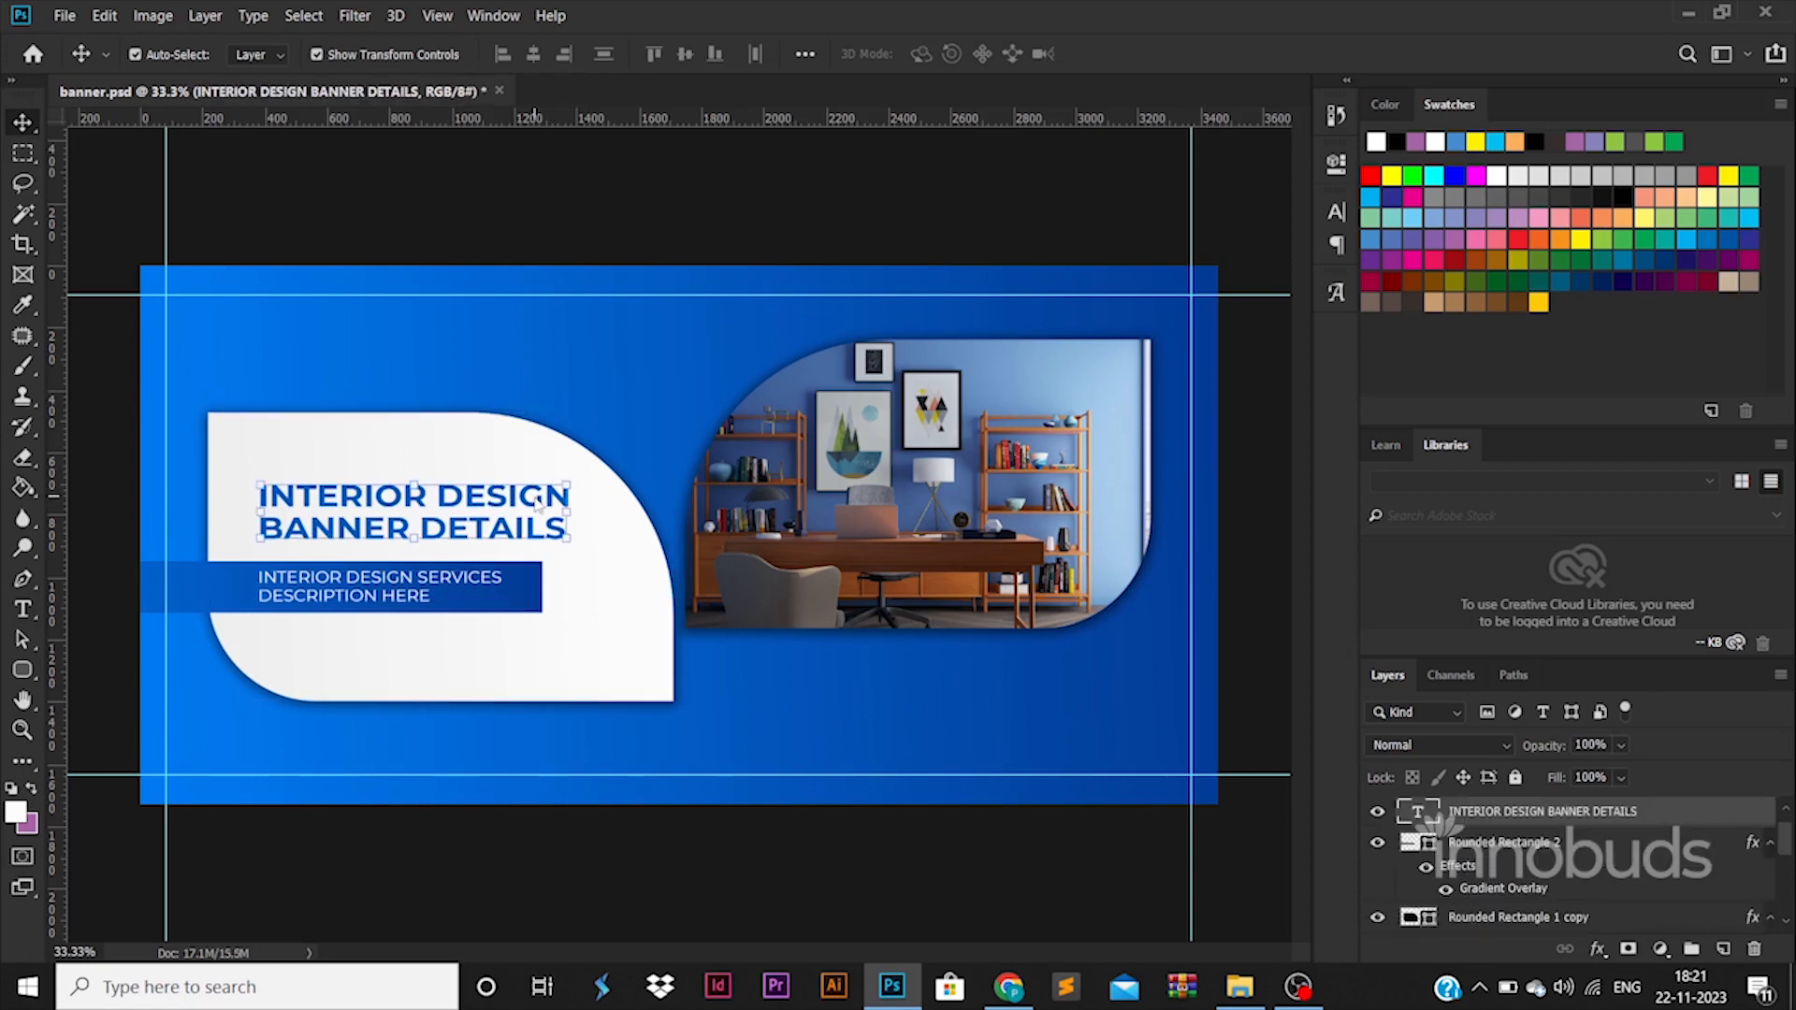
key("shift+Down")
key("shift+Down")
Recolor the heading's second line, BANNER DETAILS, to black (000000).
triple_click(512, 526)
triple_click(513, 527)
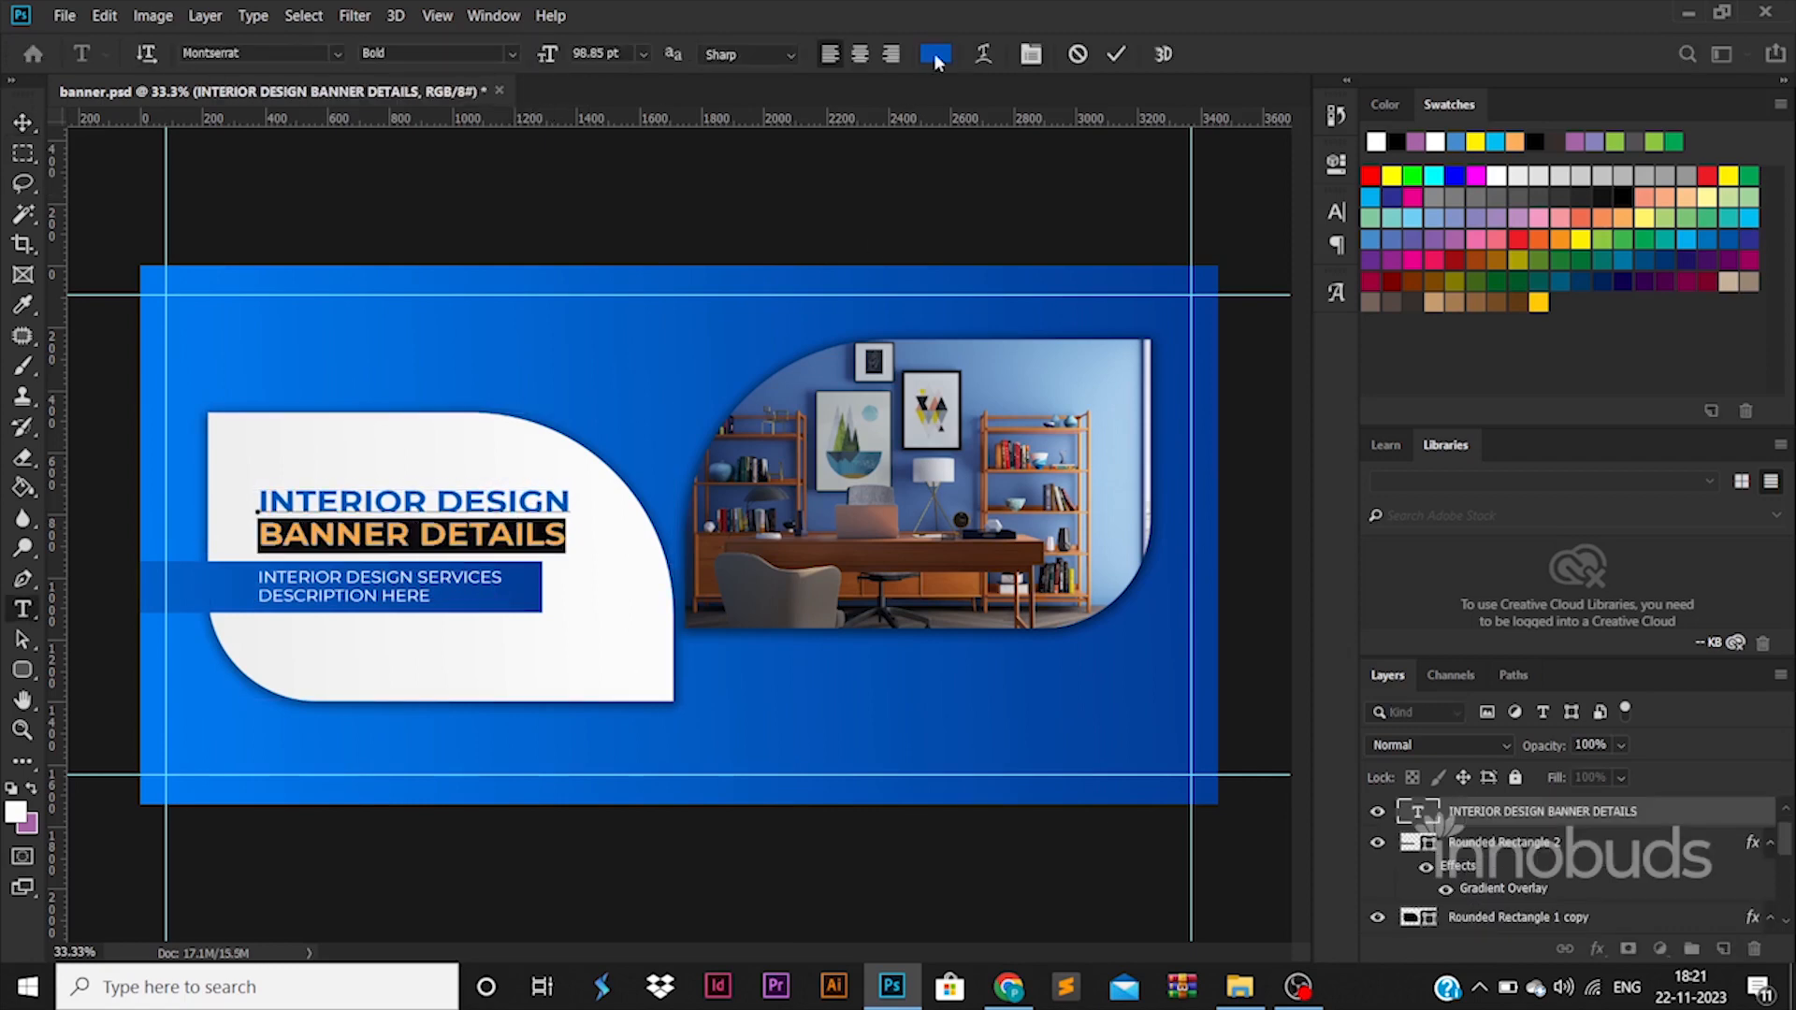
left_click(935, 53)
type("000000")
left_click(1686, 434)
left_click(23, 121)
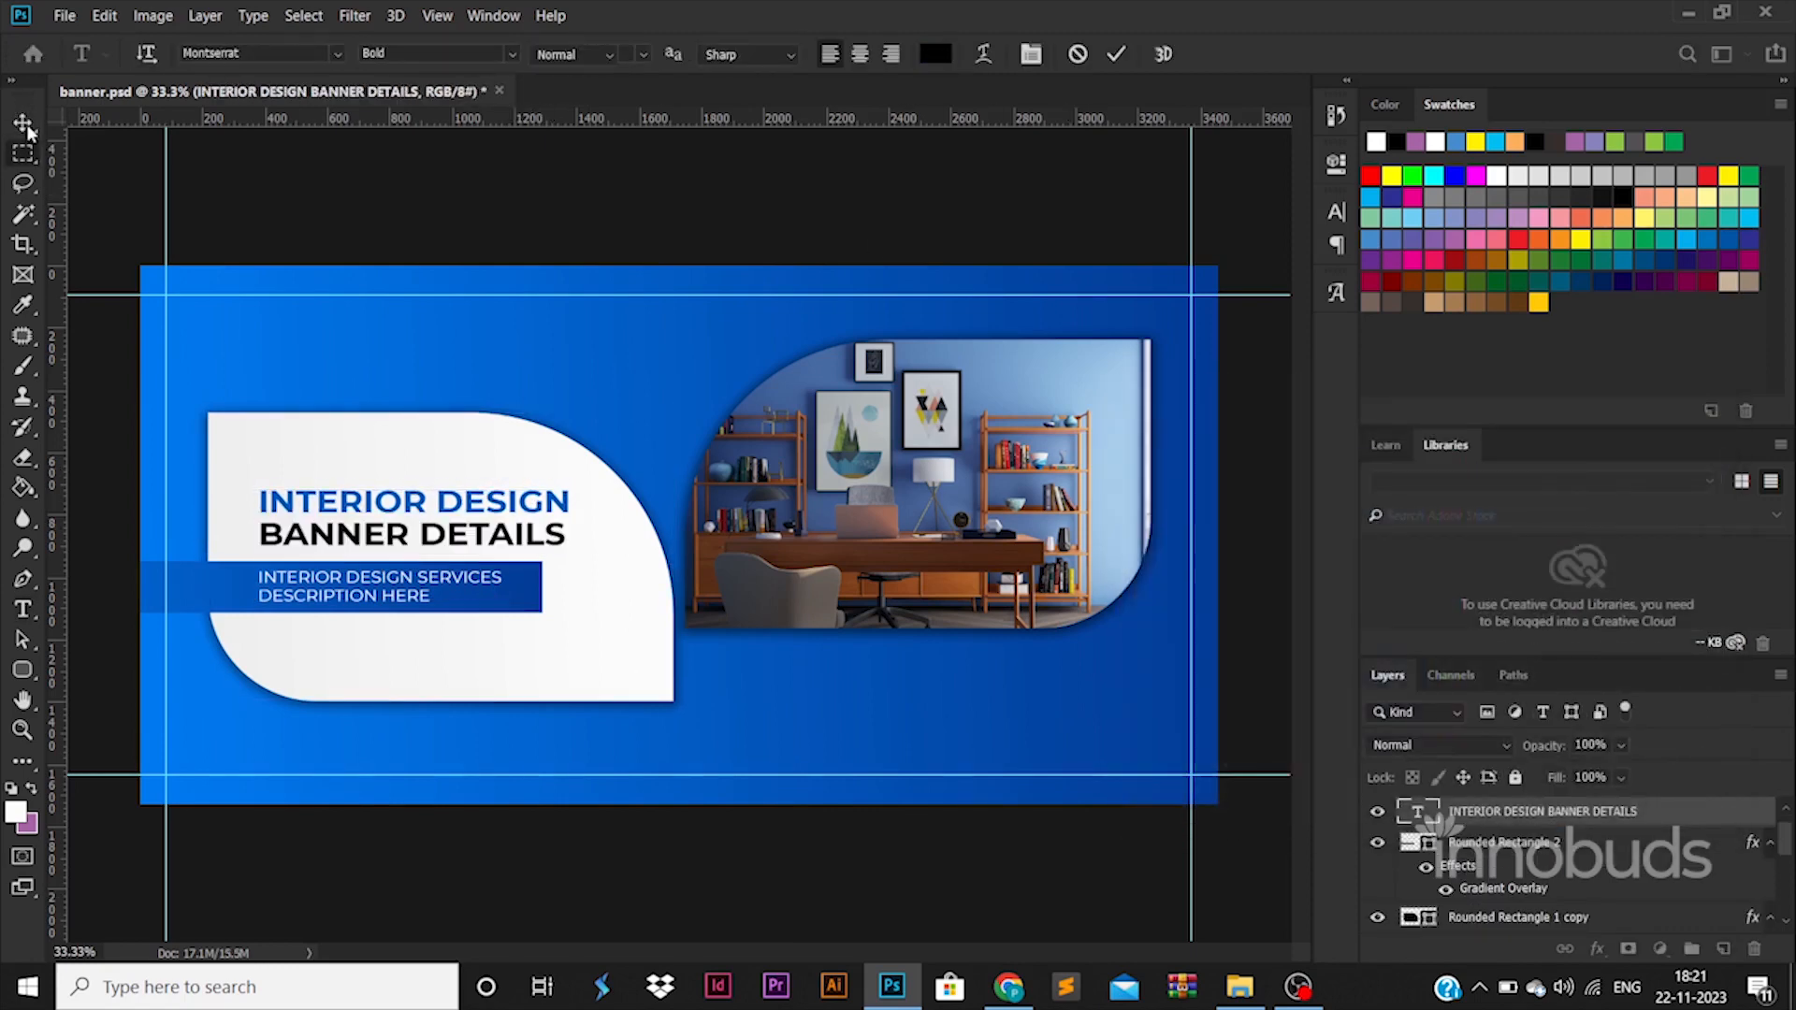
Duplicate the white shape and scale the copy down to a small button shape beneath the blue bar.
left_click_drag(397, 448, 573, 543)
key("ctrl+t")
left_click_drag(844, 506, 422, 652)
key("Return")
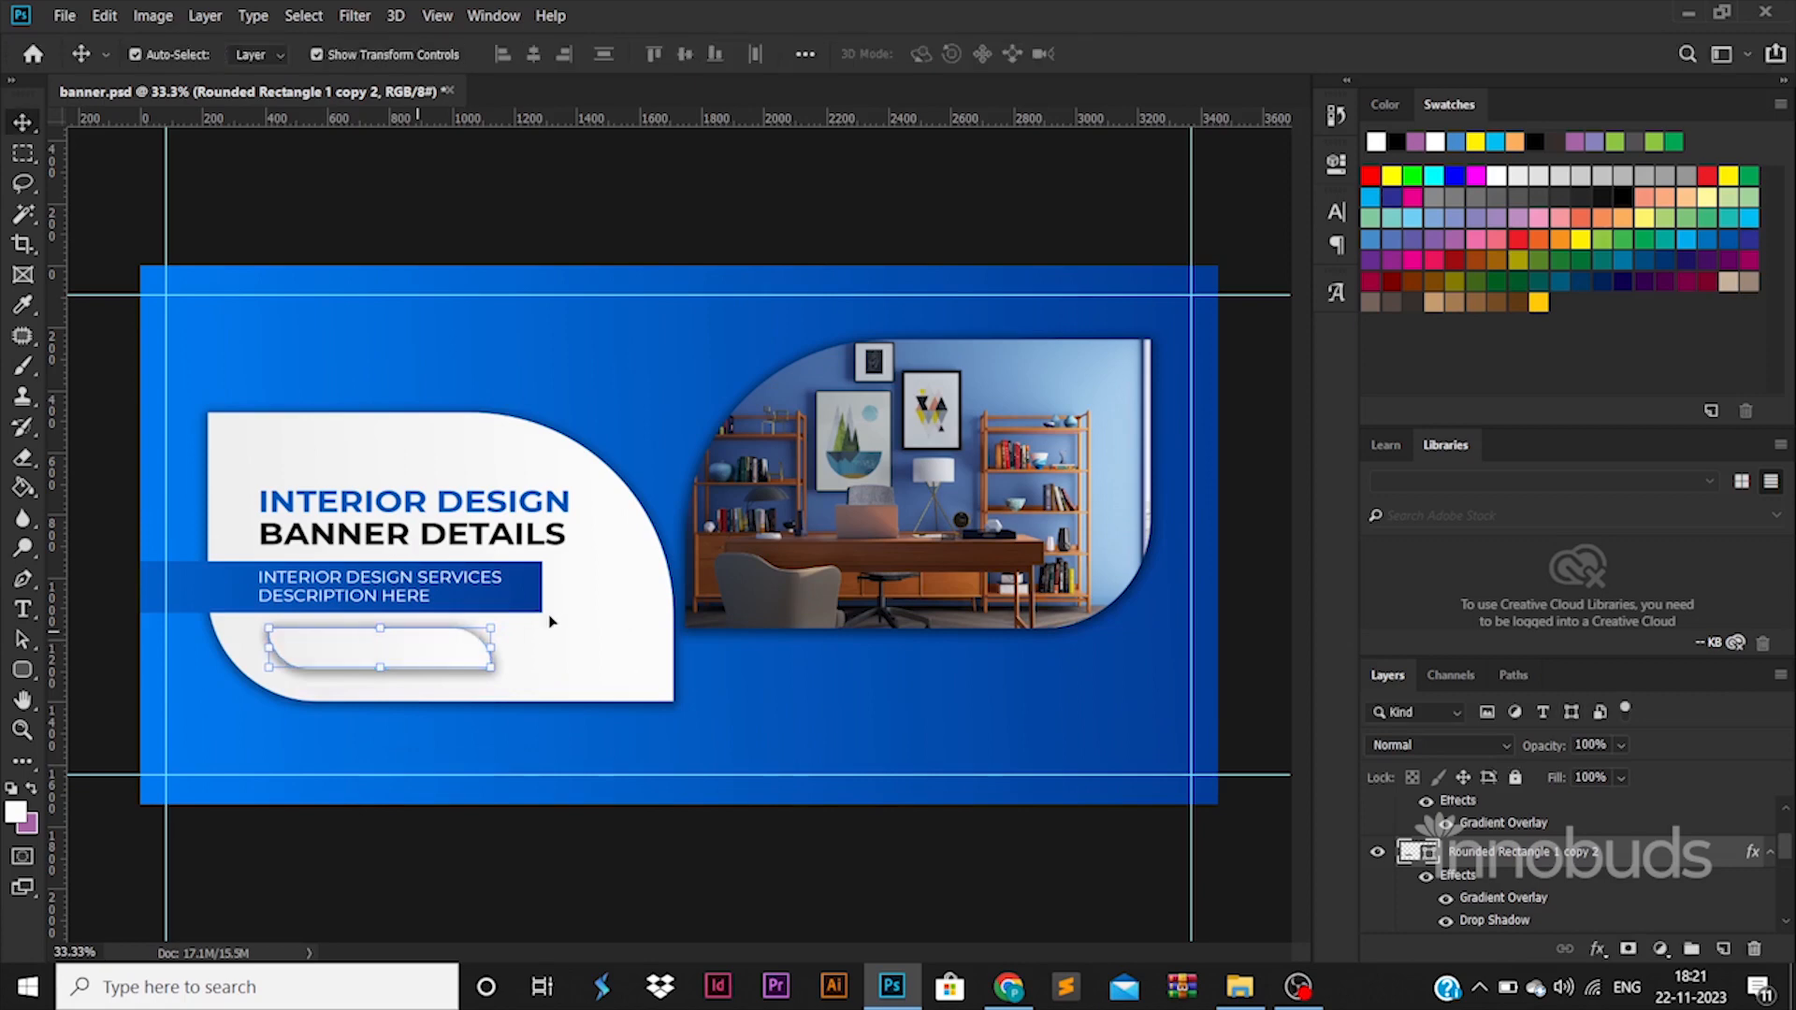
Move the heading, description, blue bar and small button up together within the white shape, then nudge the button down slightly.
left_click(487, 583, "shift")
left_click(480, 534, "shift")
left_click_drag(482, 535, 482, 515)
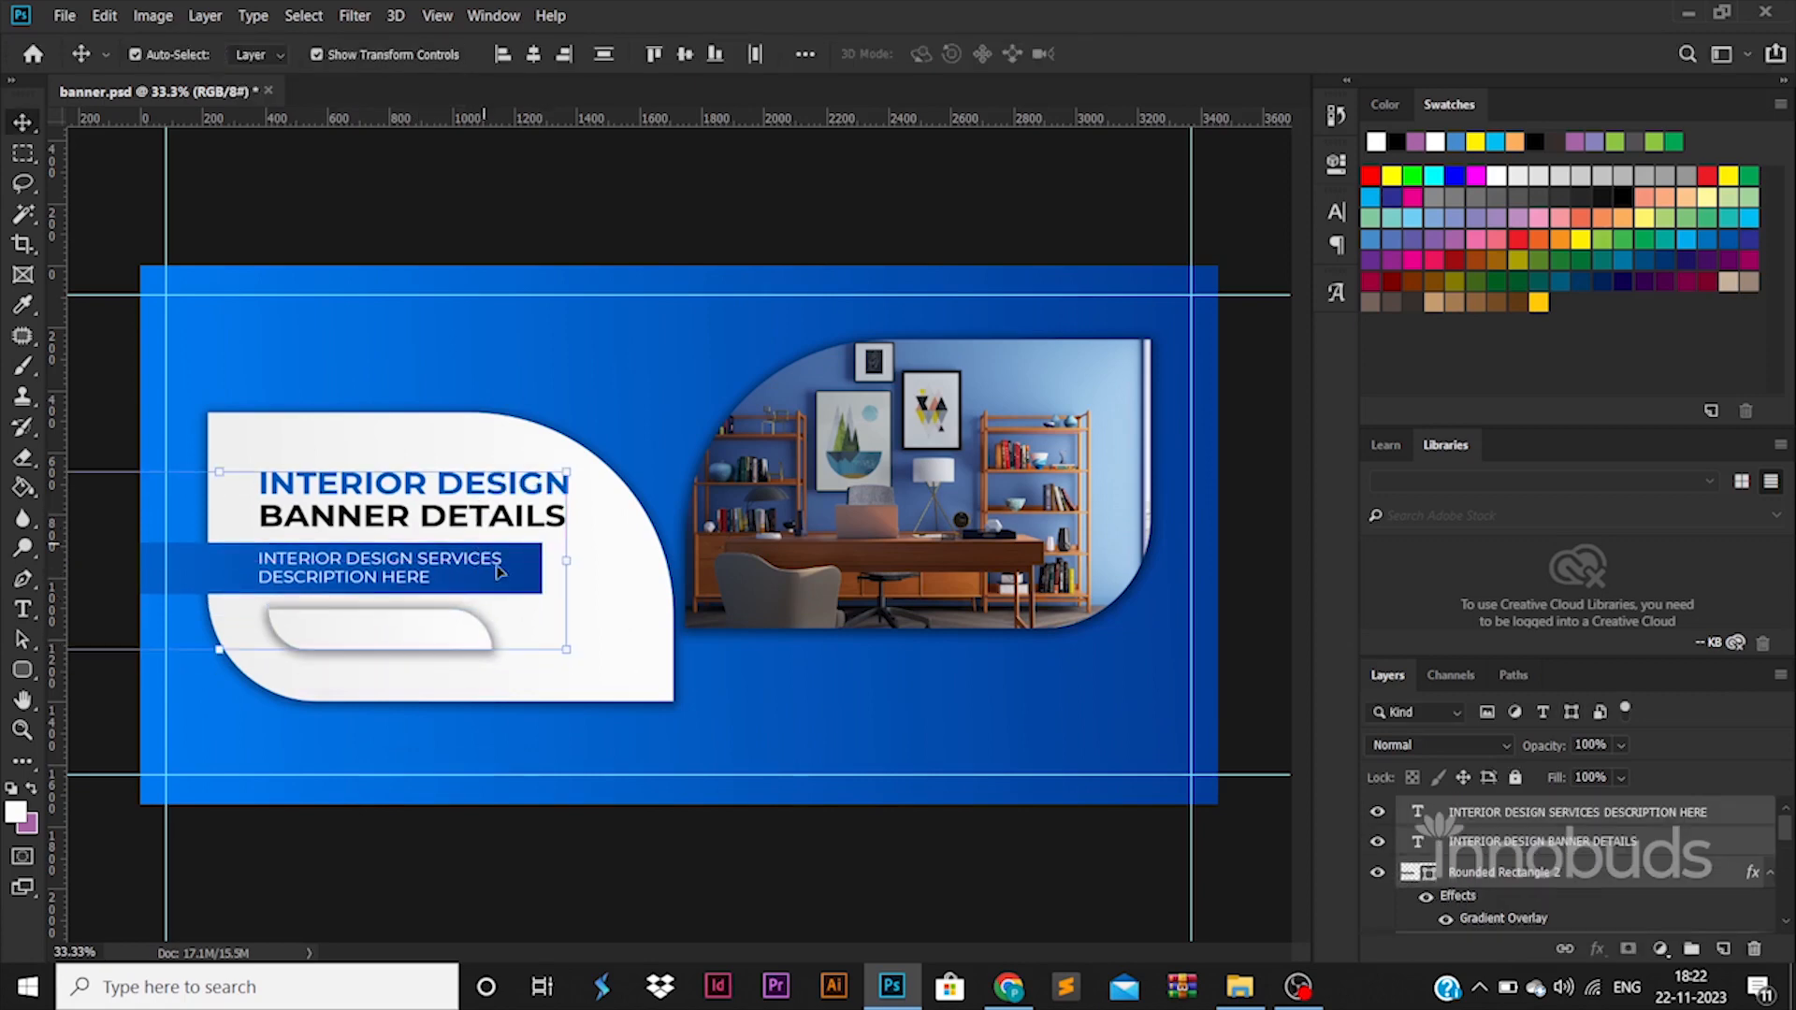
left_click(373, 640)
key("shift+Down")
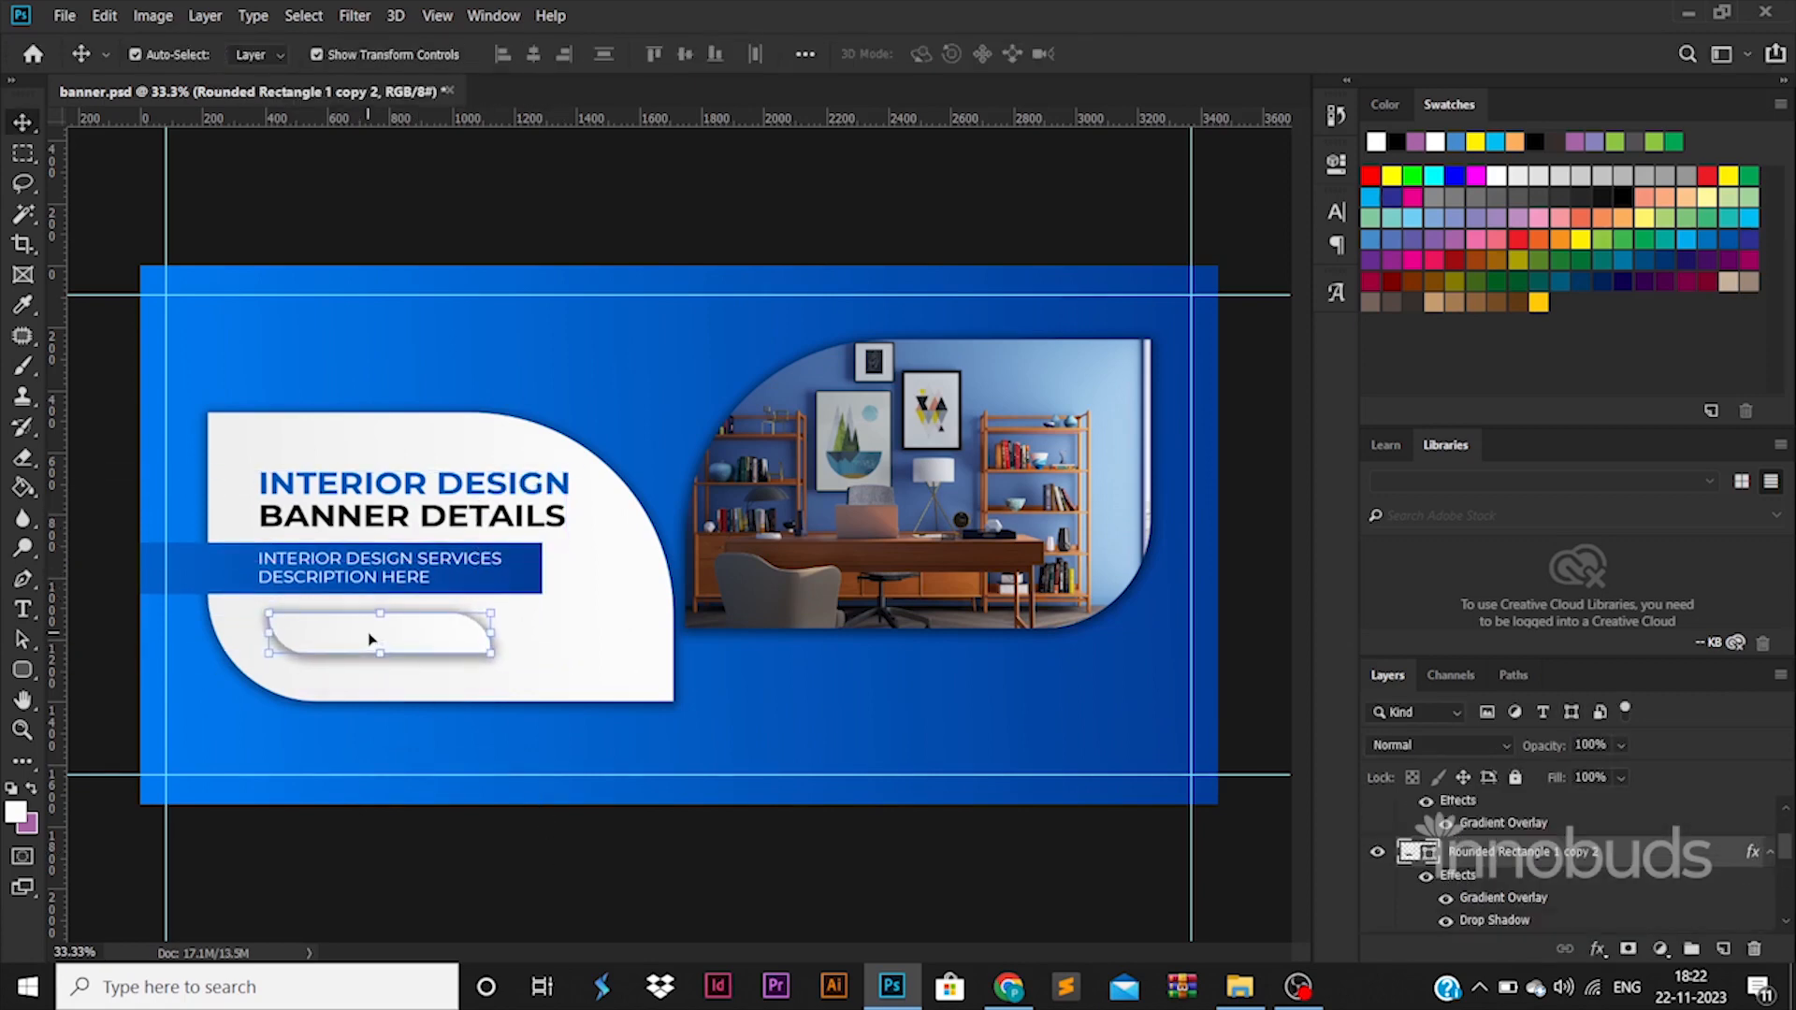
Hide the small button's Gradient Overlay and Drop Shadow effects and set its fill color to yellow fff000.
left_click(1446, 896)
double_click(1418, 851)
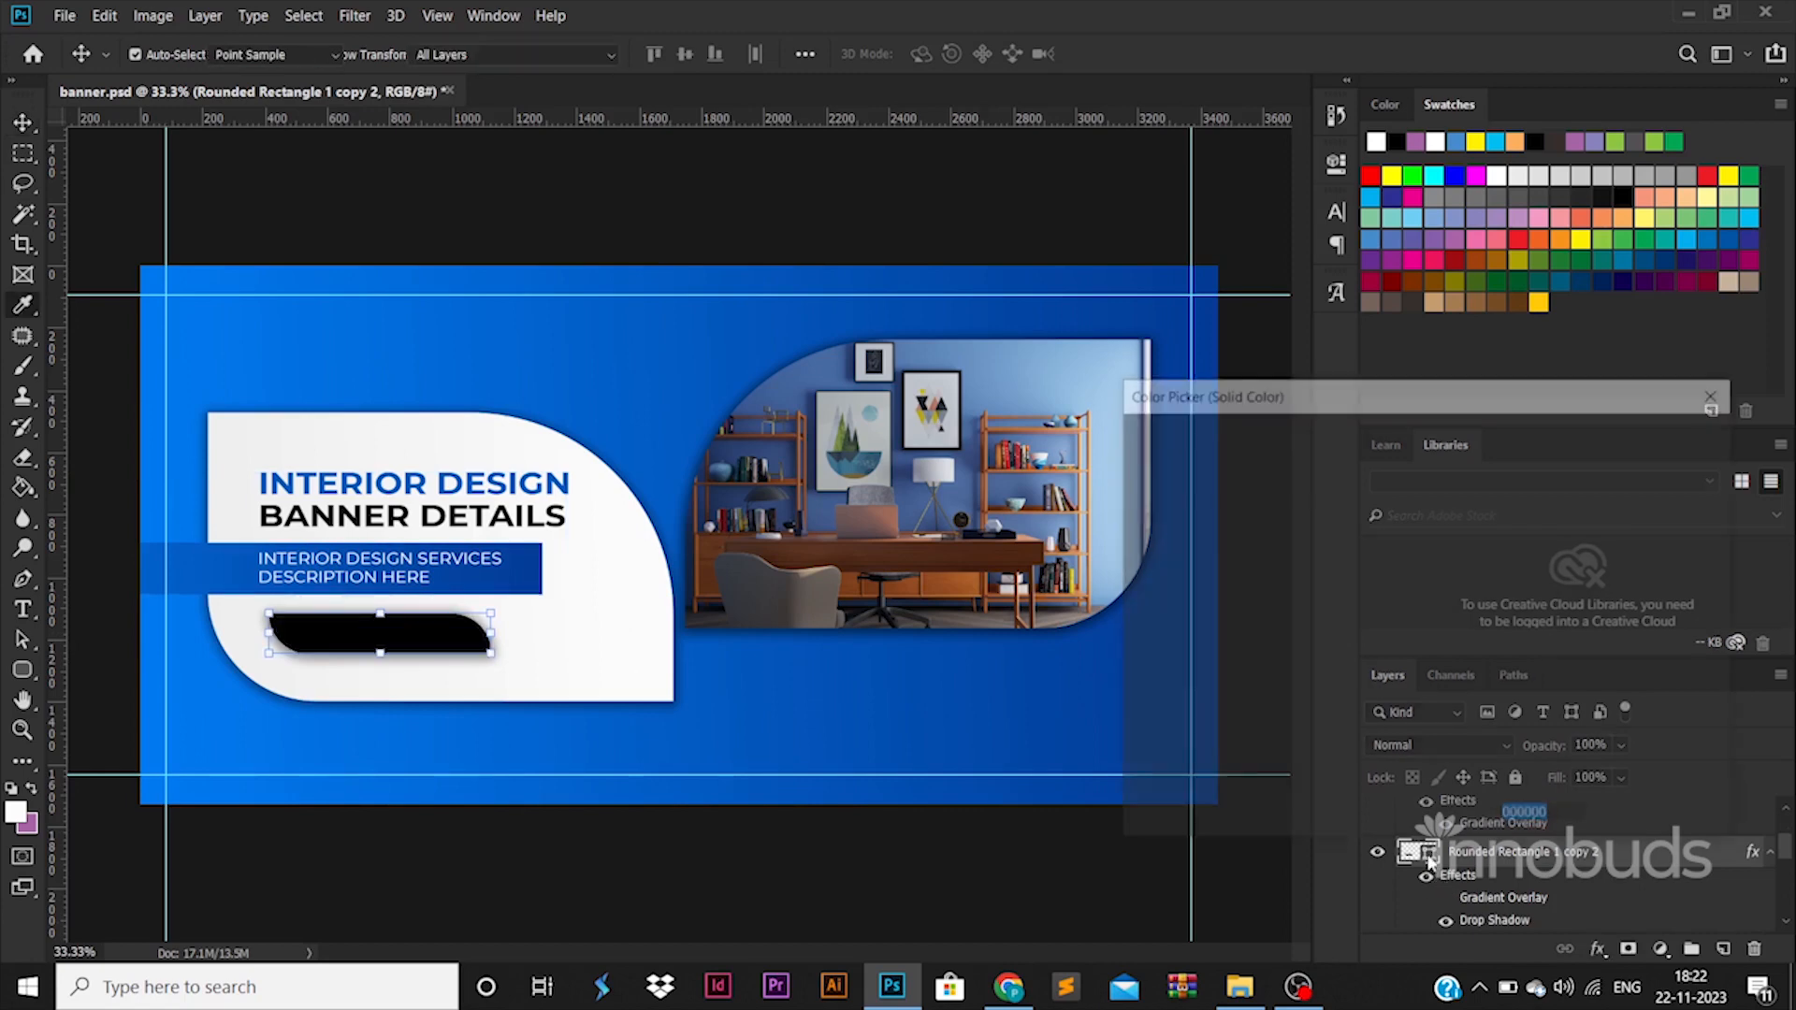
left_click(600, 327)
left_click_drag(1178, 563, 1053, 748)
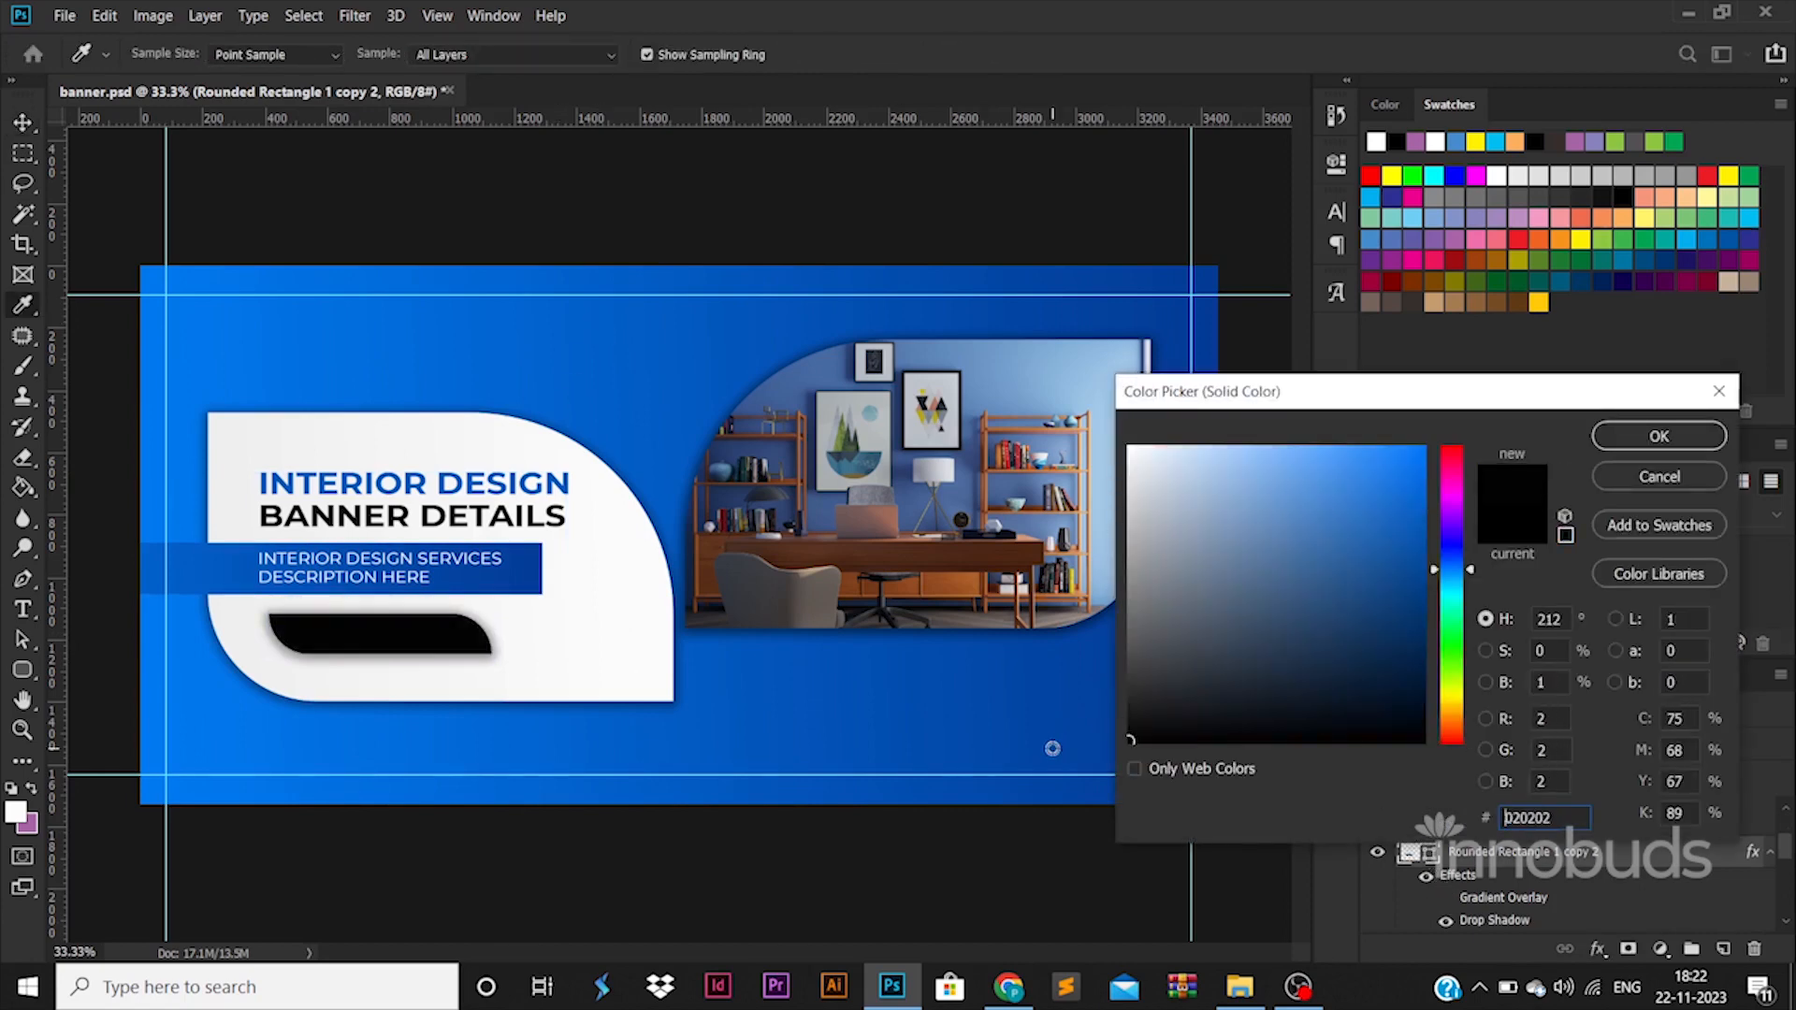
left_click(950, 583)
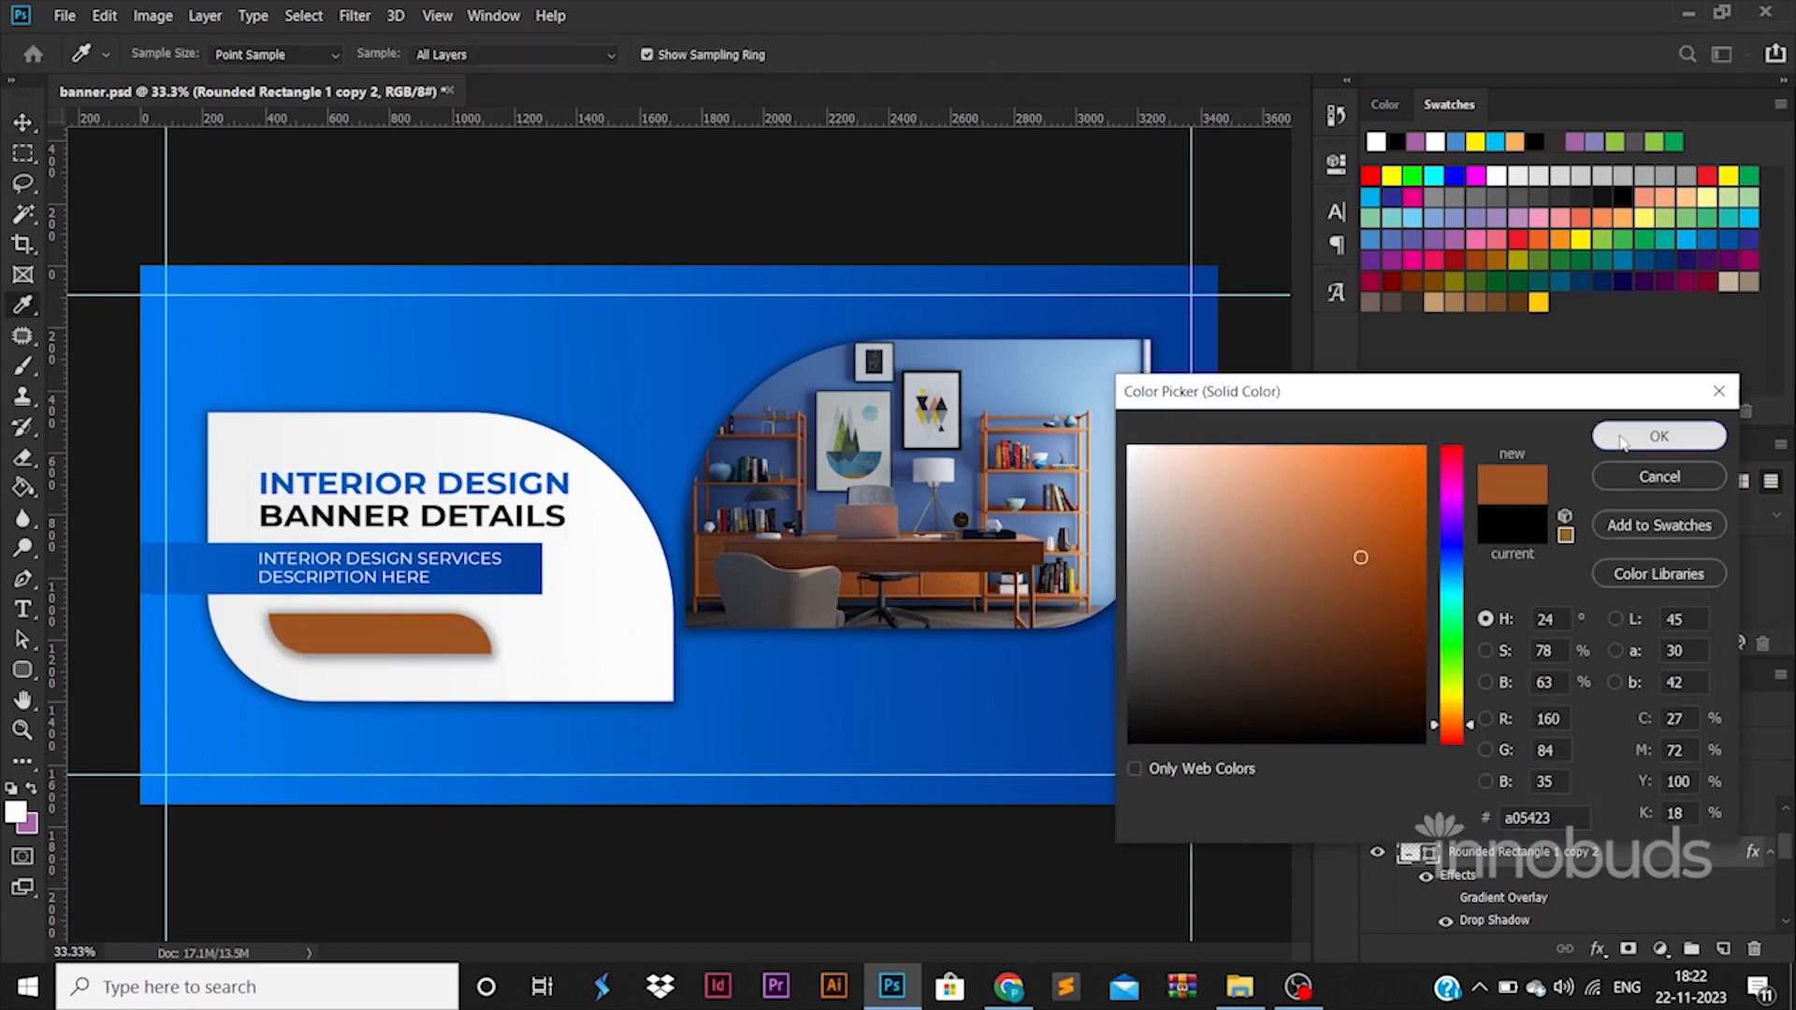
left_click(1659, 436)
double_click(1429, 863)
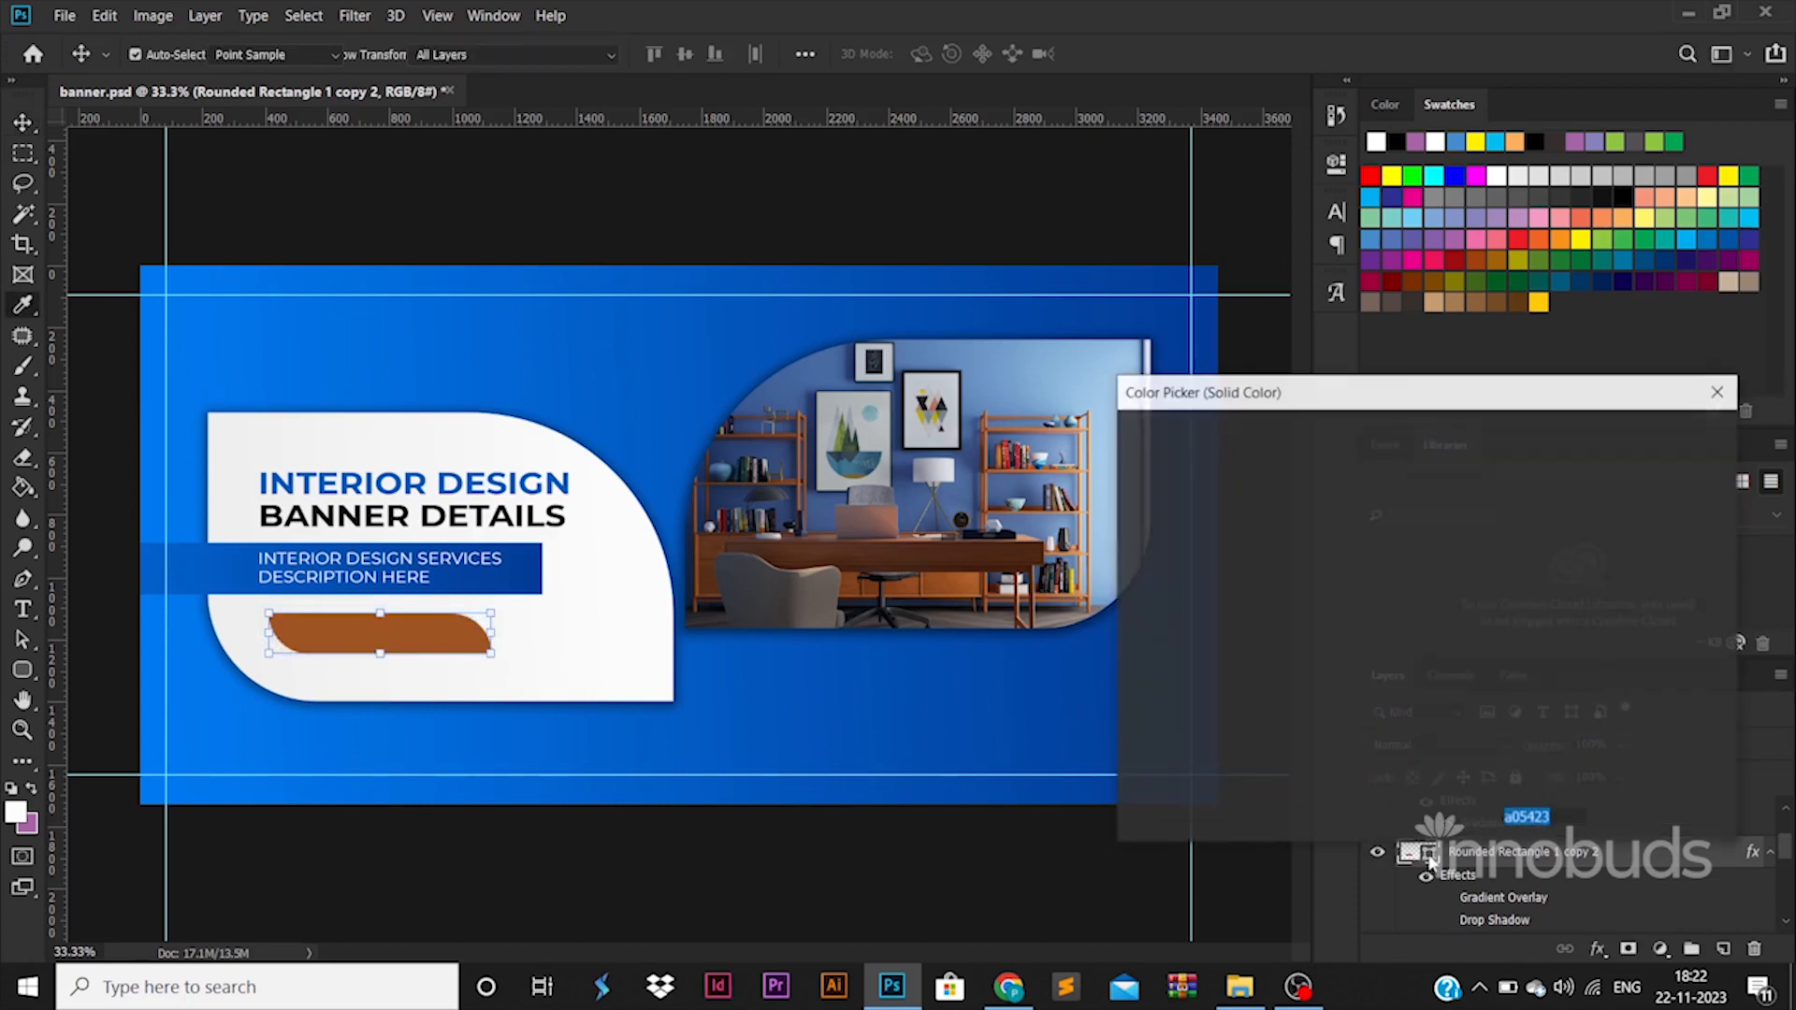
type("fff000")
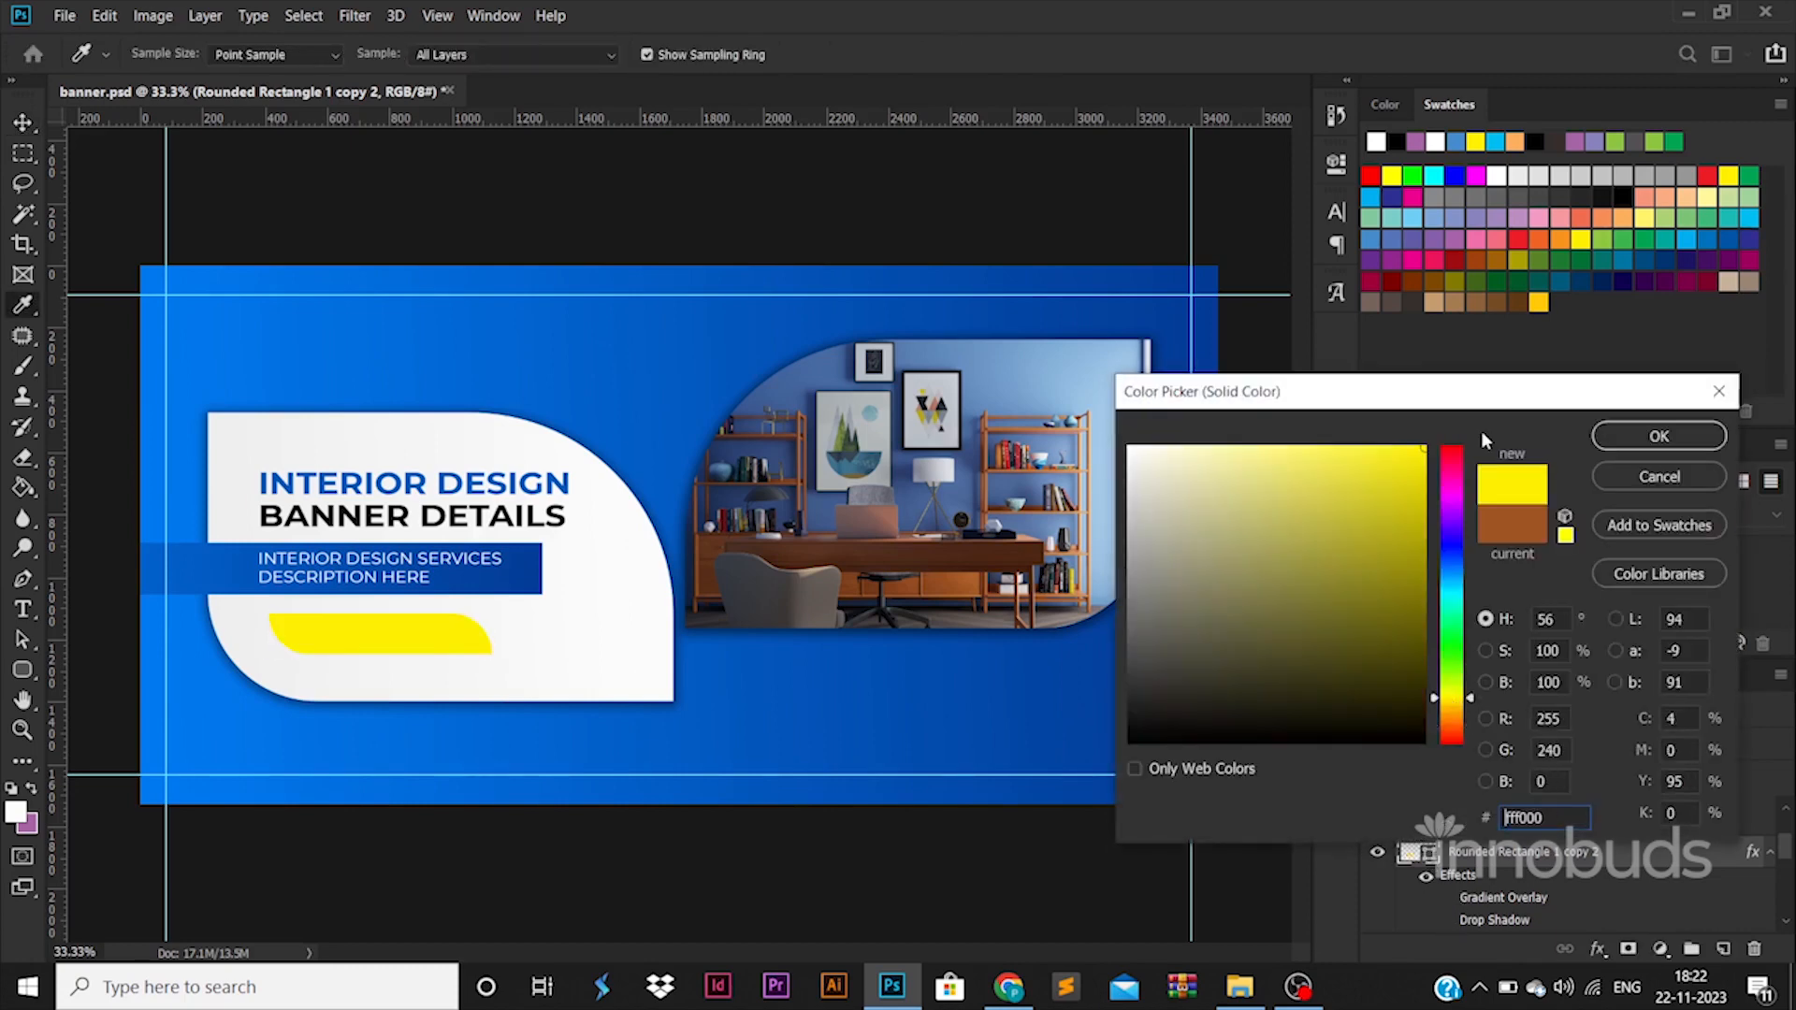
left_click(1637, 437)
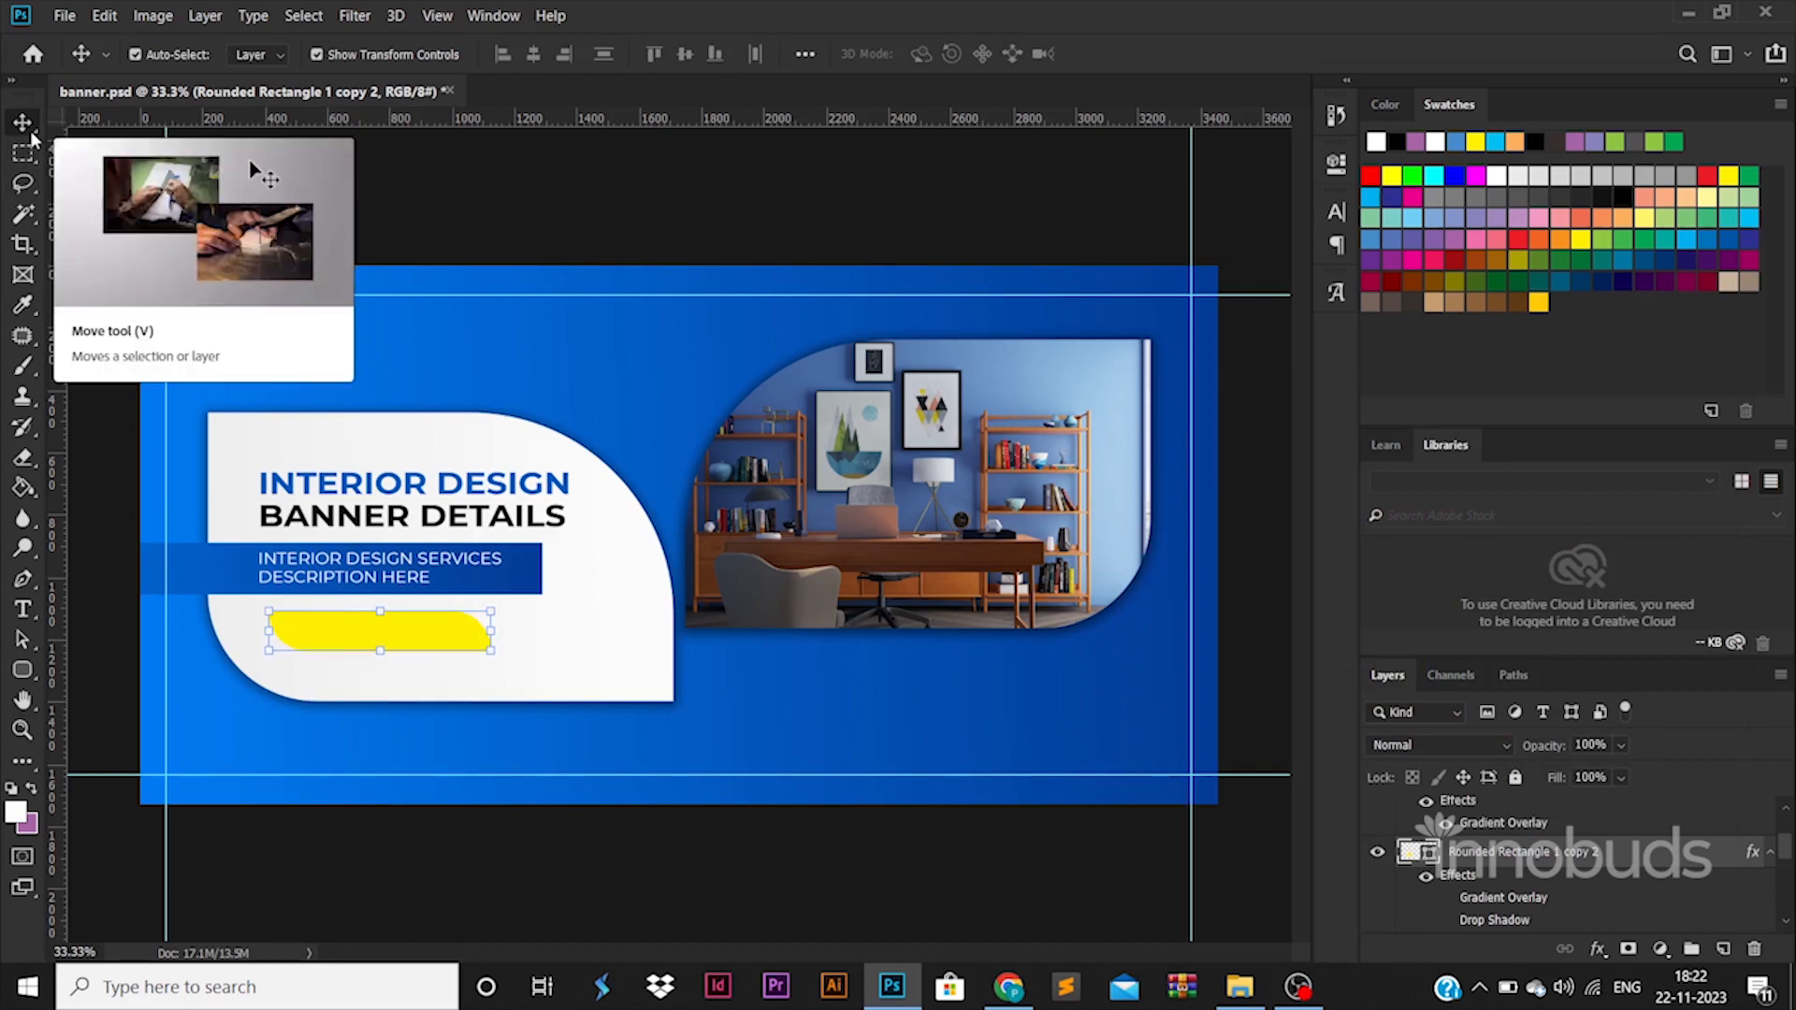
Place two copies of the yellow button side by side along the bottom guide, below the photo.
left_click_drag(435, 636, 879, 765)
left_click_drag(853, 765, 1086, 773)
left_click(924, 762, "shift")
left_click_drag(924, 763, 784, 763)
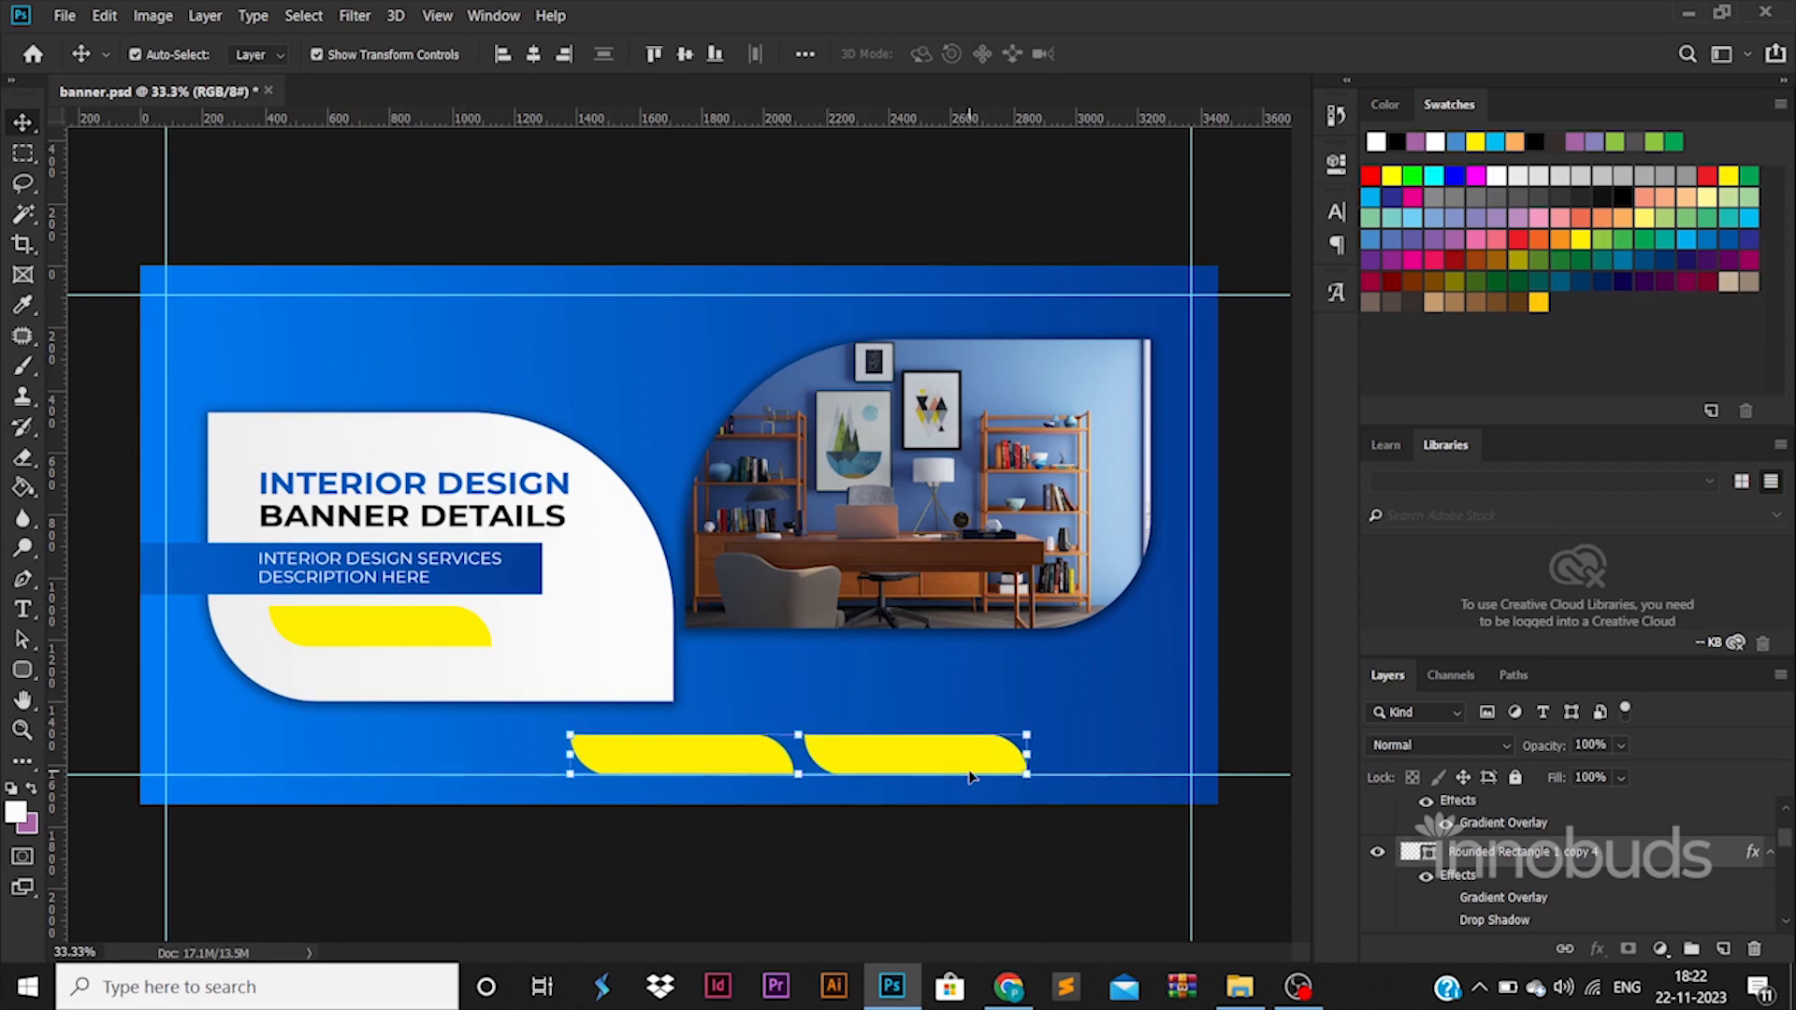
Stretch the two bottom yellow shapes horizontally until they reach the right vertical guide.
key("ctrl+t")
left_click_drag(1029, 758, 1189, 760)
key("Return")
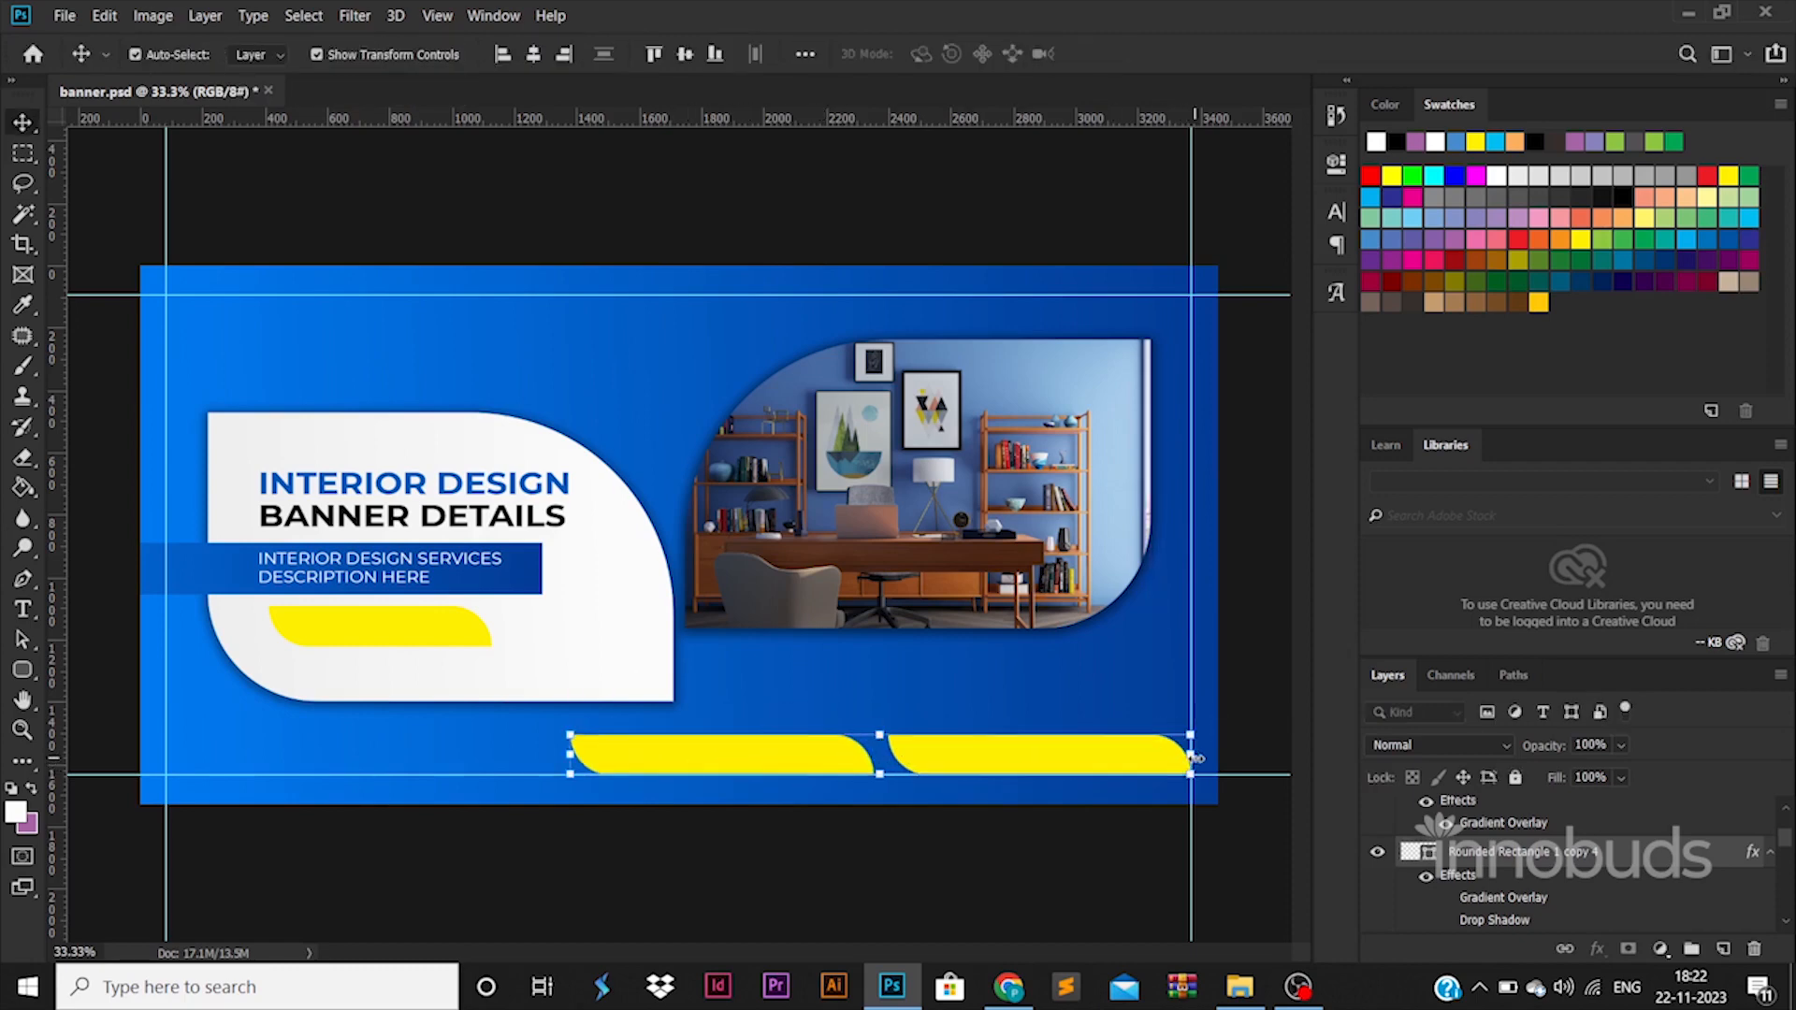
Enable Gradient Overlay on the yellow button under the description and set the gradient's first color stop to fff000.
left_click(1457, 837)
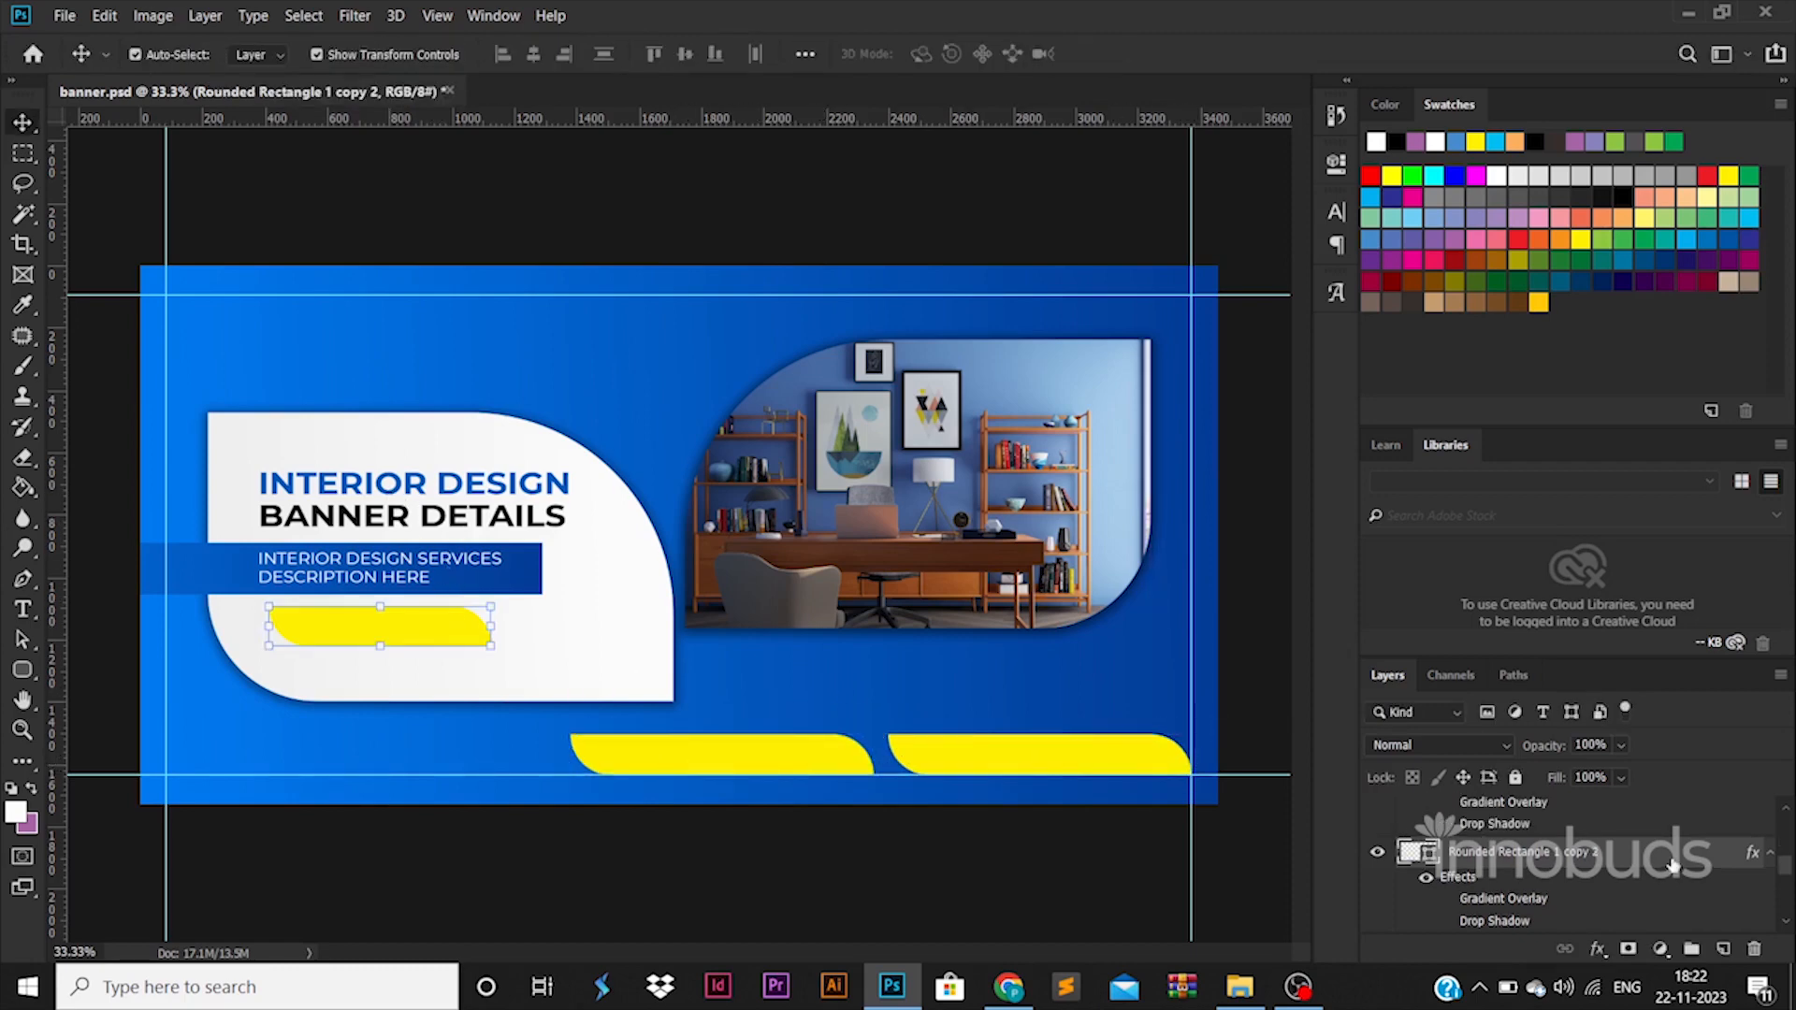
double_click(1462, 889)
left_click(1005, 683)
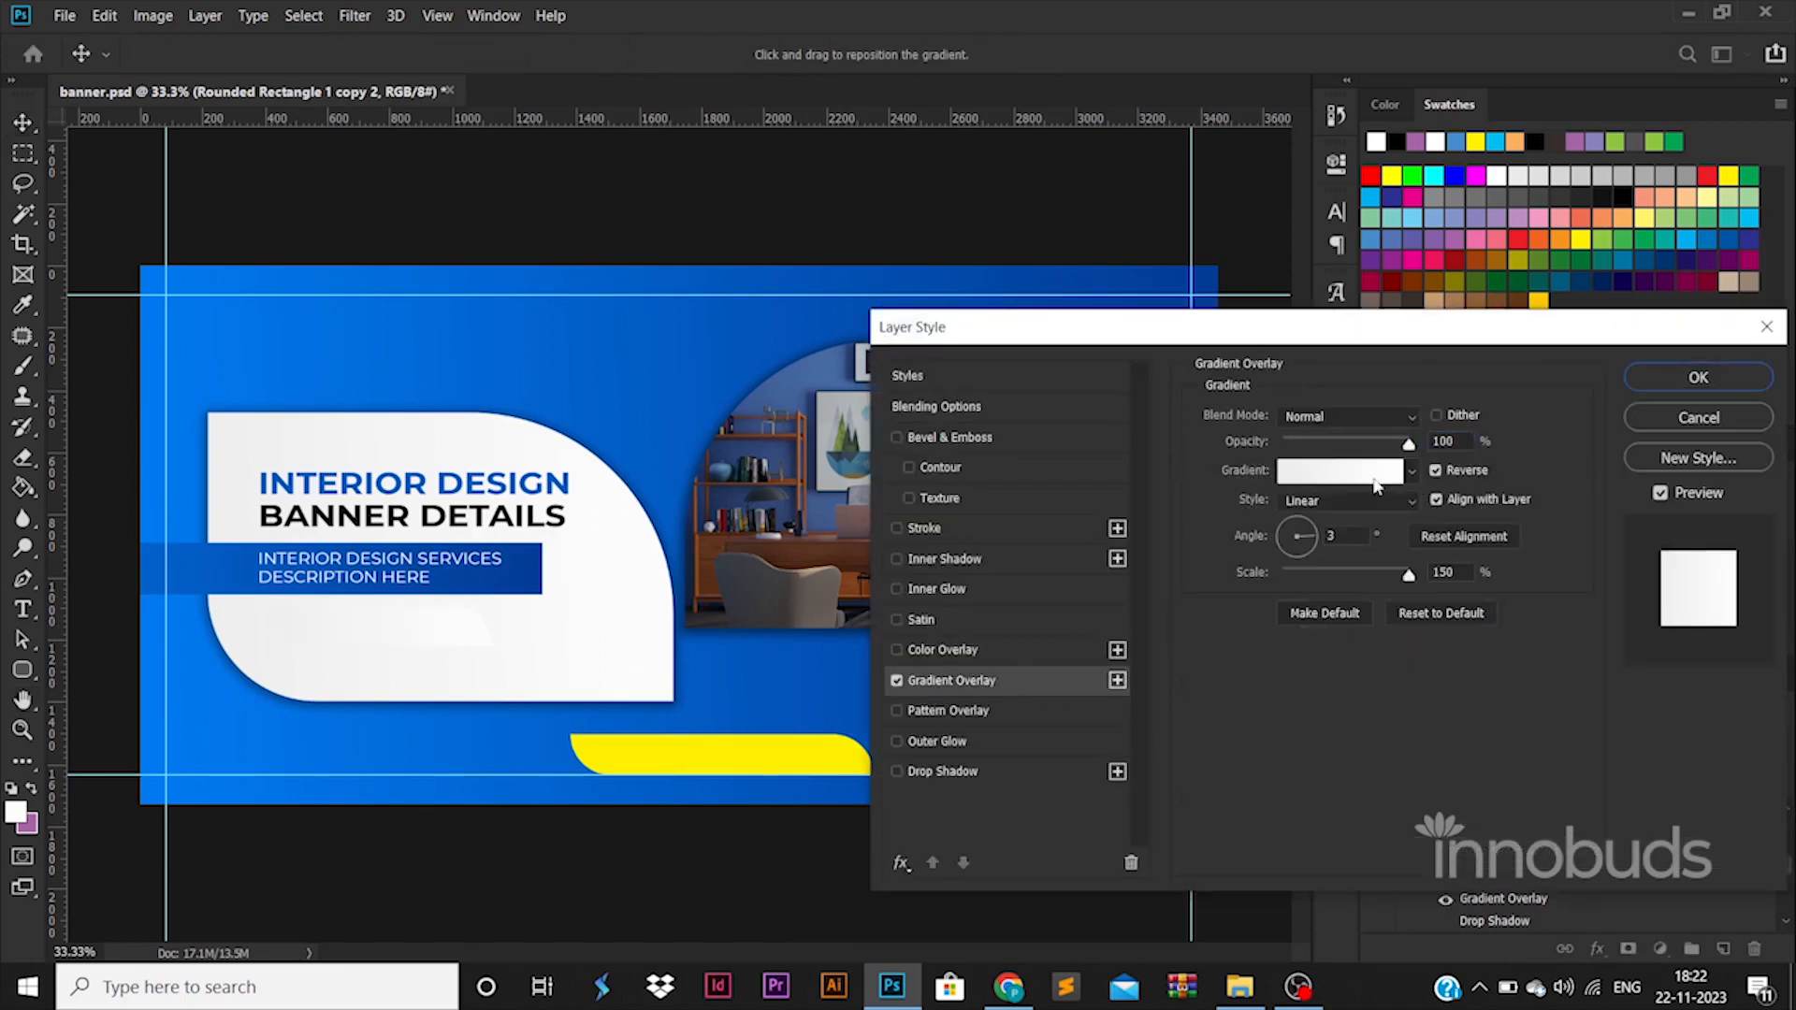
left_click(1375, 474)
double_click(1226, 795)
left_click(835, 758)
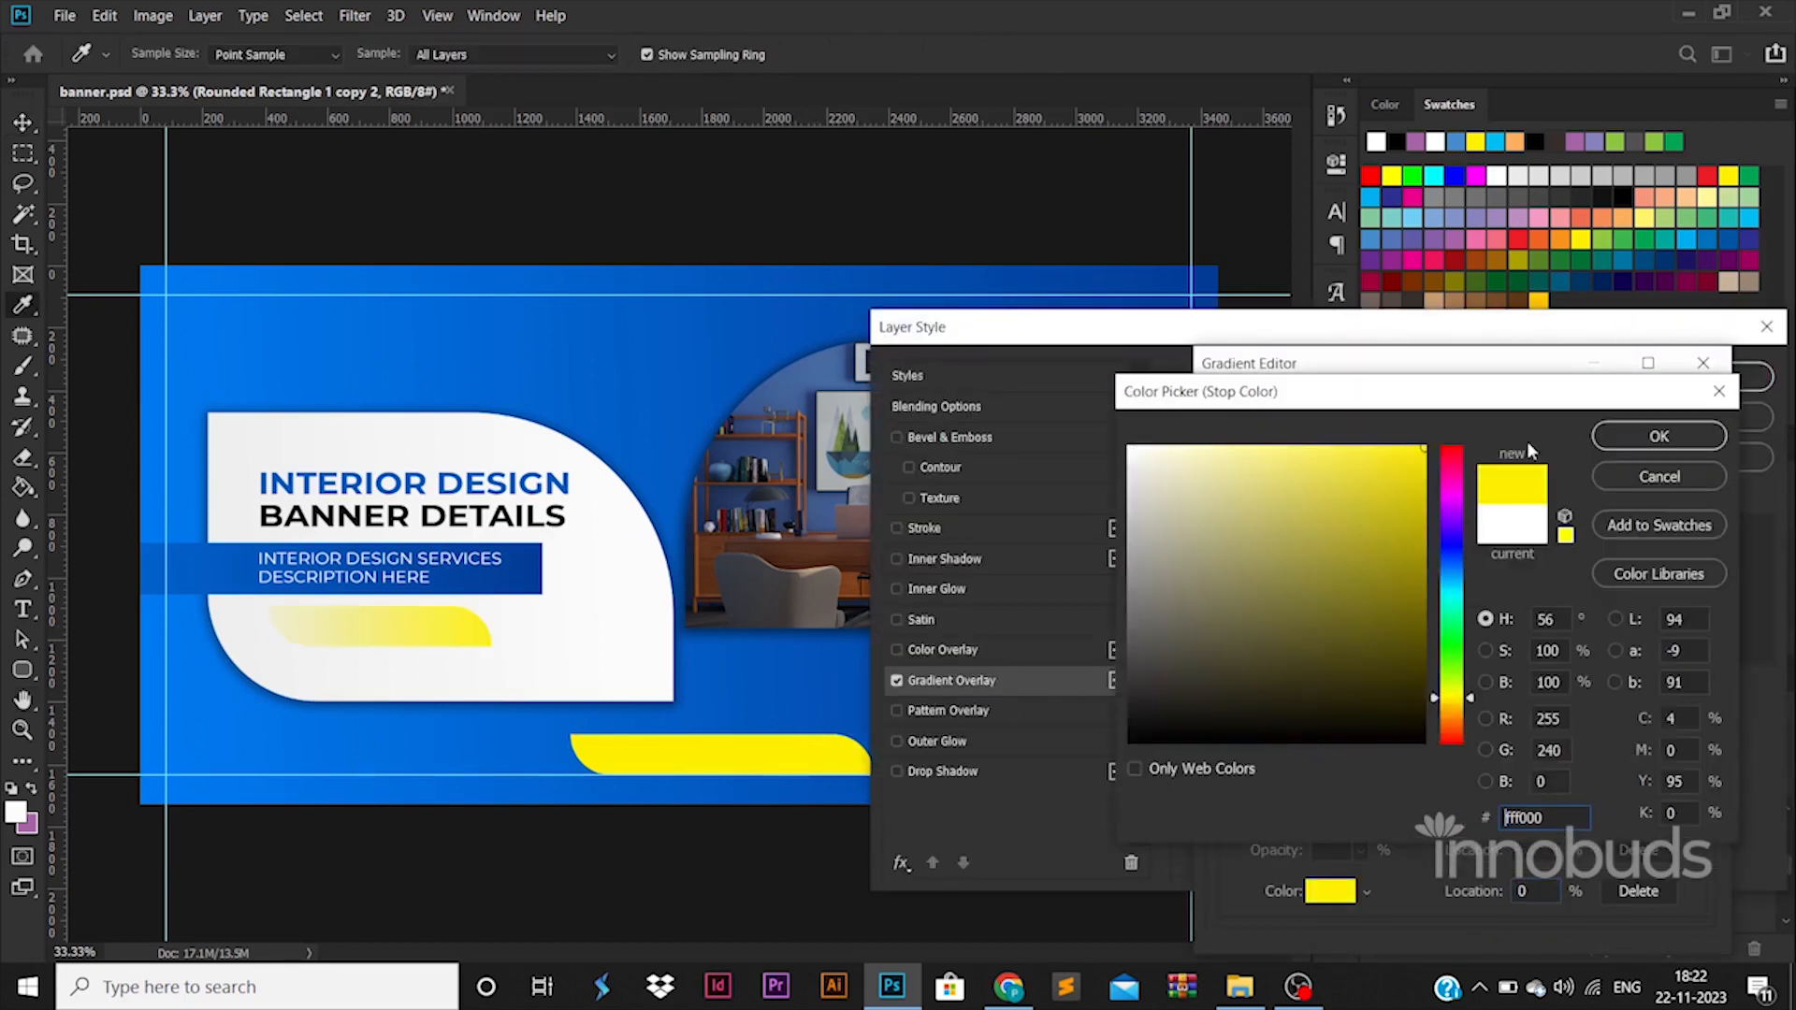
left_click(1656, 436)
Set the gradient's end color stop to a slightly darker yellow, f4e600, and apply the layer style.
double_click(1696, 796)
left_click(675, 746)
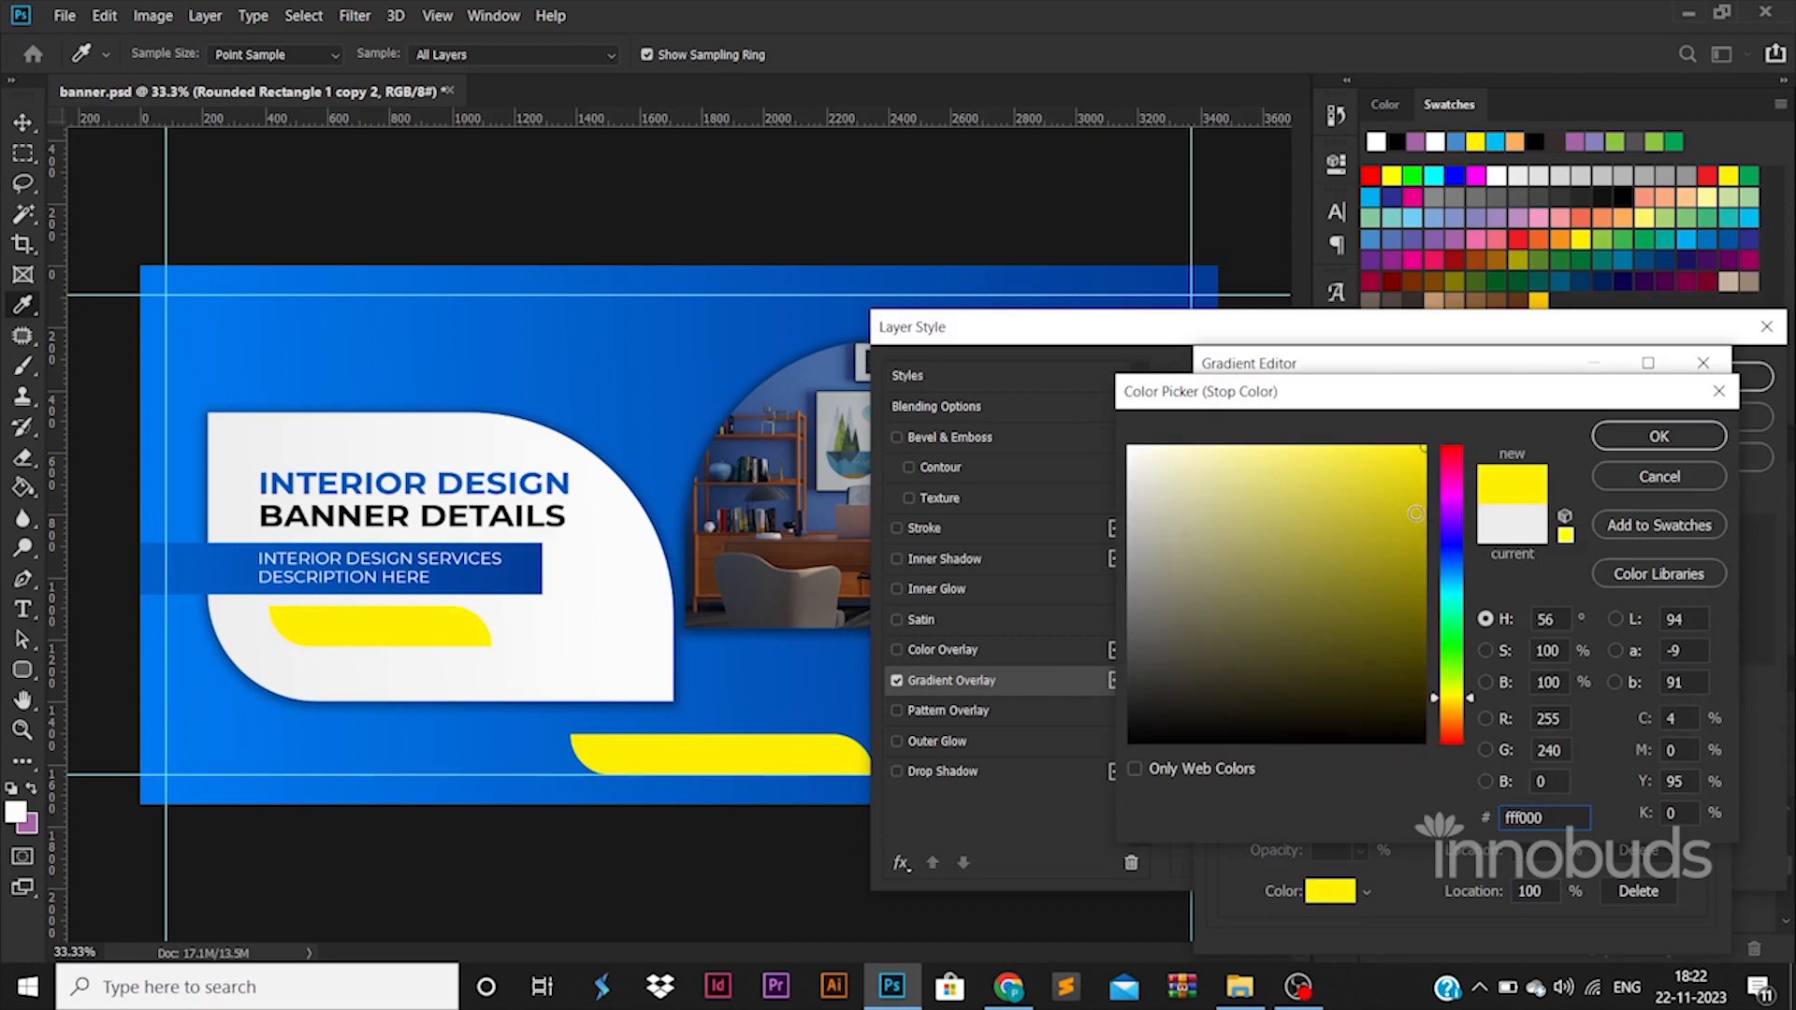
left_click_drag(1402, 506, 1465, 468)
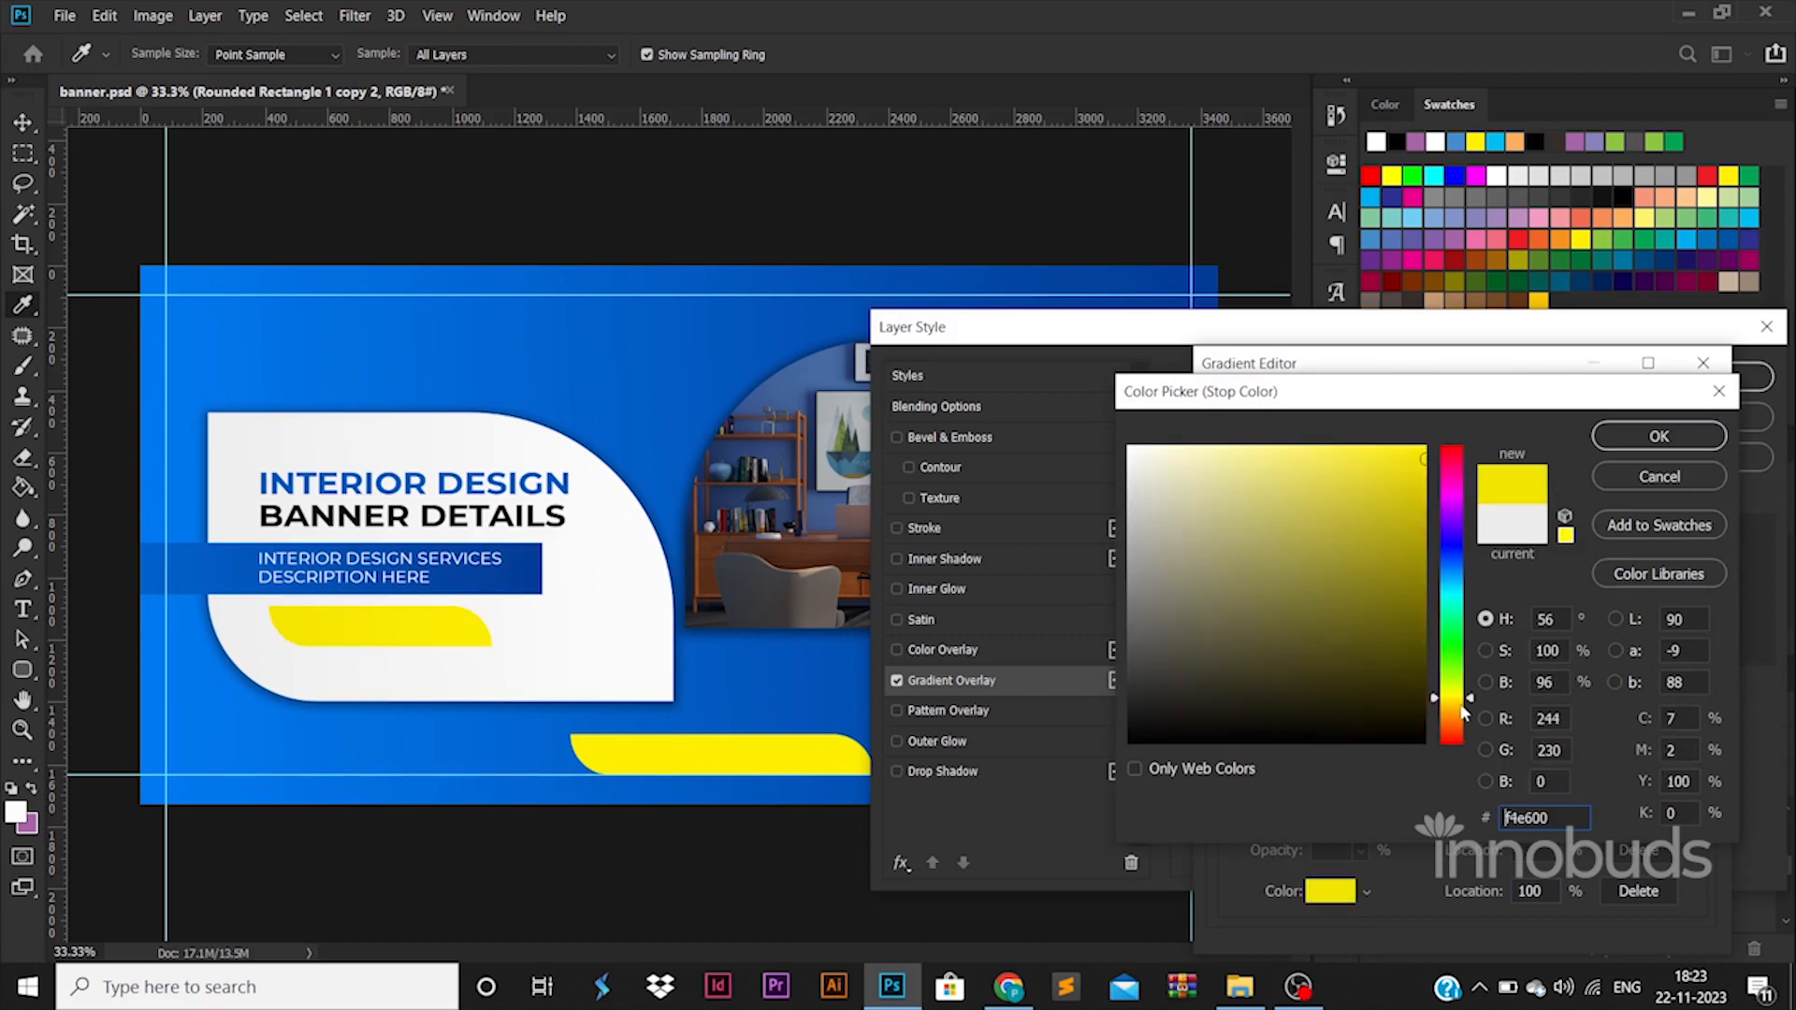
left_click(1659, 436)
left_click(1691, 413)
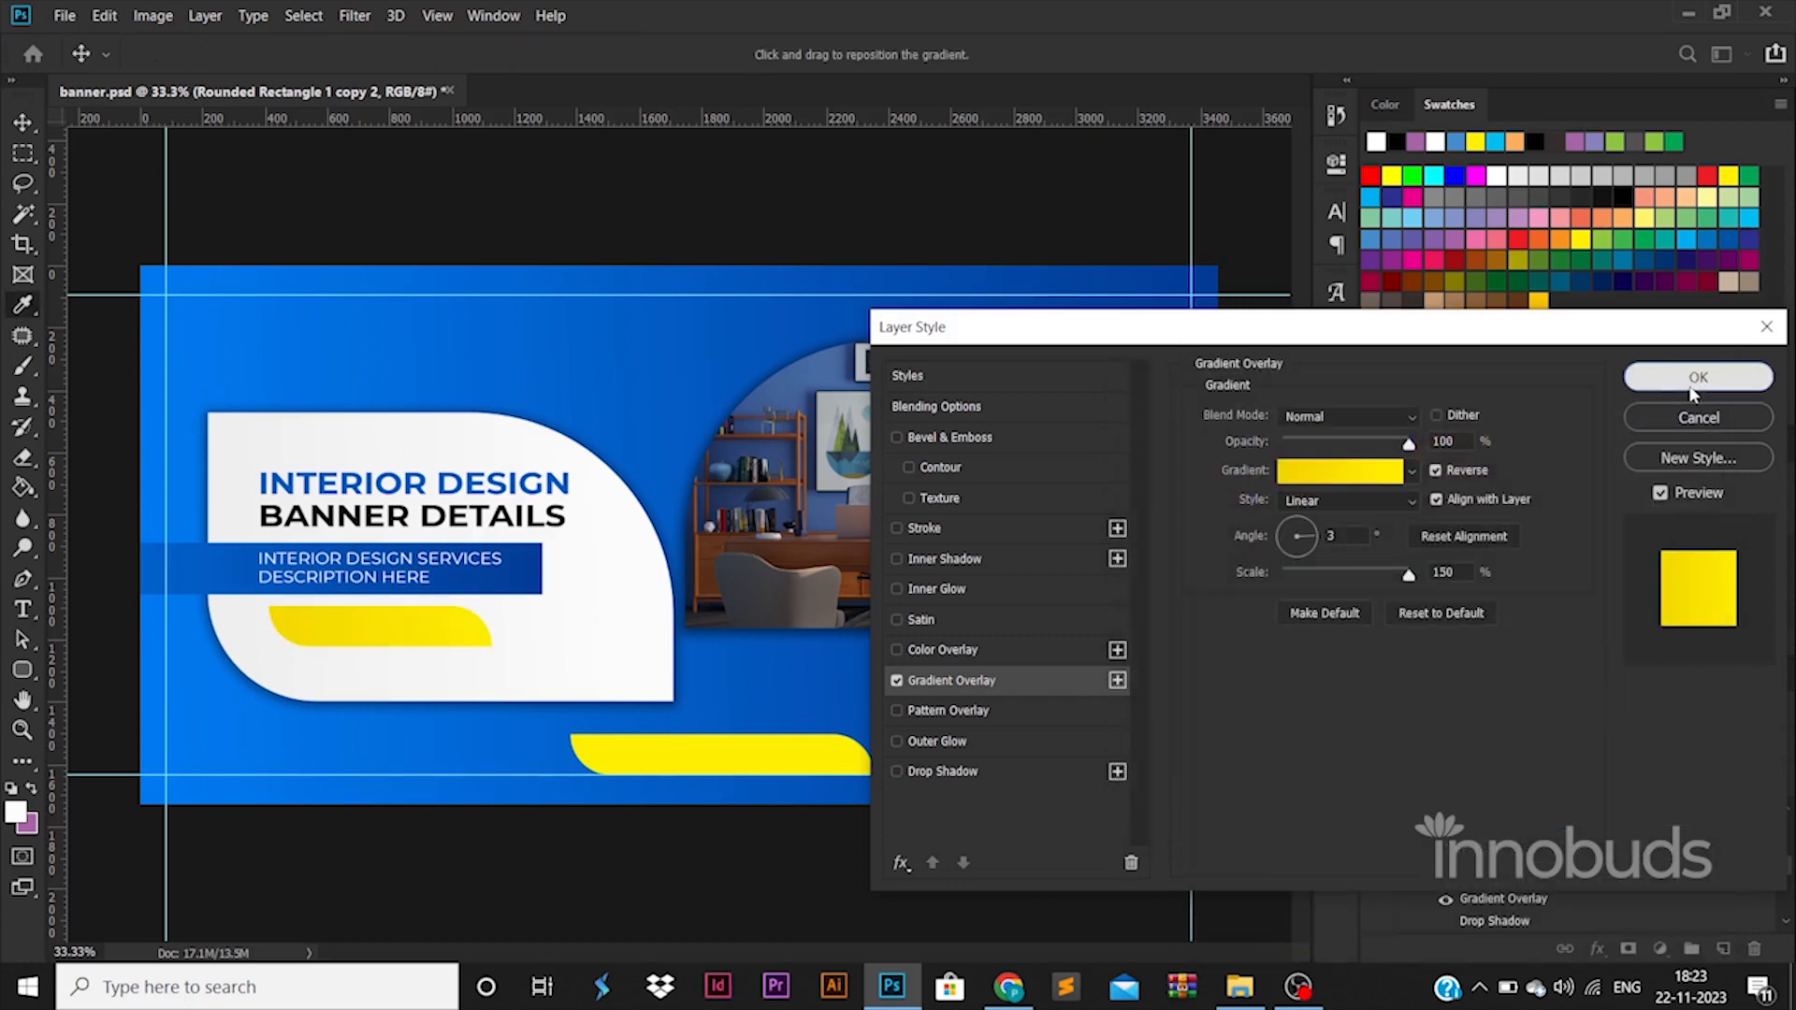
left_click(1695, 384)
Add a CONTACT NOW text below the white shape and set its font weight to ExtraBold.
key("t")
left_click(402, 744)
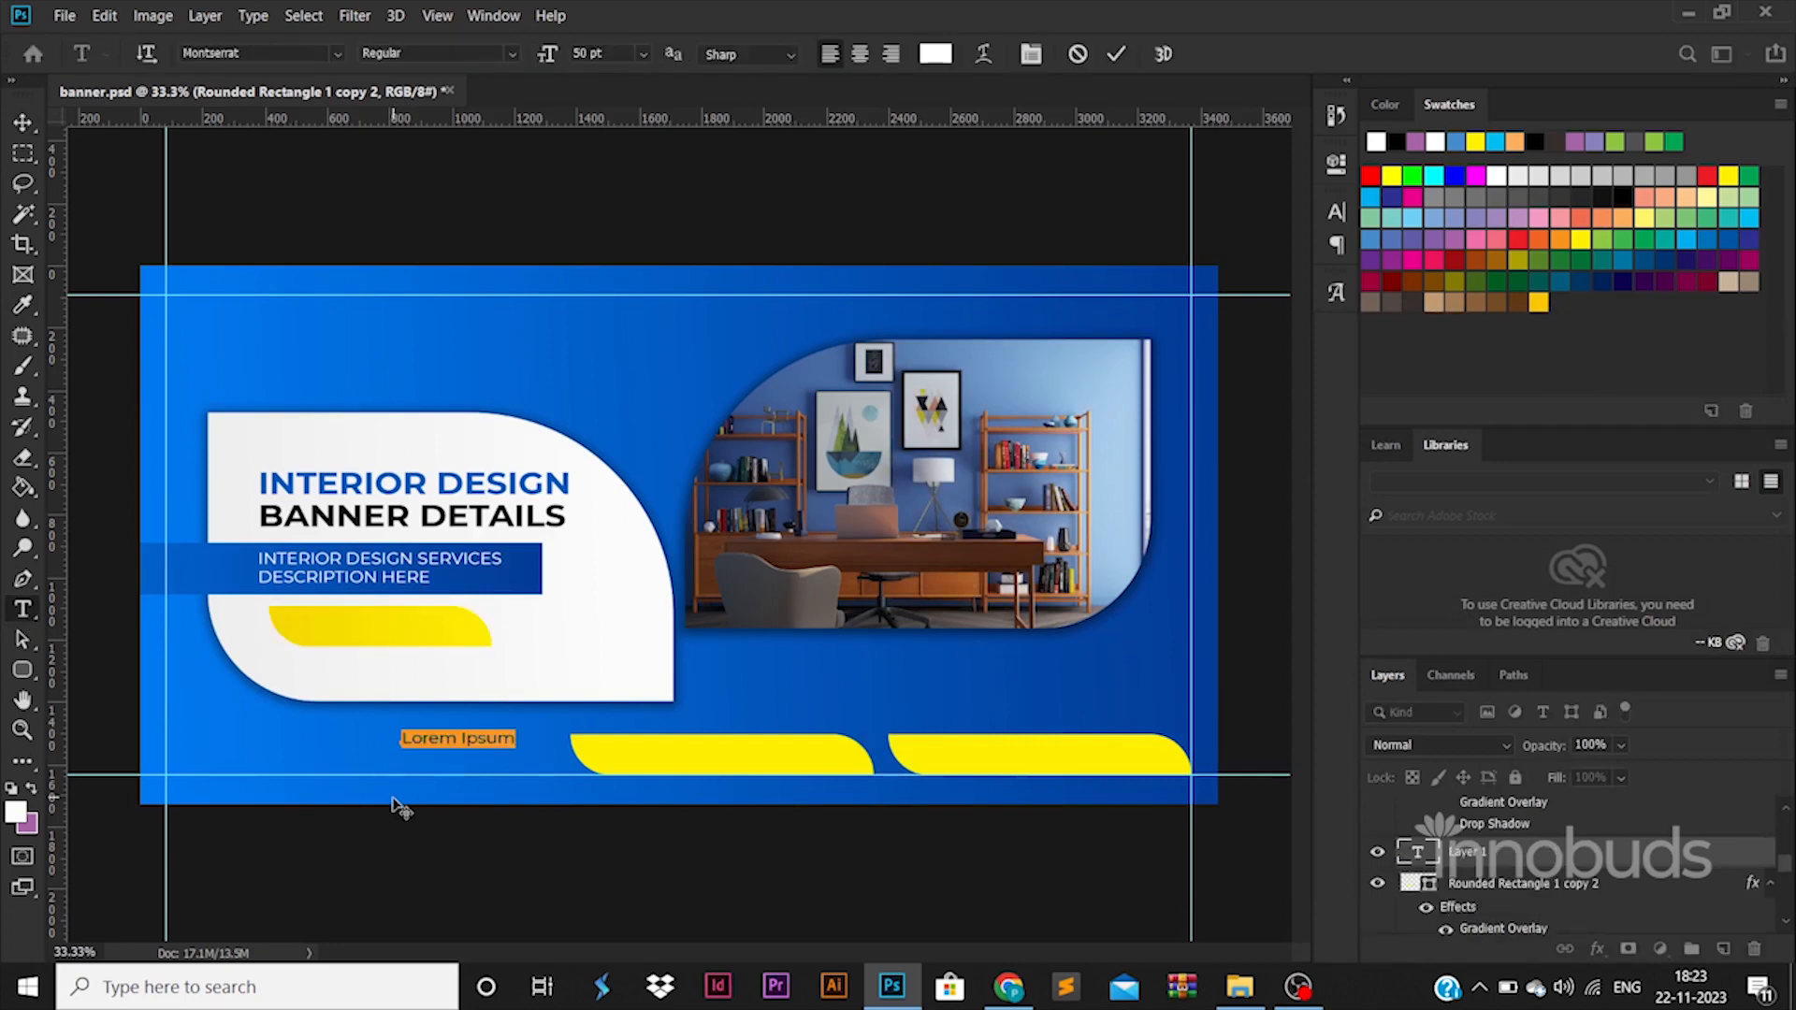
type("rwad")
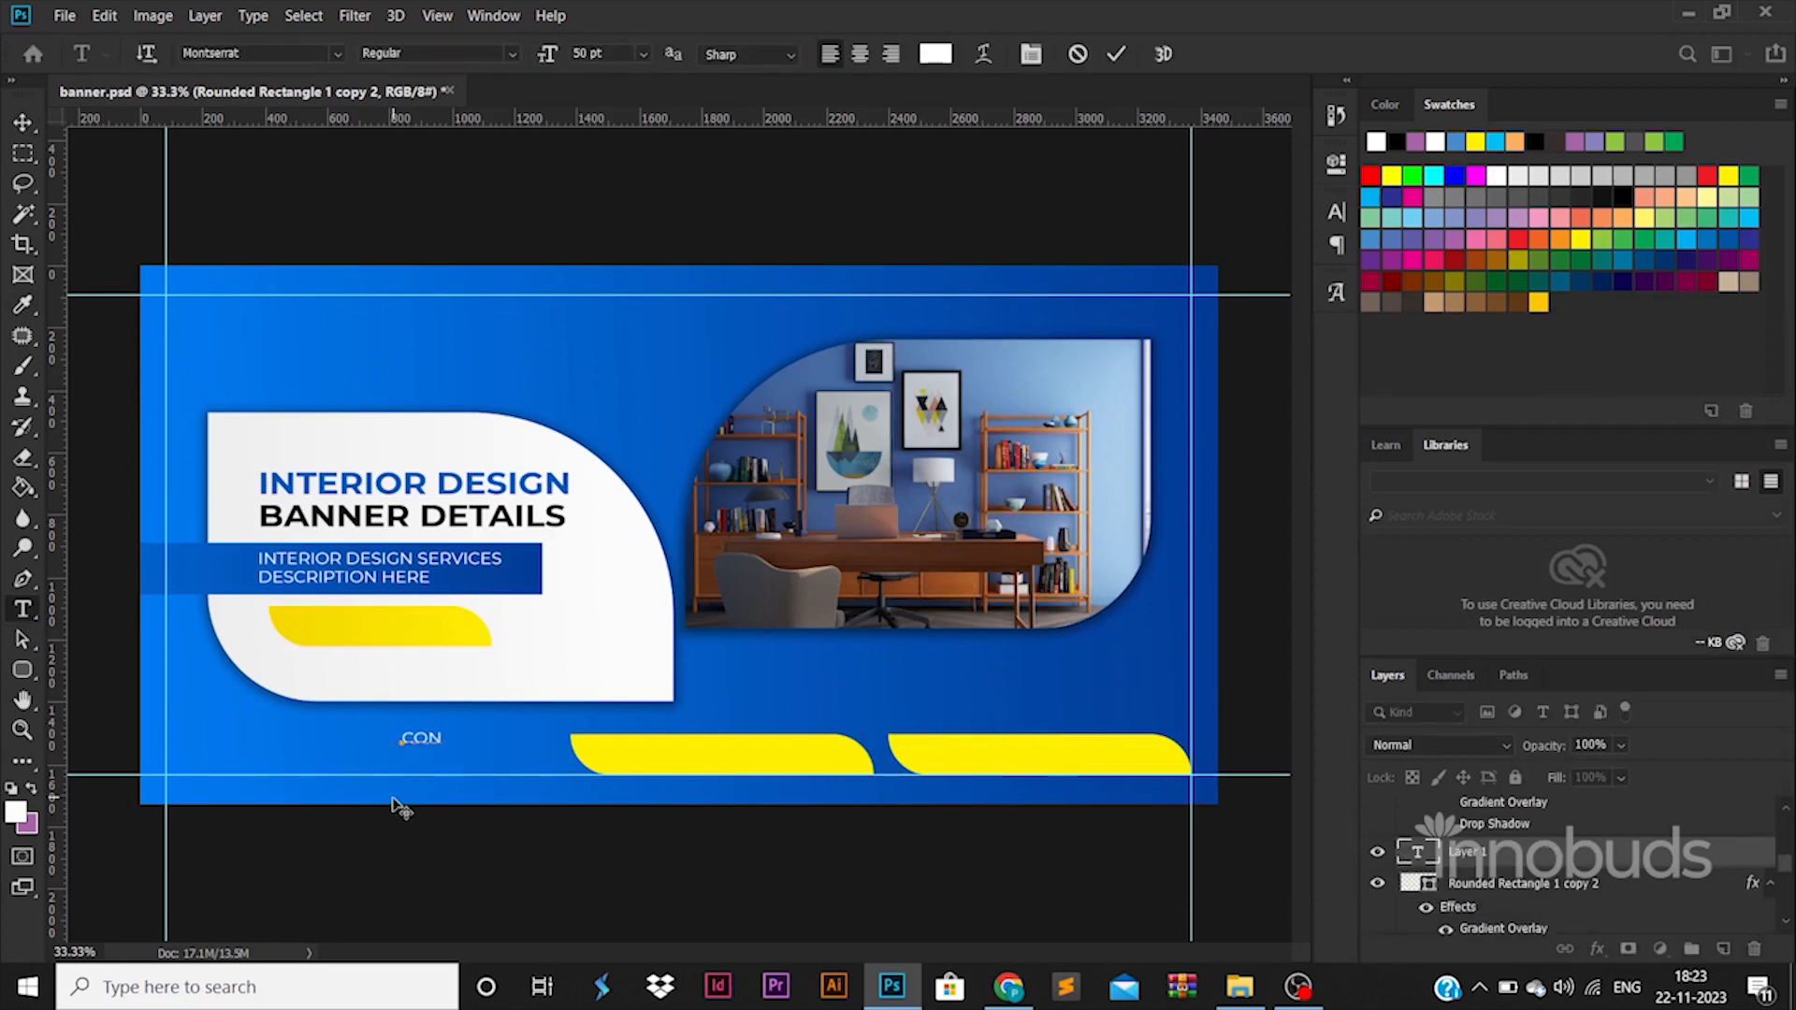
key("ctrl+a")
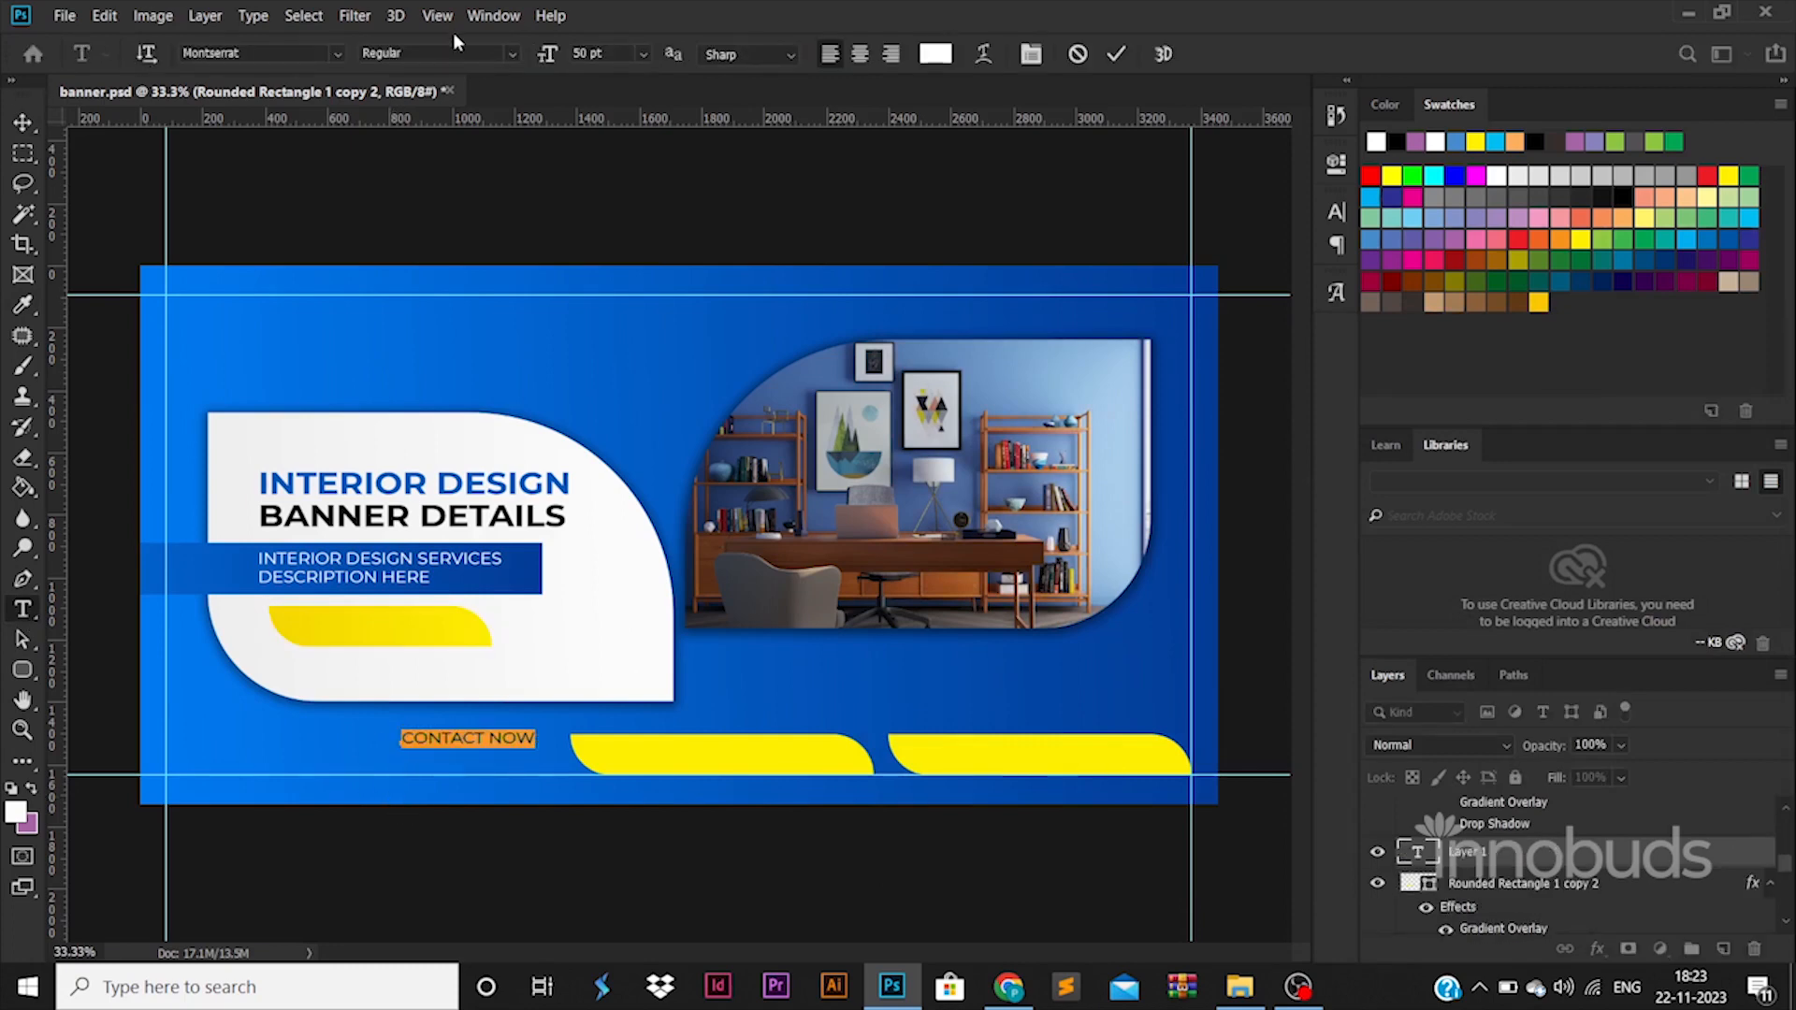
left_click(505, 54)
left_click(402, 338)
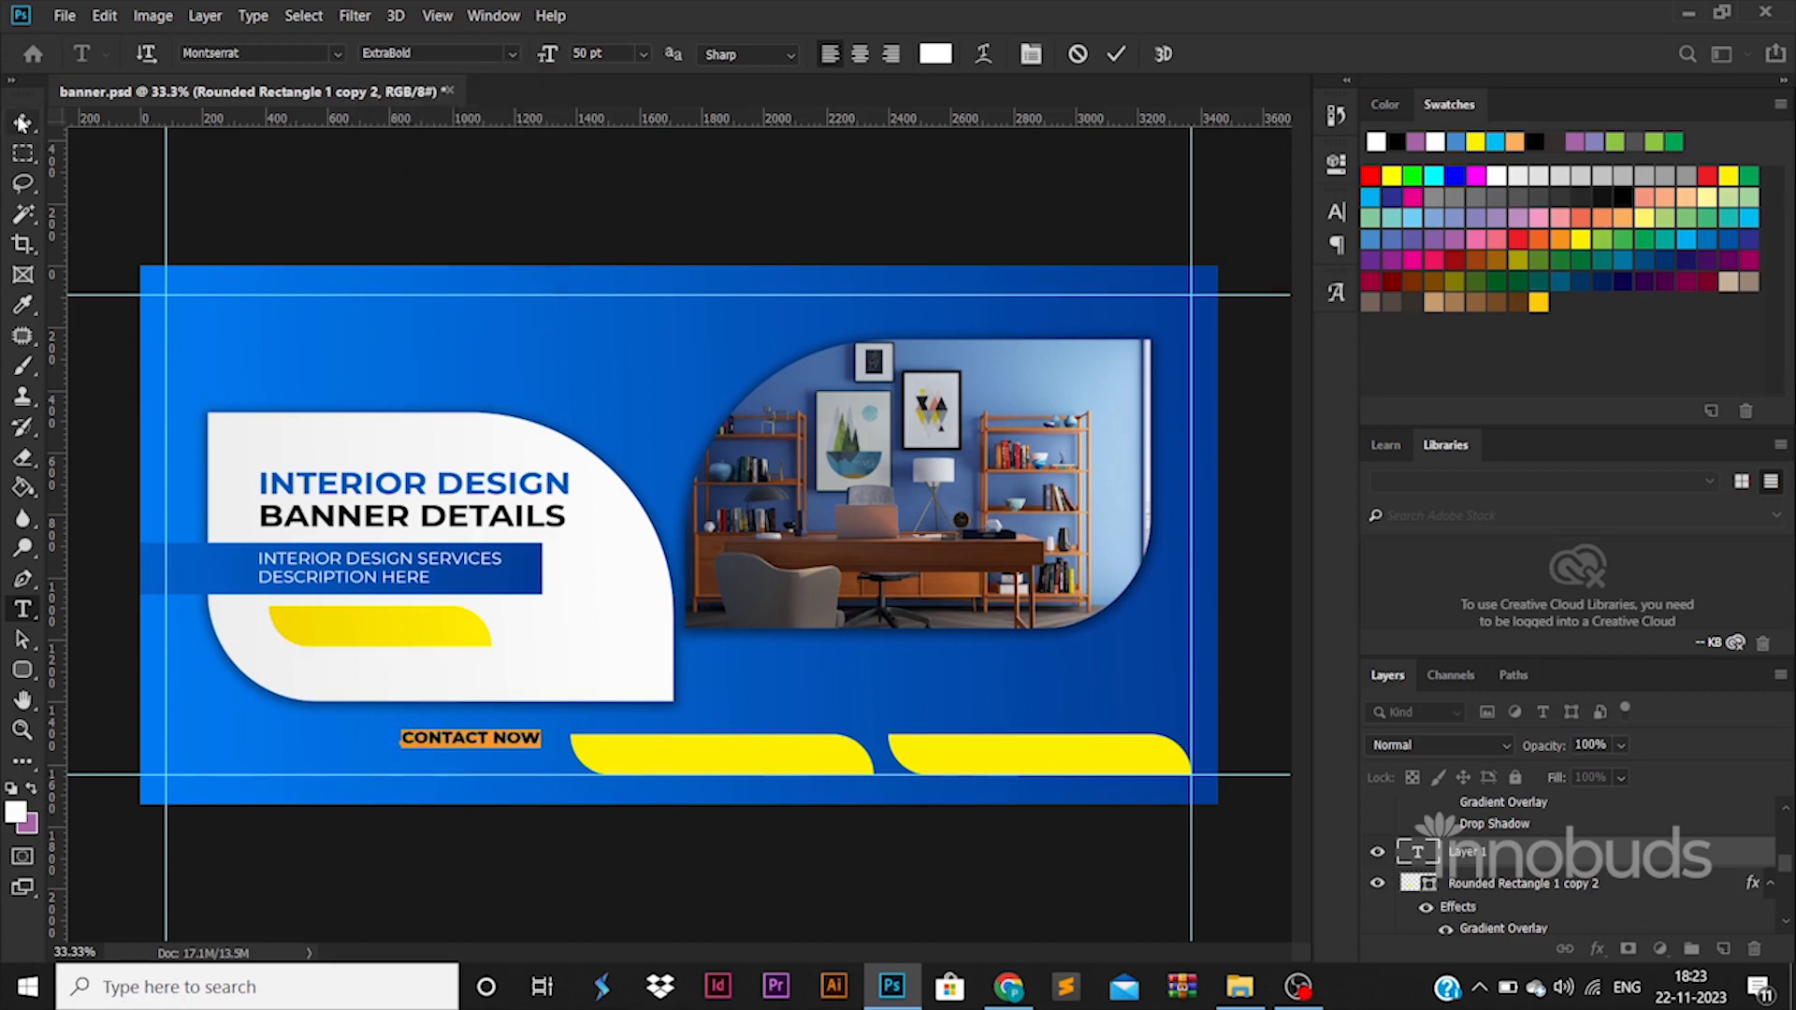
Recolor the CONTACT NOW text to black and place it centered on the yellow button under the description.
left_click(940, 60)
left_click(1227, 737)
left_click(1655, 436)
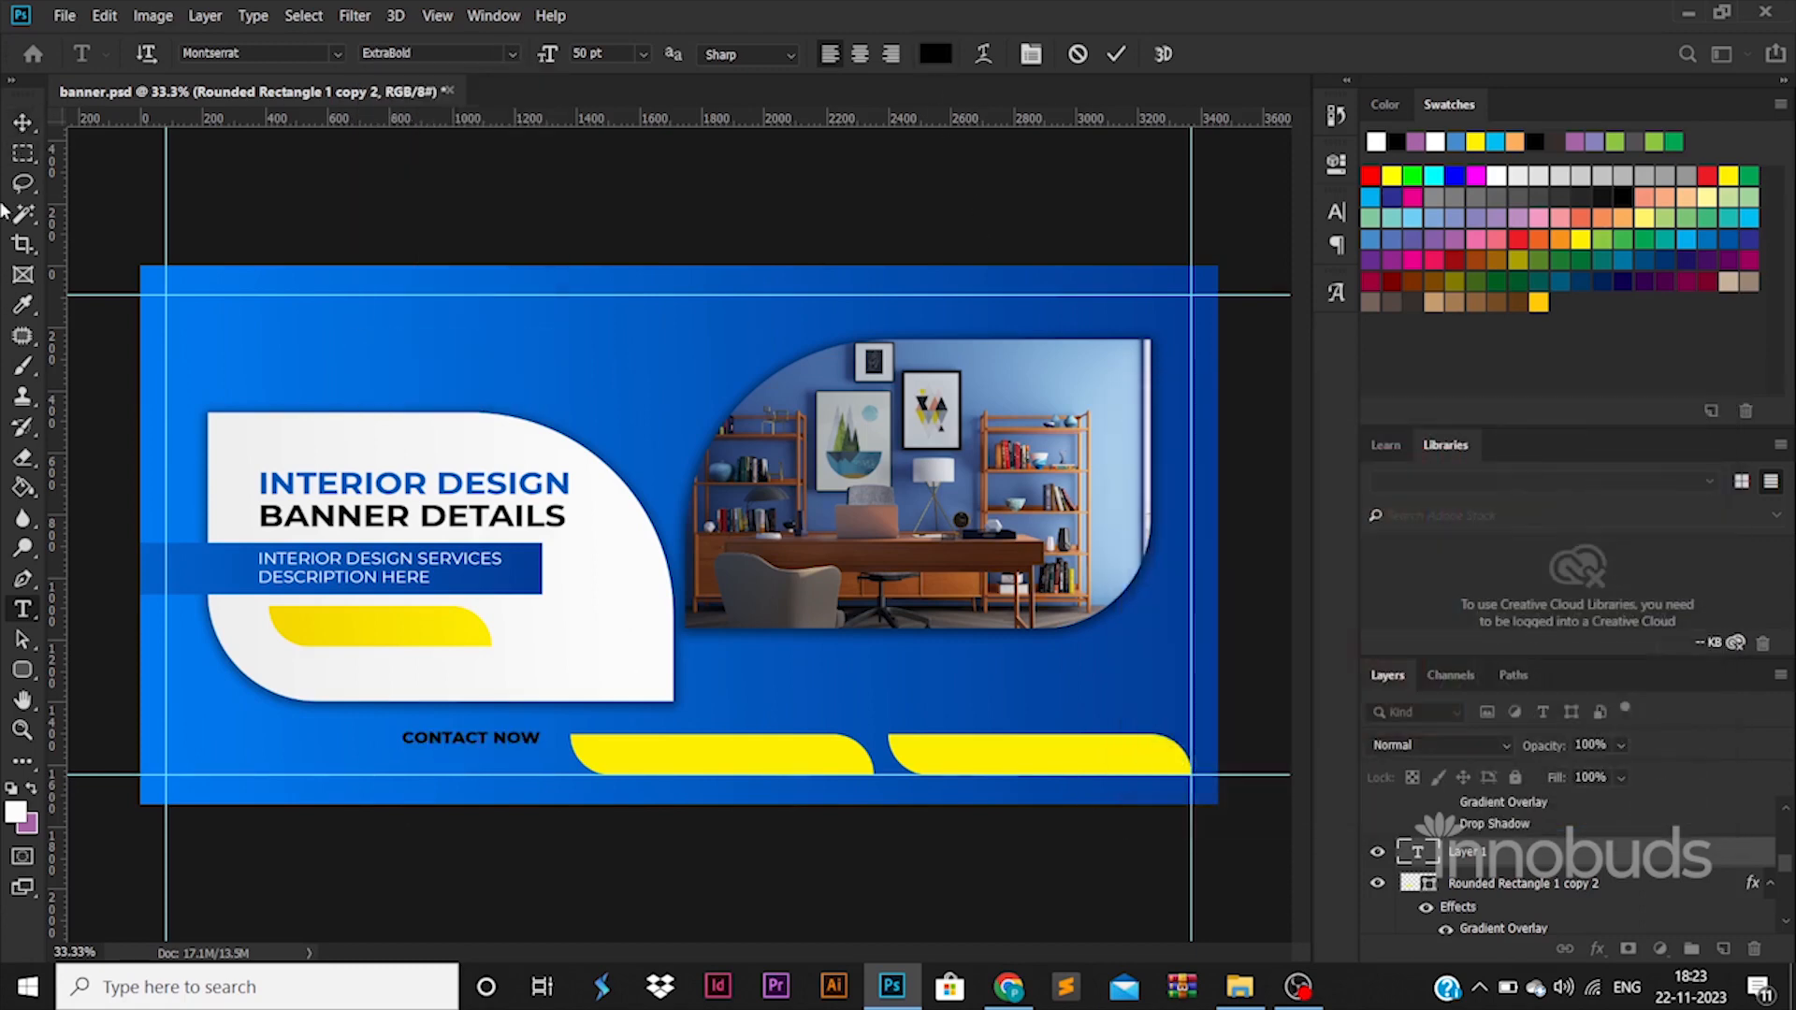
left_click(11, 125)
left_click_drag(502, 739, 409, 627)
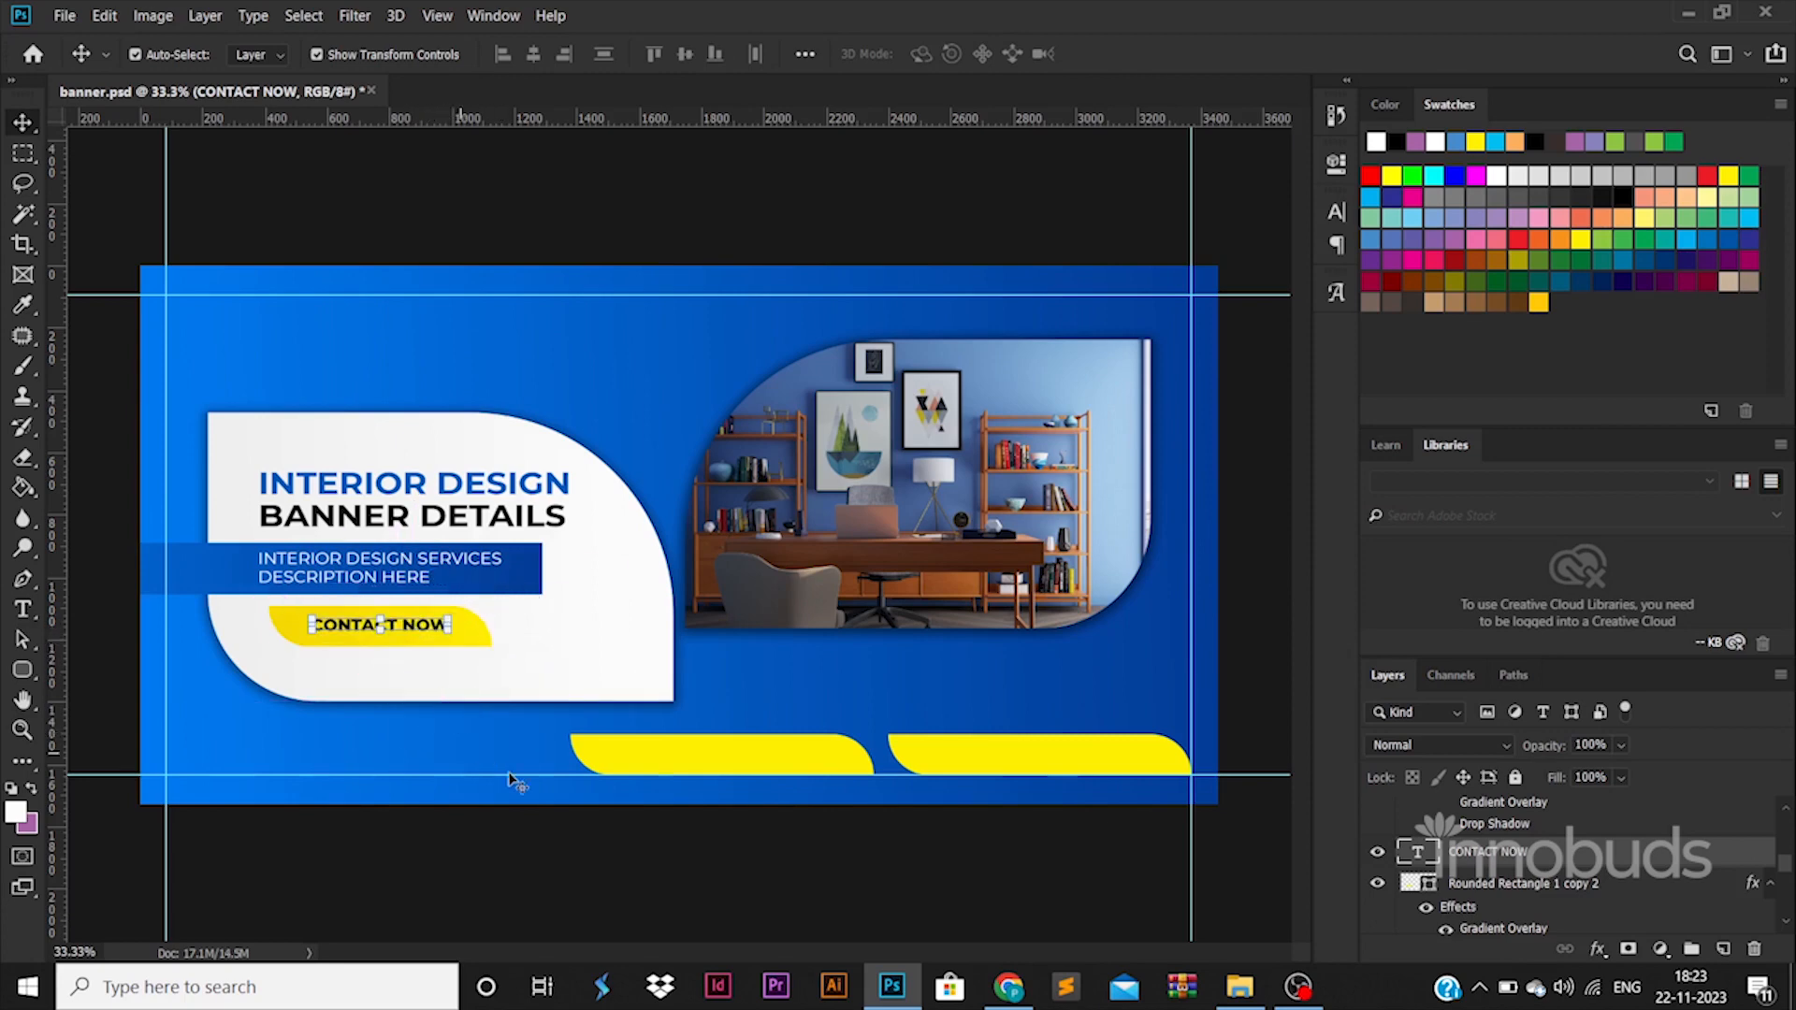
Place the email.png and globe.png icons from the ICONS folder into the banner document.
left_click(1103, 929)
left_click(1240, 987)
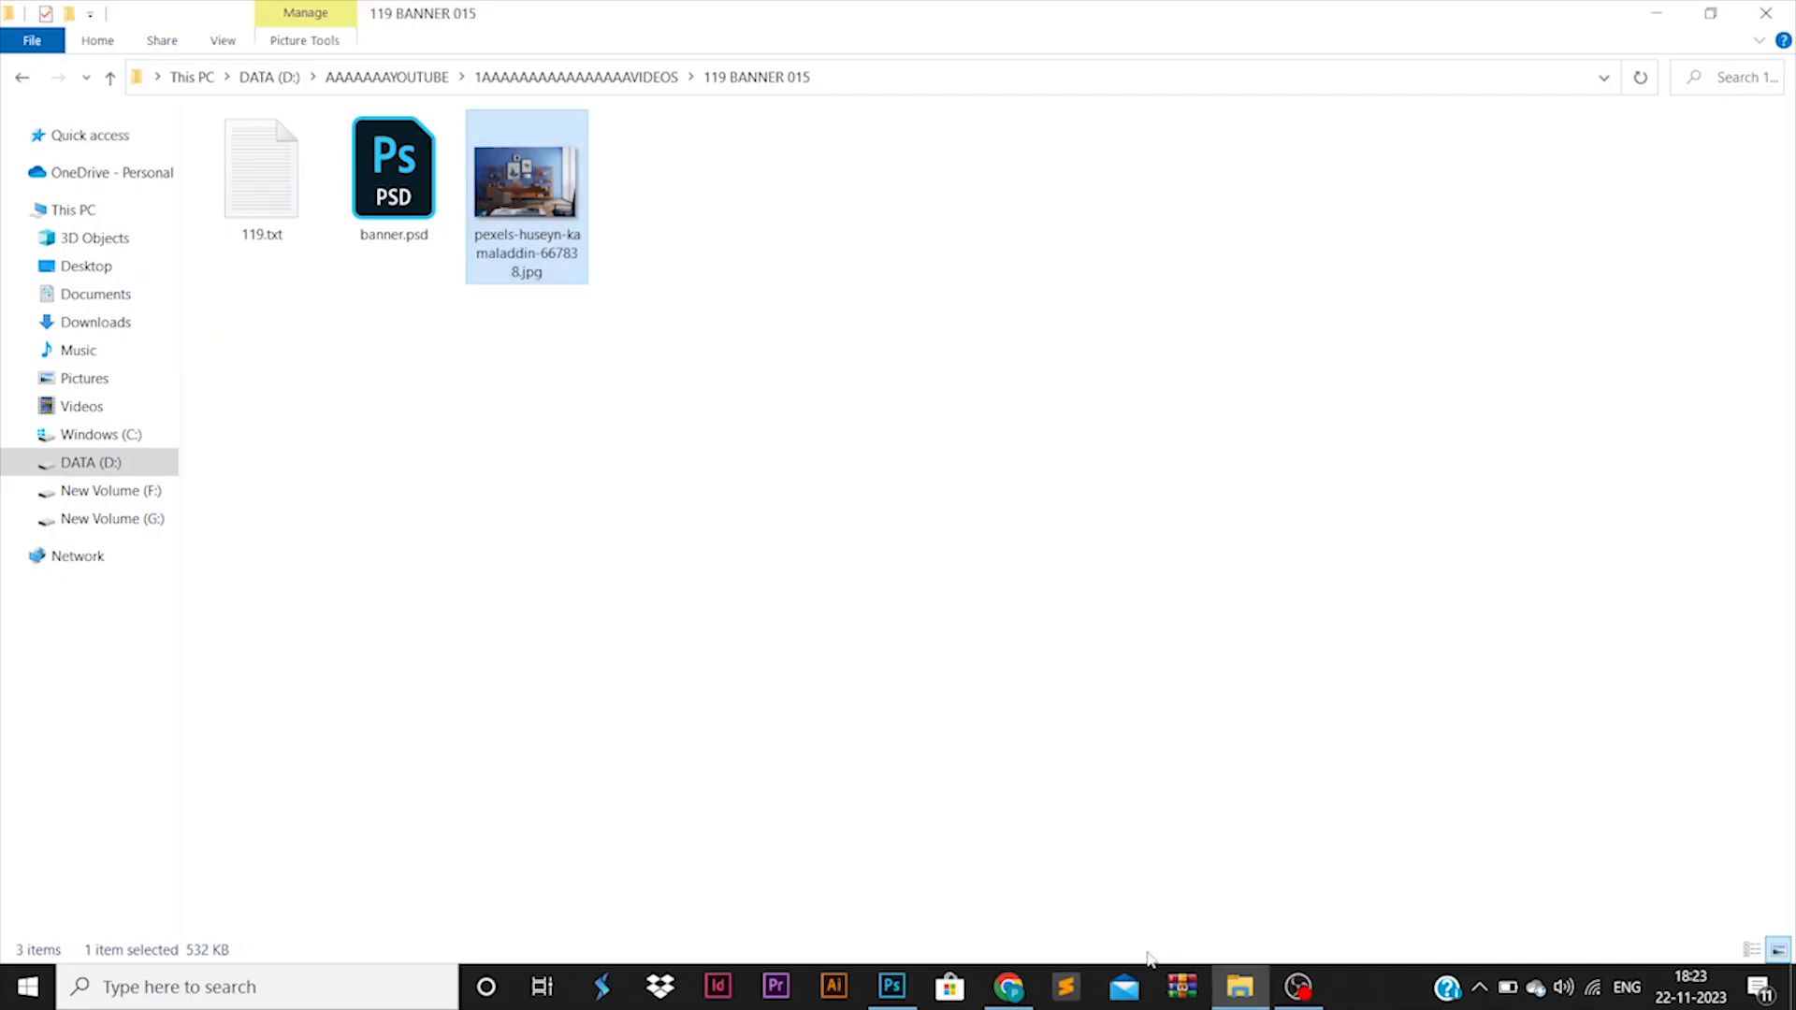
left_click(642, 78)
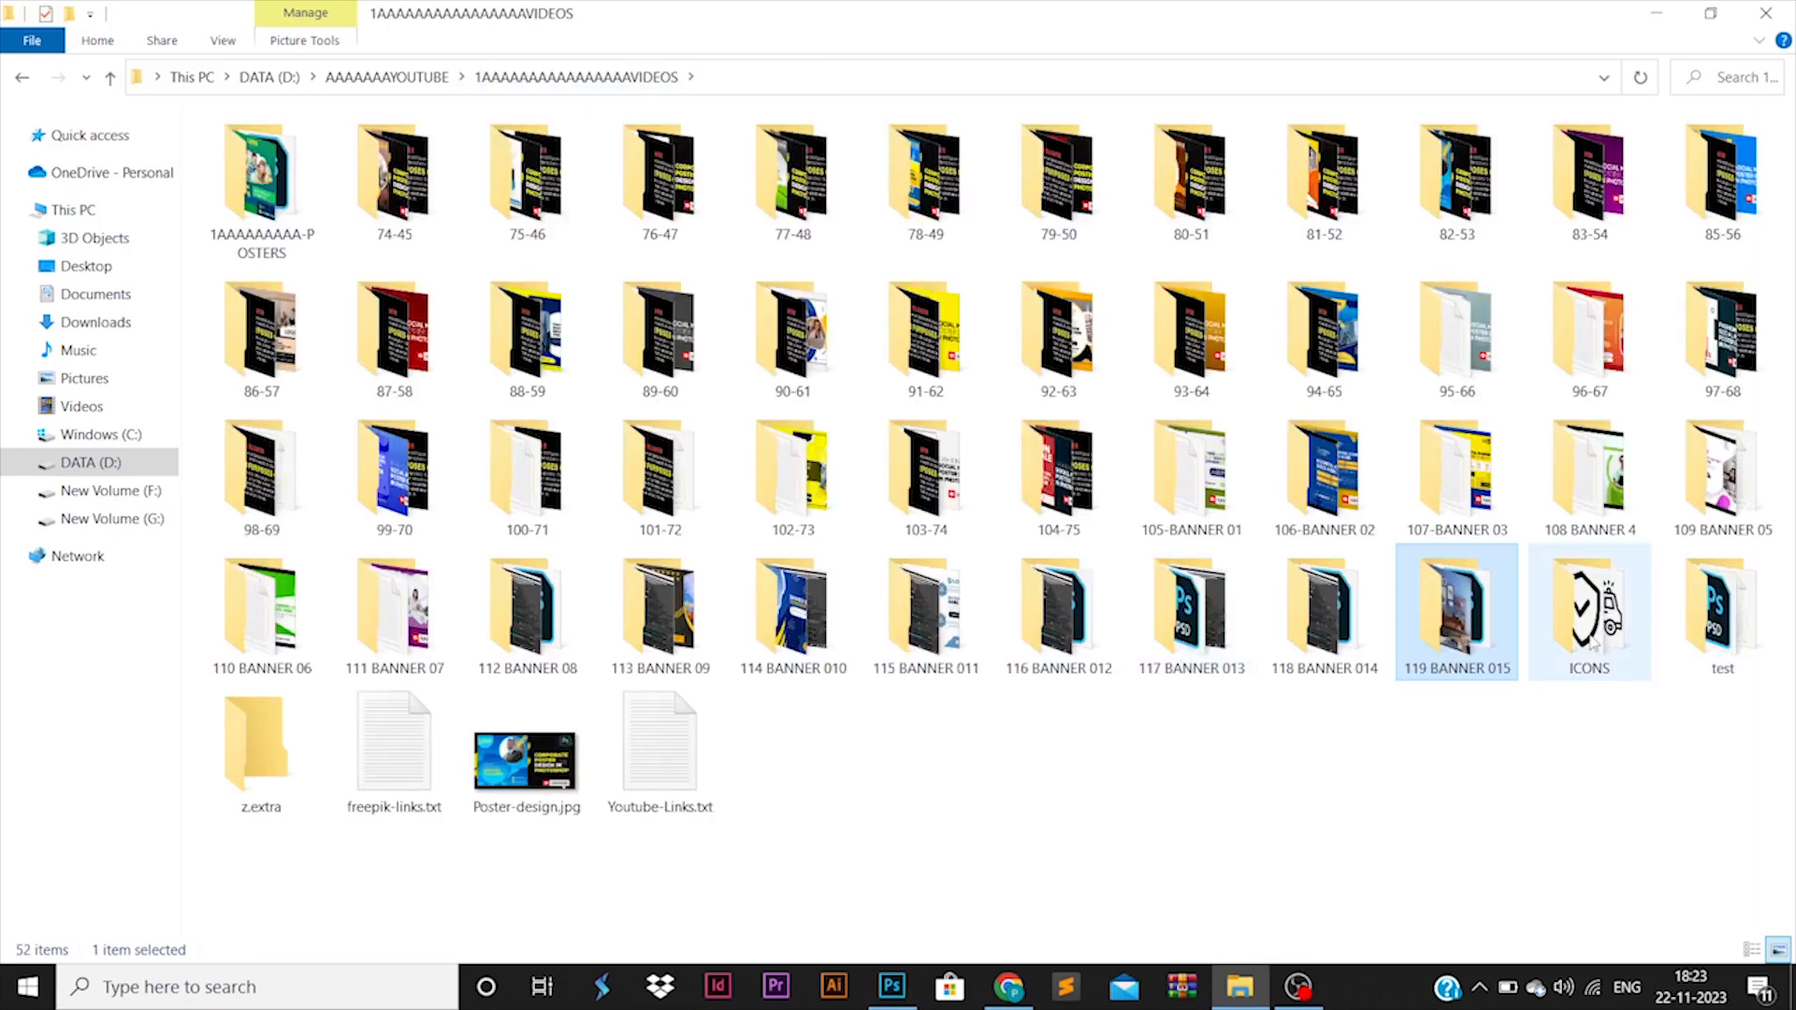
double_click(1591, 608)
left_click(394, 239)
left_click(527, 173)
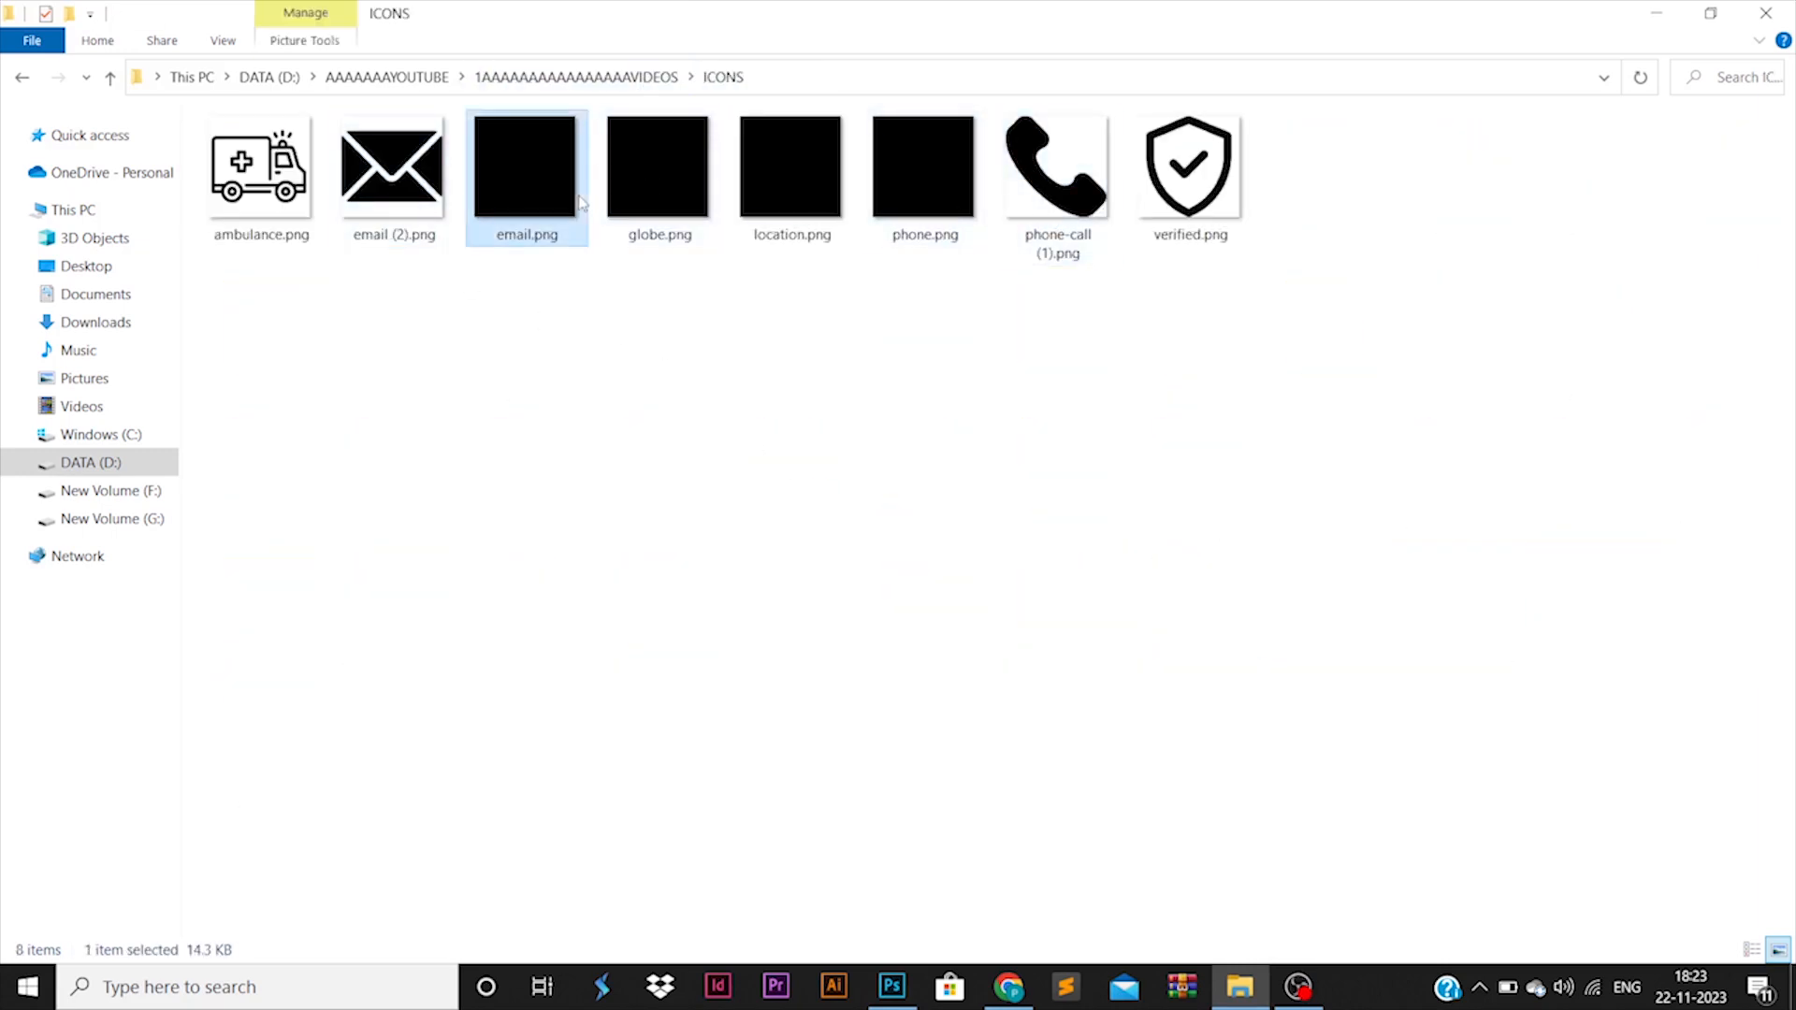
left_click(653, 171, "ctrl")
left_click_drag(653, 171, 678, 533)
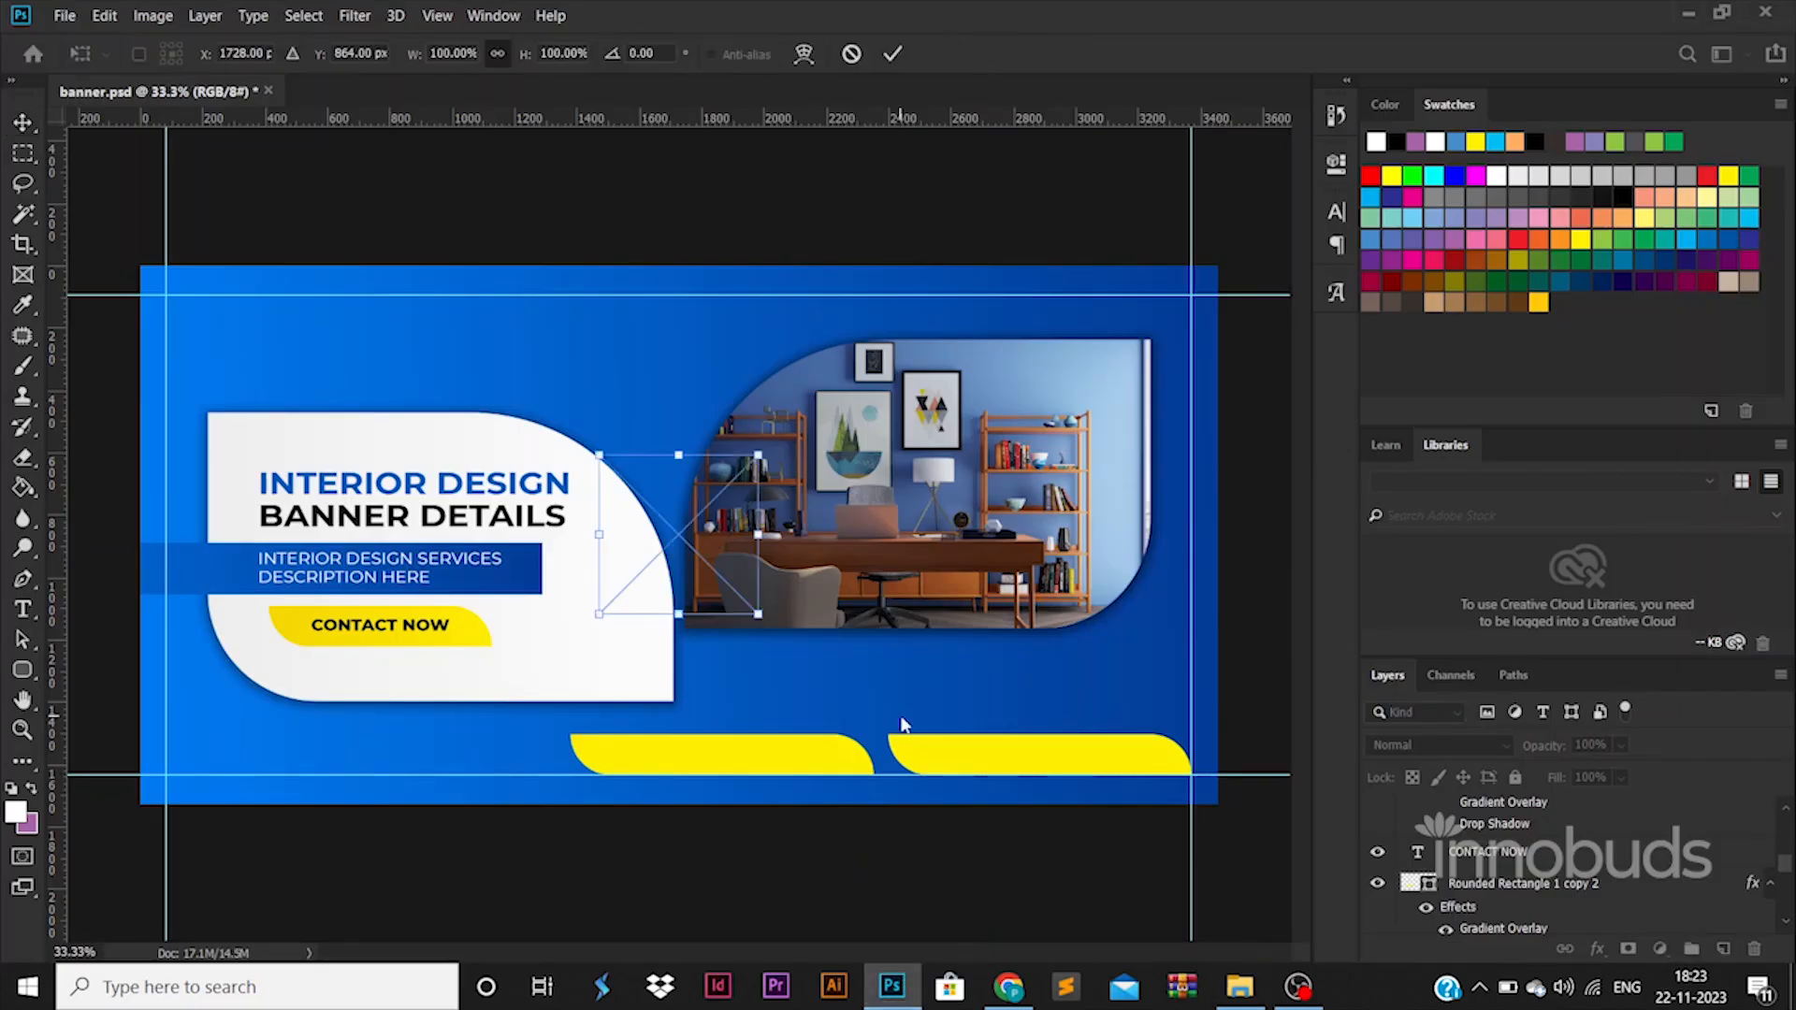
key("Return")
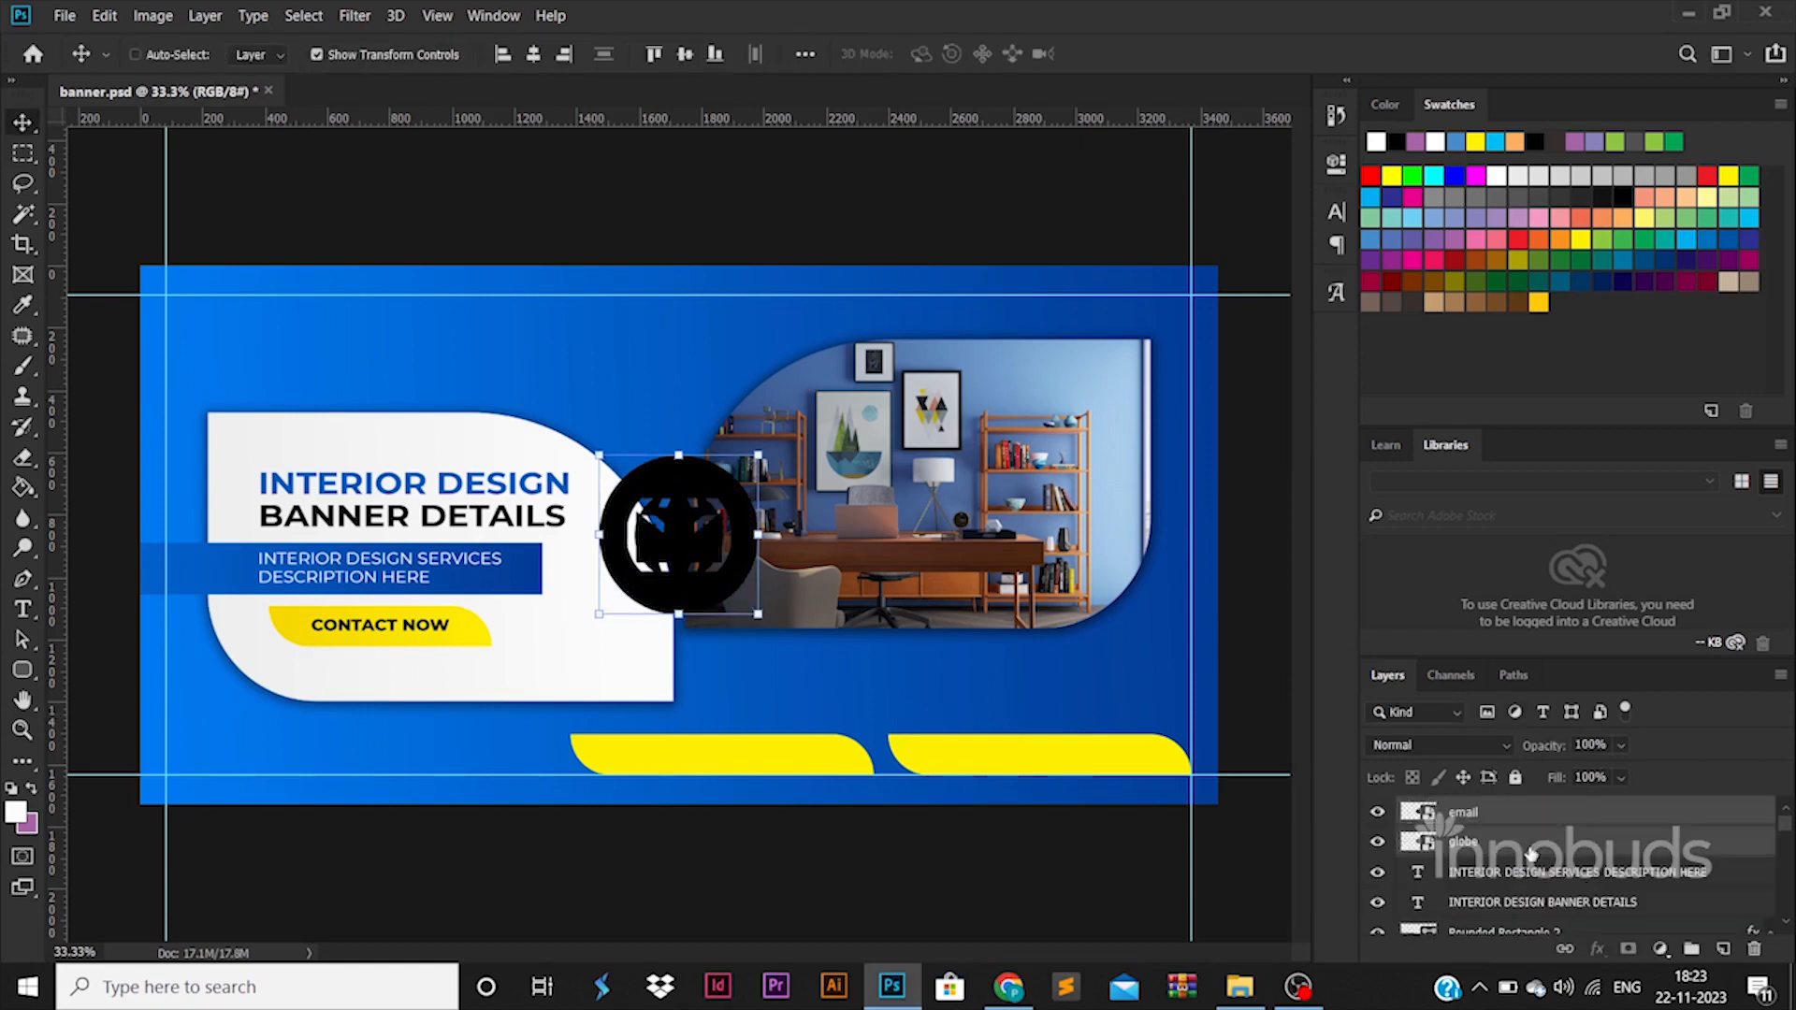
Scale both icons to about 16.8% and place the globe on the first yellow bar and the envelope on the second.
left_click_drag(758, 456, 629, 584)
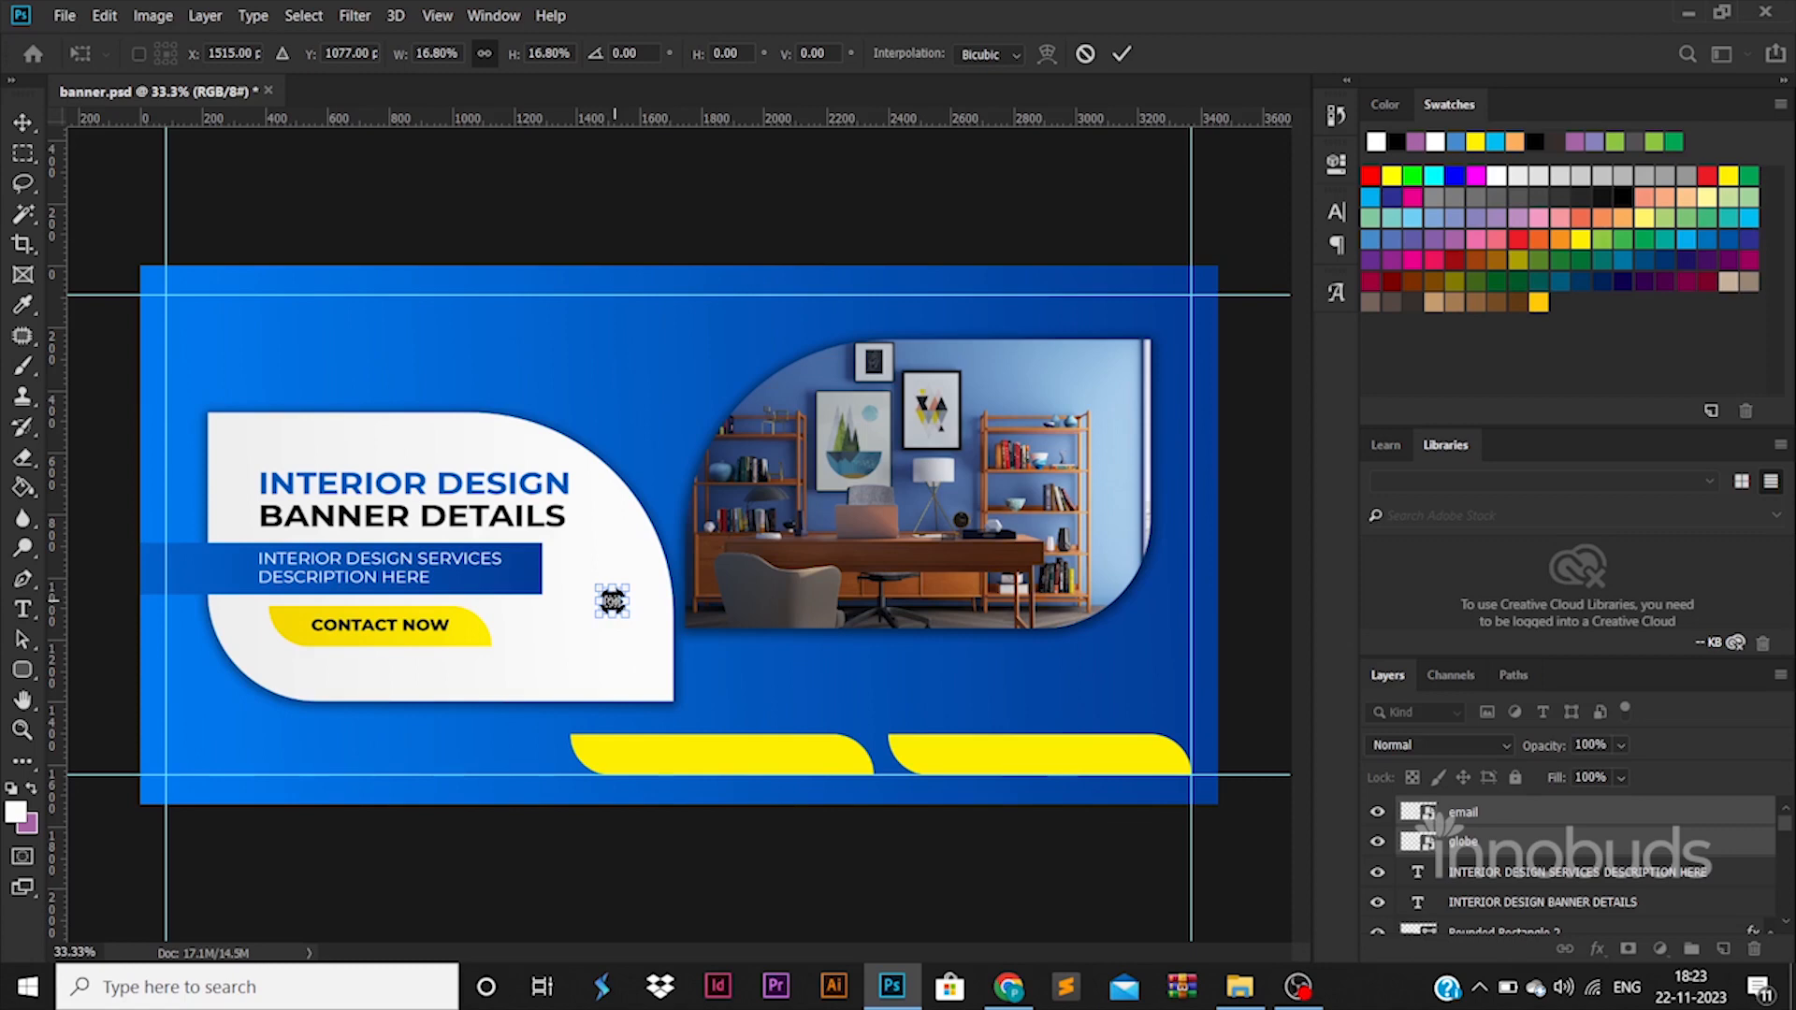
key("ctrl+plus")
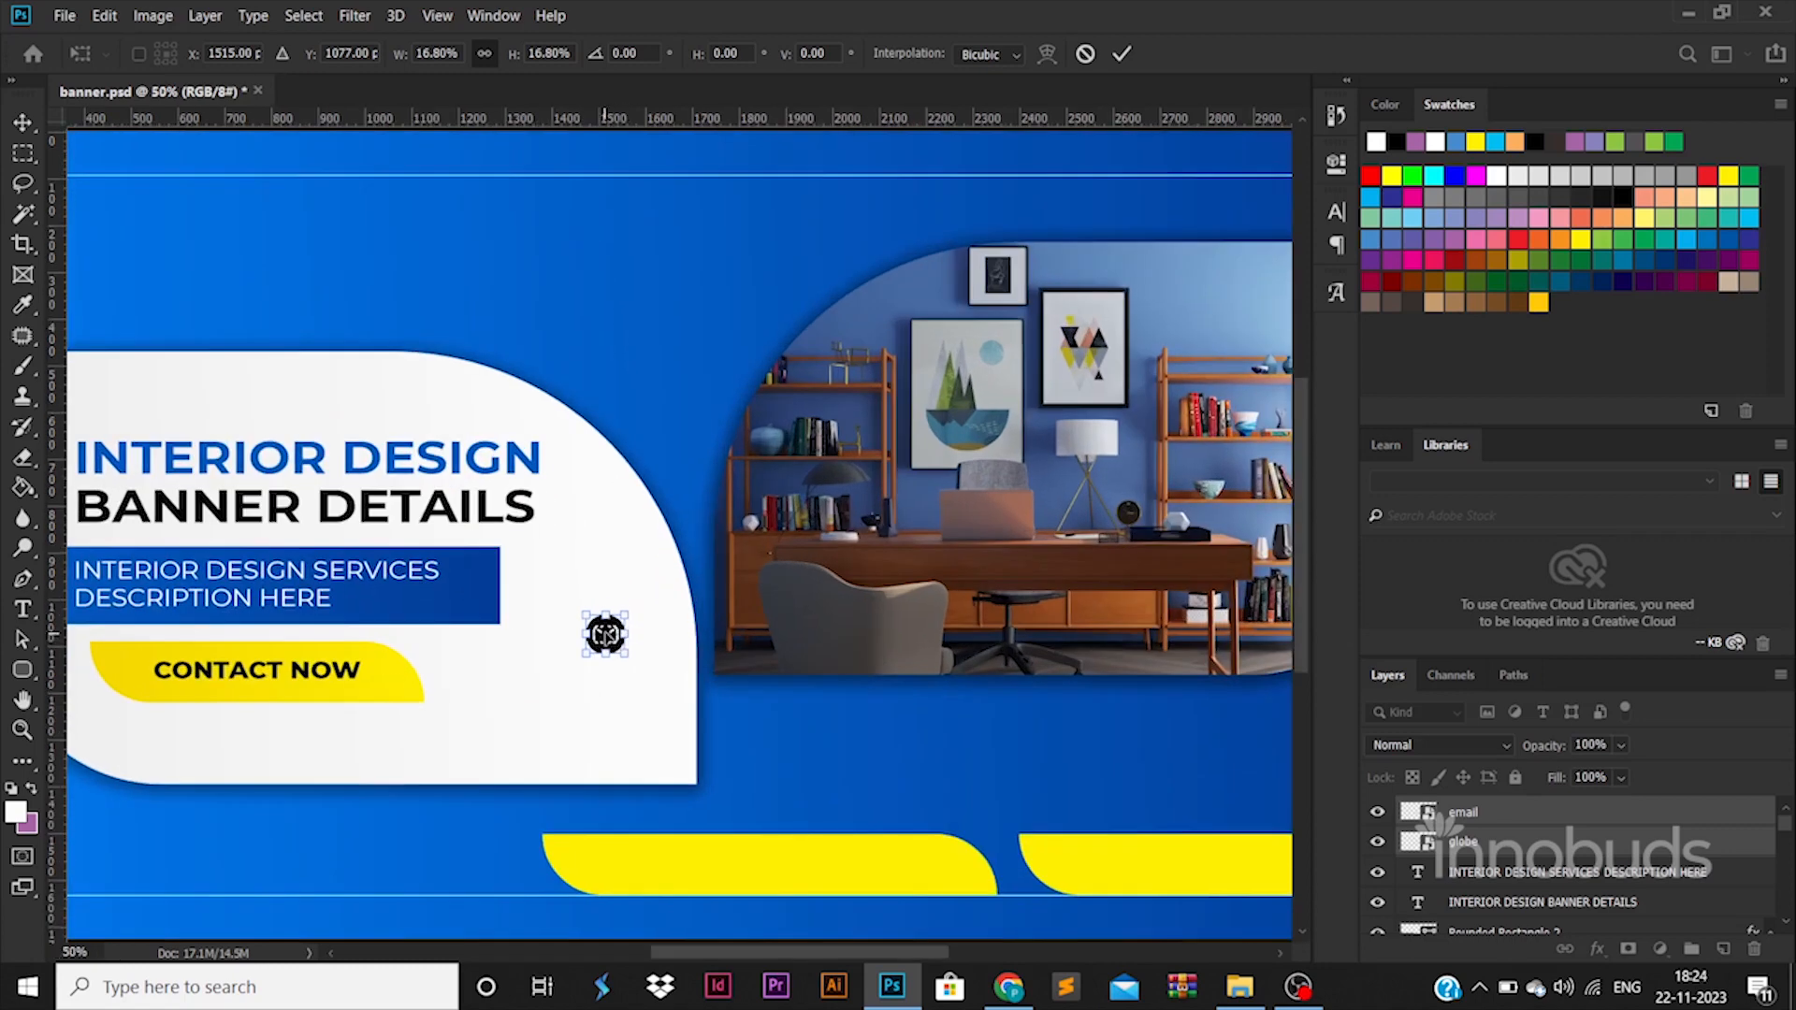
left_click_drag(602, 629, 1085, 870)
key("Return")
key("t")
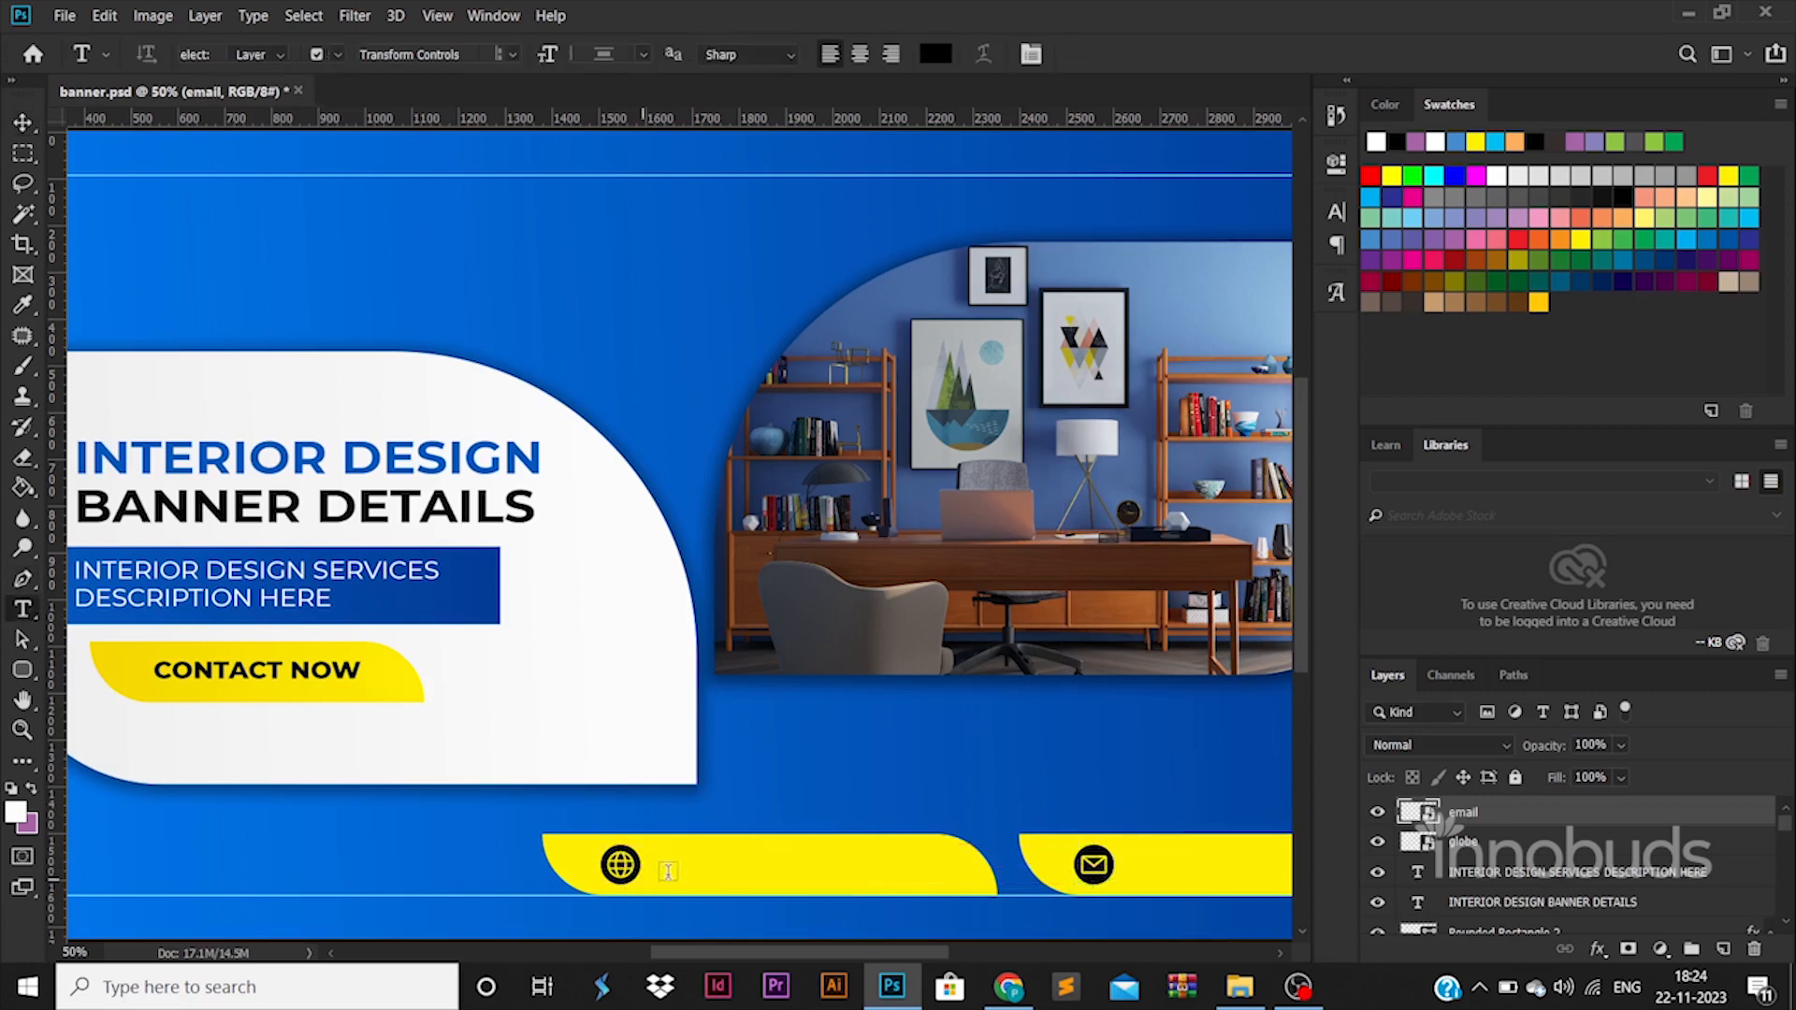
left_click(688, 865)
type("www.website.com")
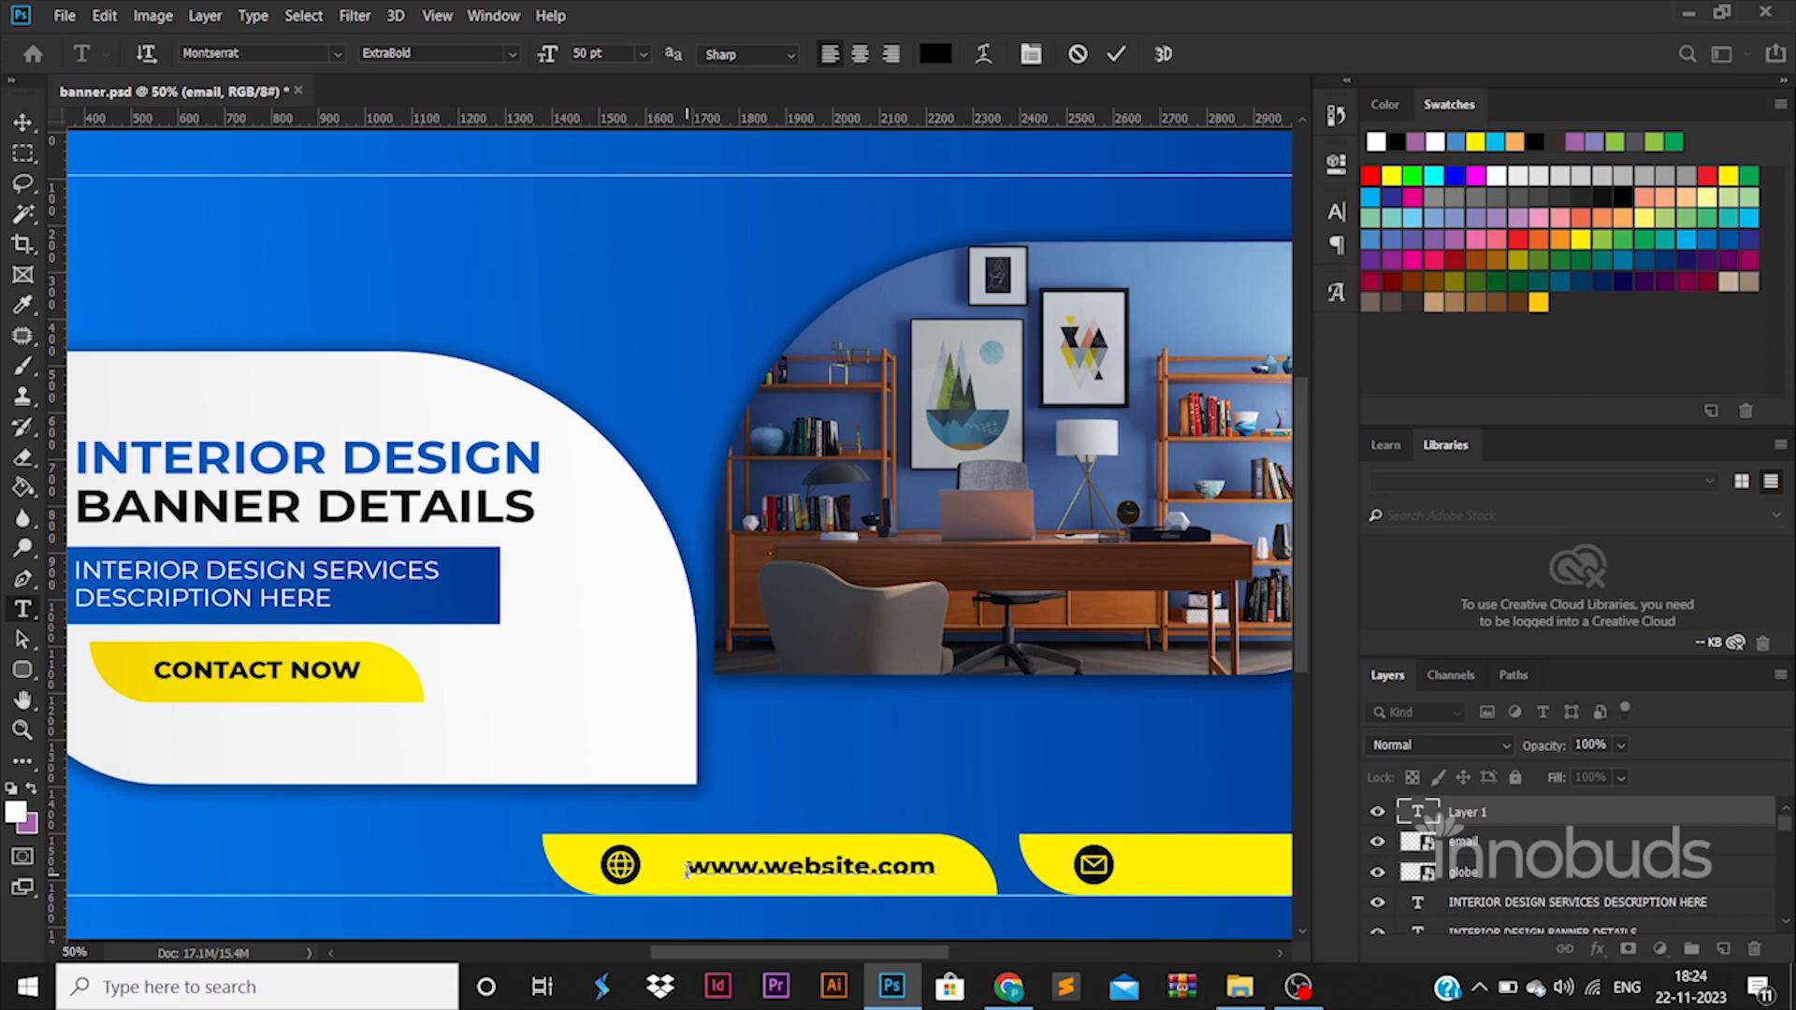
left_click_drag(688, 867, 918, 867)
left_click(512, 53)
left_click(449, 192)
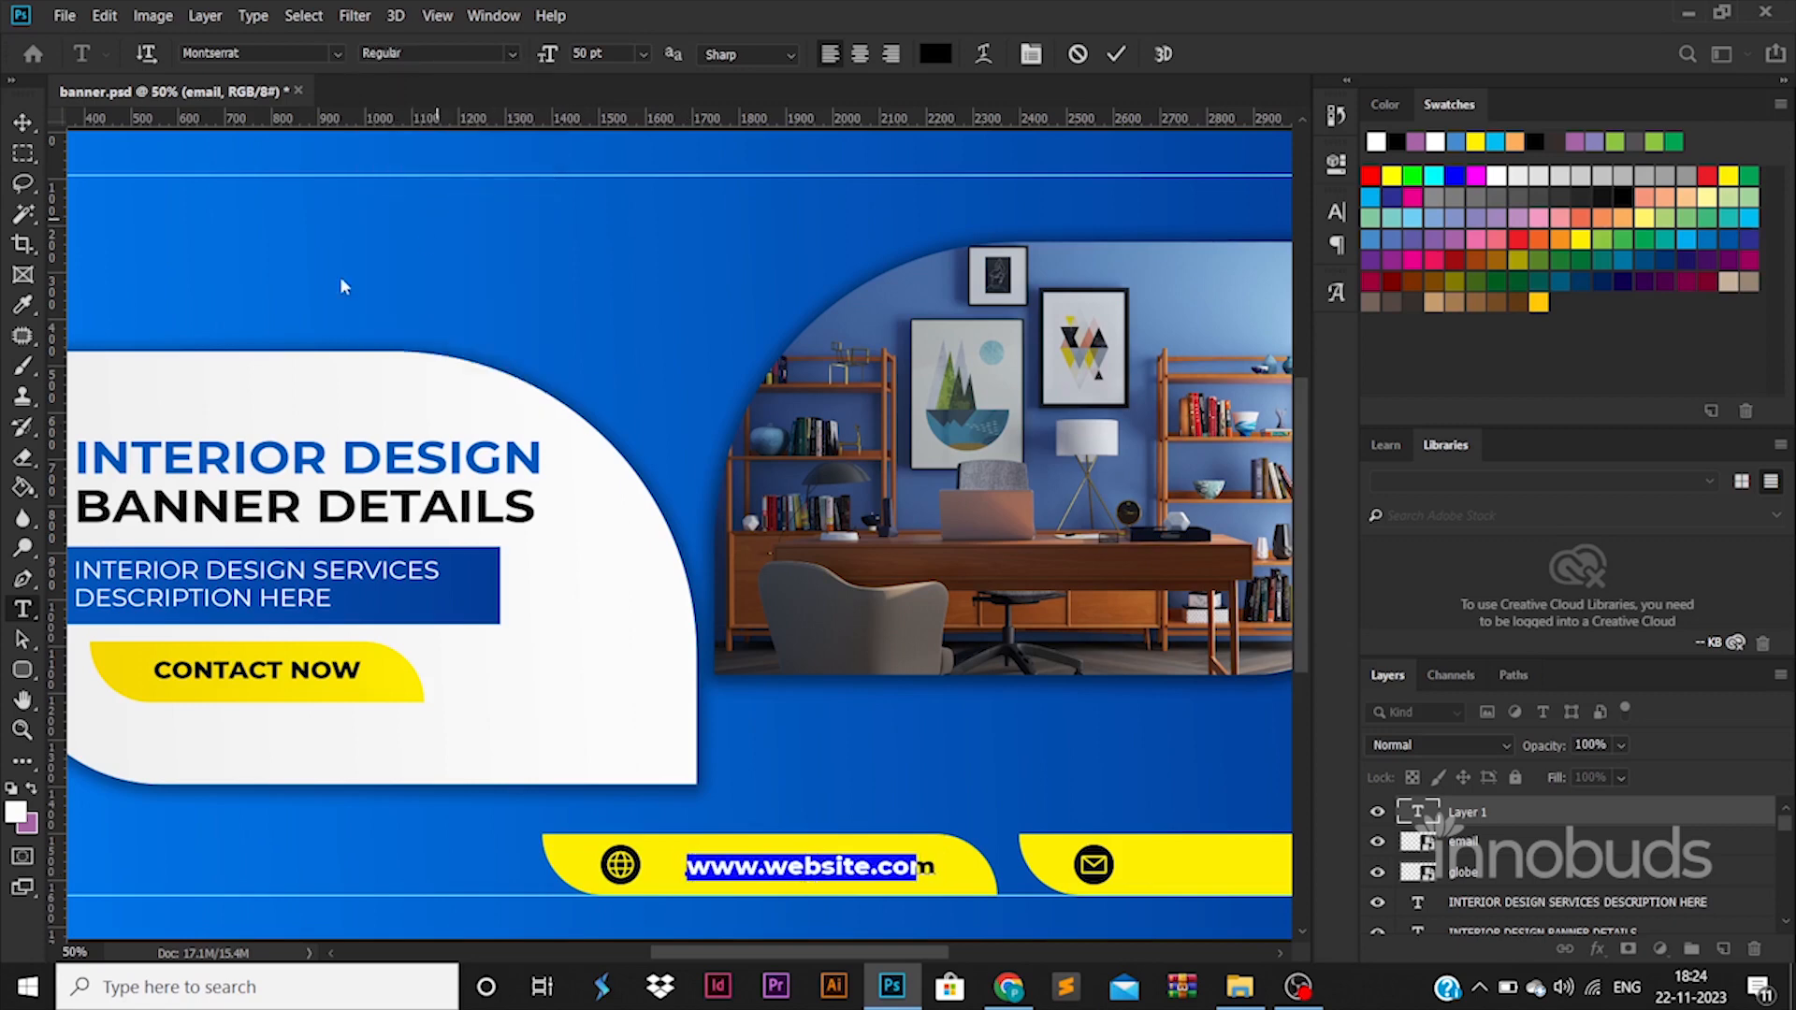
left_click(23, 125)
left_click_drag(863, 867, 831, 867)
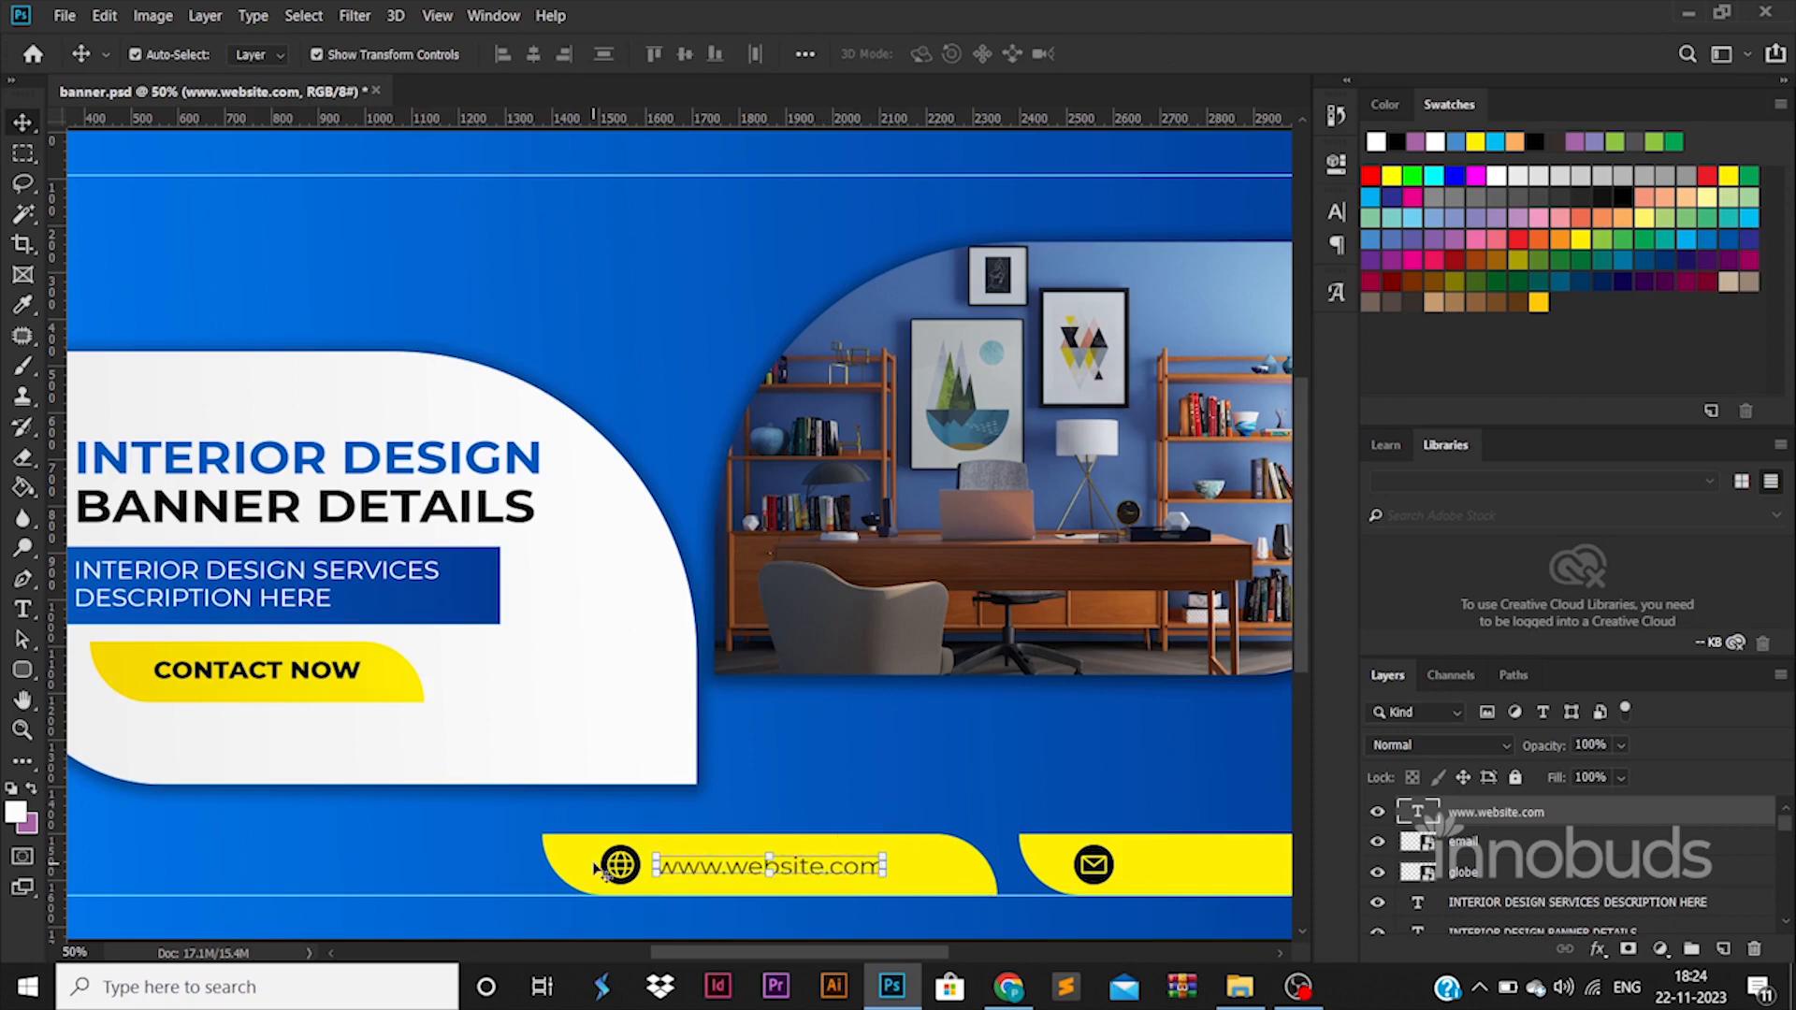
Select the website text together with the globe icon and center the pair on the first yellow bar.
left_click(721, 881)
left_click(739, 739)
left_click(693, 727)
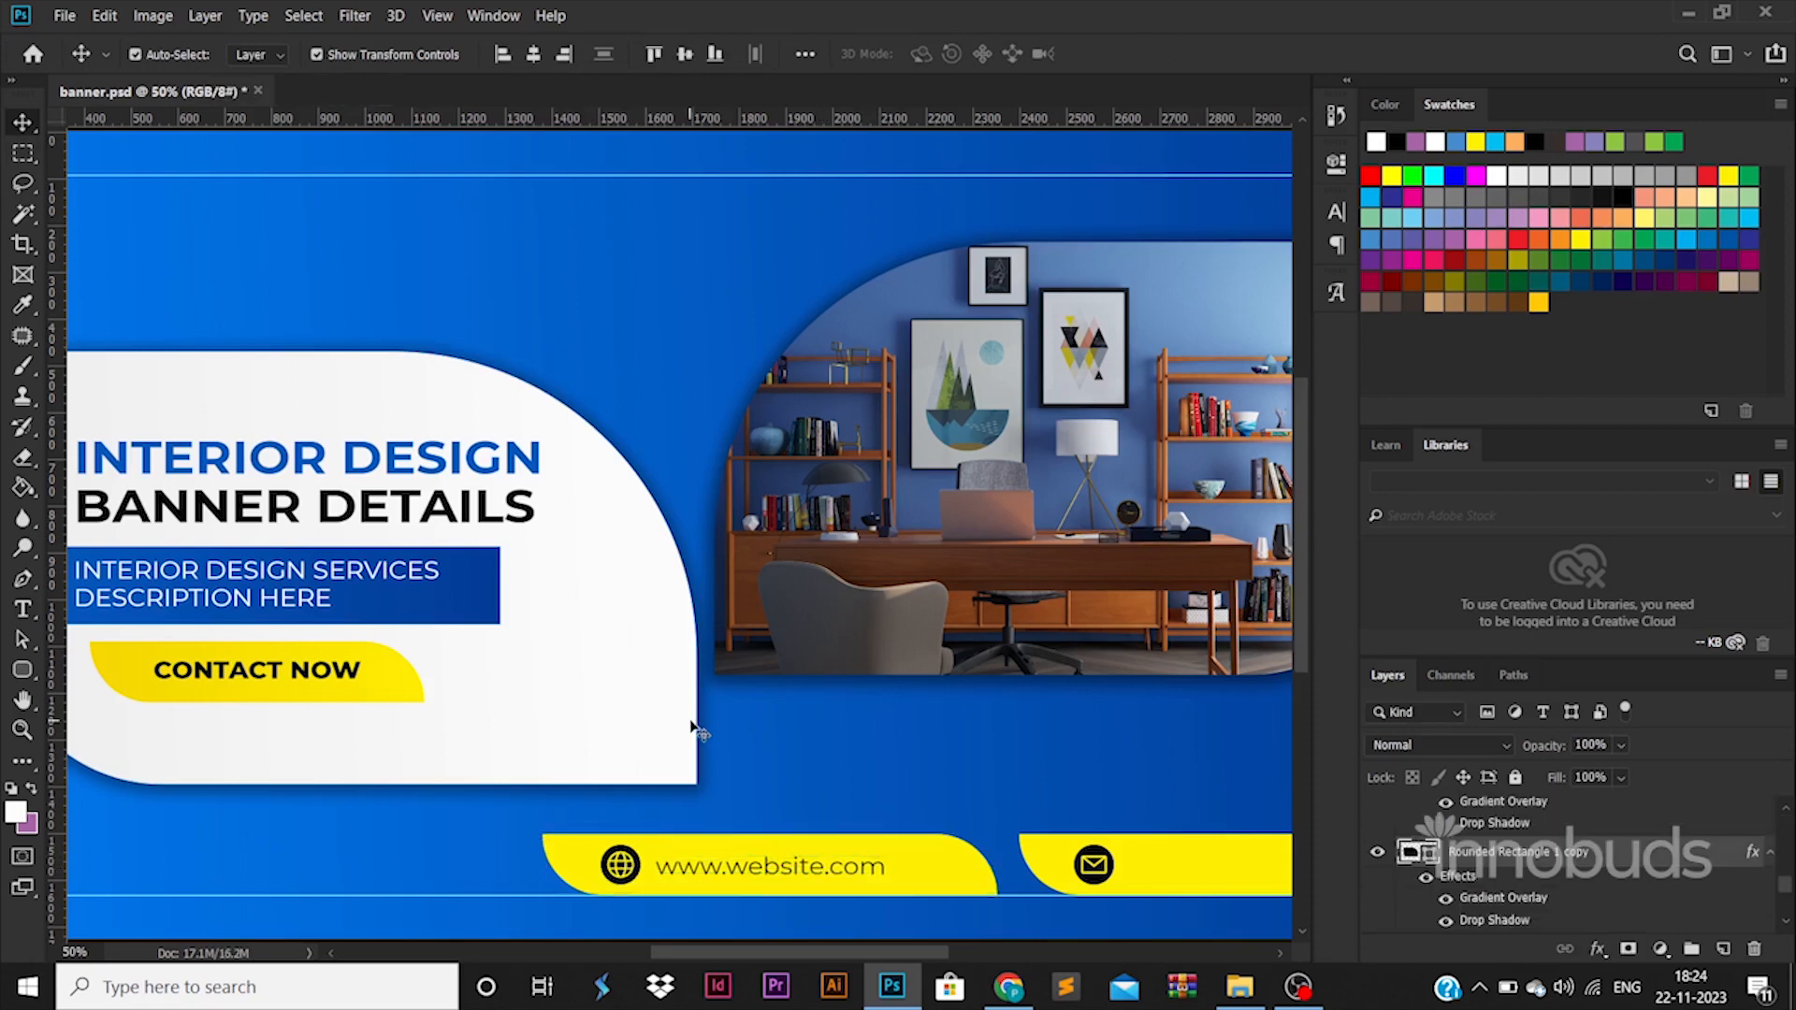
left_click(786, 867)
left_click(1527, 850, "ctrl")
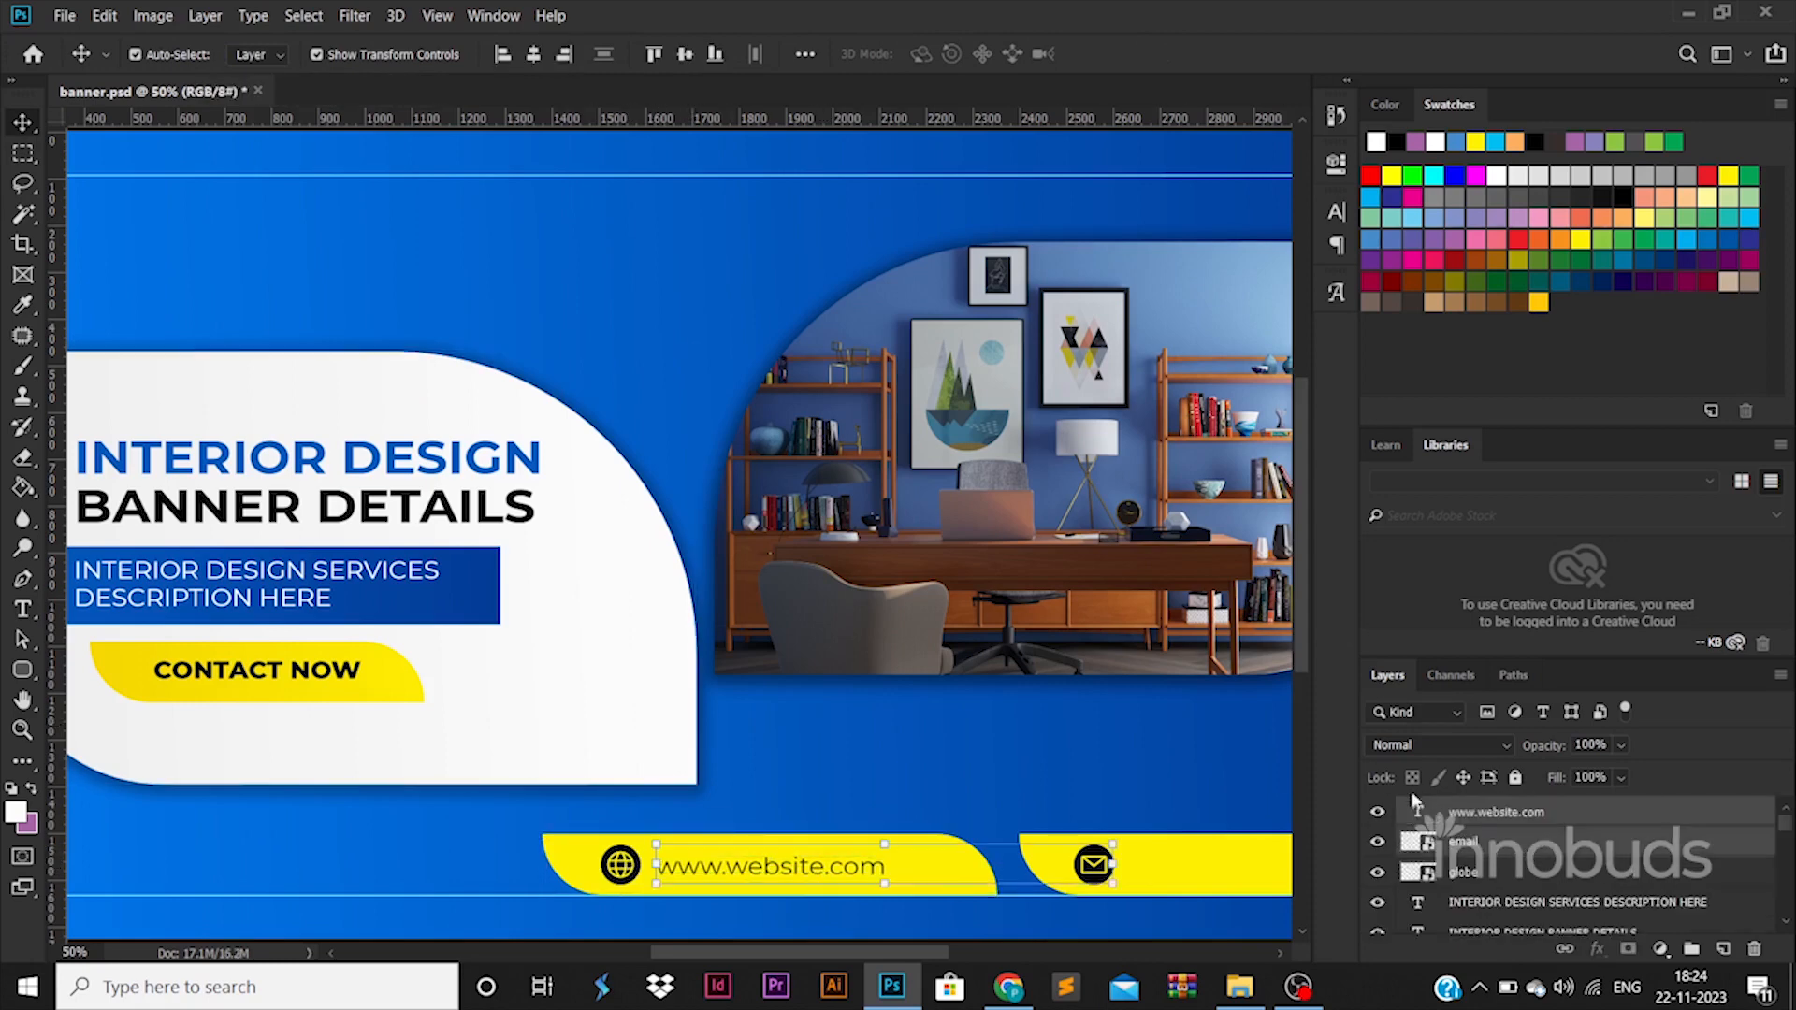
left_click(1515, 842, "ctrl")
left_click(1504, 875, "ctrl")
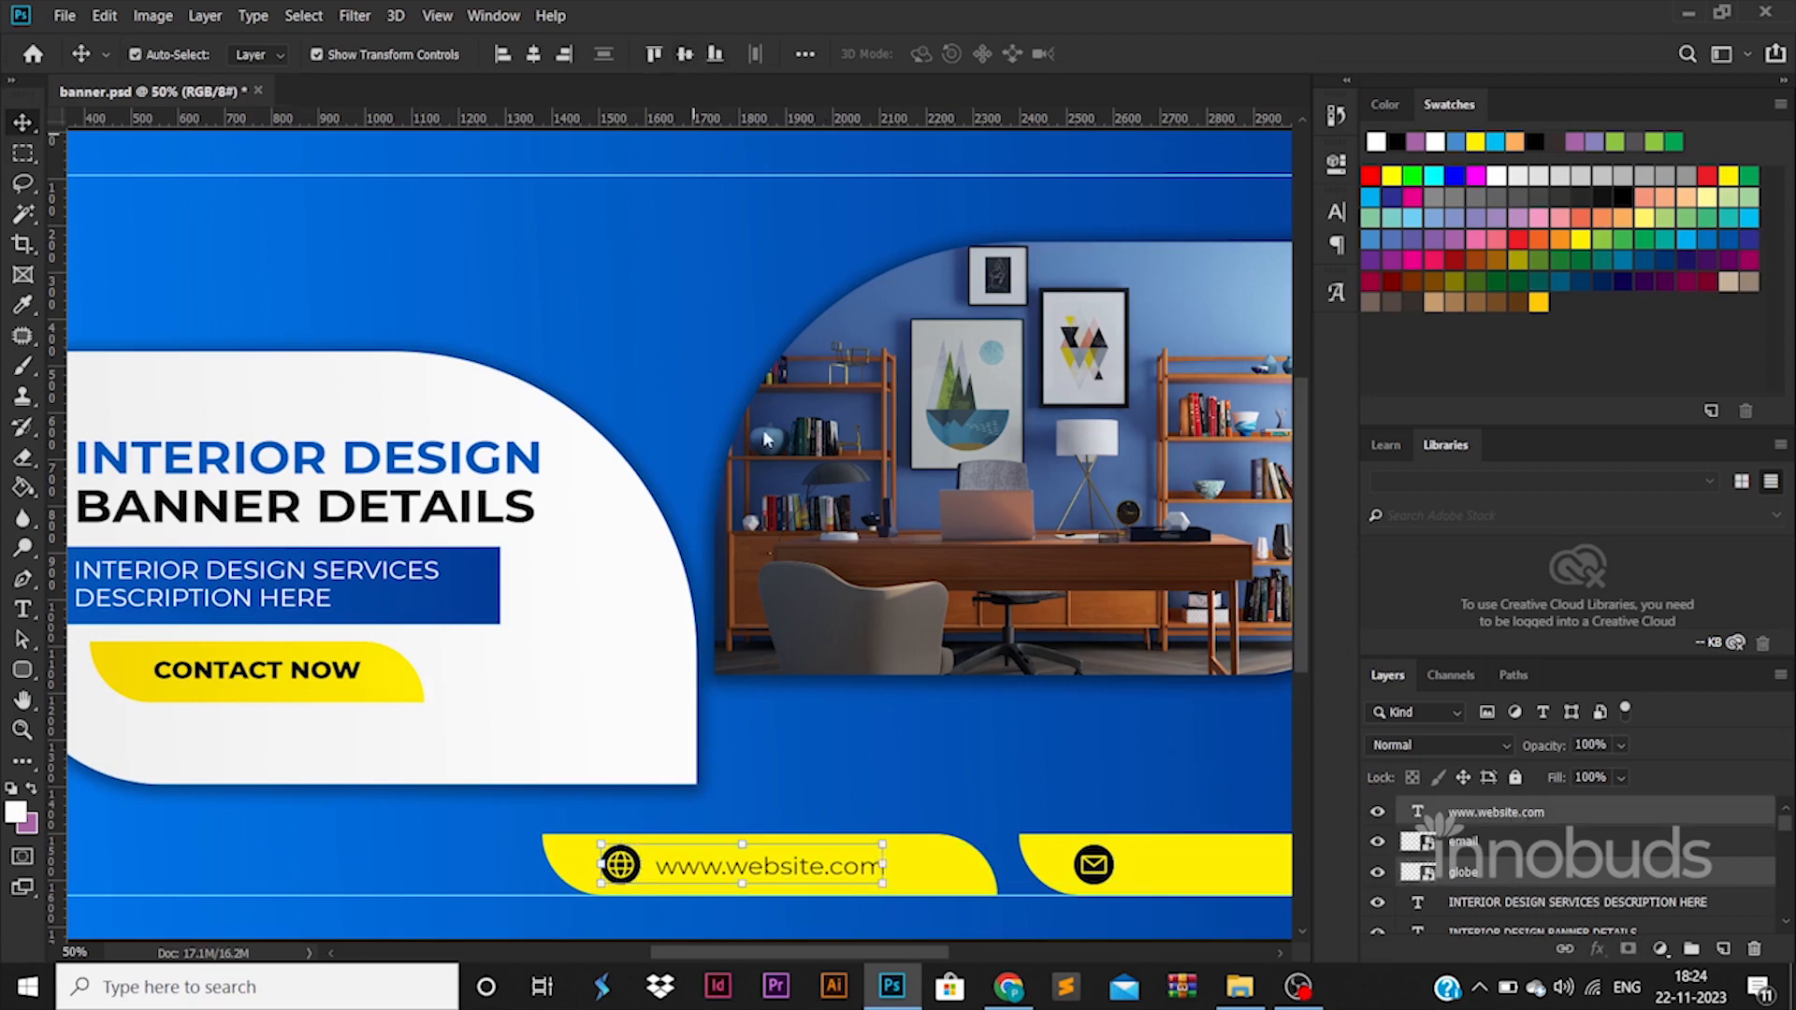
scroll(884, 926, "down", 2)
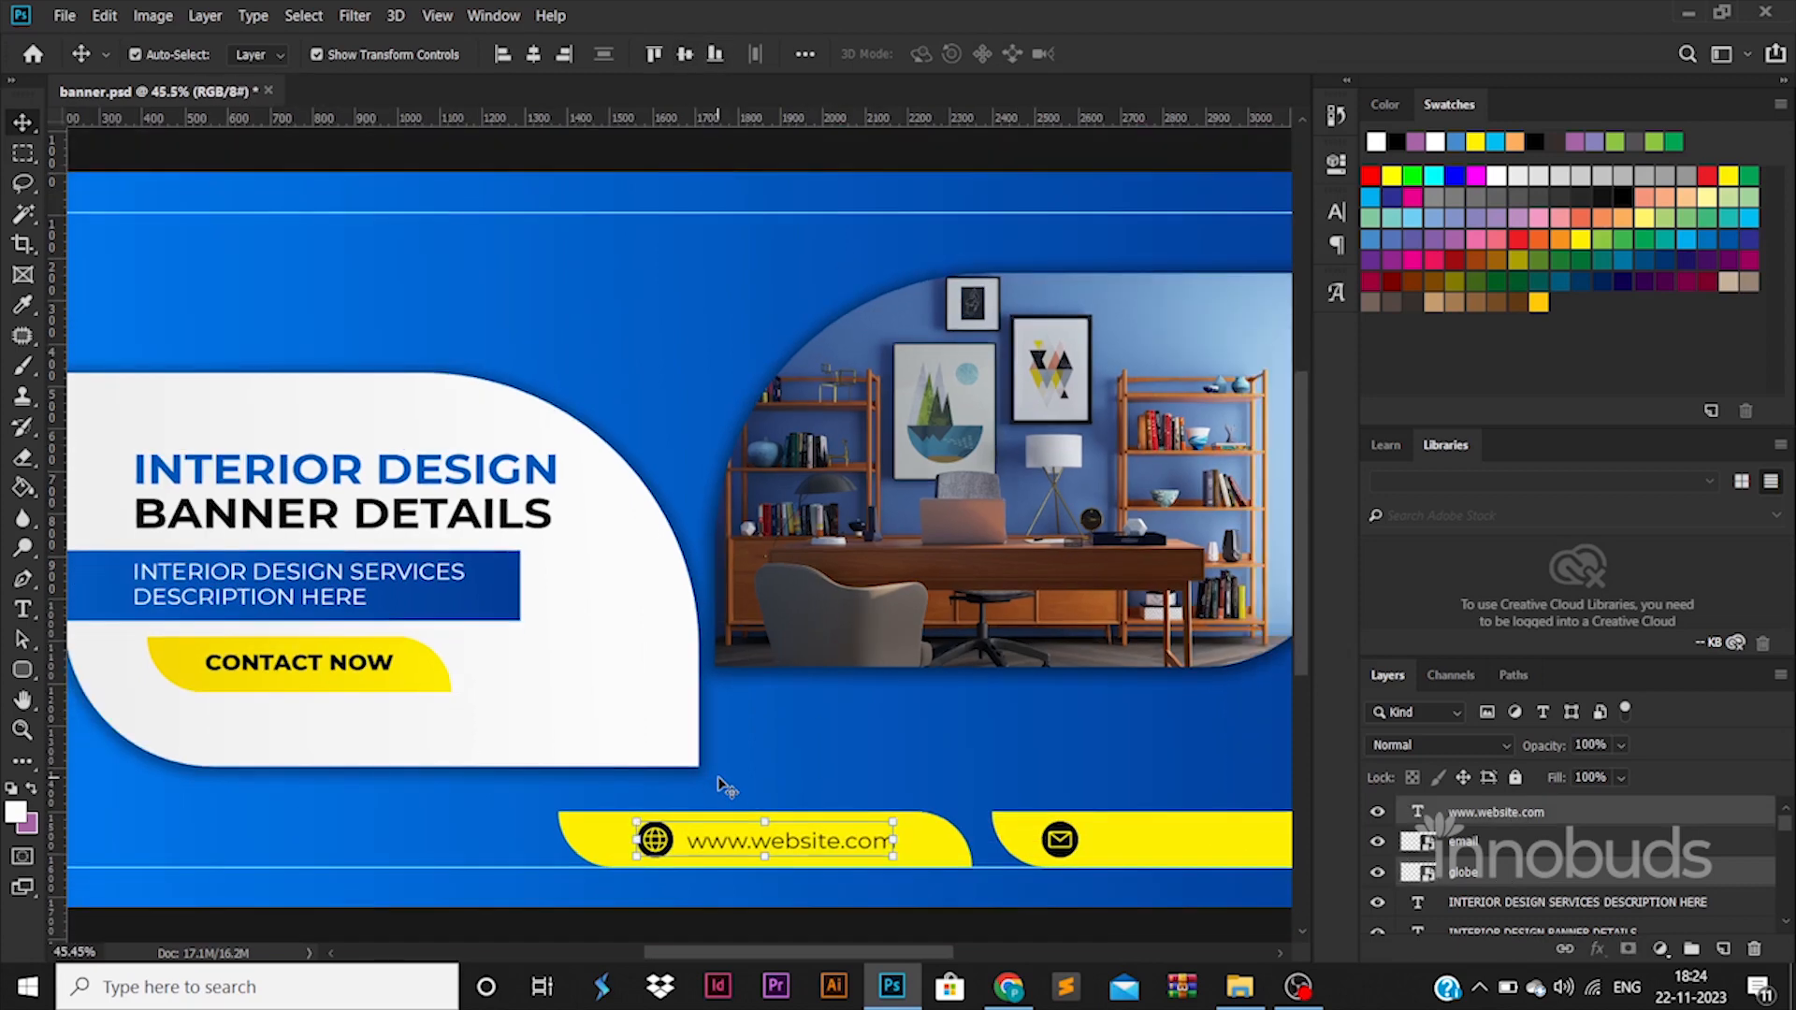
Duplicate the website text beside the envelope icon and replace the copy's content with the contact e-mail address.
left_click_drag(809, 838, 1186, 840)
double_click(1185, 837)
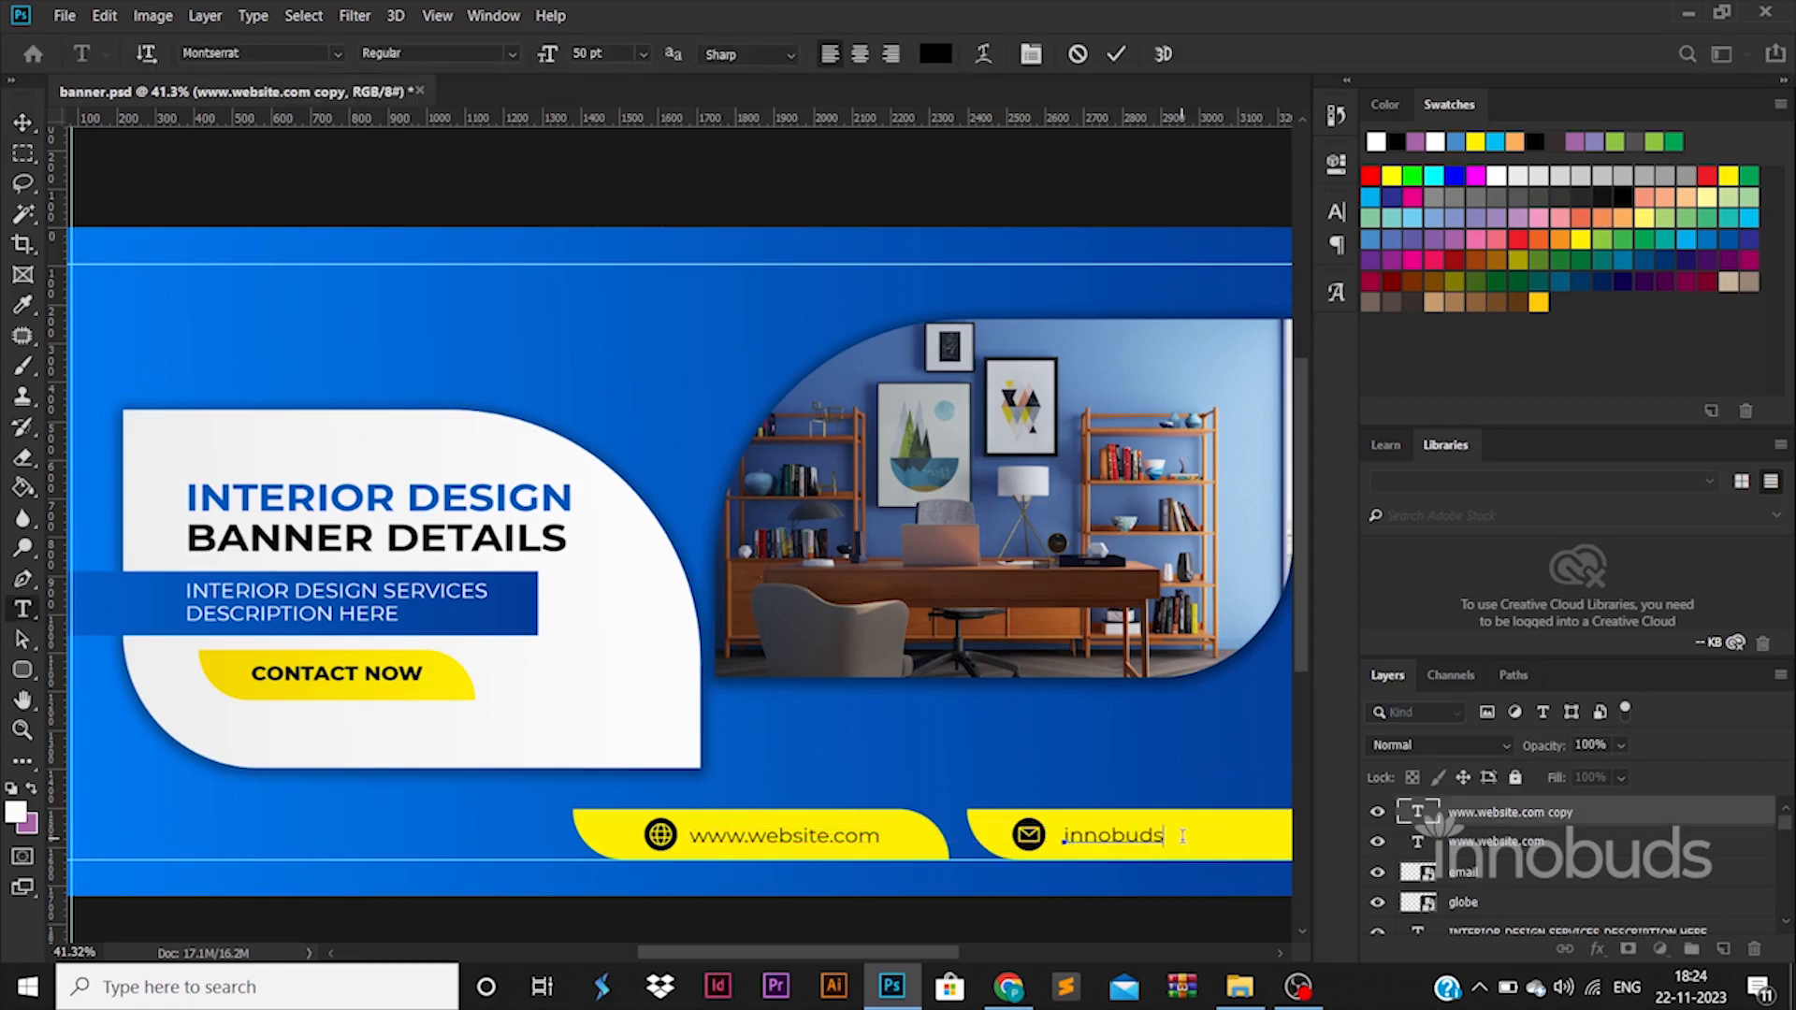
Vertically align the e-mail text with the envelope icon and center the pair on the second yellow bar.
left_click(1566, 911, "ctrl")
left_click(1541, 889, "alt")
left_click(1534, 879, "ctrl")
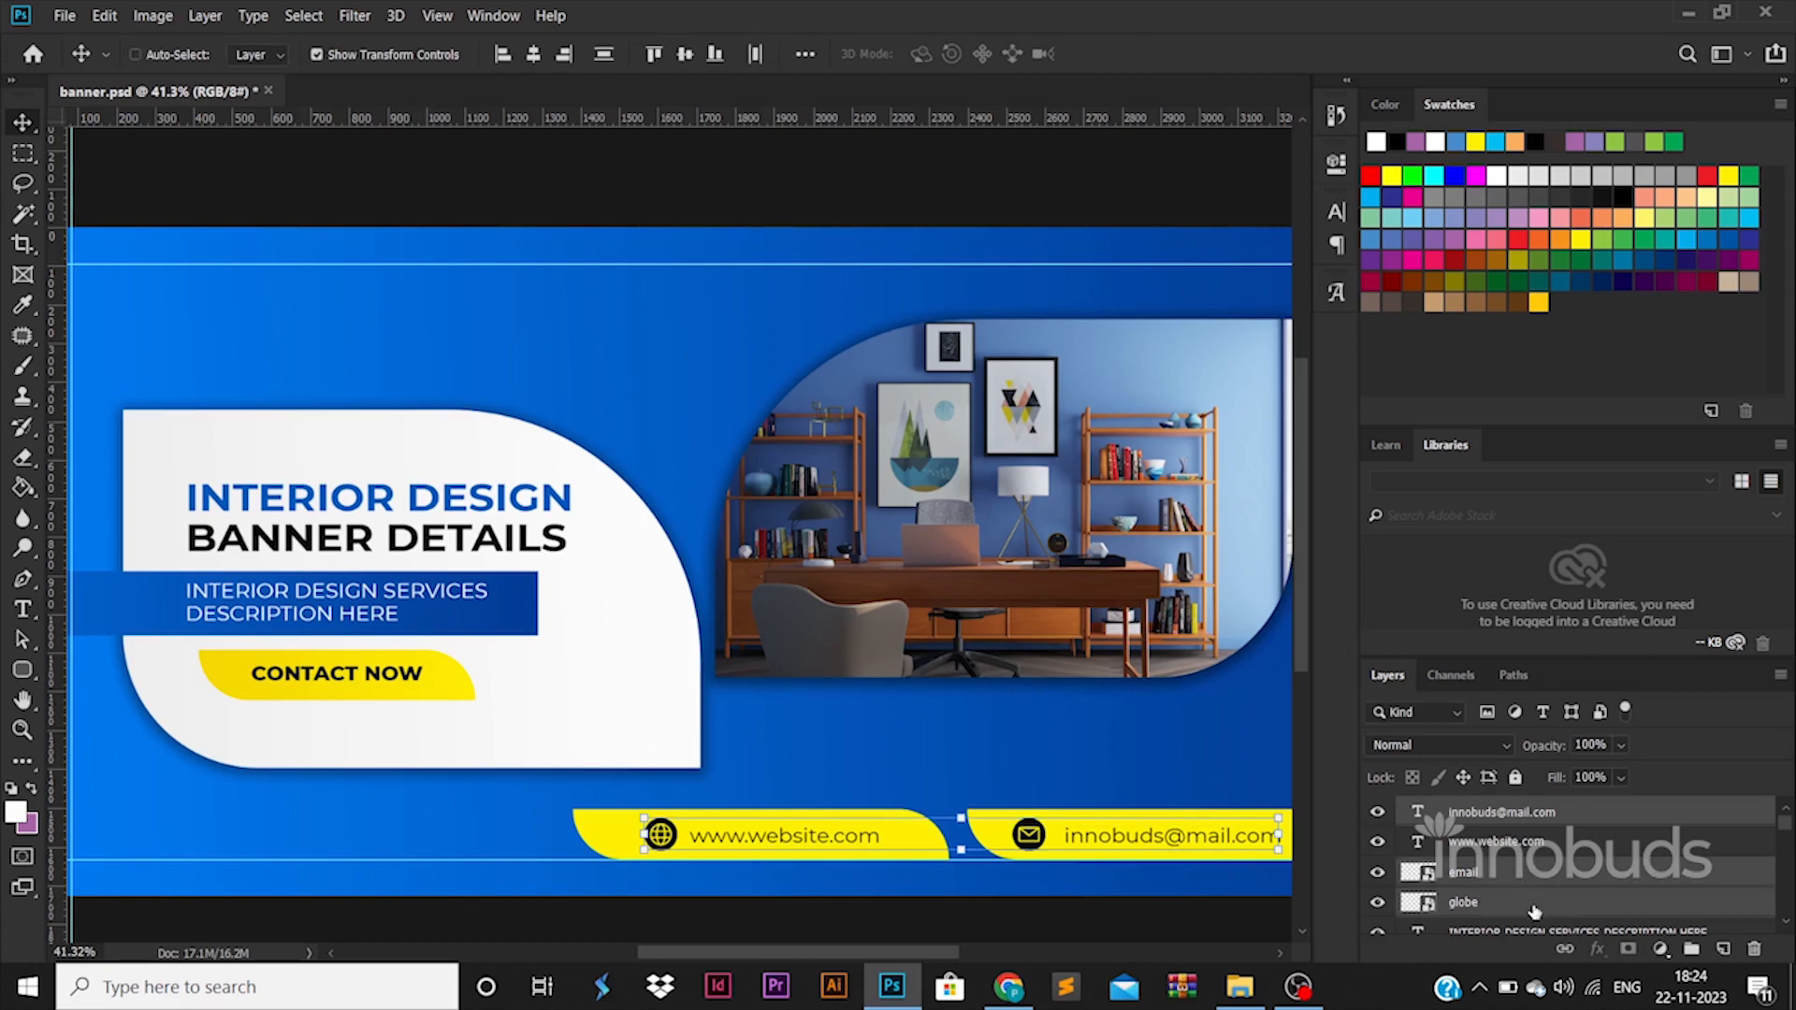
left_click(1532, 909, "ctrl")
key("ctrl+0")
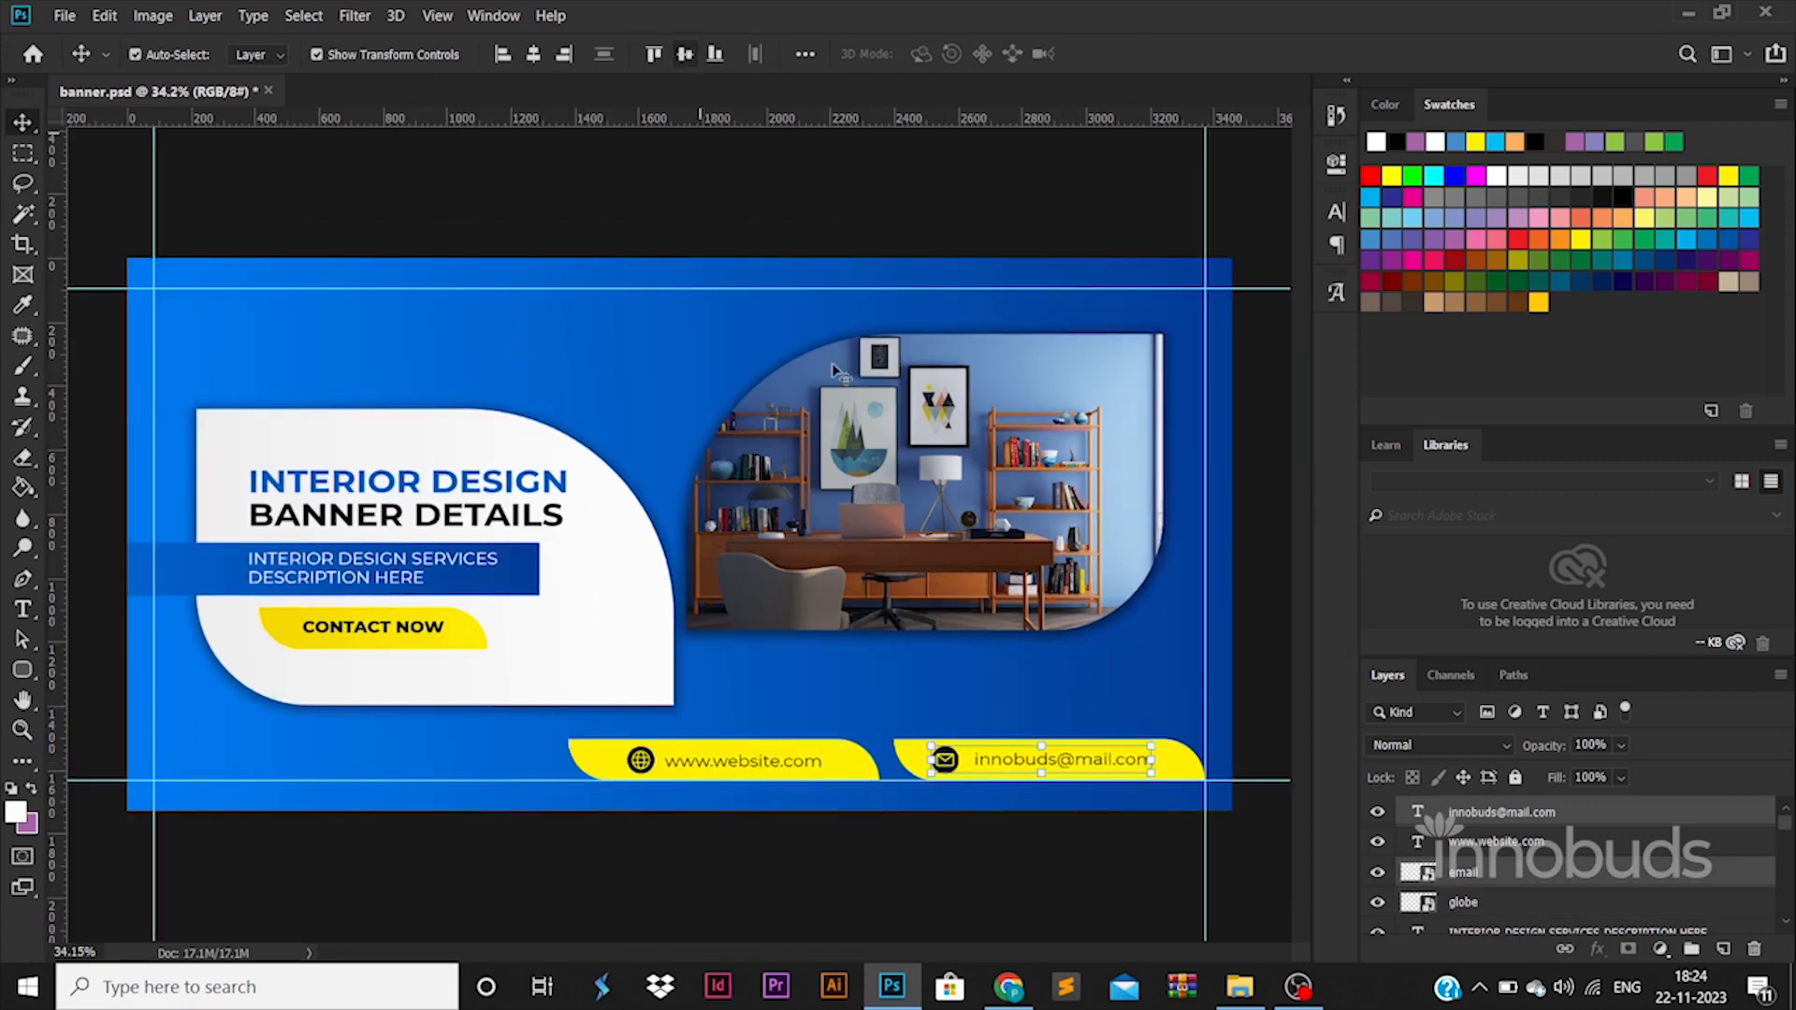
left_click_drag(1110, 769, 1124, 769)
left_click(1026, 909)
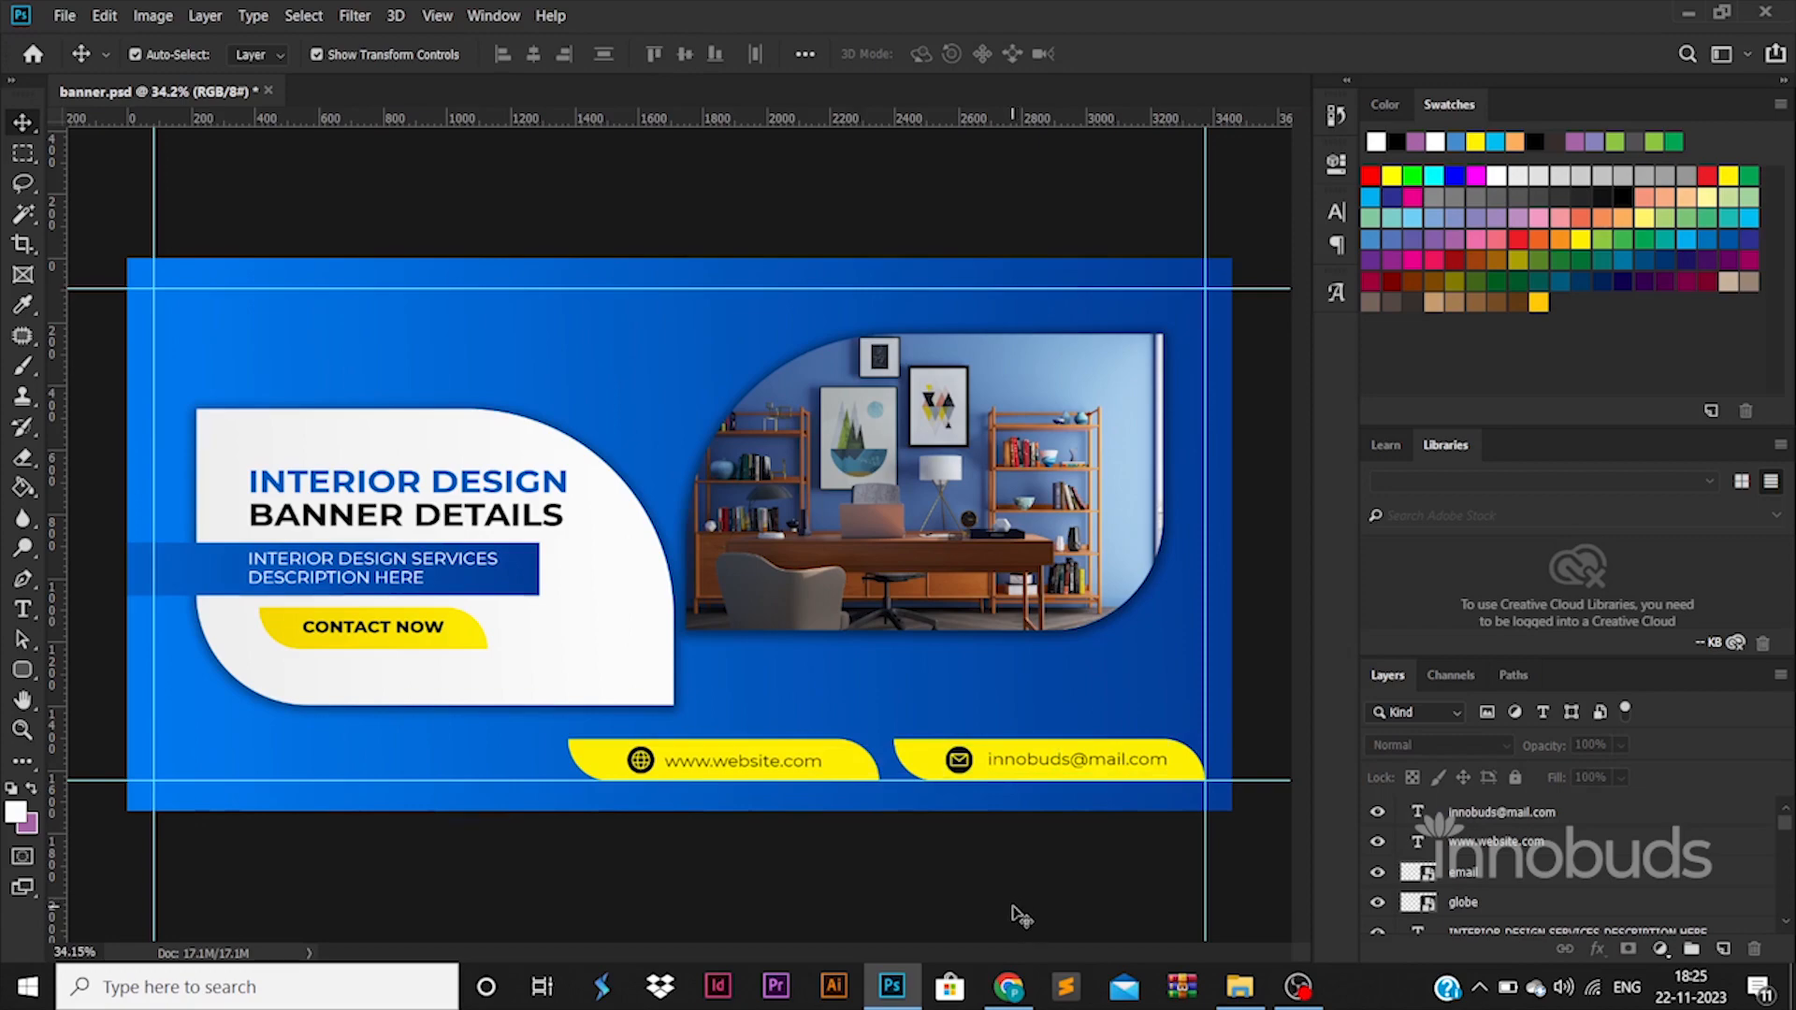
Place the office photo from the 119 BANNER 015 folder and scale it to about 123% to cover the whole canvas.
left_click(1240, 987)
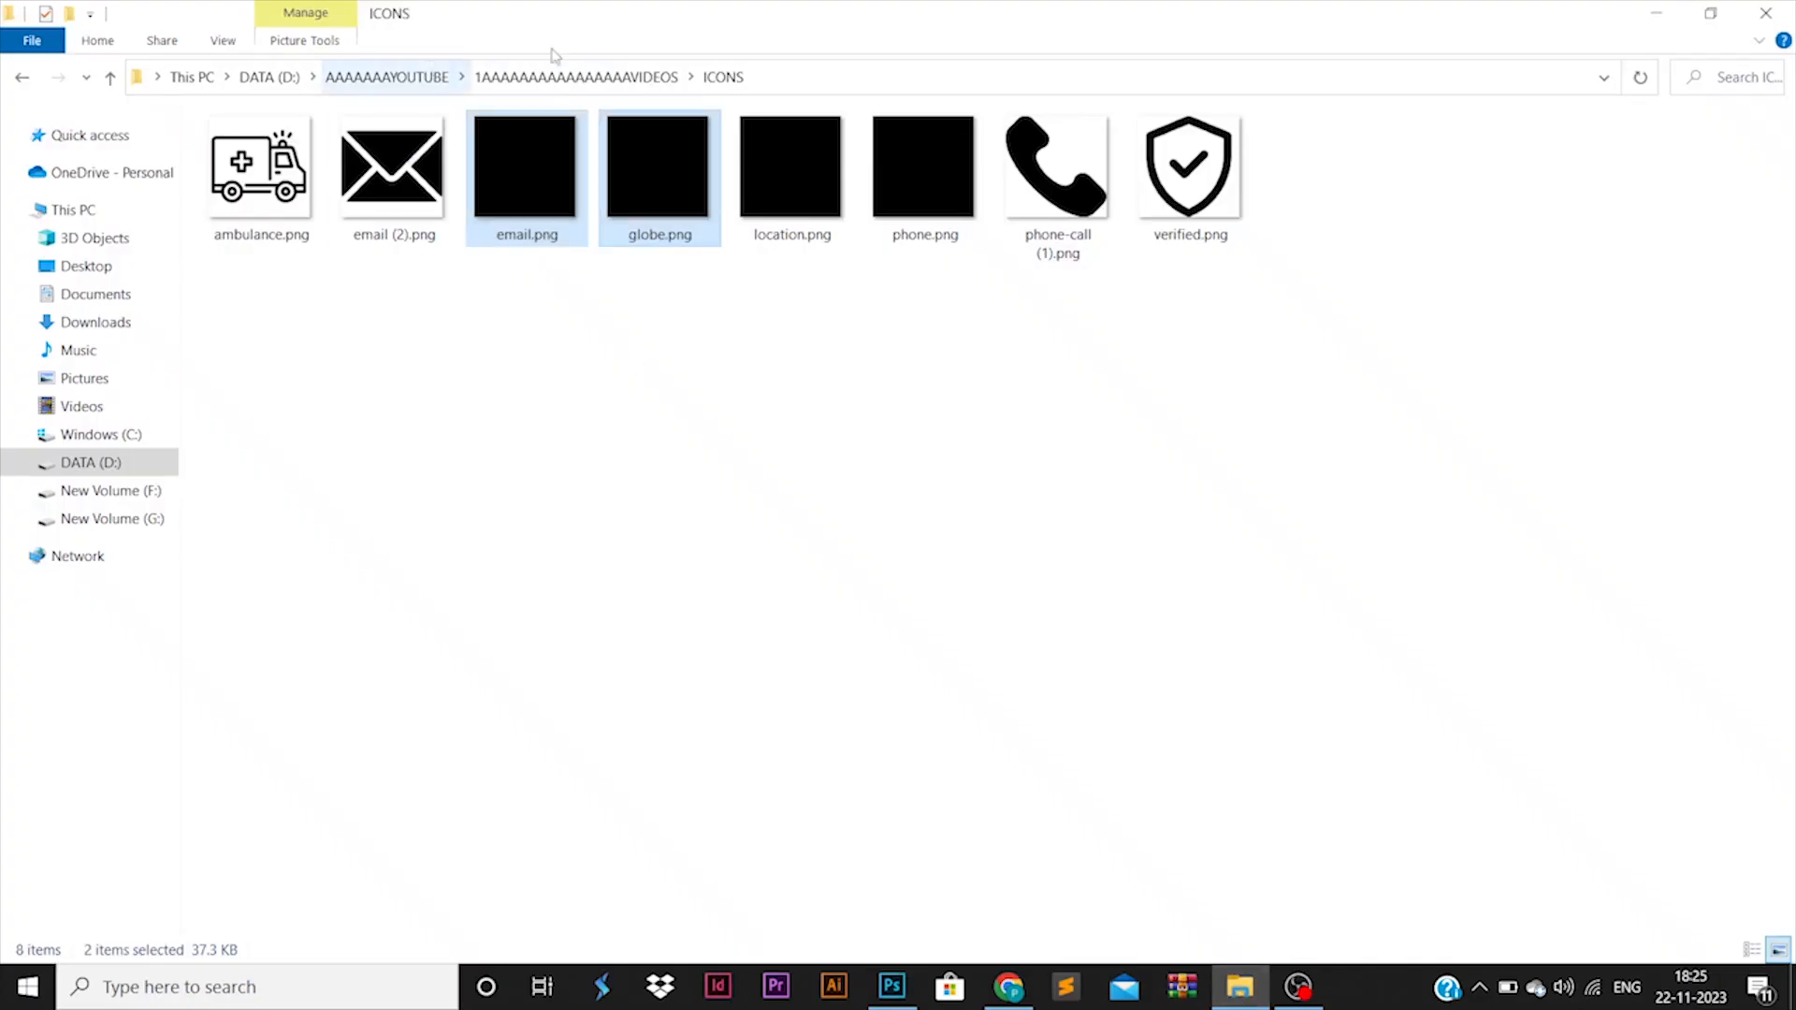
left_click(561, 75)
double_click(1417, 603)
left_click_drag(525, 178, 969, 436)
key("alt+Tab")
left_click_drag(1077, 259, 1421, 21)
left_click_drag(1245, 456, 984, 566)
key("Return")
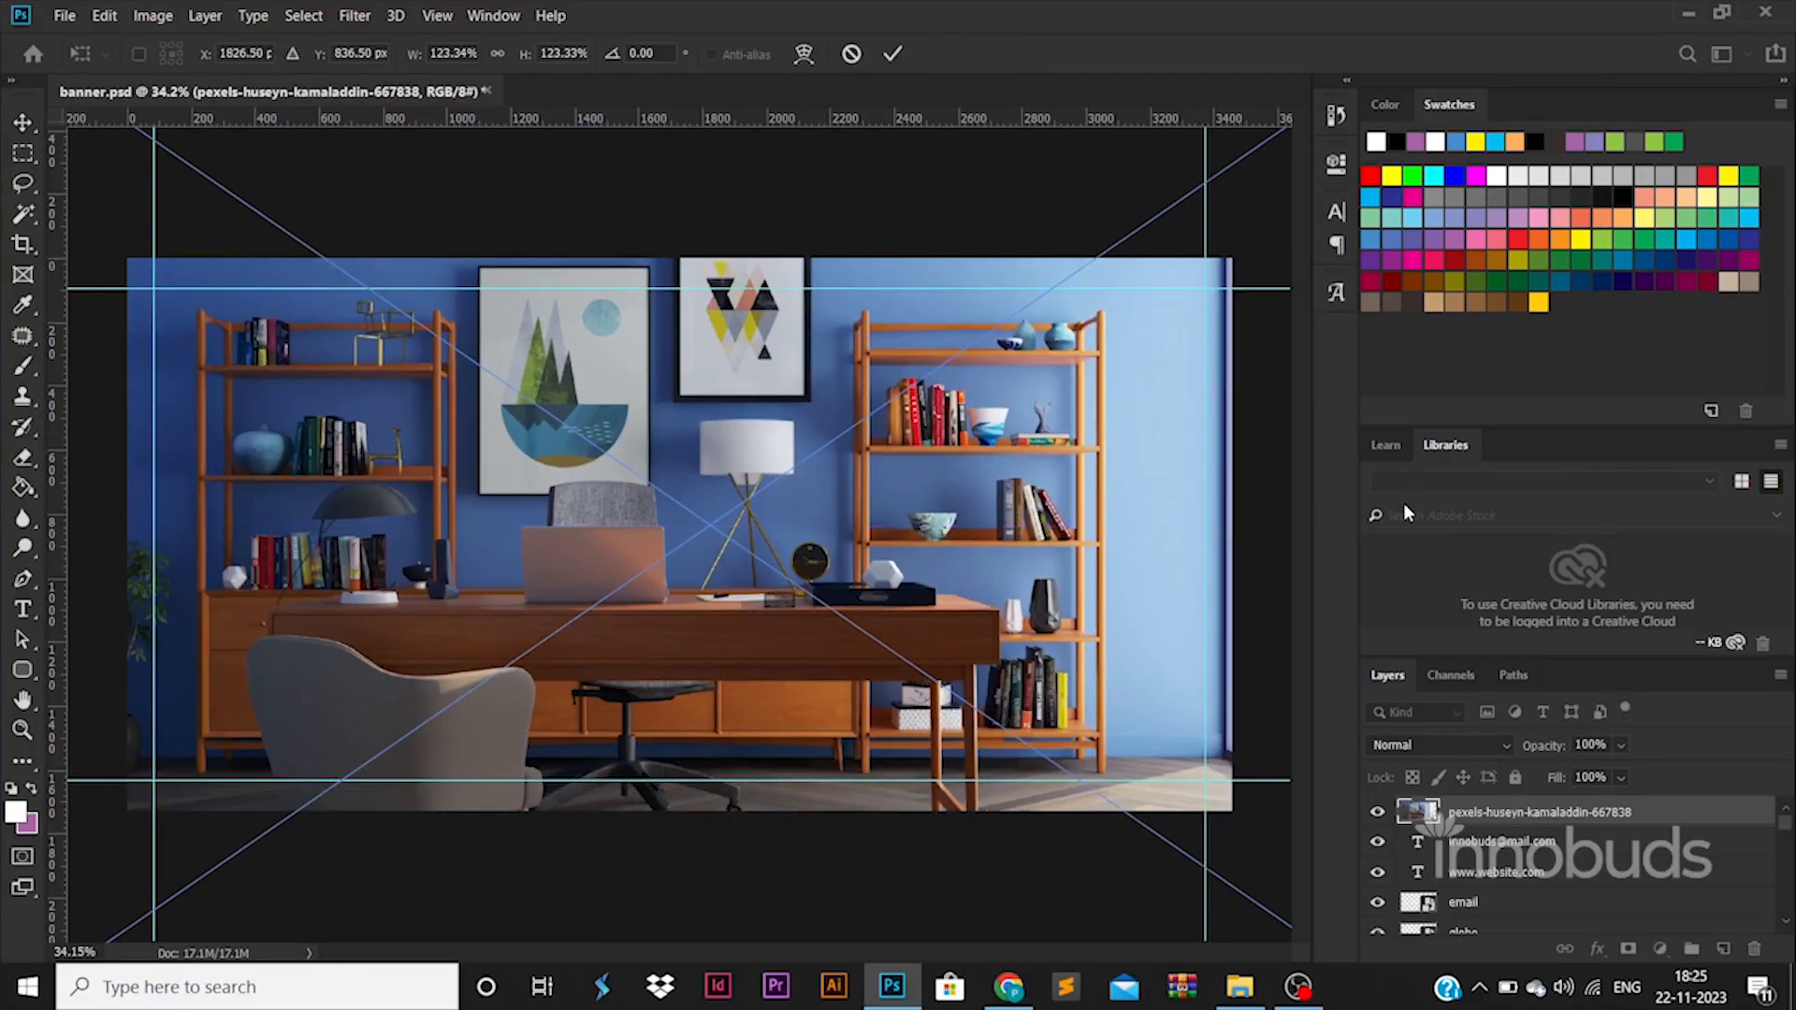
Move the full-size office photo layer directly above the gradient background layer and set its opacity to 5%.
scroll(1683, 872, "down", 1)
left_click_drag(1698, 1006, 1603, 859)
key("Return")
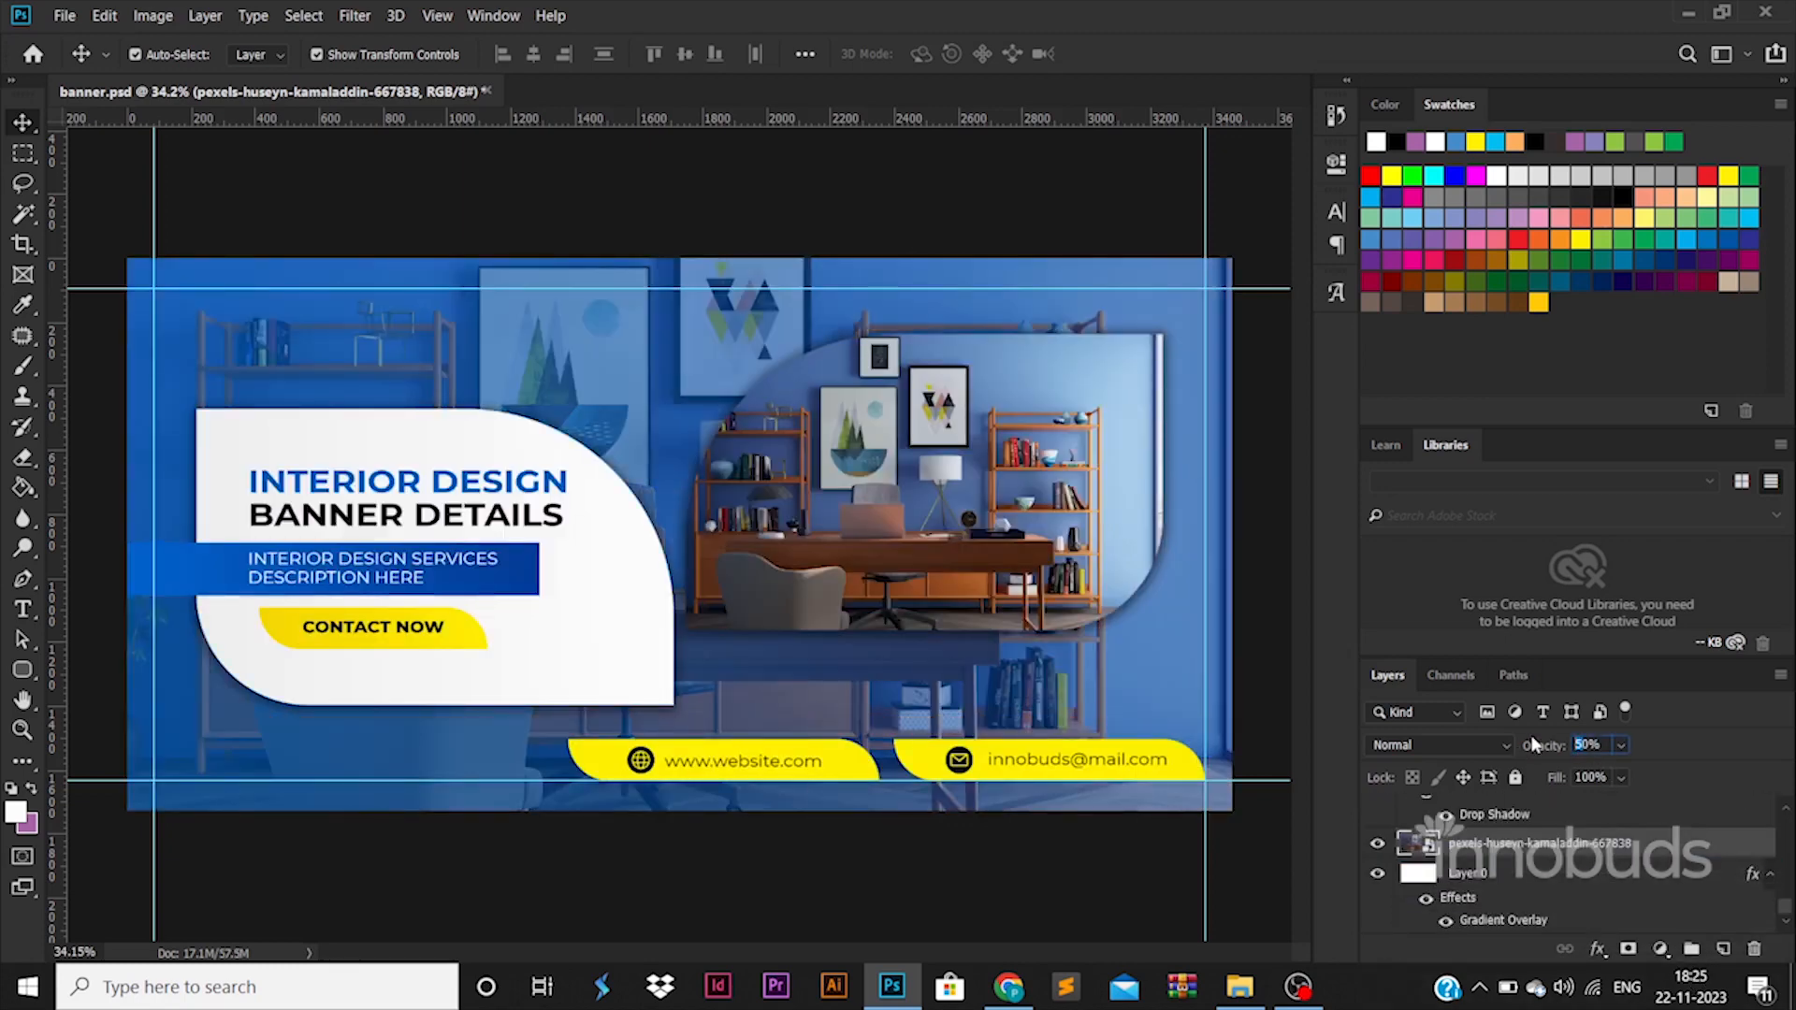
type("5")
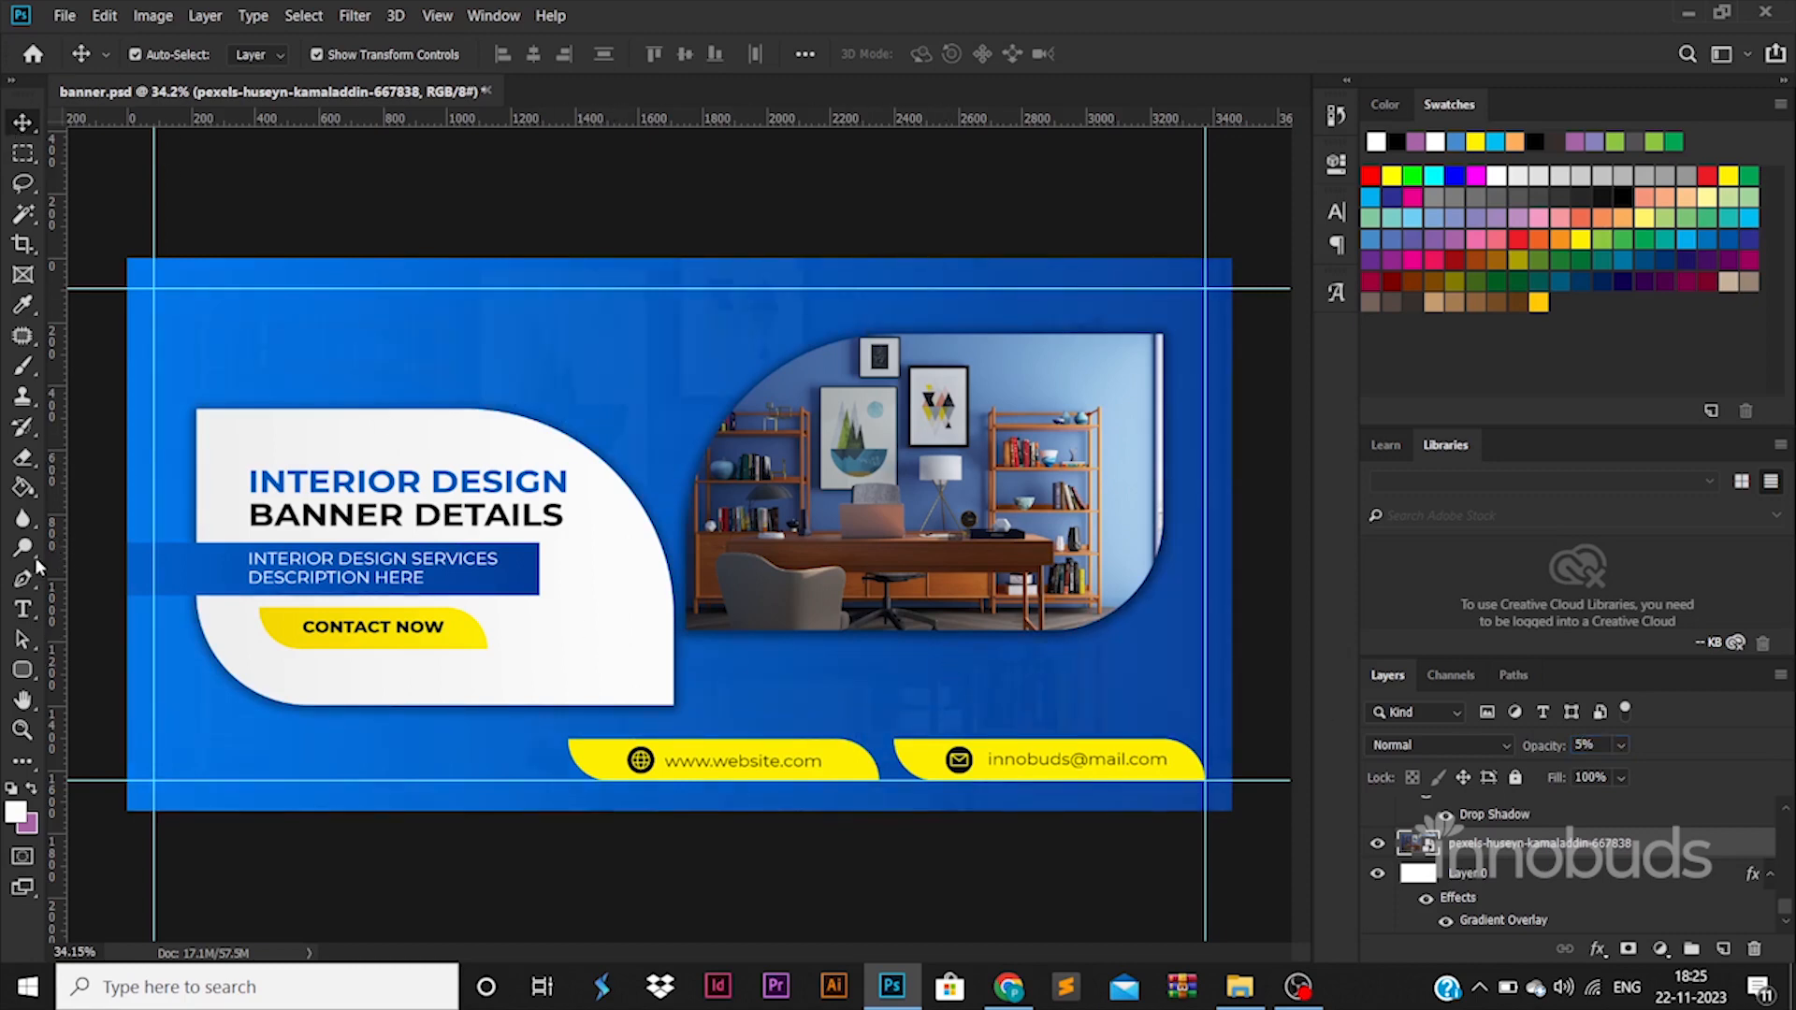
Add the text LOGO above the white shape and enlarge it to about 138 pt.
left_click(23, 608)
left_click(227, 363)
type("LOGO")
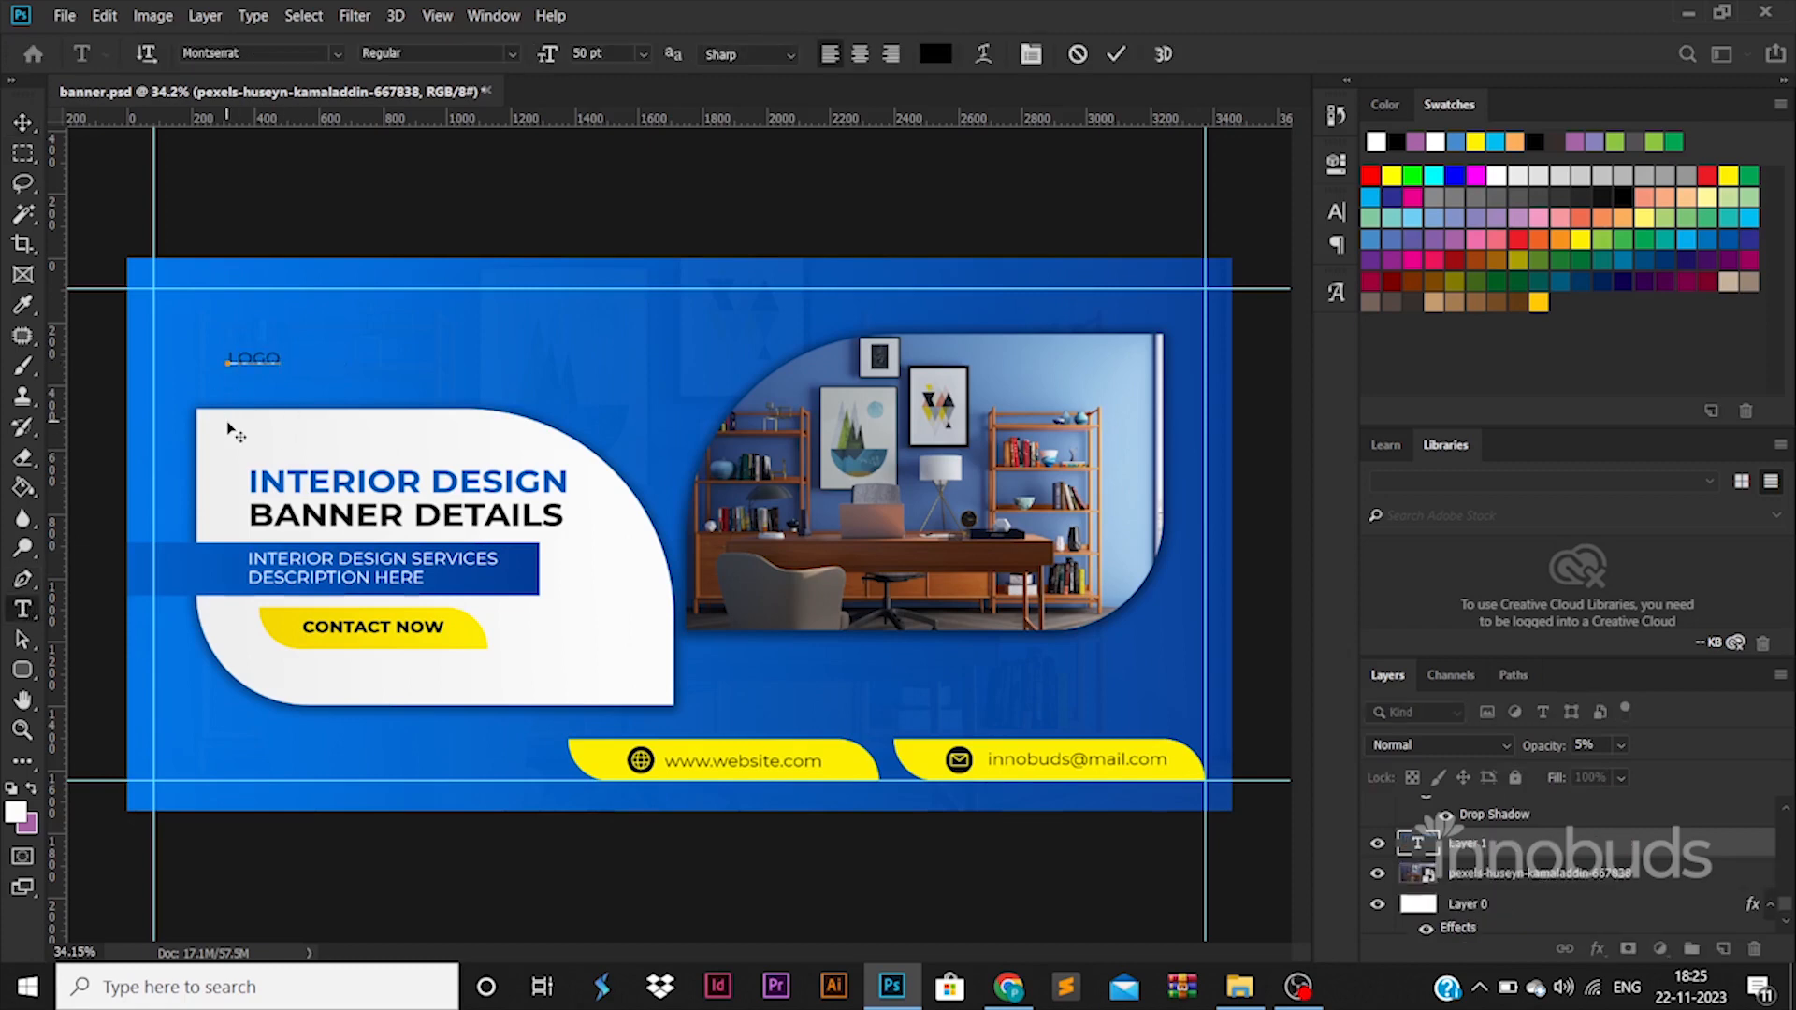
left_click(23, 124)
key("ctrl+t")
left_click_drag(281, 352, 369, 309)
key("Return")
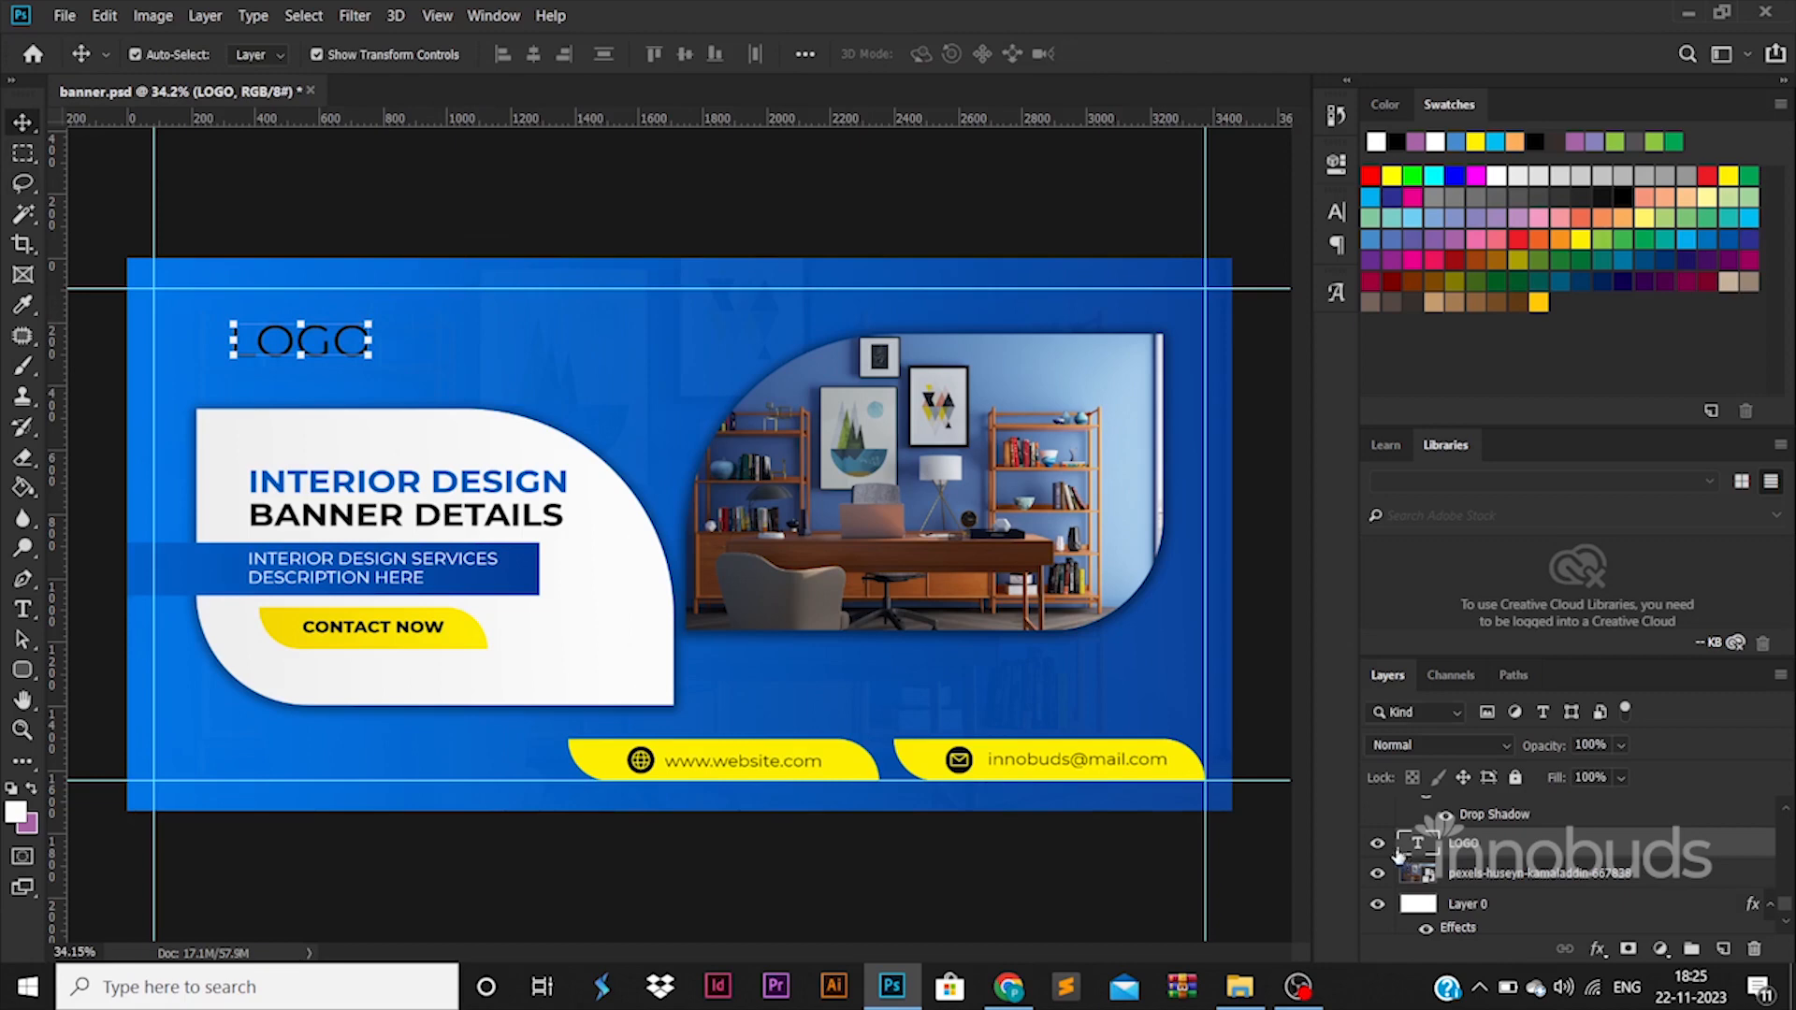
Set the LOGO text to ExtraBold in yellow fff000 and move it up to the upper guide.
double_click(1415, 844)
left_click(436, 53)
left_click(449, 308)
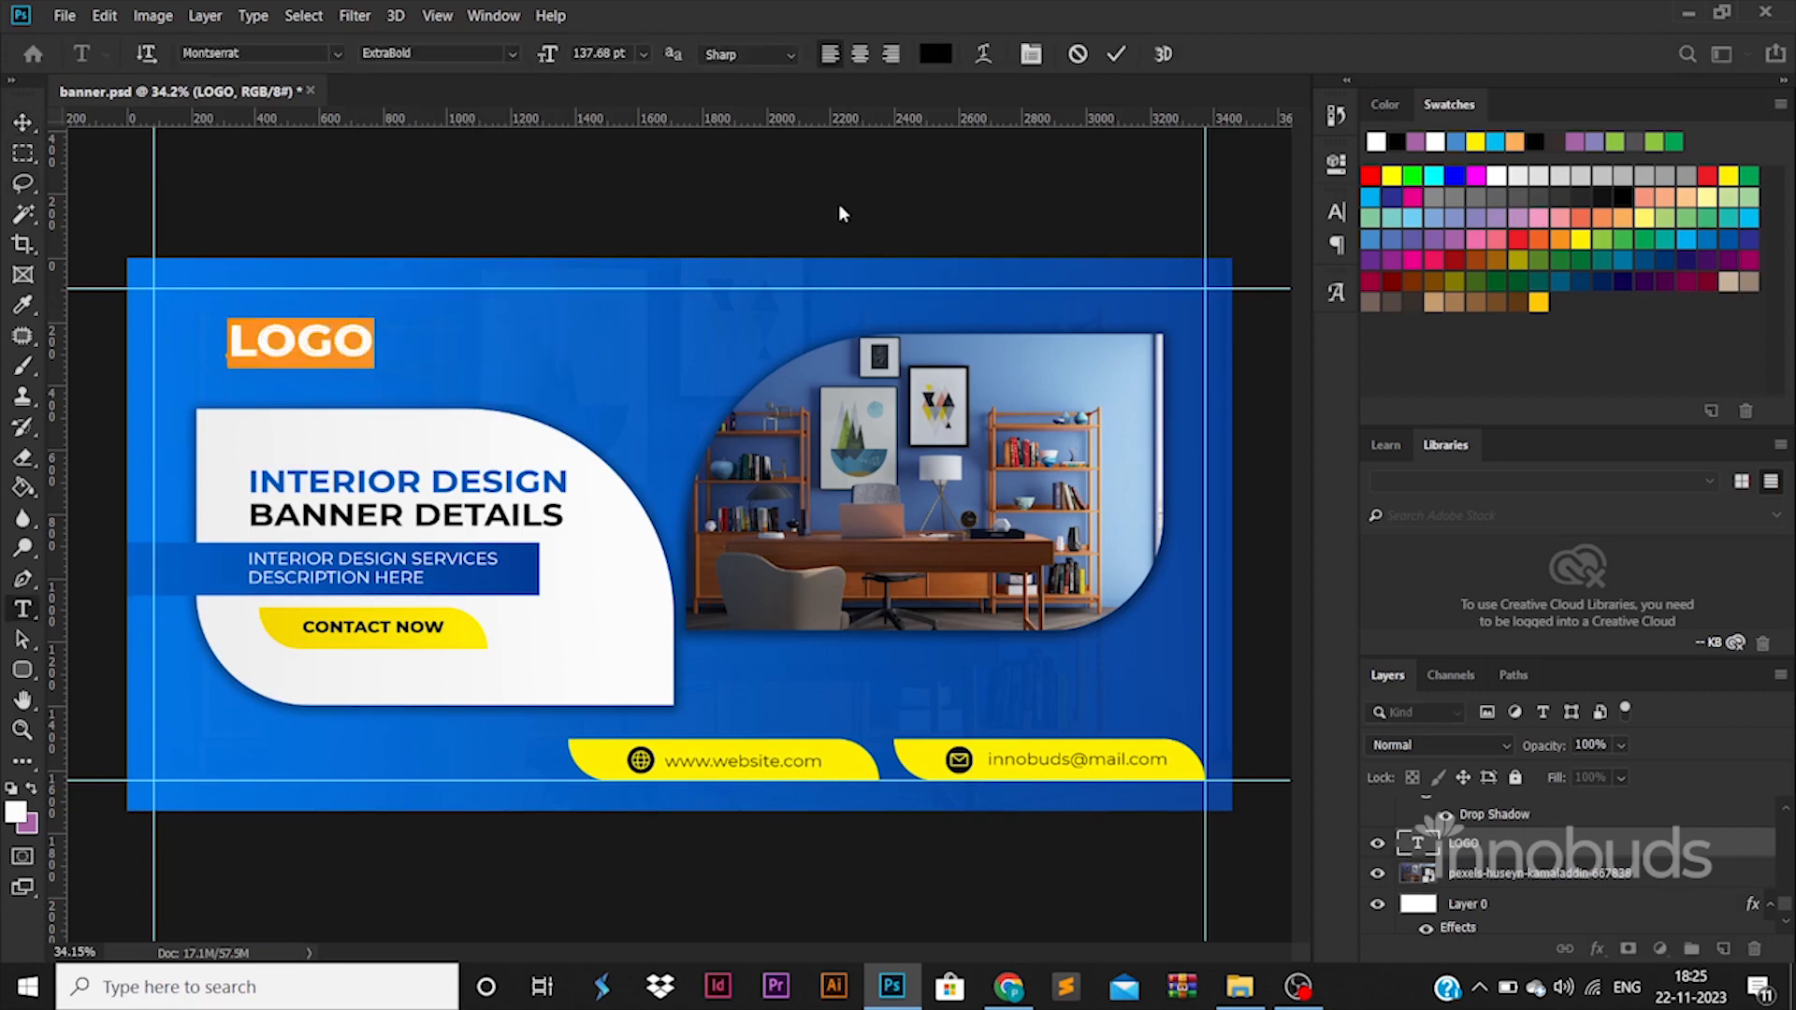
left_click(933, 53)
left_click(858, 764)
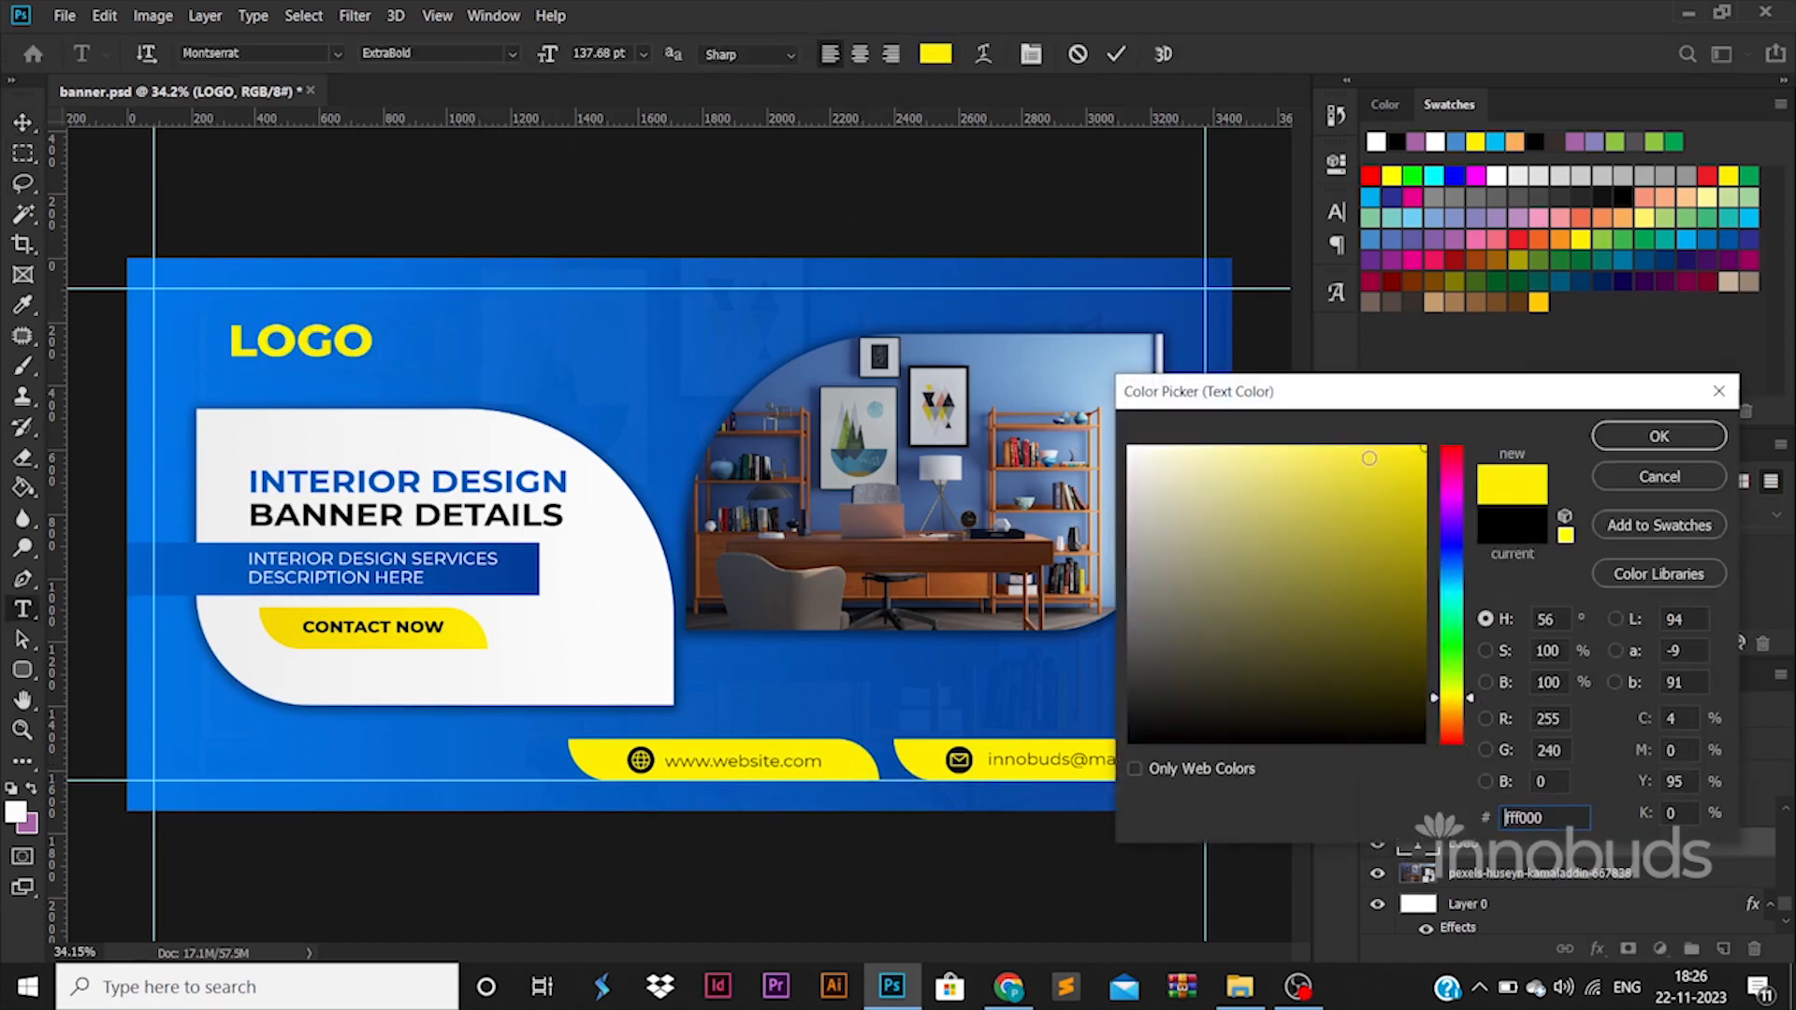
left_click(1633, 437)
left_click(22, 123)
left_click_drag(322, 338, 481, 360)
Draw a rounded rectangle below LOGO with a smaller one, about 95 x 82 px, inside it, and square the smaller one's corners to 0 px.
left_click(22, 670)
left_click(21, 119)
left_click(22, 669)
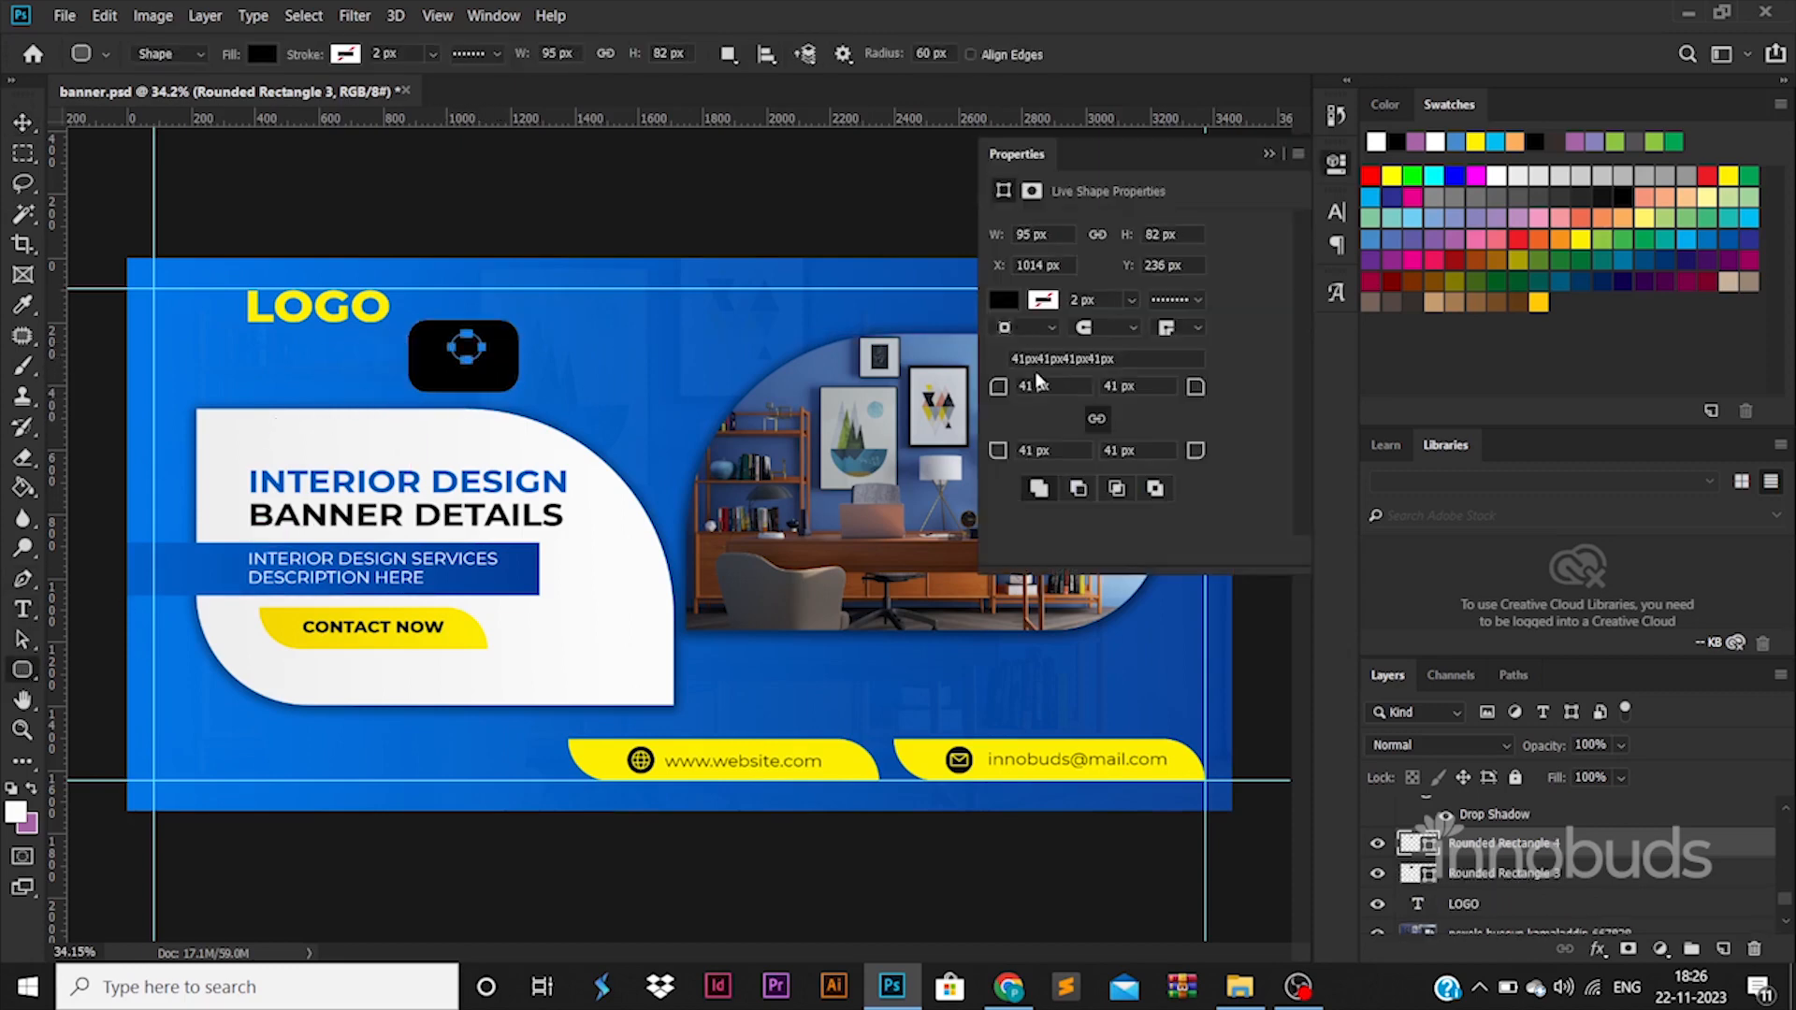
left_click_drag(1044, 386, 969, 386)
type("0")
key("Return")
left_click(24, 125)
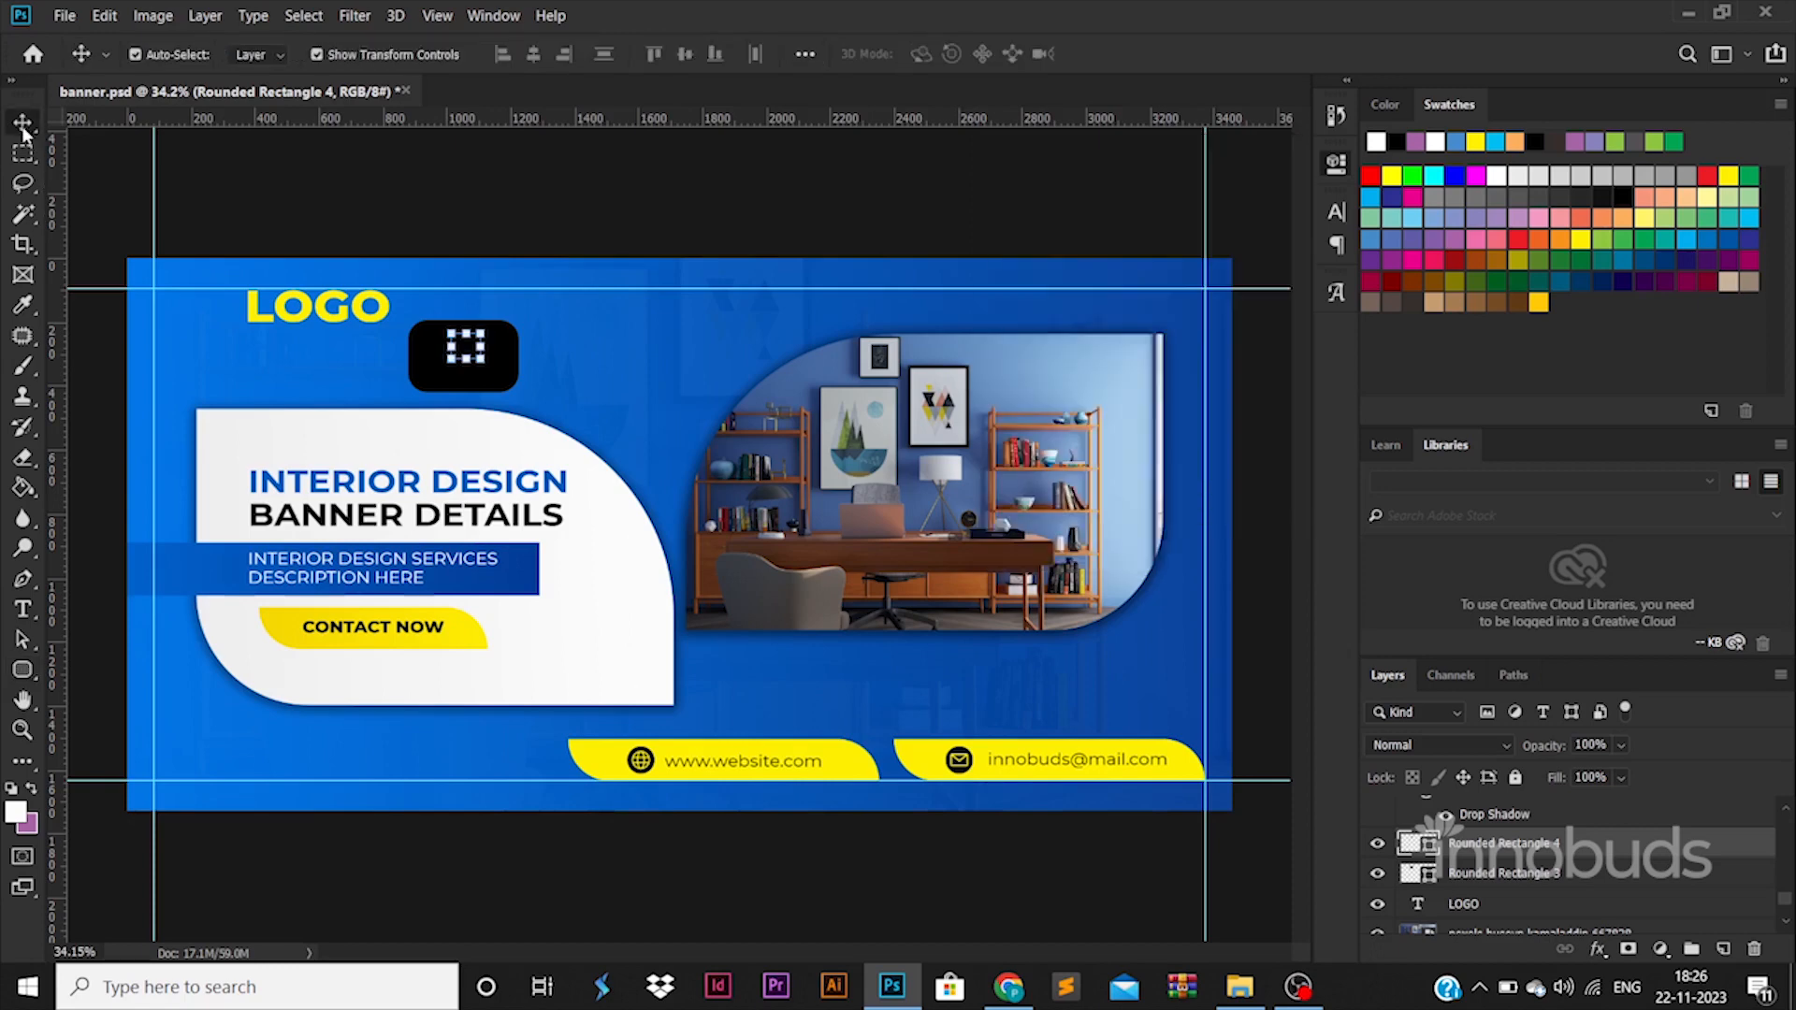
Recolor the larger rounded rectangle near LOGO to white, ffffff.
left_click(1432, 877)
double_click(1409, 876)
left_click_drag(1179, 505, 1047, 331)
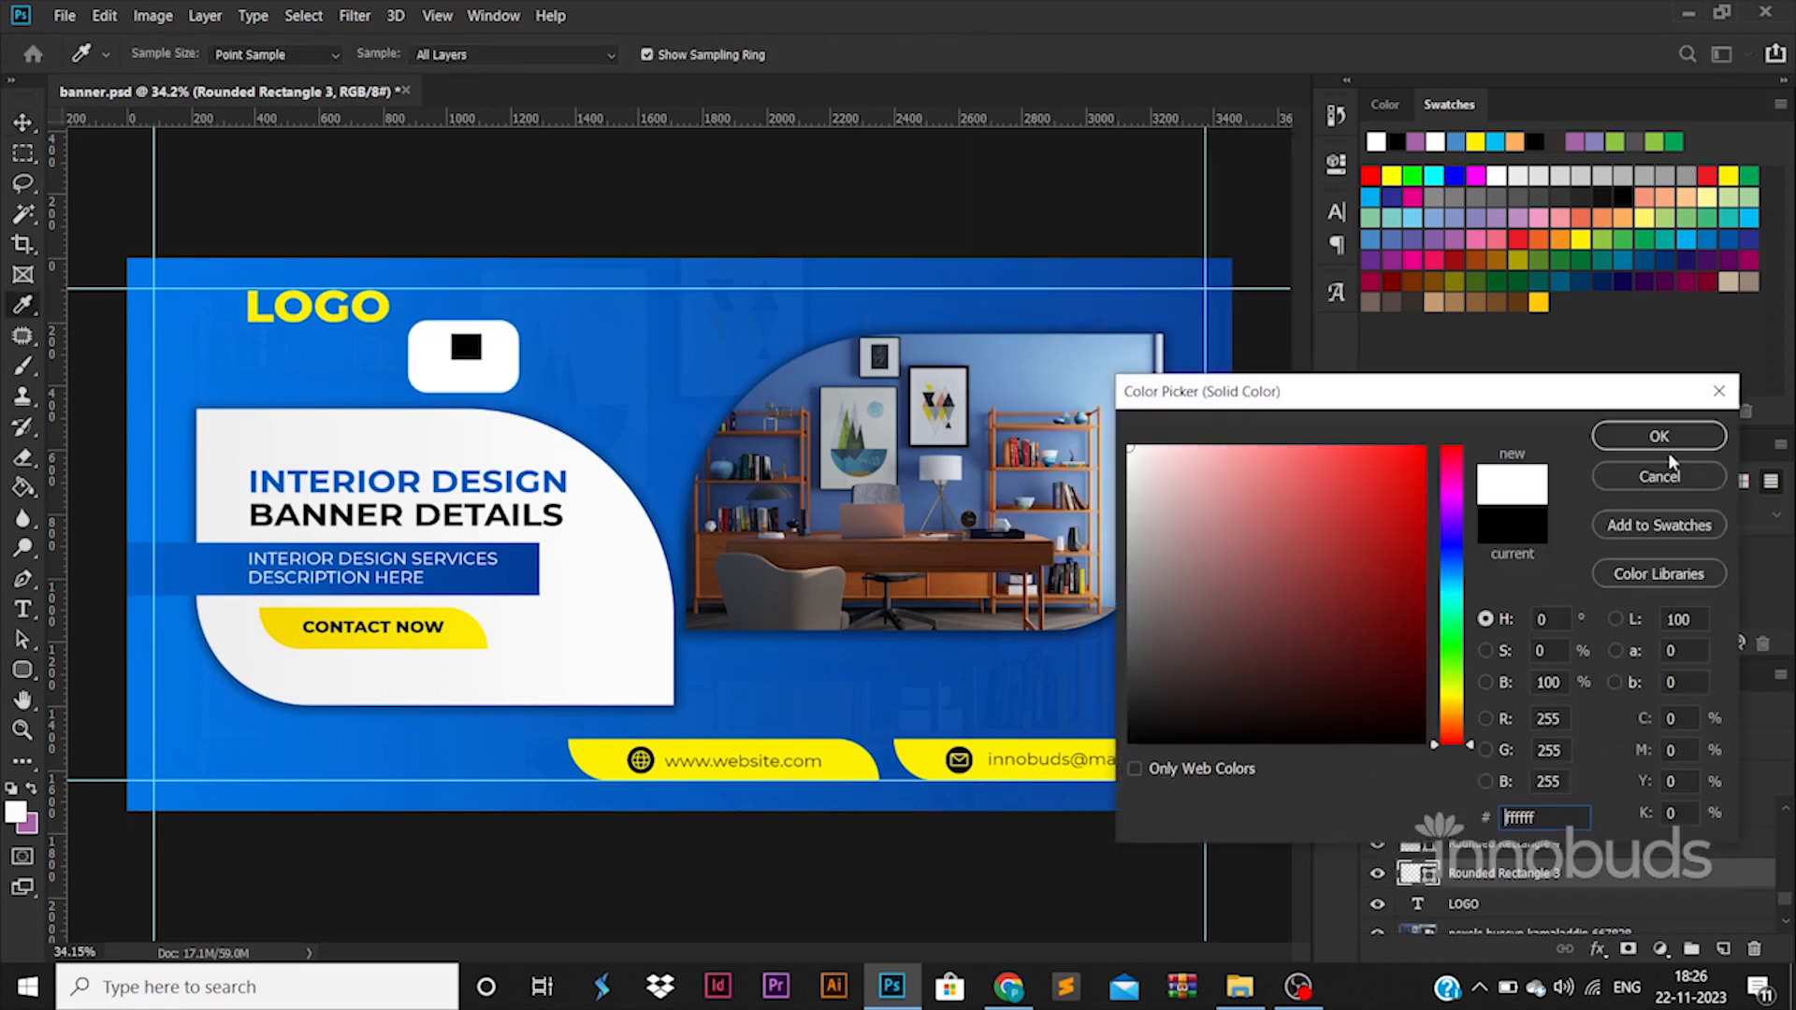
left_click(1670, 441)
Recolor the small square inside the rounded rectangle to blue 045bc1, sampled from the banner background.
double_click(1438, 841)
left_click(661, 411)
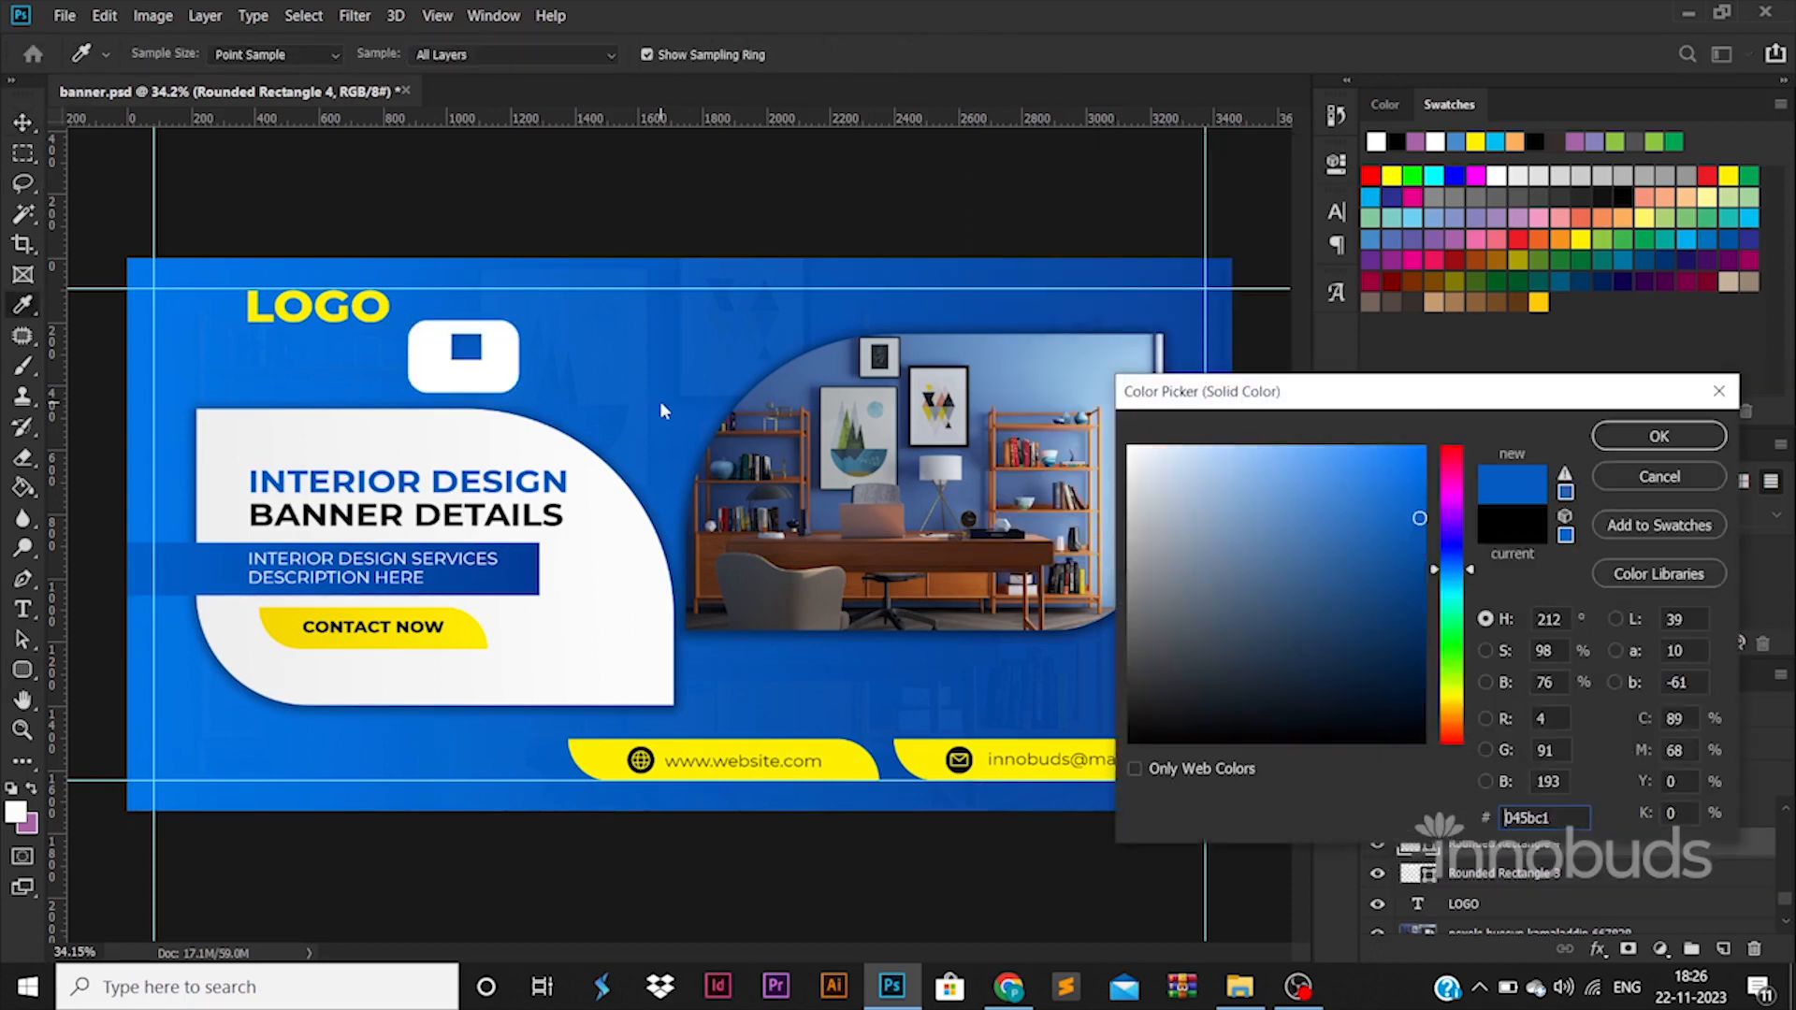
left_click(1659, 436)
Recolor the larger rounded rectangle to the yellow sampled from the website bar.
double_click(1422, 875)
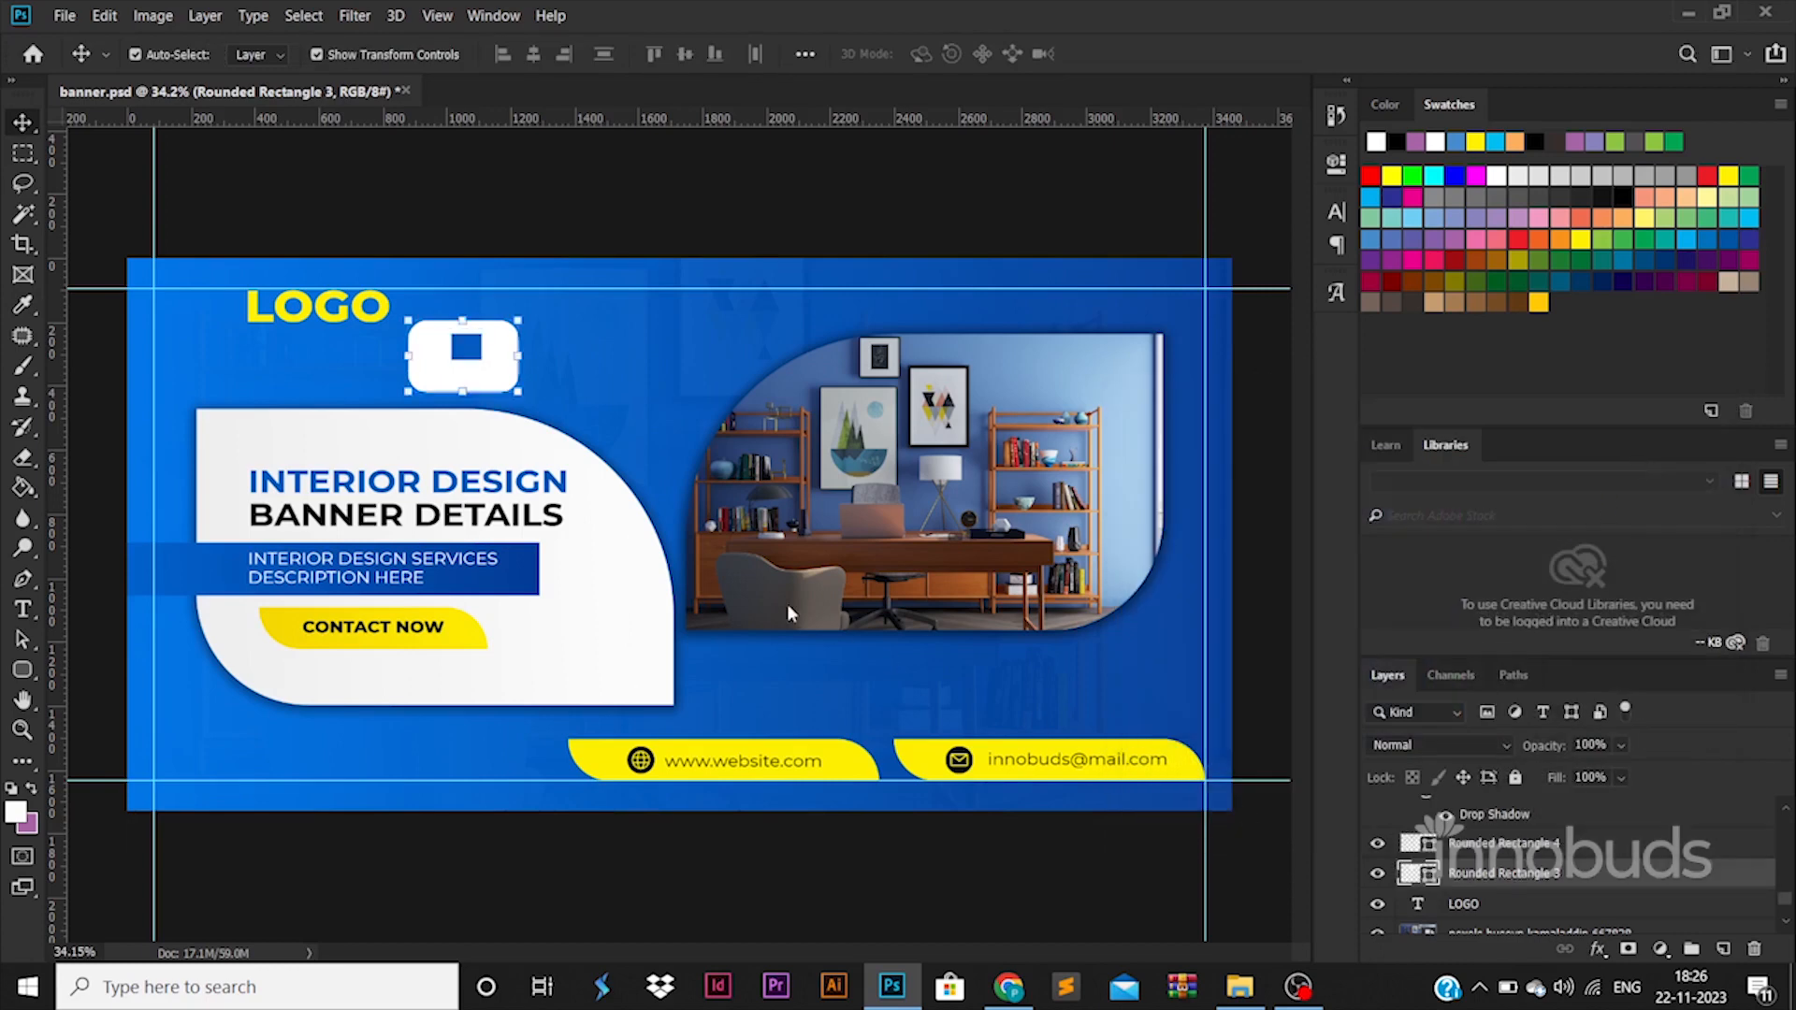
left_click(817, 702)
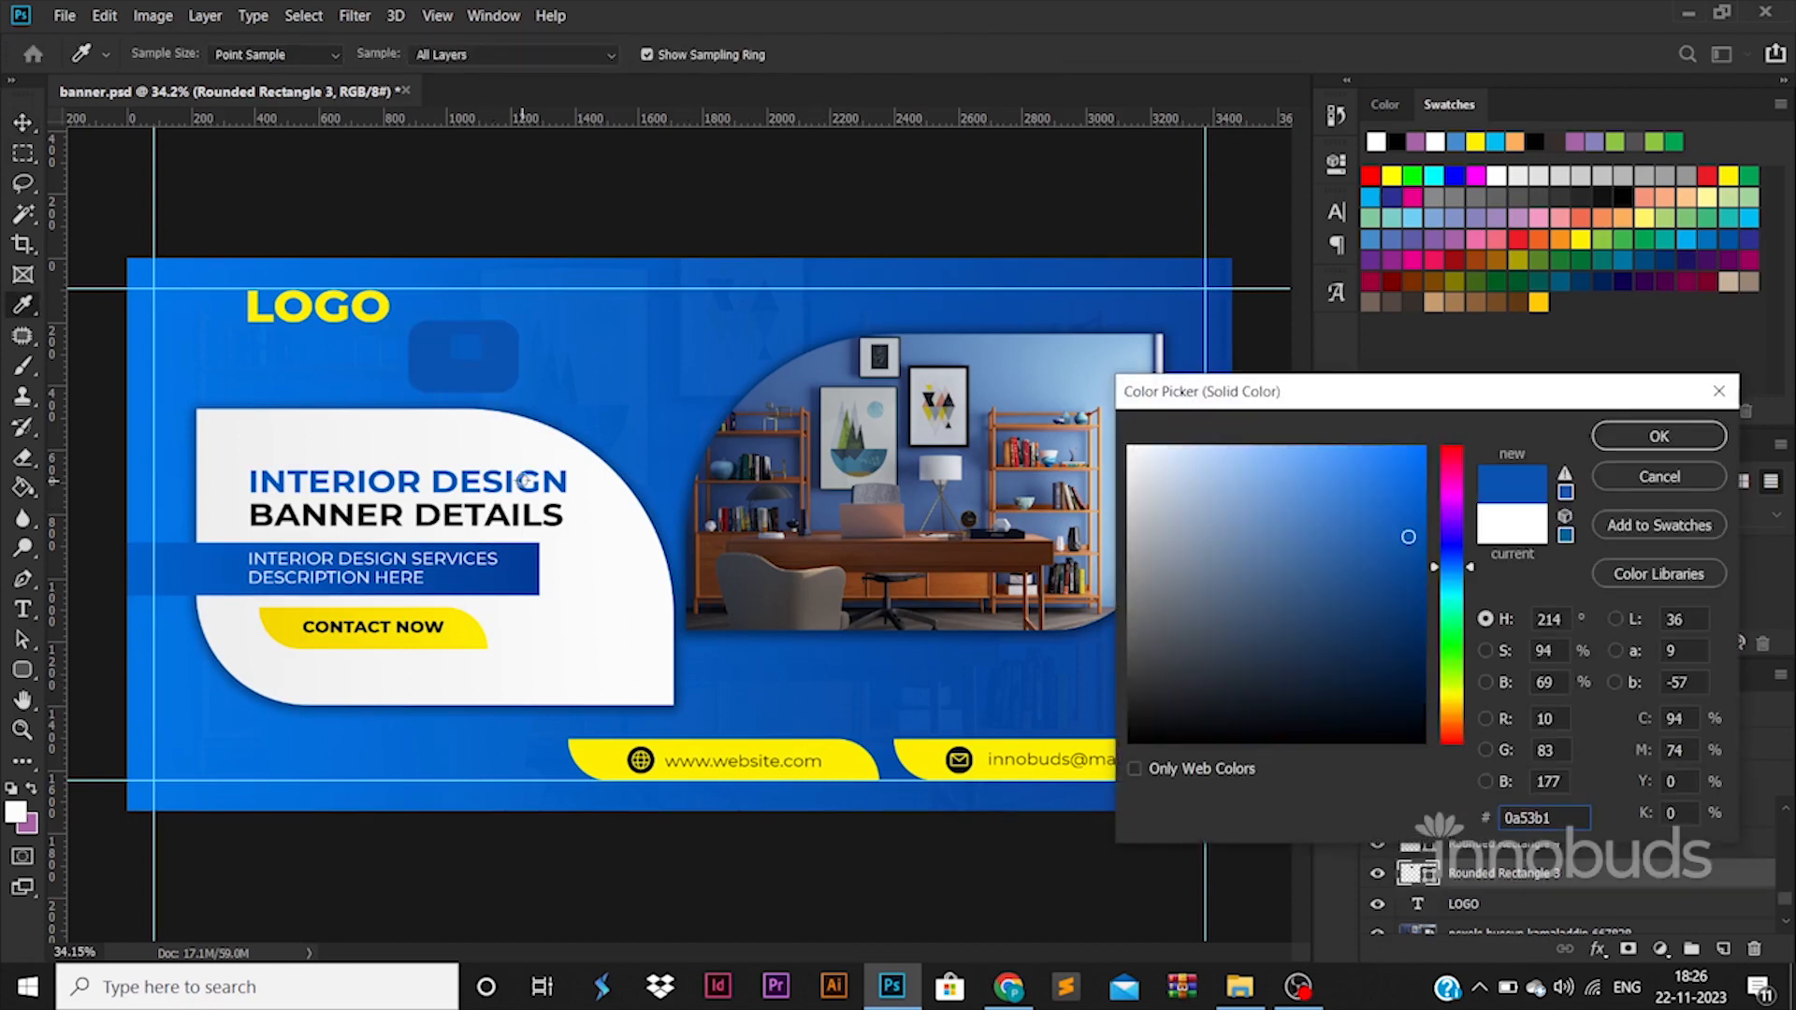
left_click(848, 769)
left_click(1658, 435)
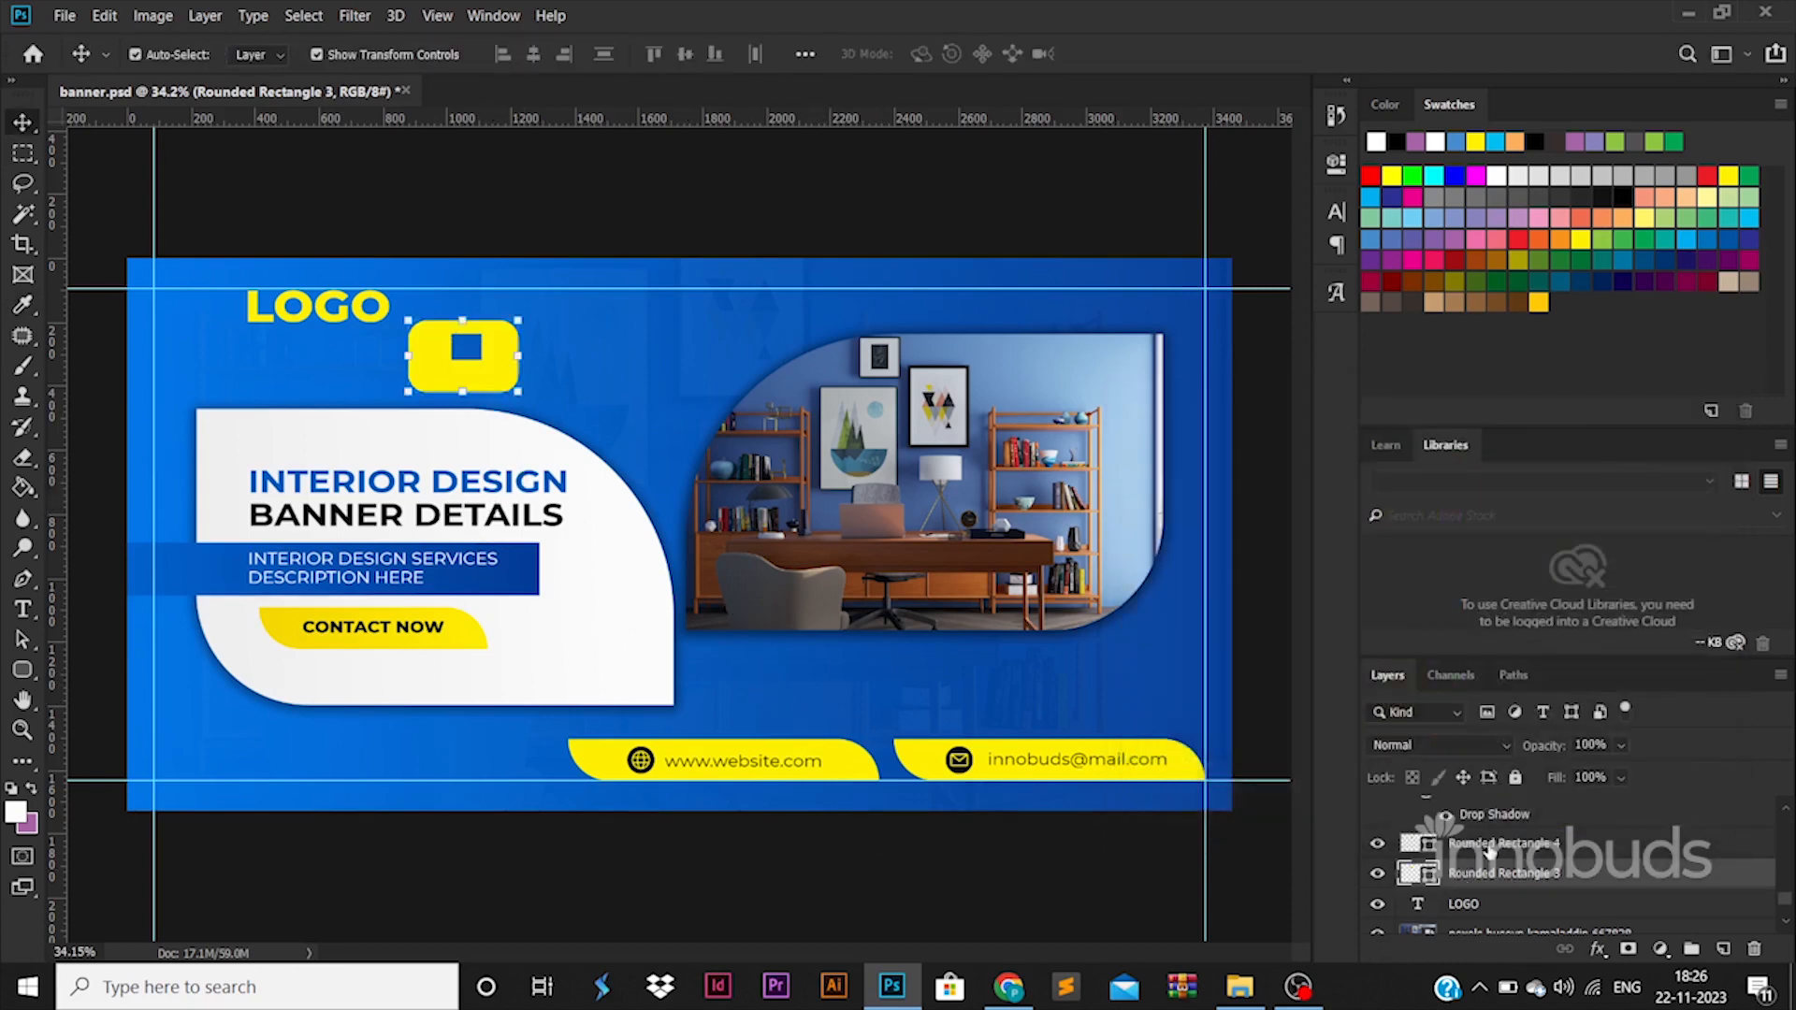
Scale the yellow rounded rectangle and its blue square together to about 50% width and place them just left of LOGO.
left_click(1490, 845, "shift")
left_click_drag(524, 323, 211, 319)
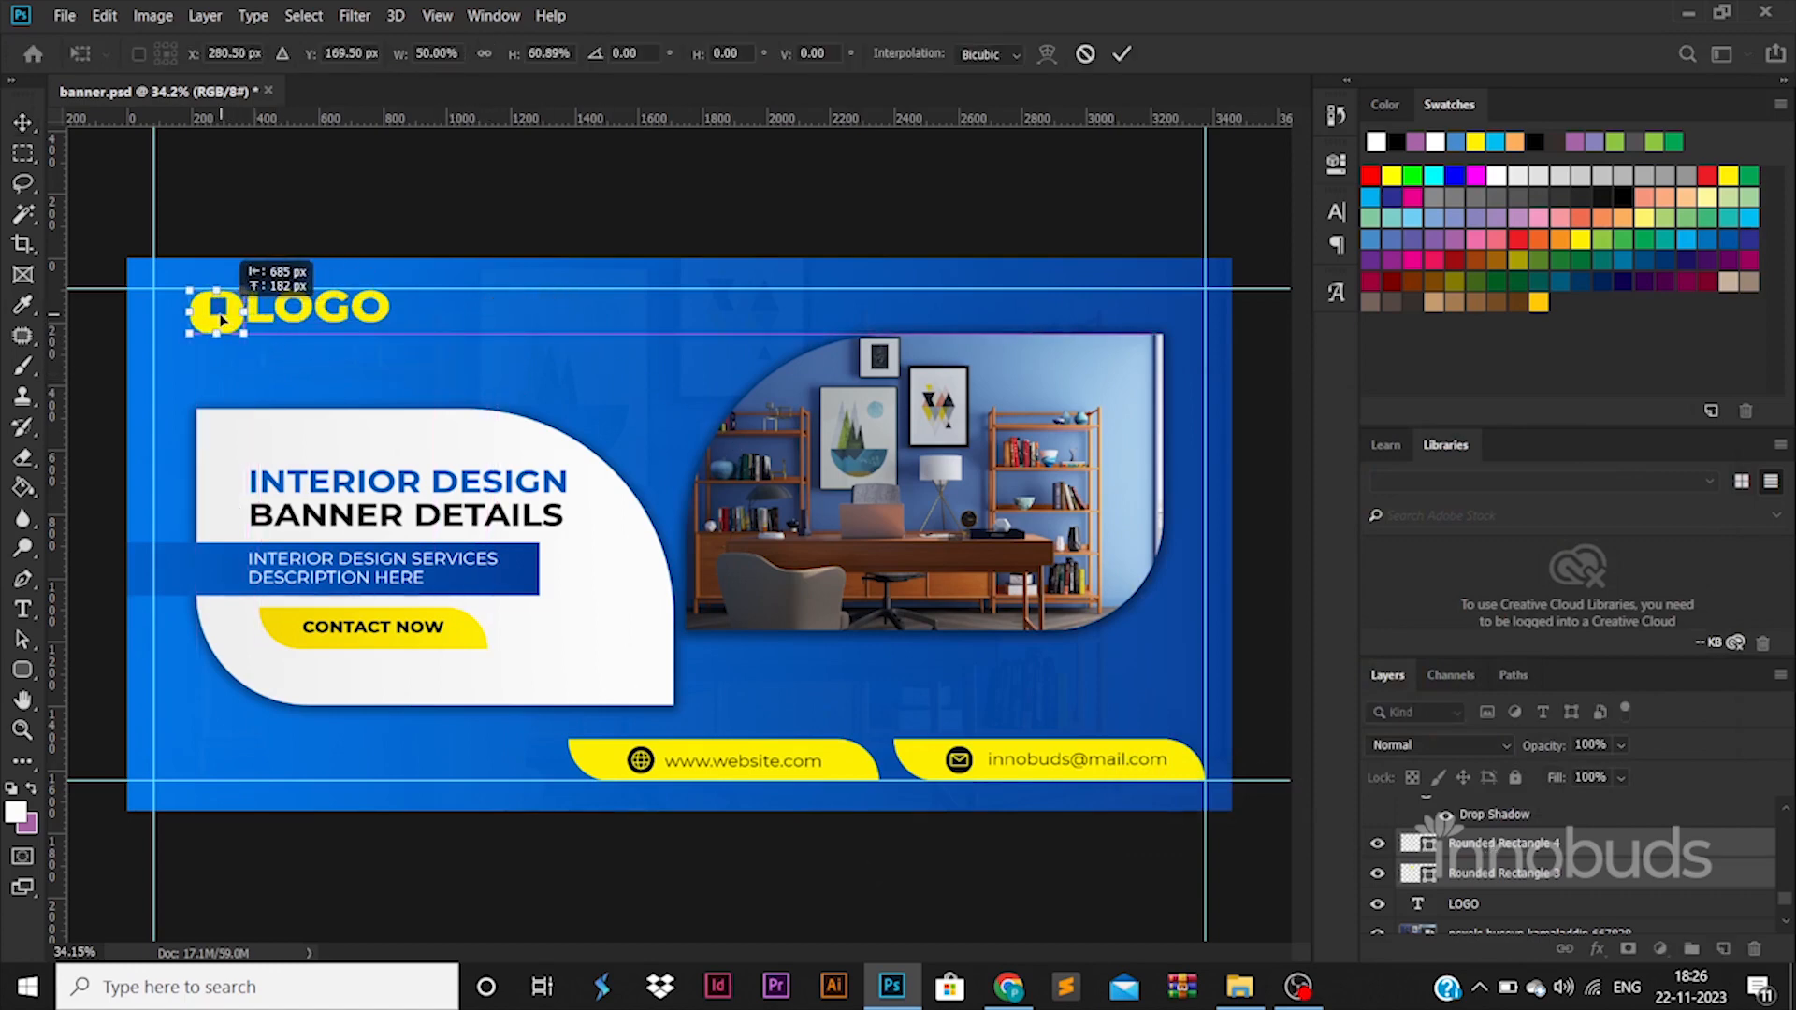
key("Return")
Nudge the LOGO text slightly to the right, away from the yellow icon.
left_click(332, 309)
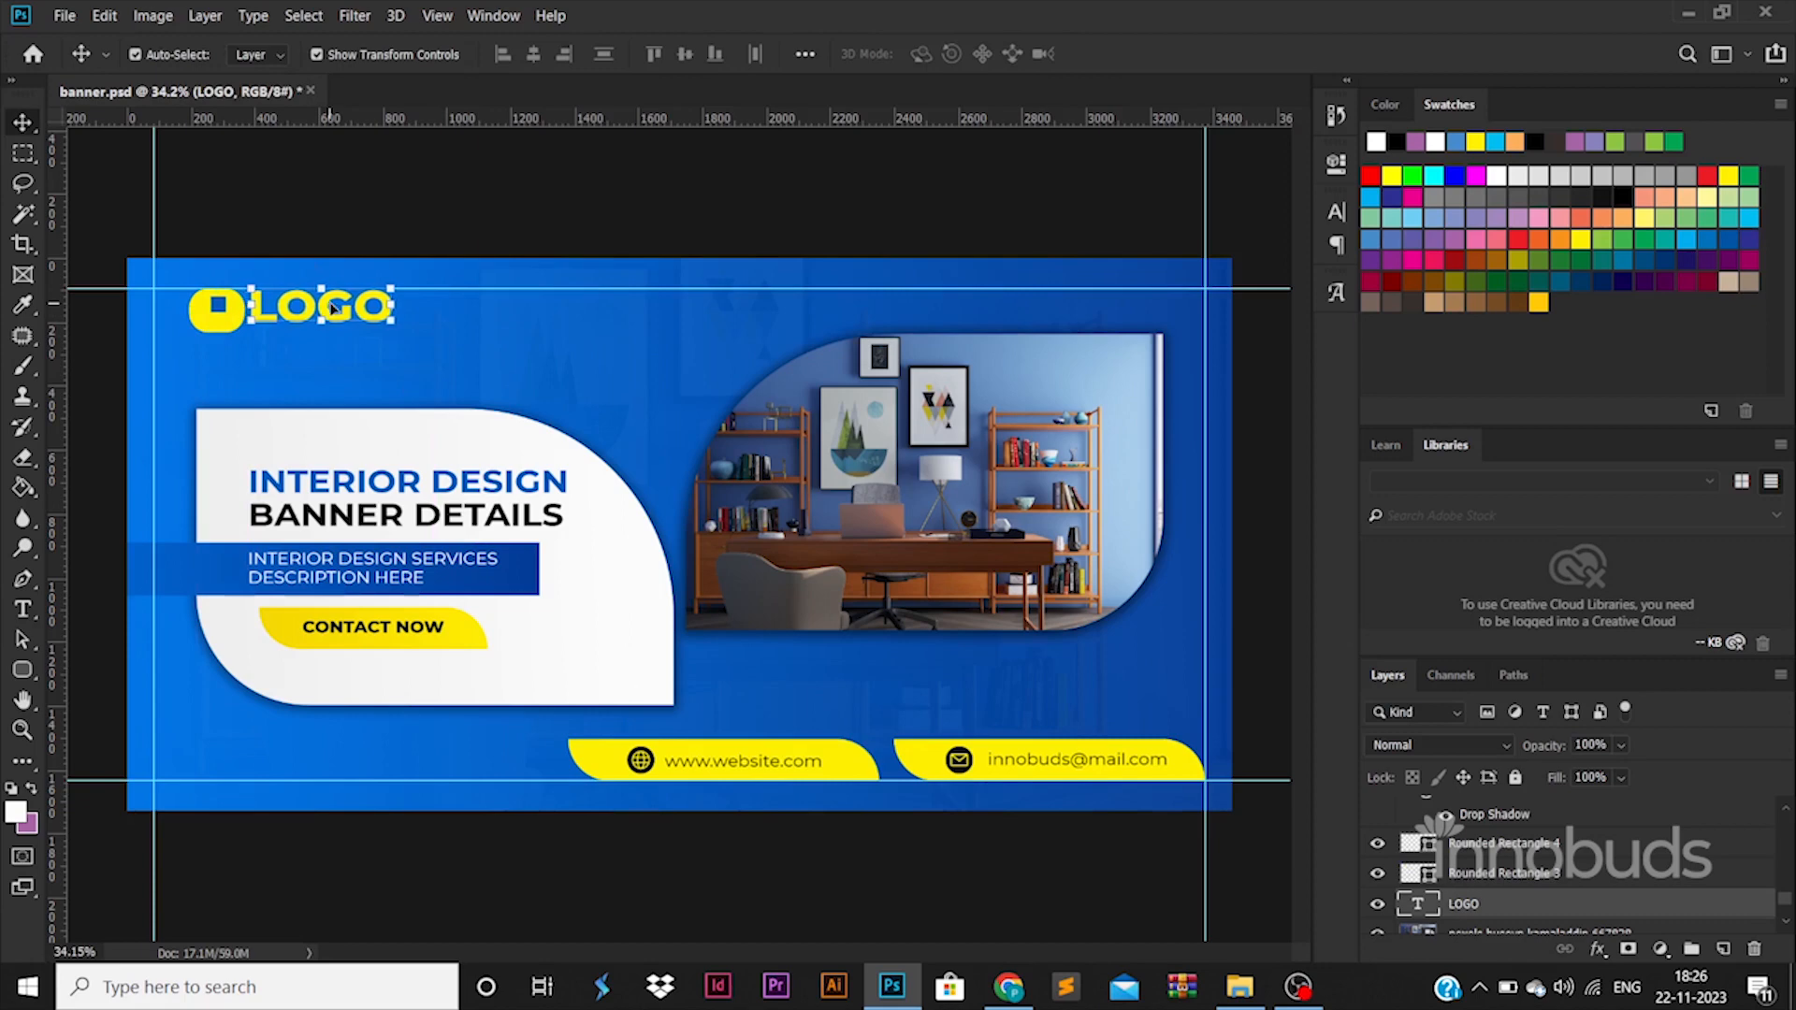
left_click_drag(332, 306, 332, 308)
left_click(34, 671)
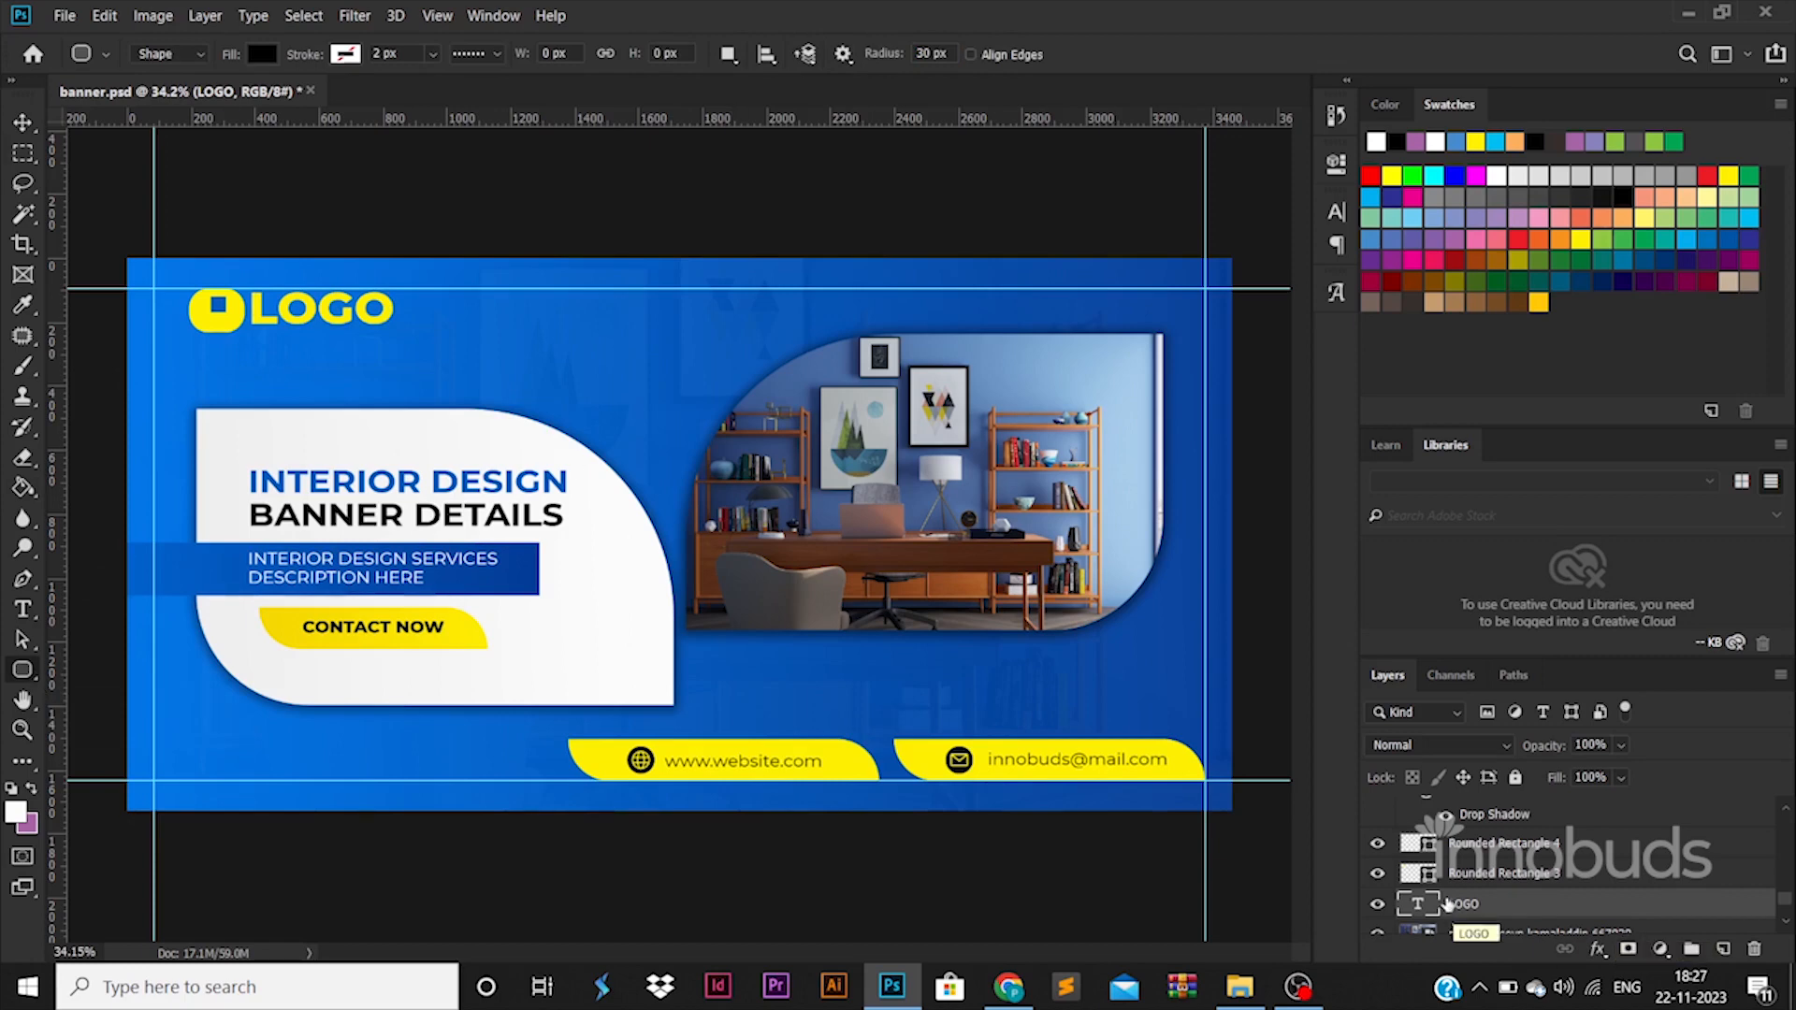
key("v")
key("ctrl+t")
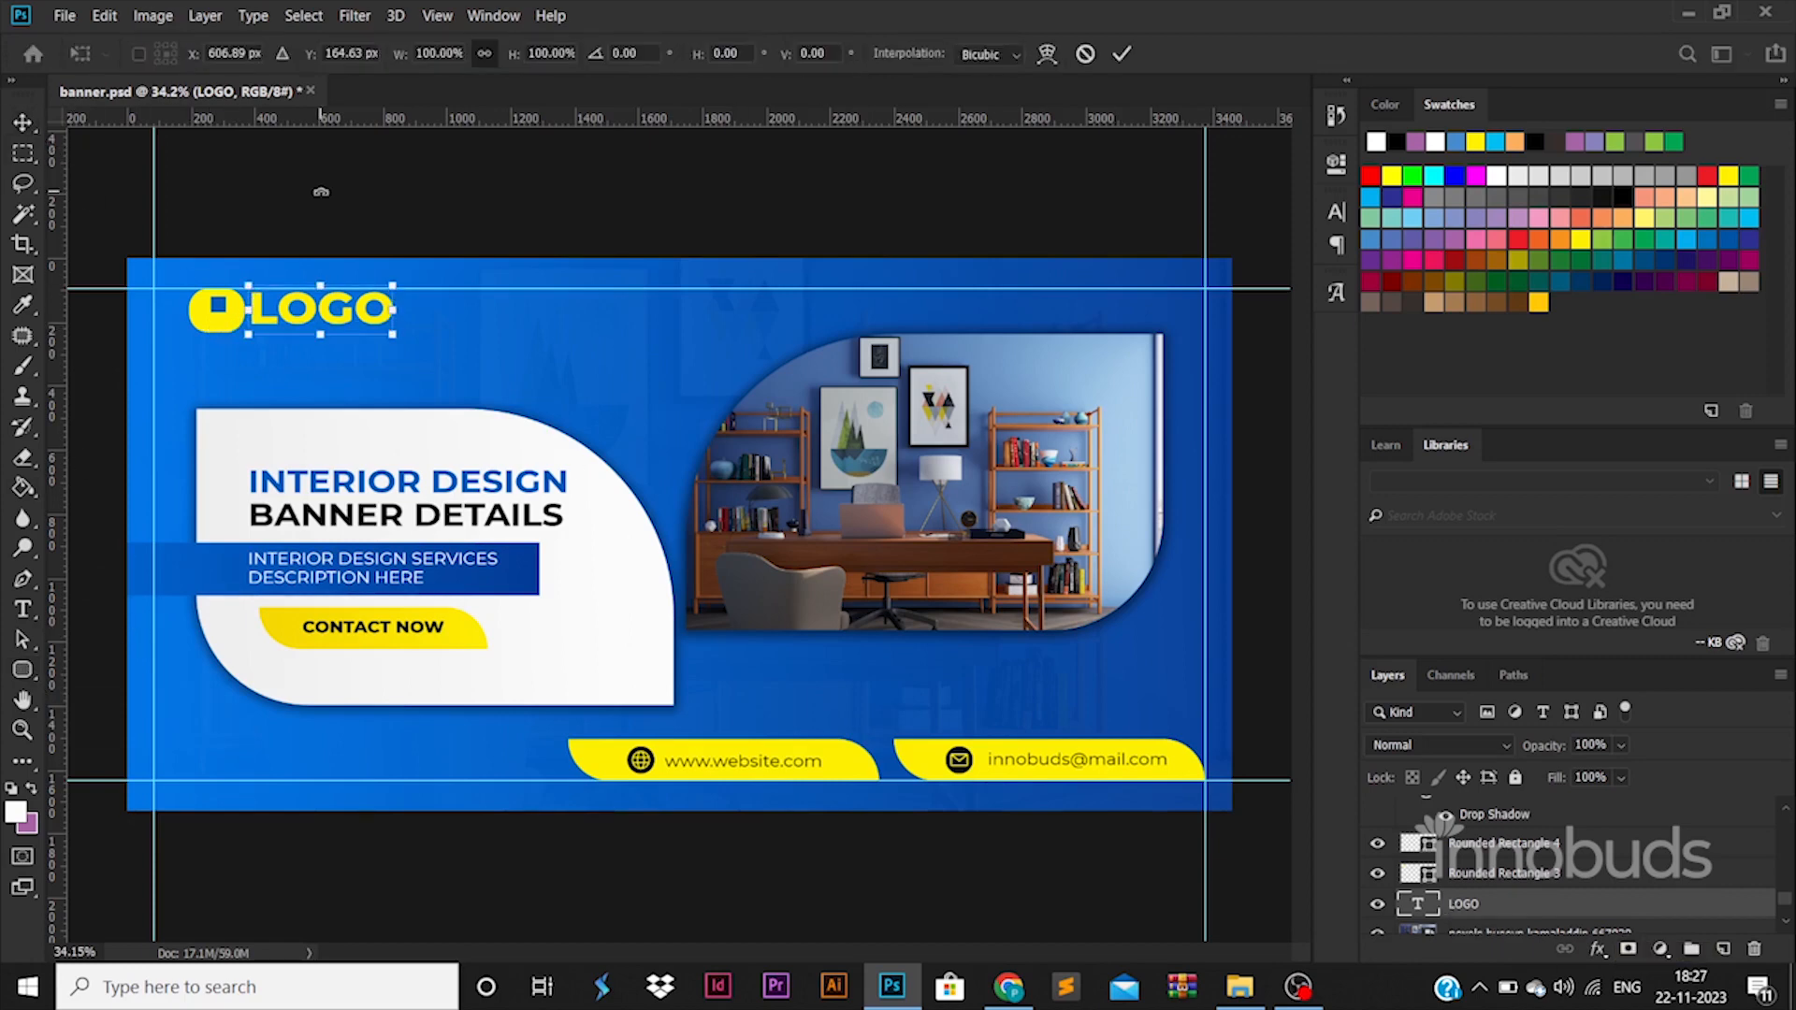
key("Return")
Draw a square-cornered yellow rectangle, about 186 x 131 px, below the logo and delete the yellow rounded rectangle.
left_click(227, 329)
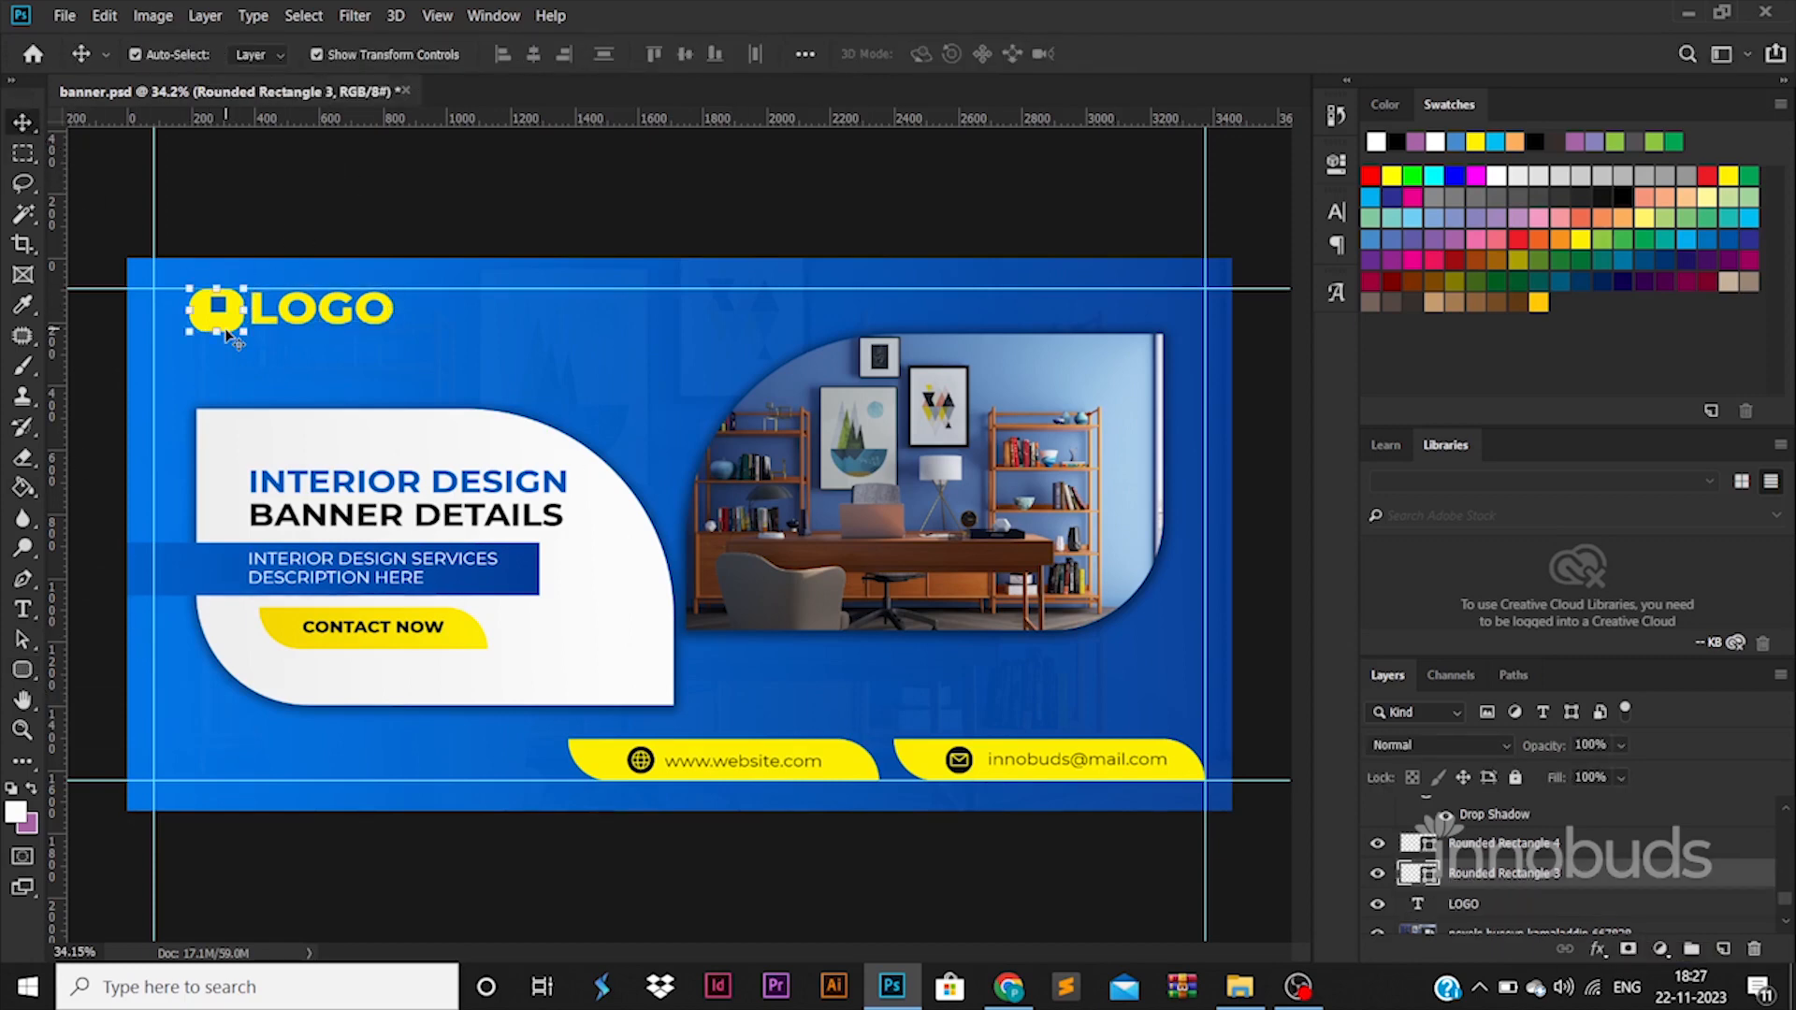
right_click(23, 672)
left_click(103, 666)
left_click_drag(232, 366, 288, 409)
key("v")
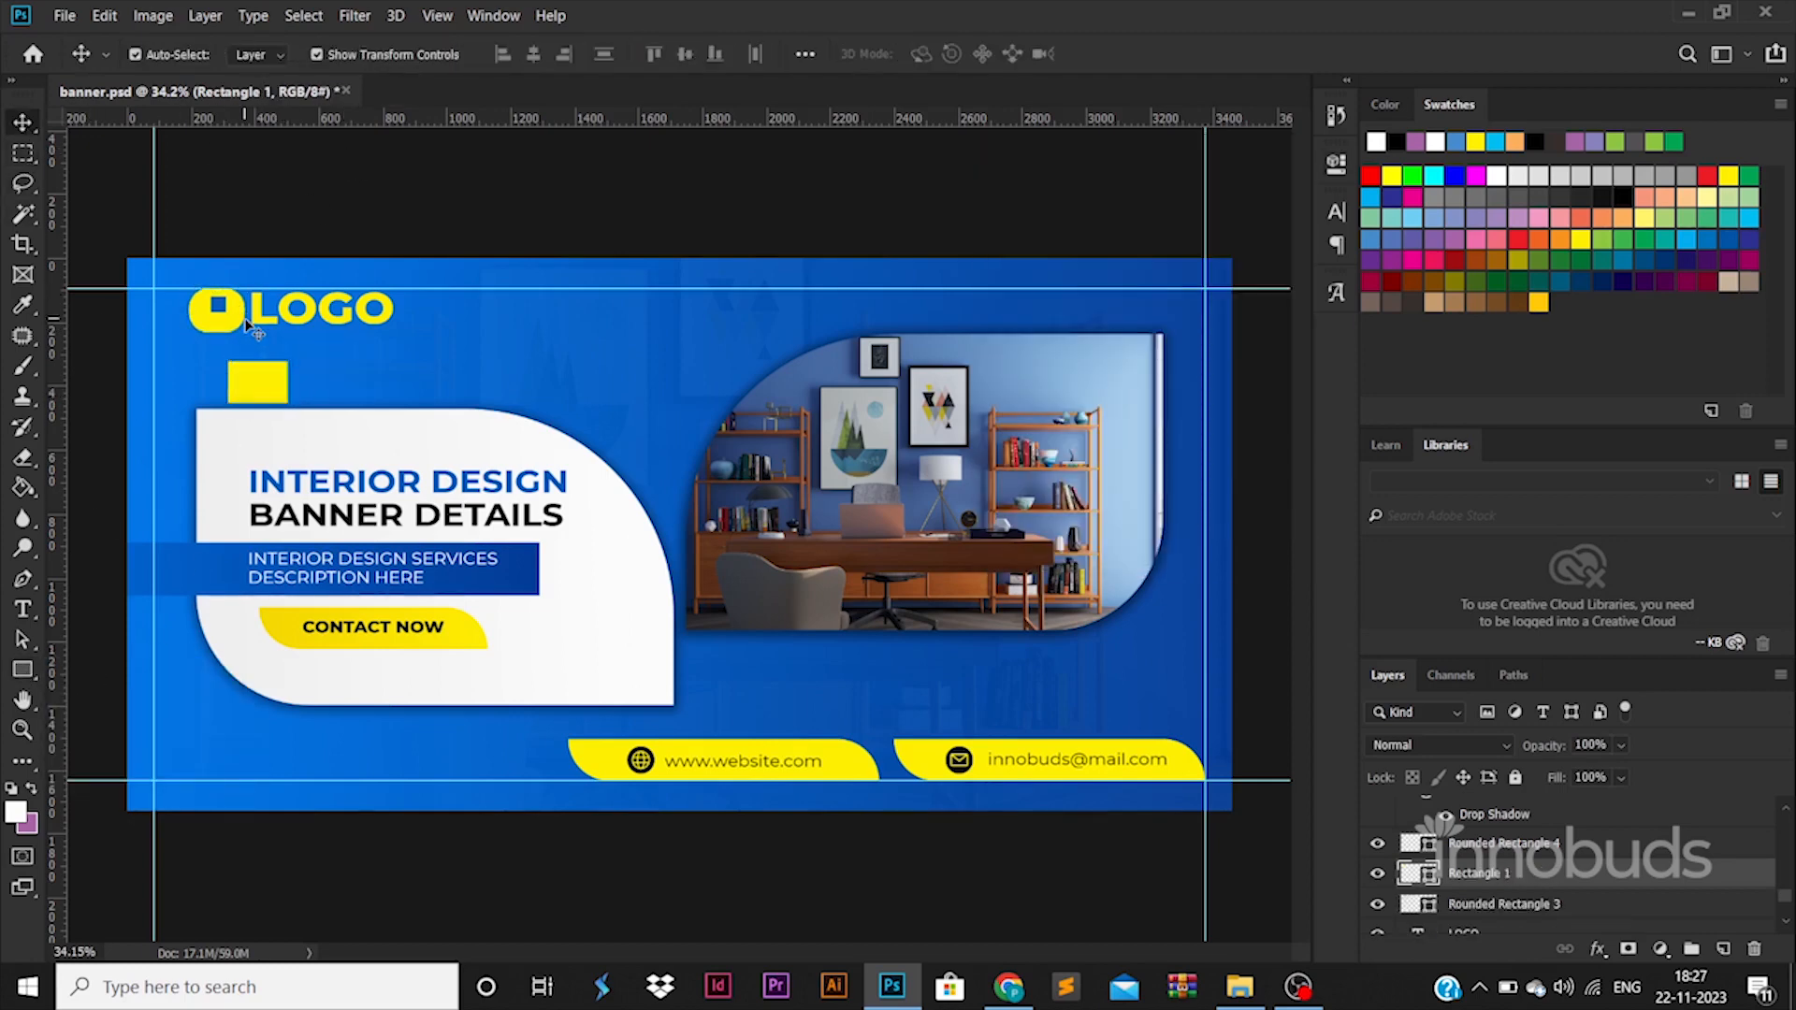
left_click(238, 319)
key("Delete")
Place the yellow rectangle behind the small blue square and shift the square toward the rectangle's left edge.
left_click_drag(227, 326, 227, 311)
left_click(351, 248)
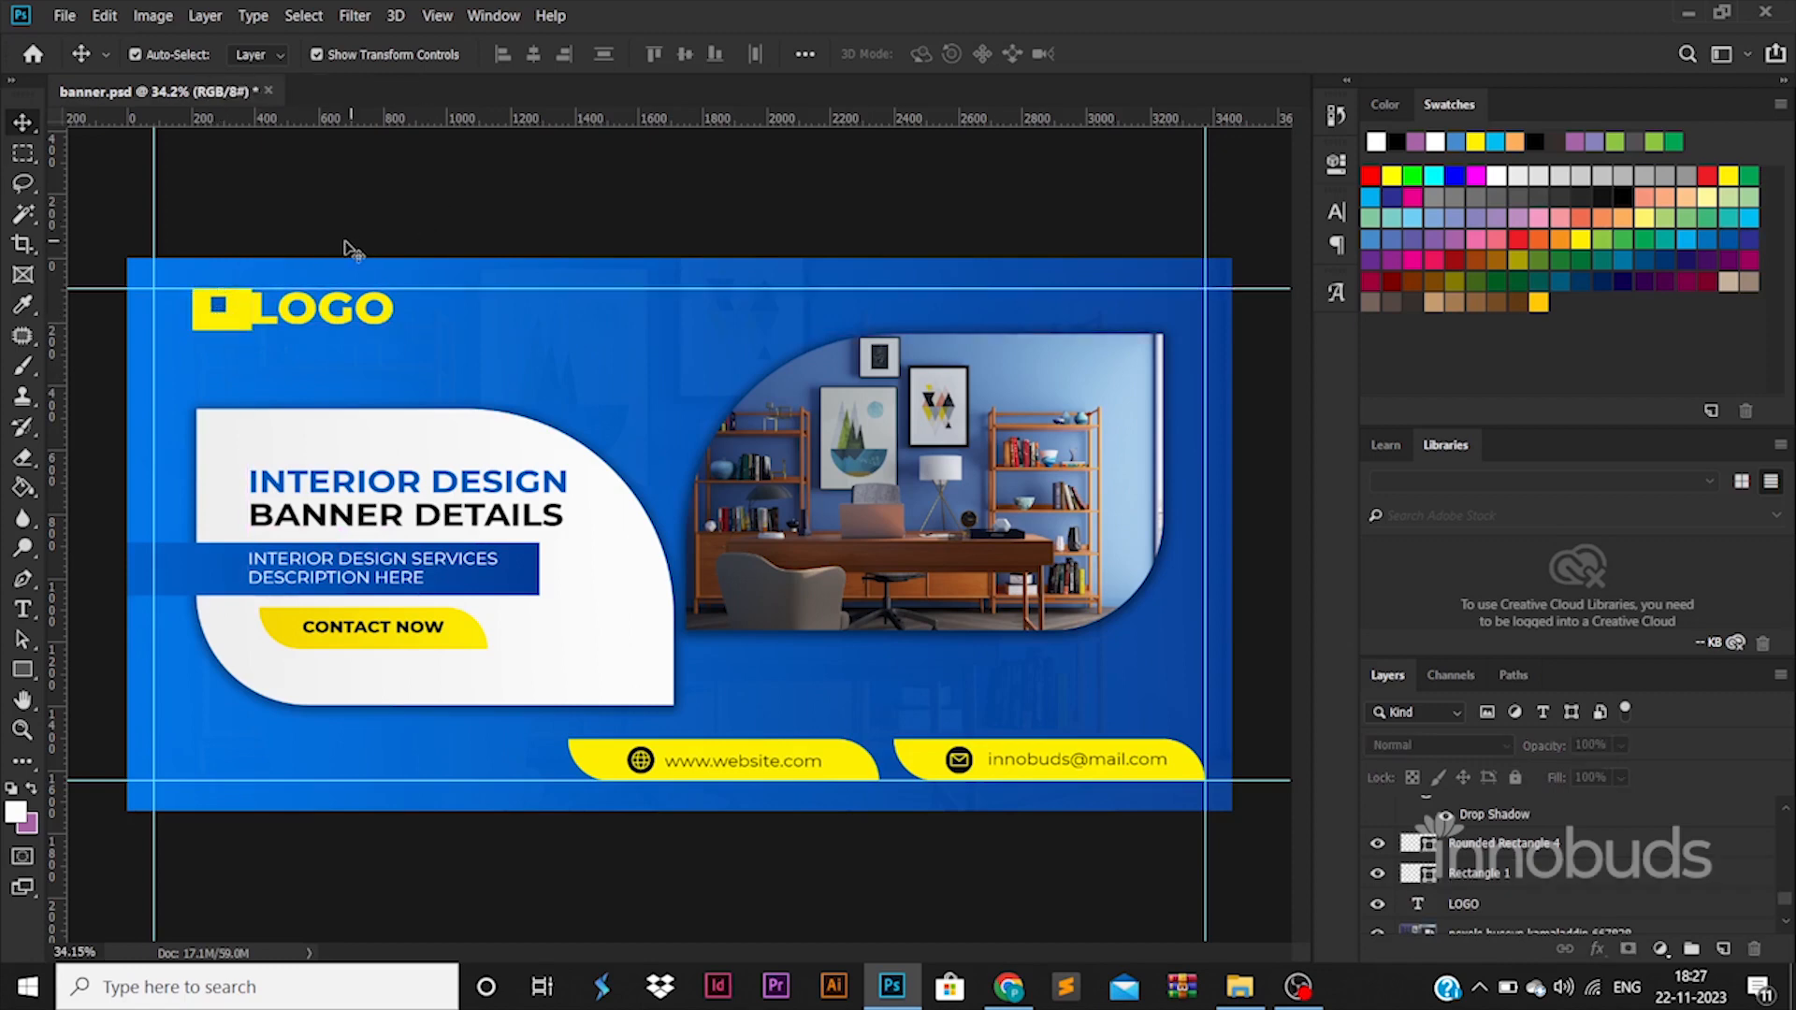
left_click(281, 312)
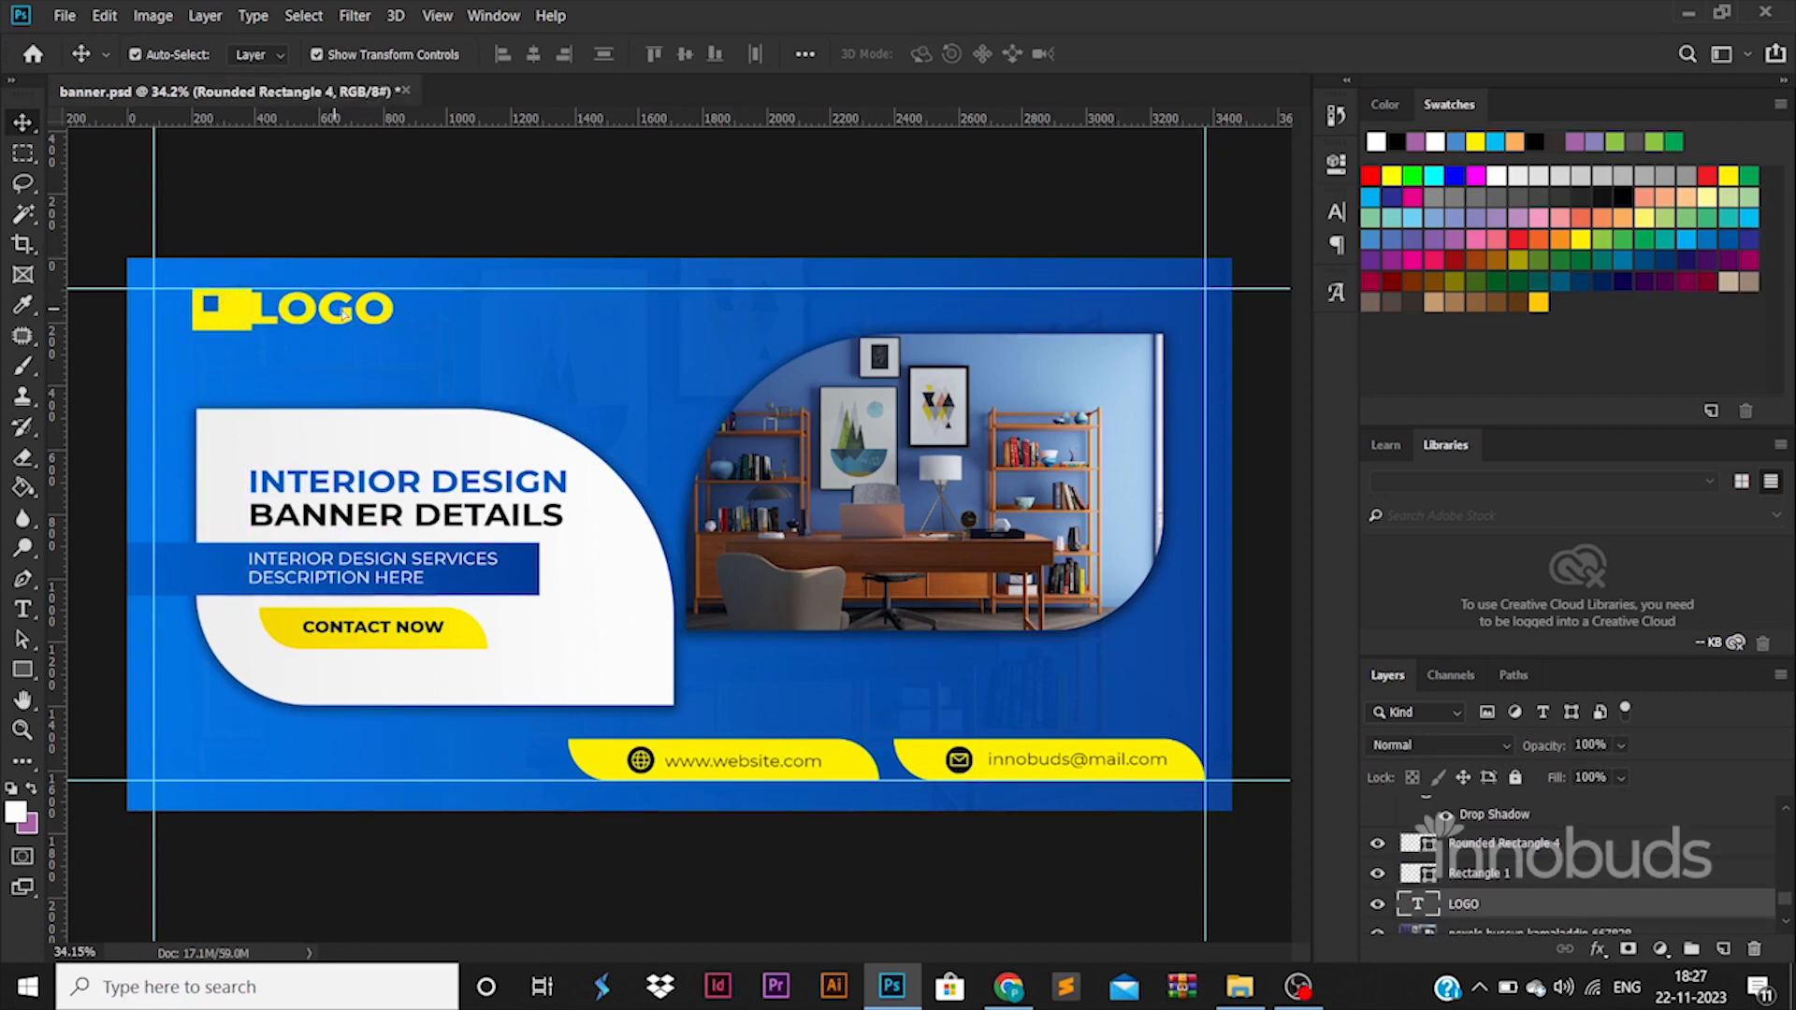
Move the LOGO text right to leave a gap beside the icon, and align the whole logo with the white shape's left edge.
left_click_drag(409, 325, 423, 333)
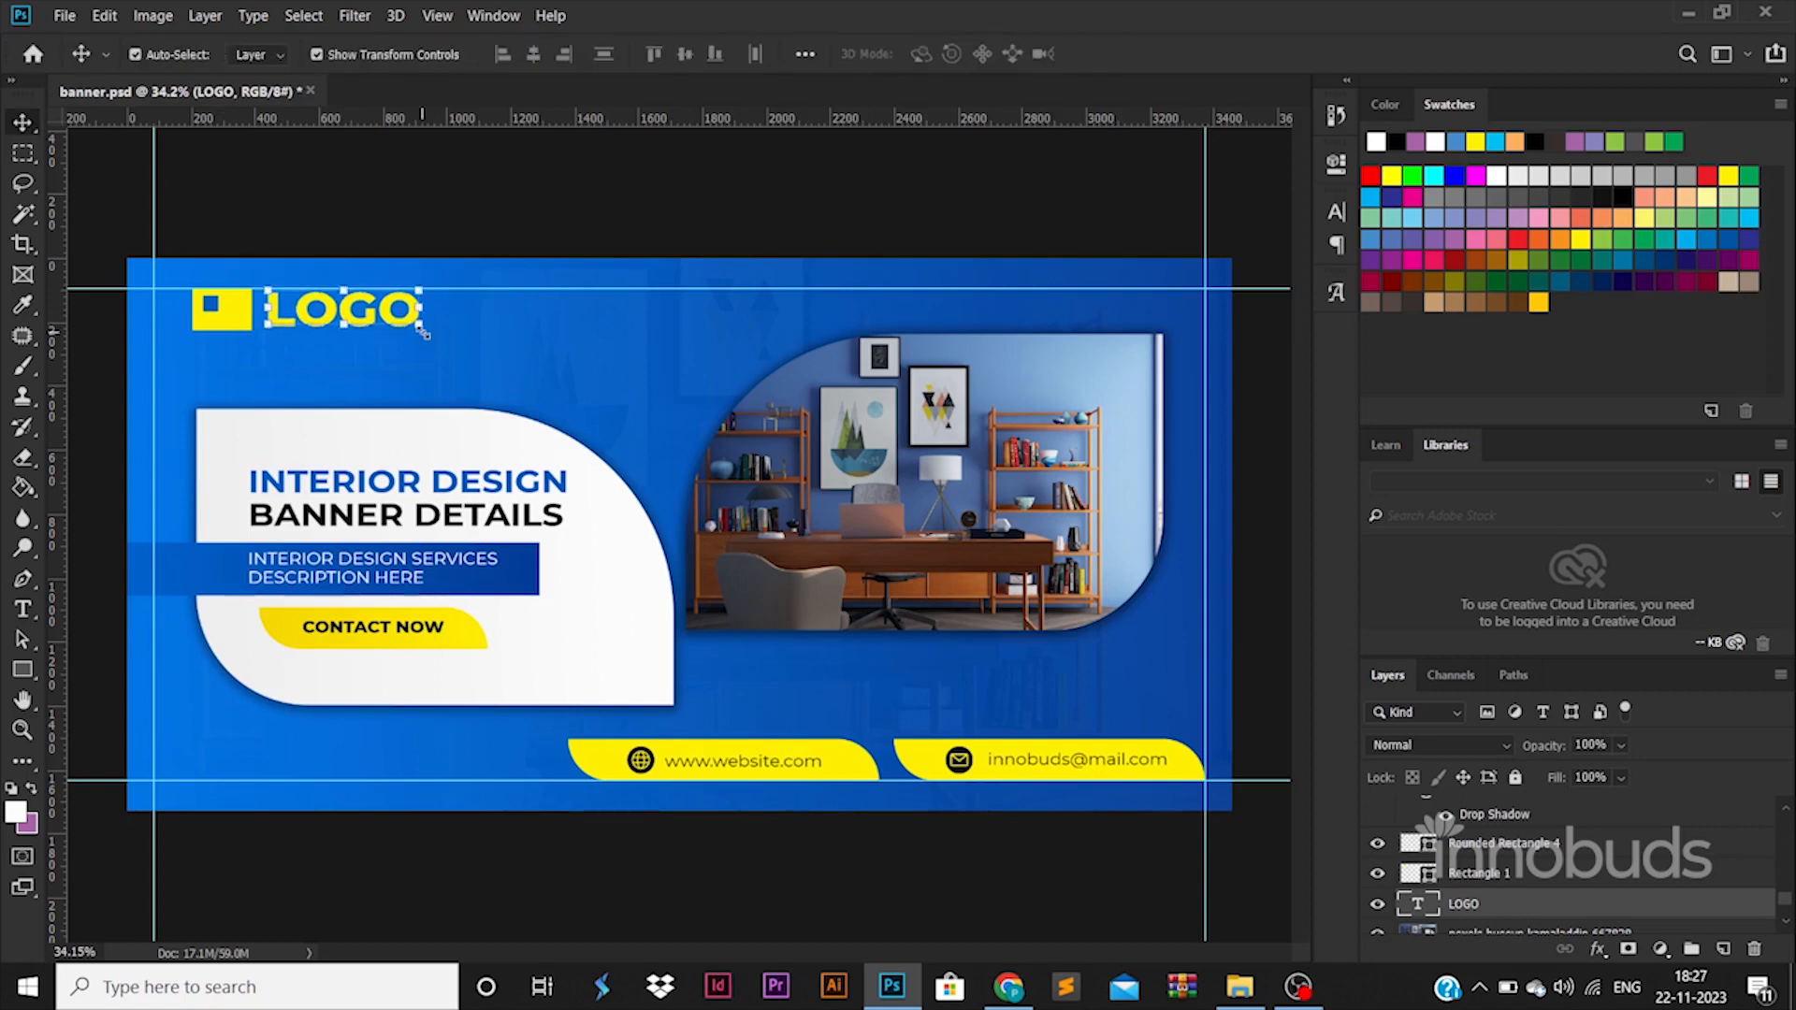
left_click(214, 318, "shift")
left_click(212, 304, "shift")
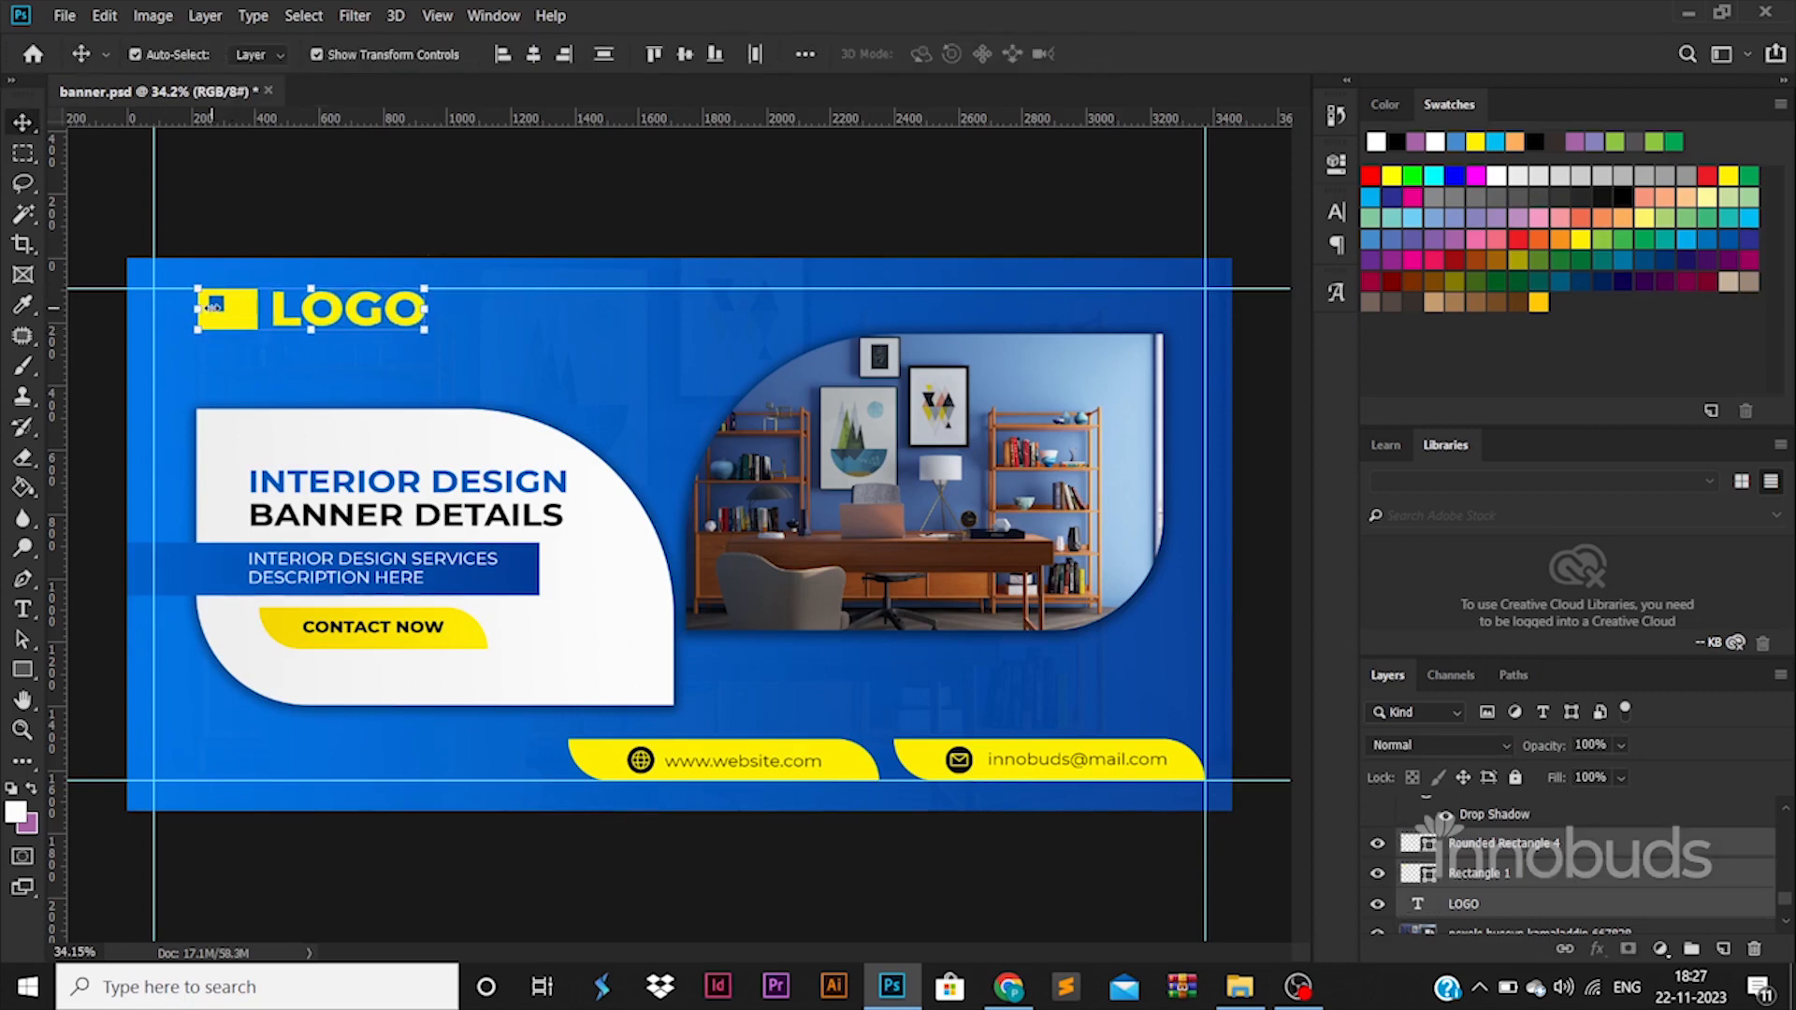
left_click(527, 245)
Add an Exposure adjustment layer above the clipped office photo with the exposure set to +1.22.
left_click(1142, 541)
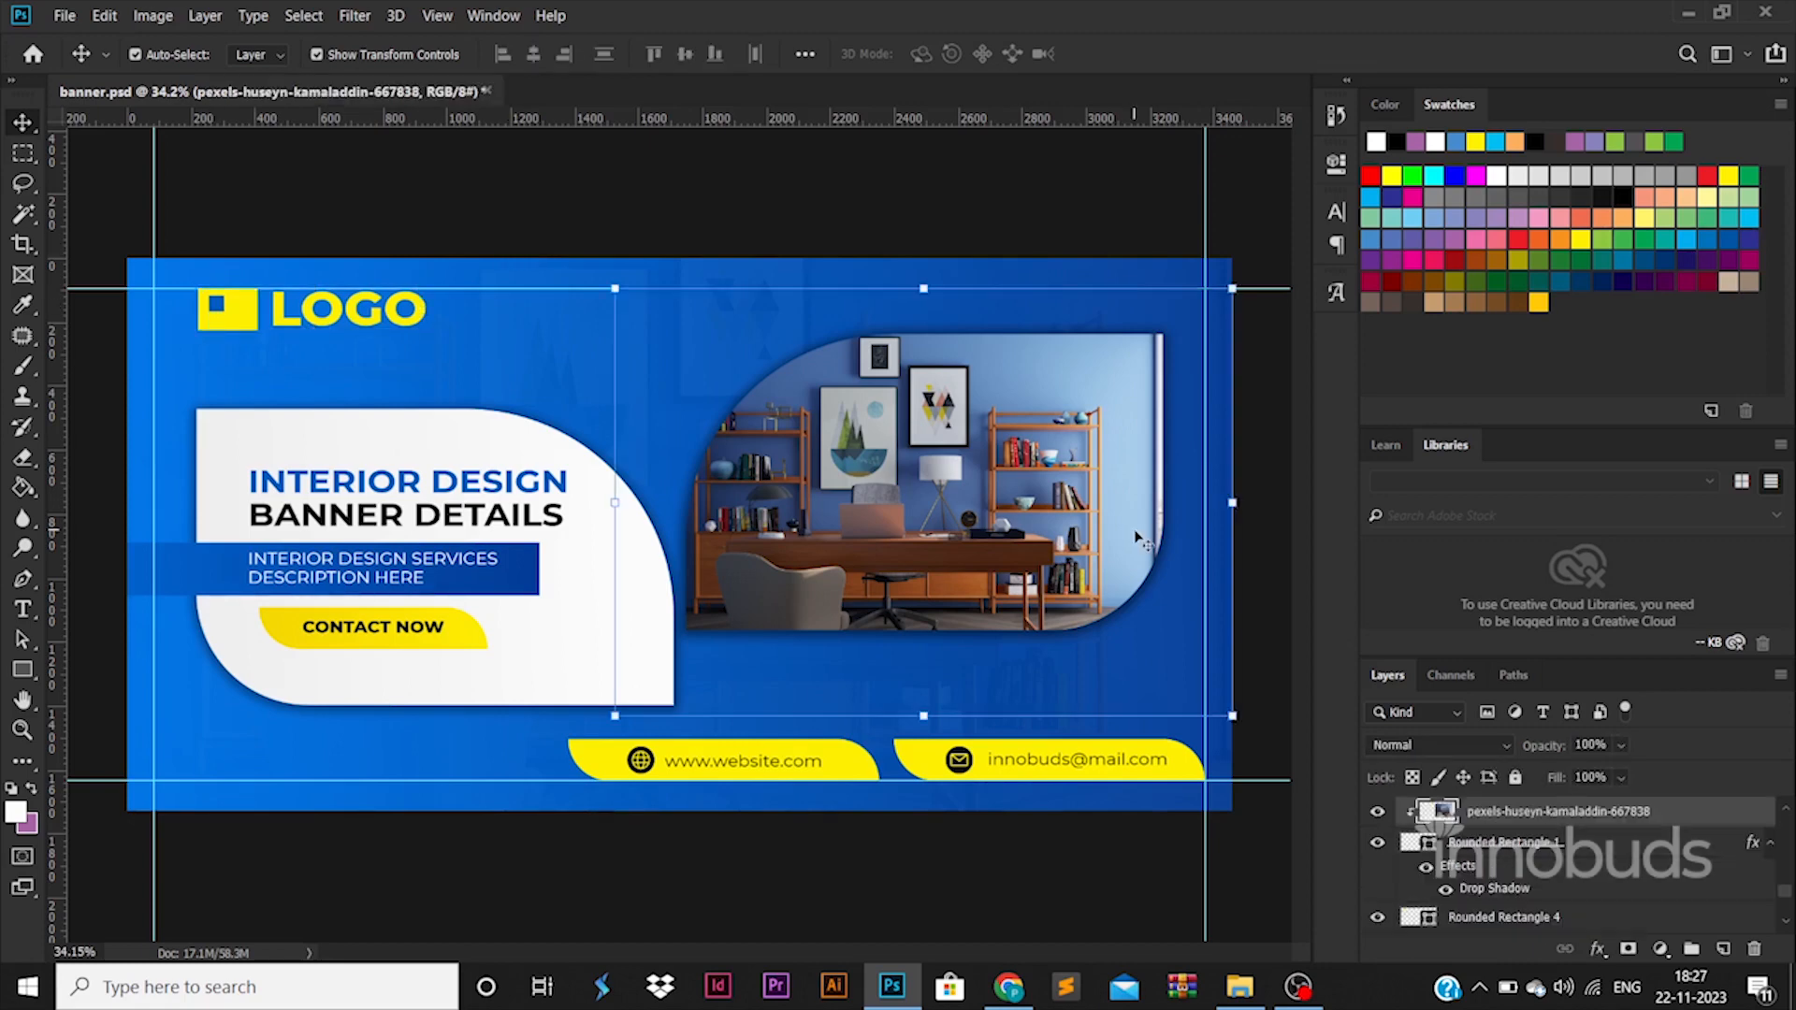
left_click(1660, 948)
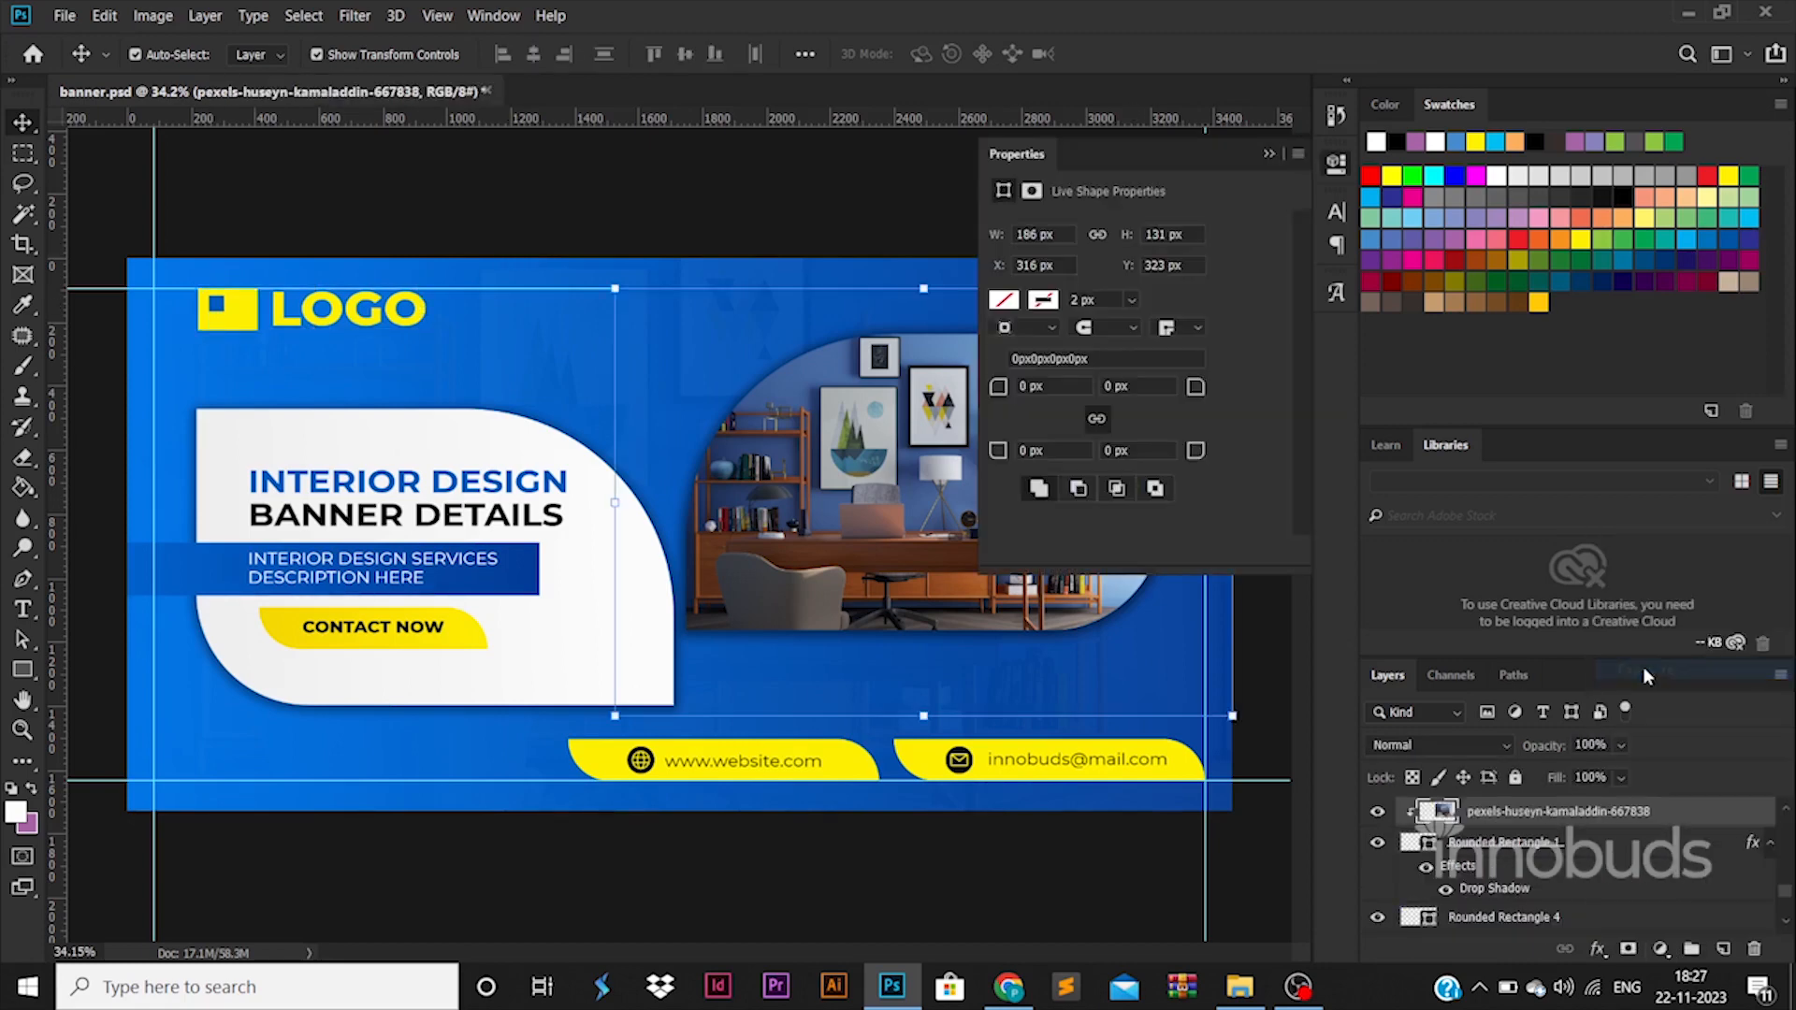
left_click(1632, 671)
left_click(1159, 286)
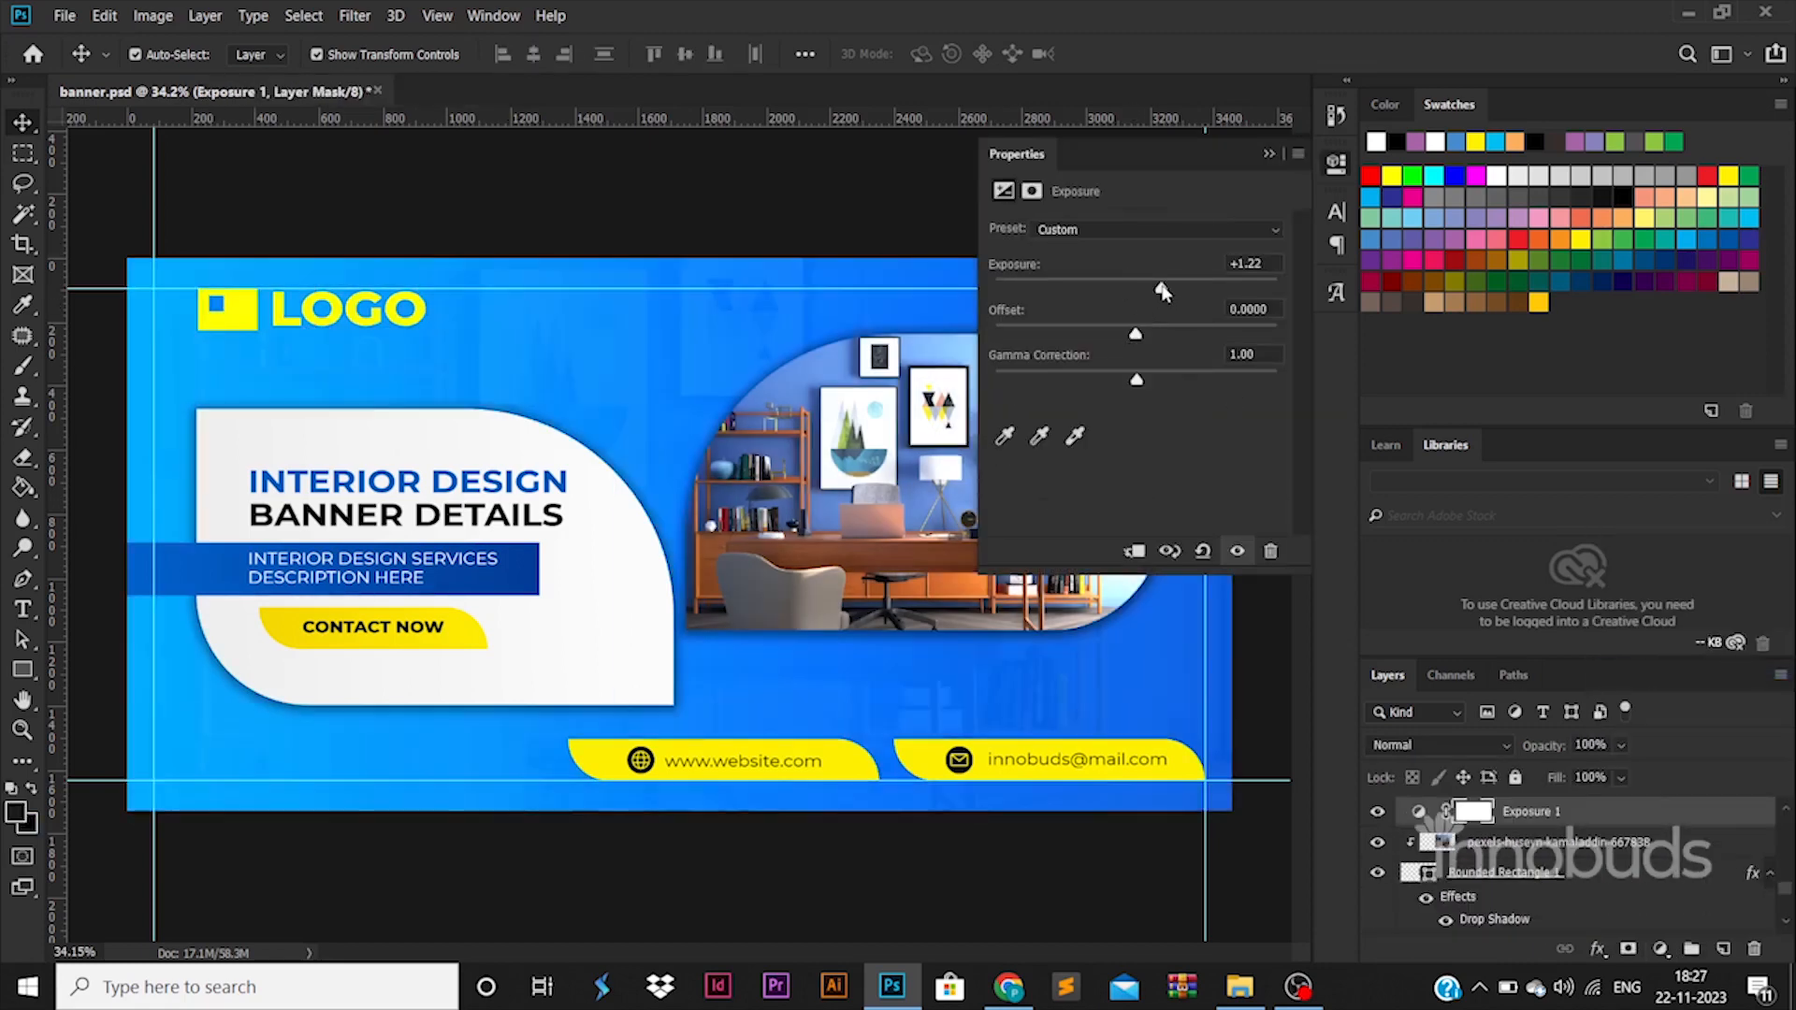
left_click(1274, 155)
Reselect the Exposure adjustment layer over the office photo and readjust its exposure.
right_click(1581, 842)
left_click(1457, 687)
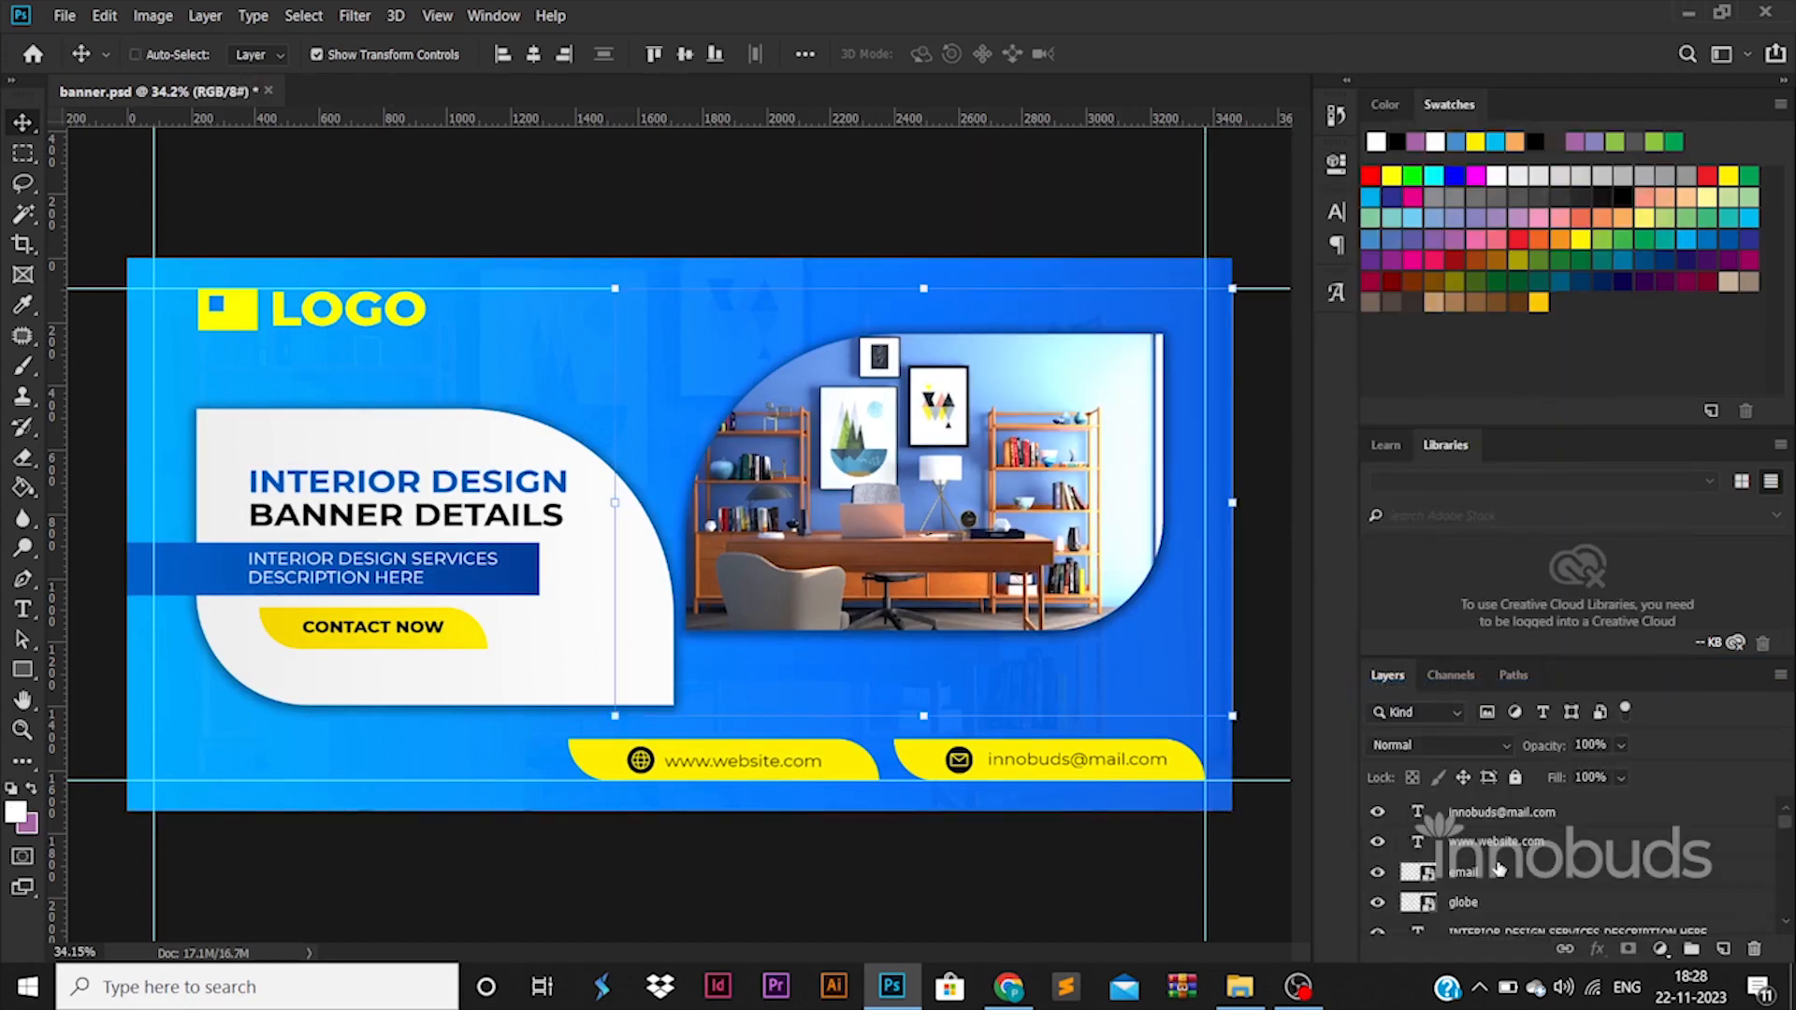
right_click(898, 456)
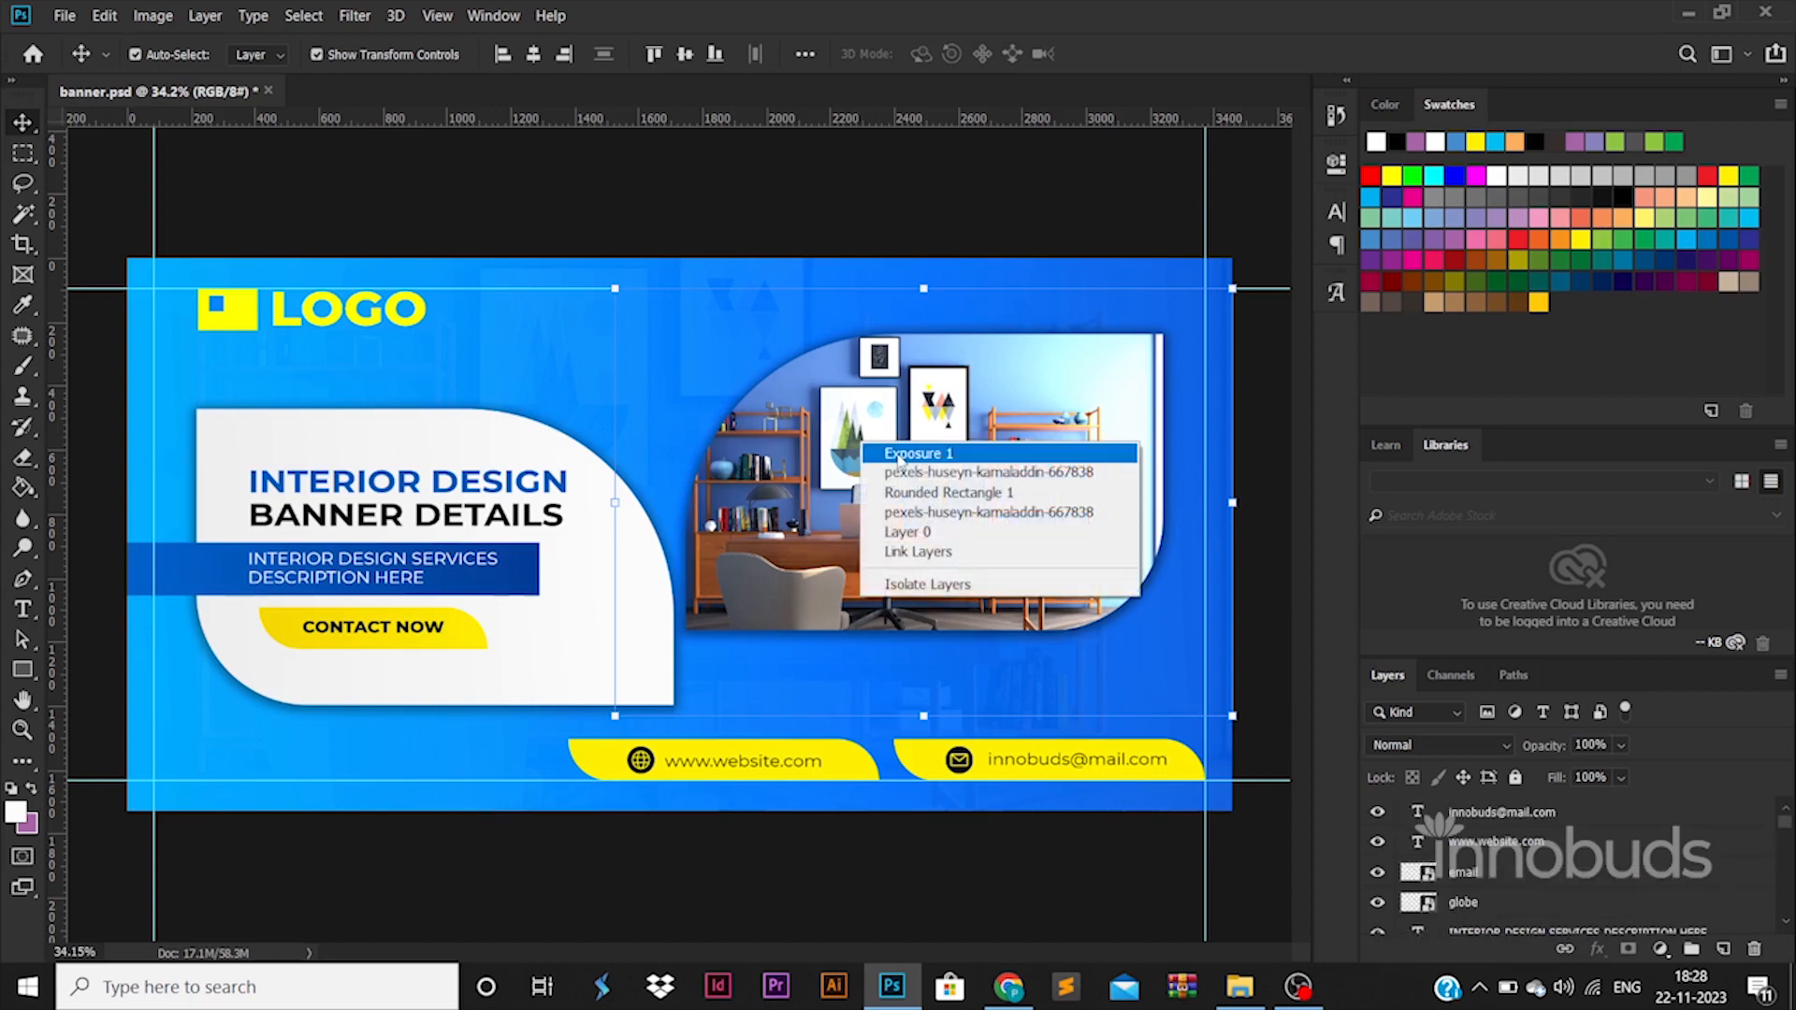
left_click(900, 454)
left_click_drag(1139, 293, 1164, 287)
left_click(1268, 154)
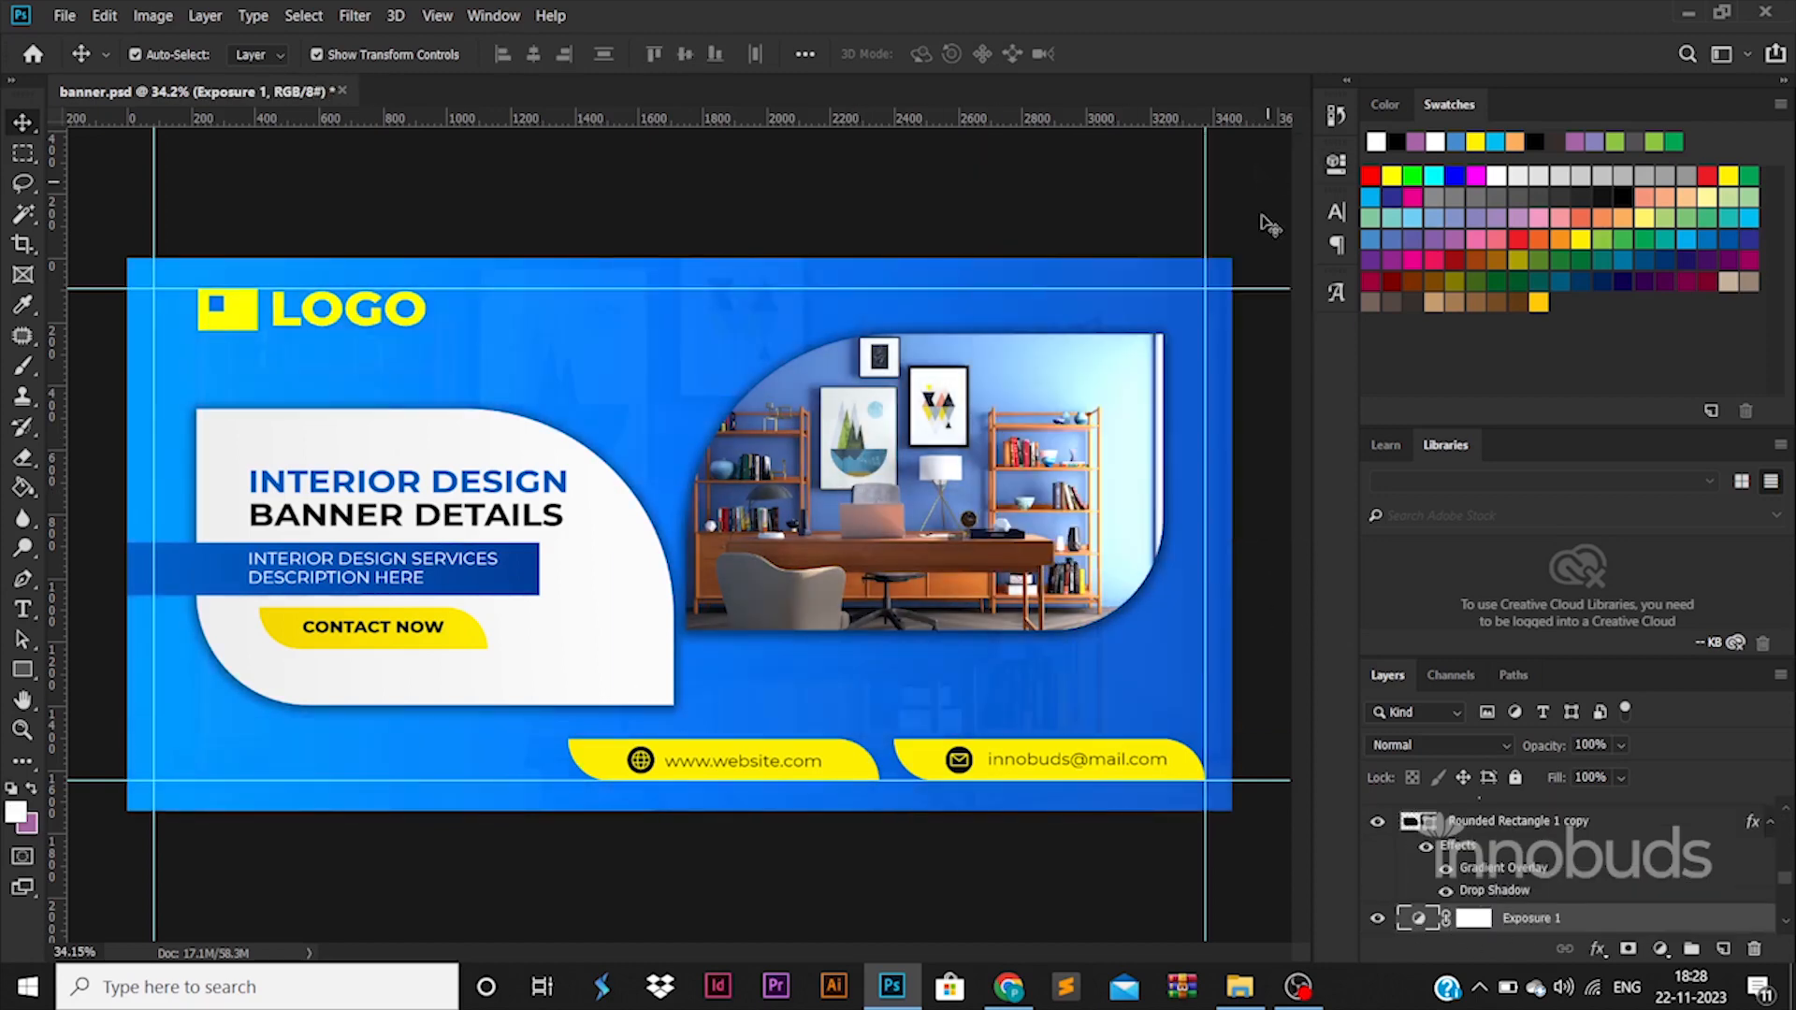
scroll(1546, 804, "down", 1)
right_click(1654, 923)
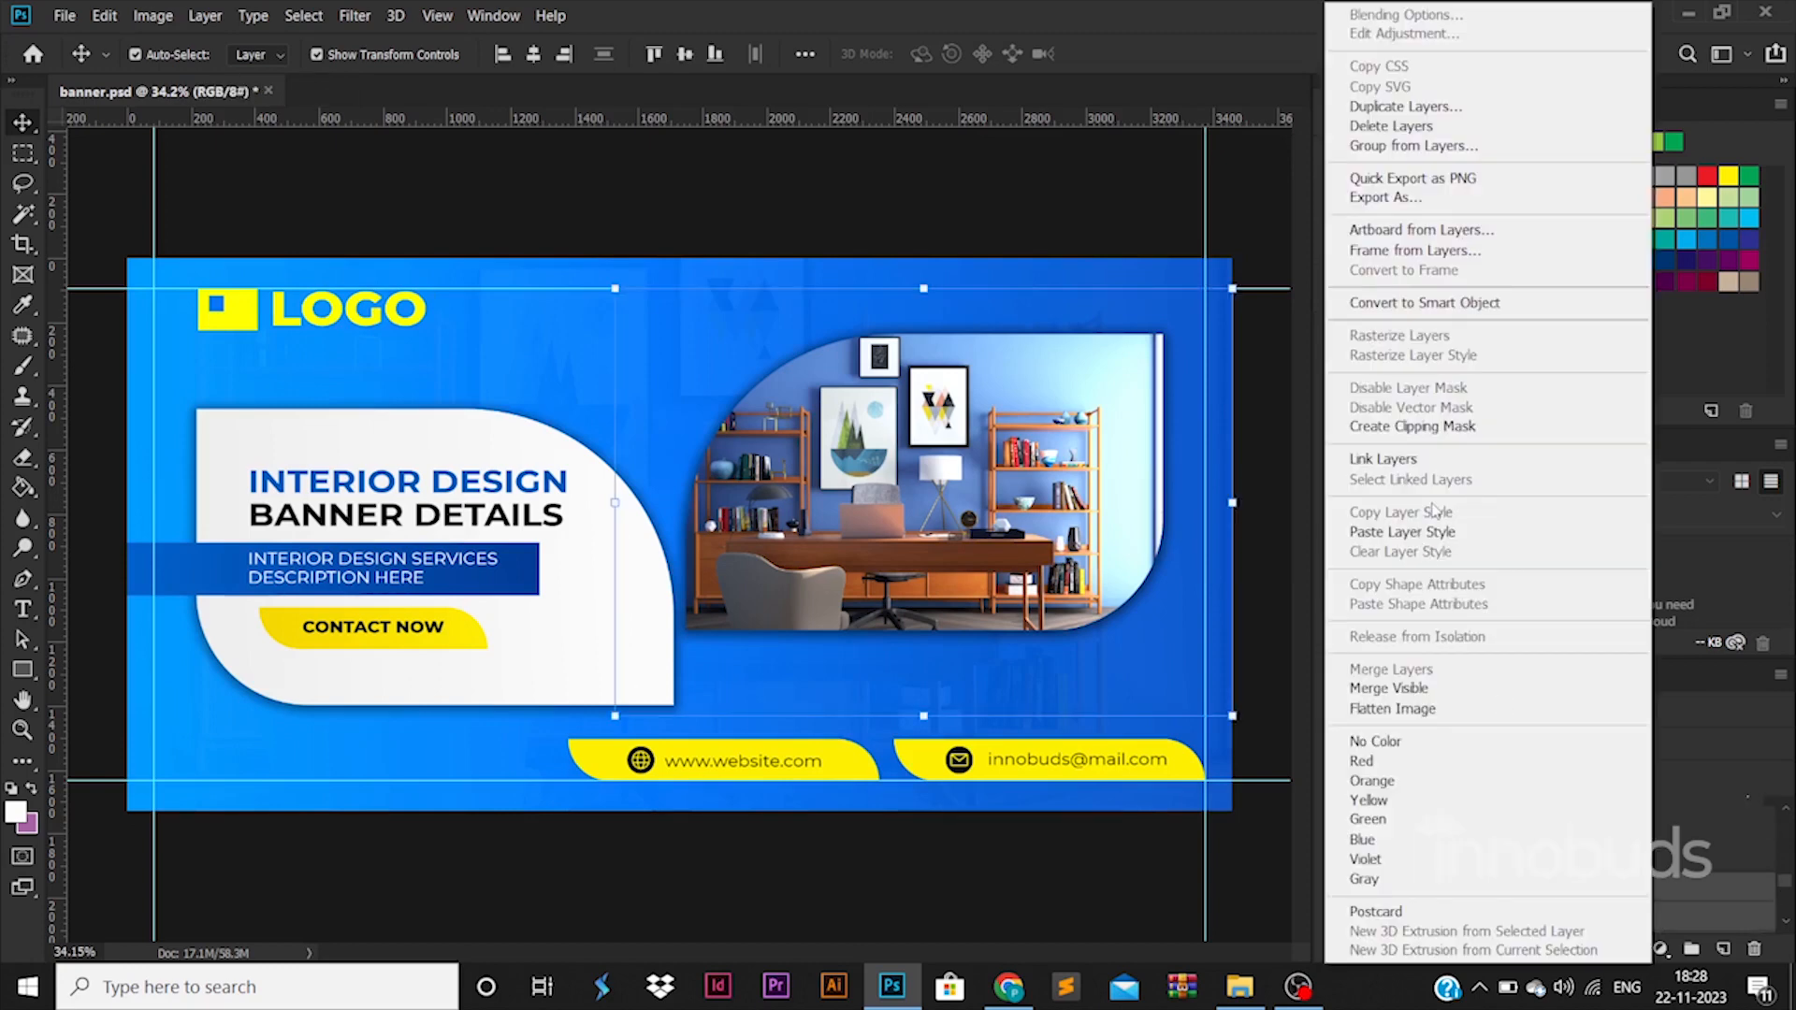
left_click(1293, 709)
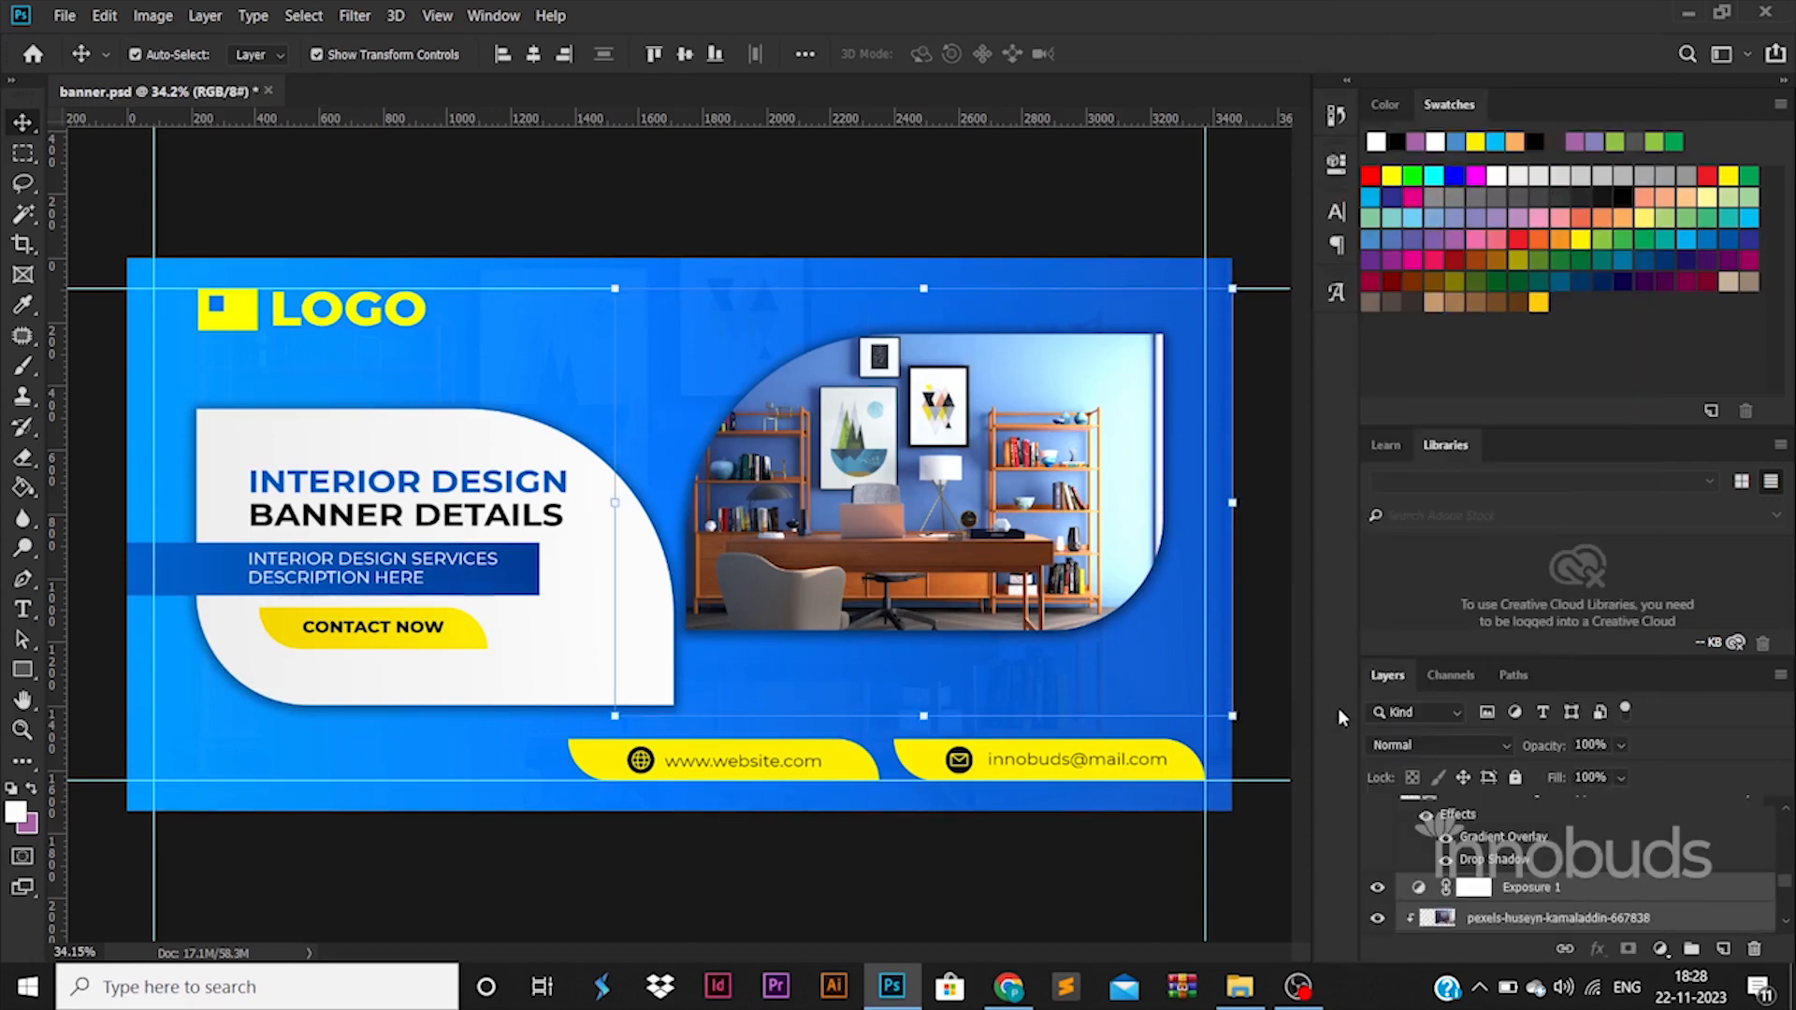
left_click(1299, 693)
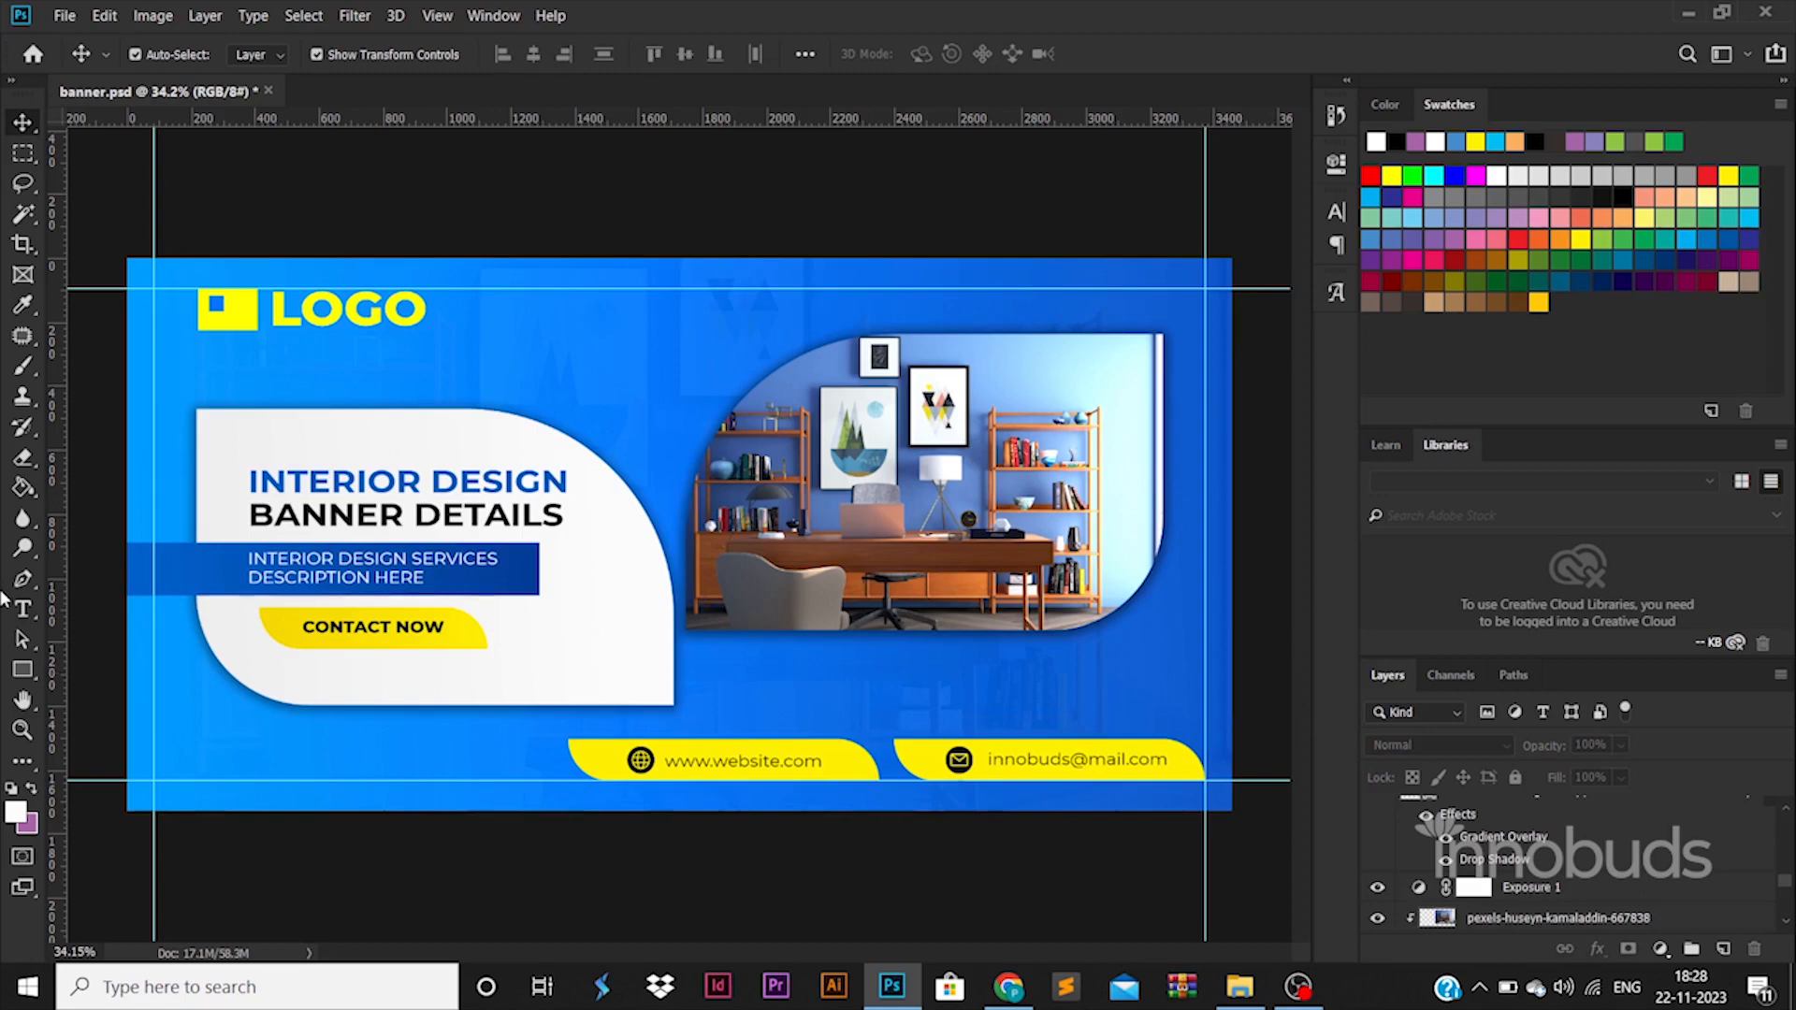
right_click(30, 671)
left_click(31, 671)
left_click(19, 126)
Duplicate the white text shape, shrink the copy to about 22%, rotate it about 41° and place it above the original's curved corner.
left_click(493, 610)
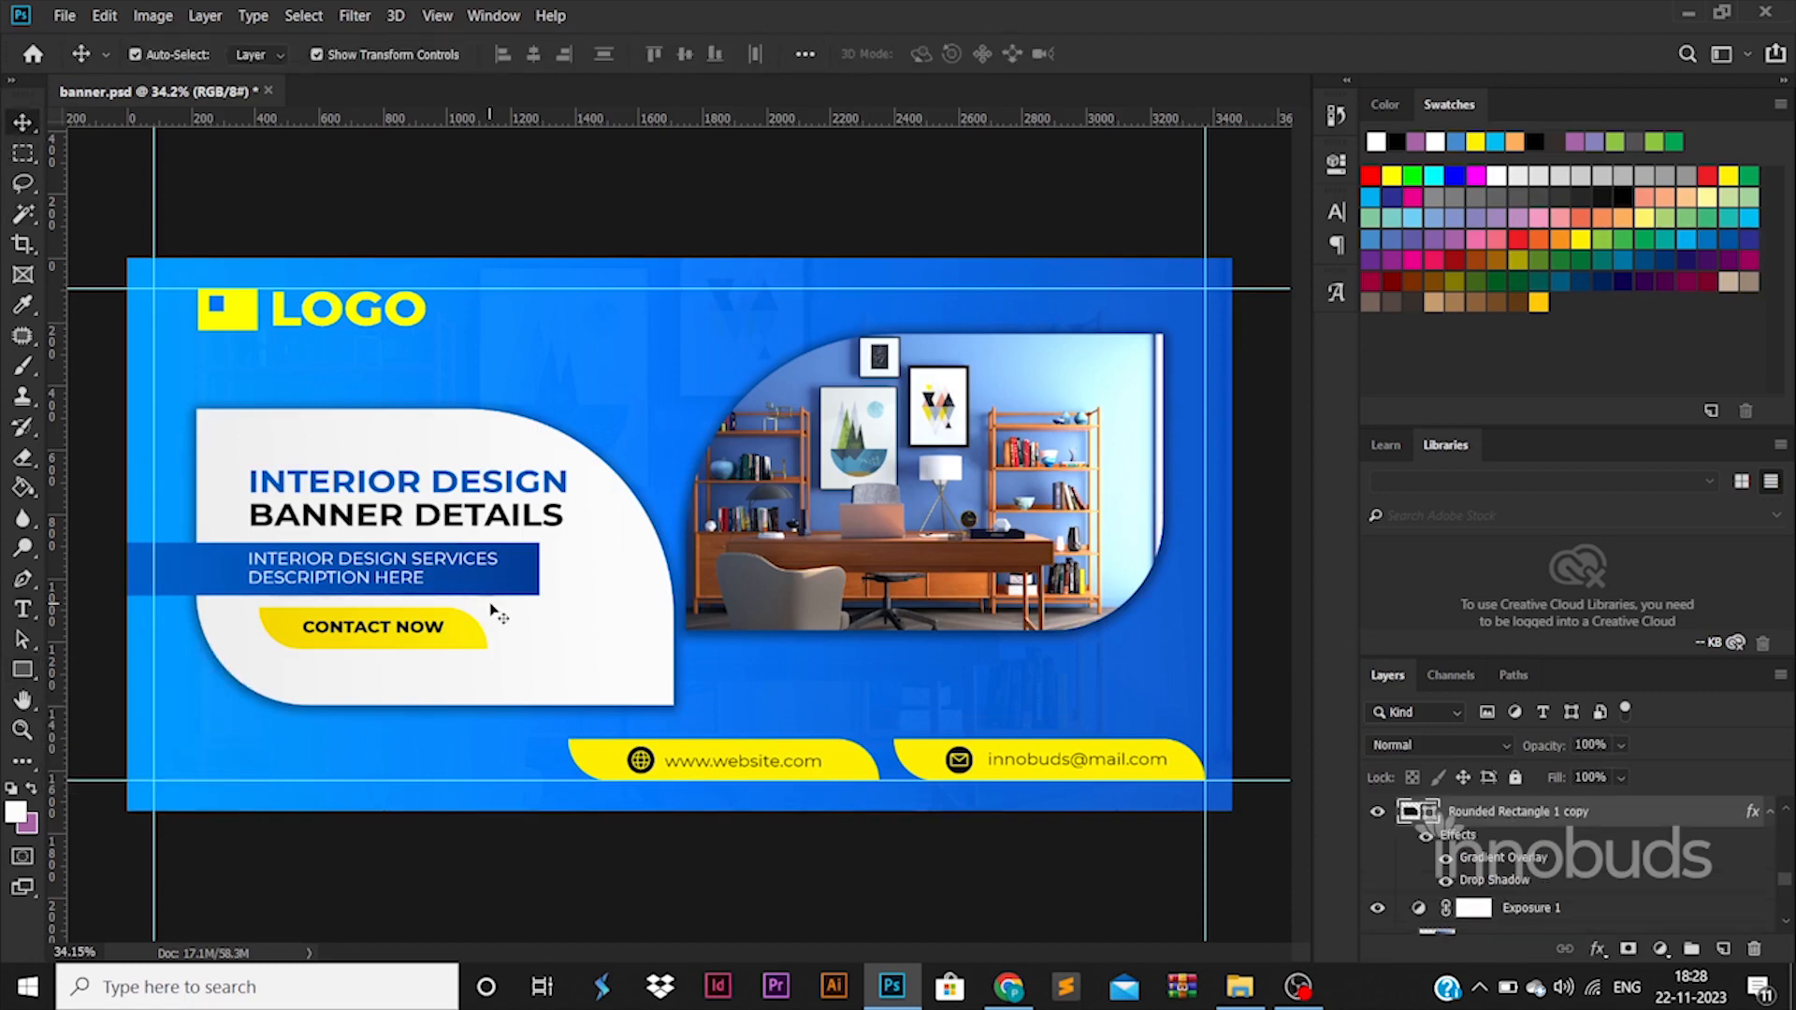
left_click_drag(493, 610, 726, 395)
left_click_drag(801, 162, 647, 265)
left_click_drag(751, 309, 694, 382)
left_click_drag(661, 313, 651, 443)
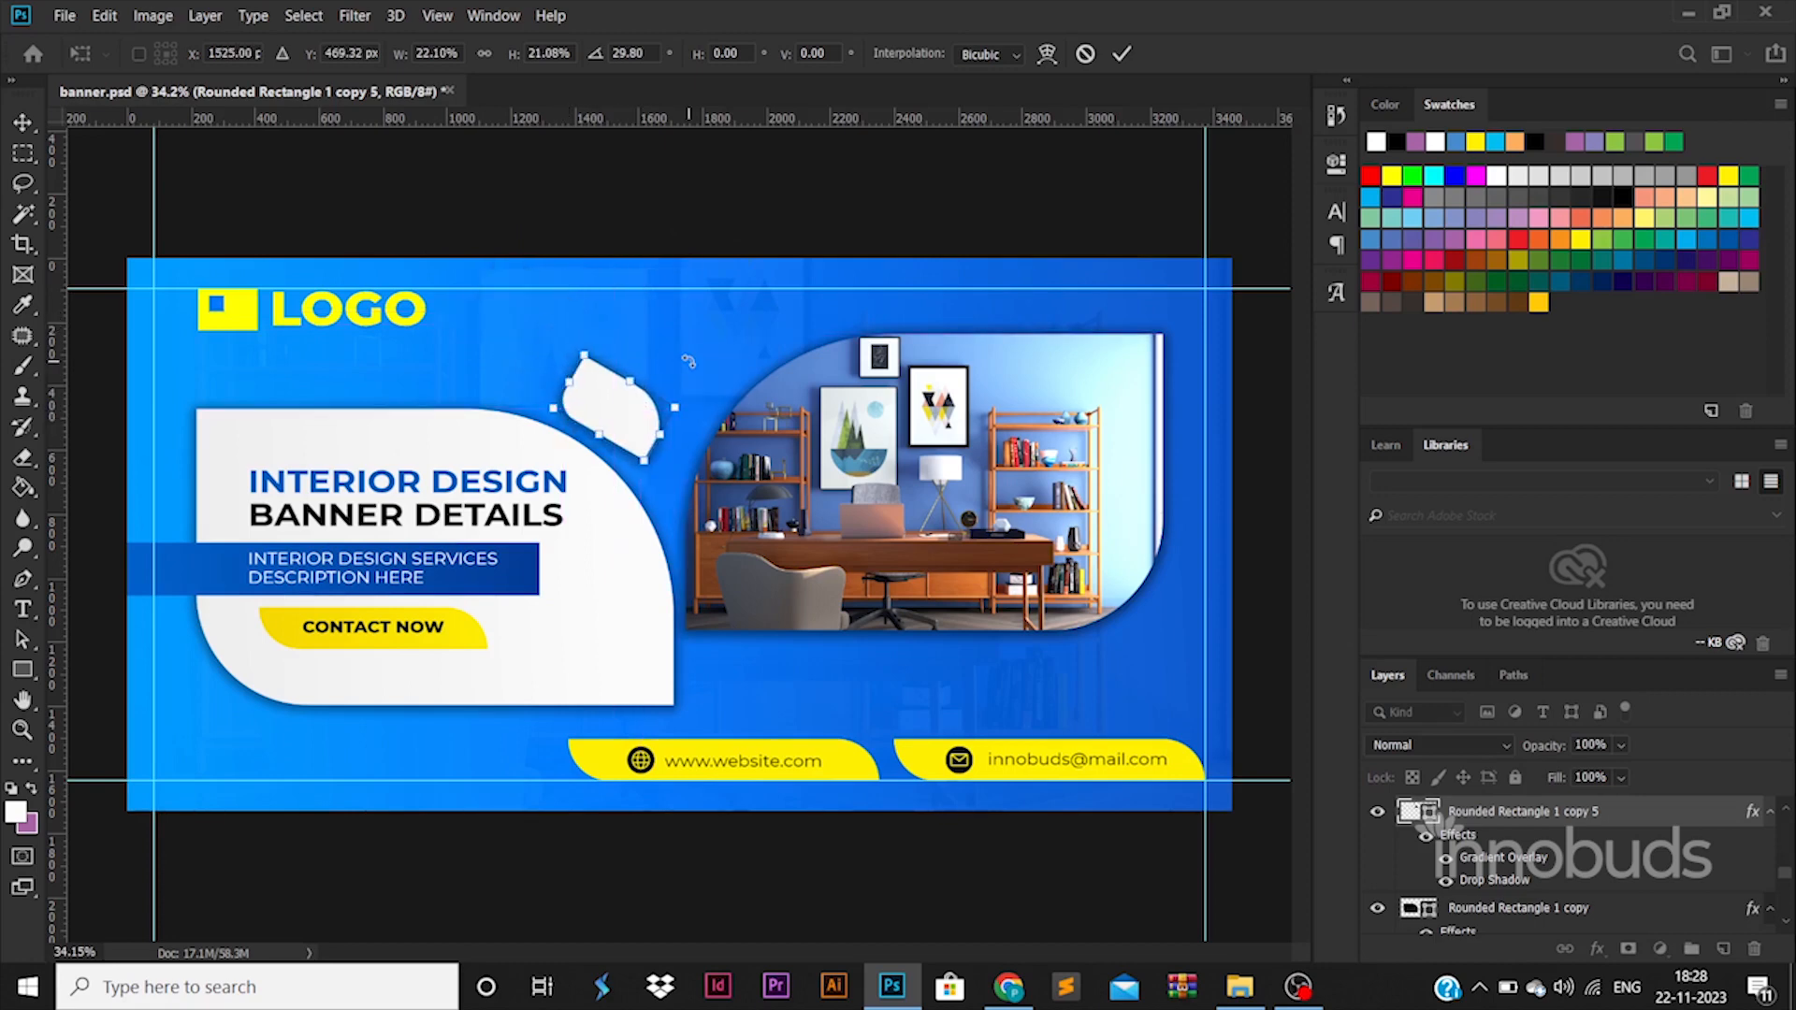
left_click_drag(716, 337, 728, 360)
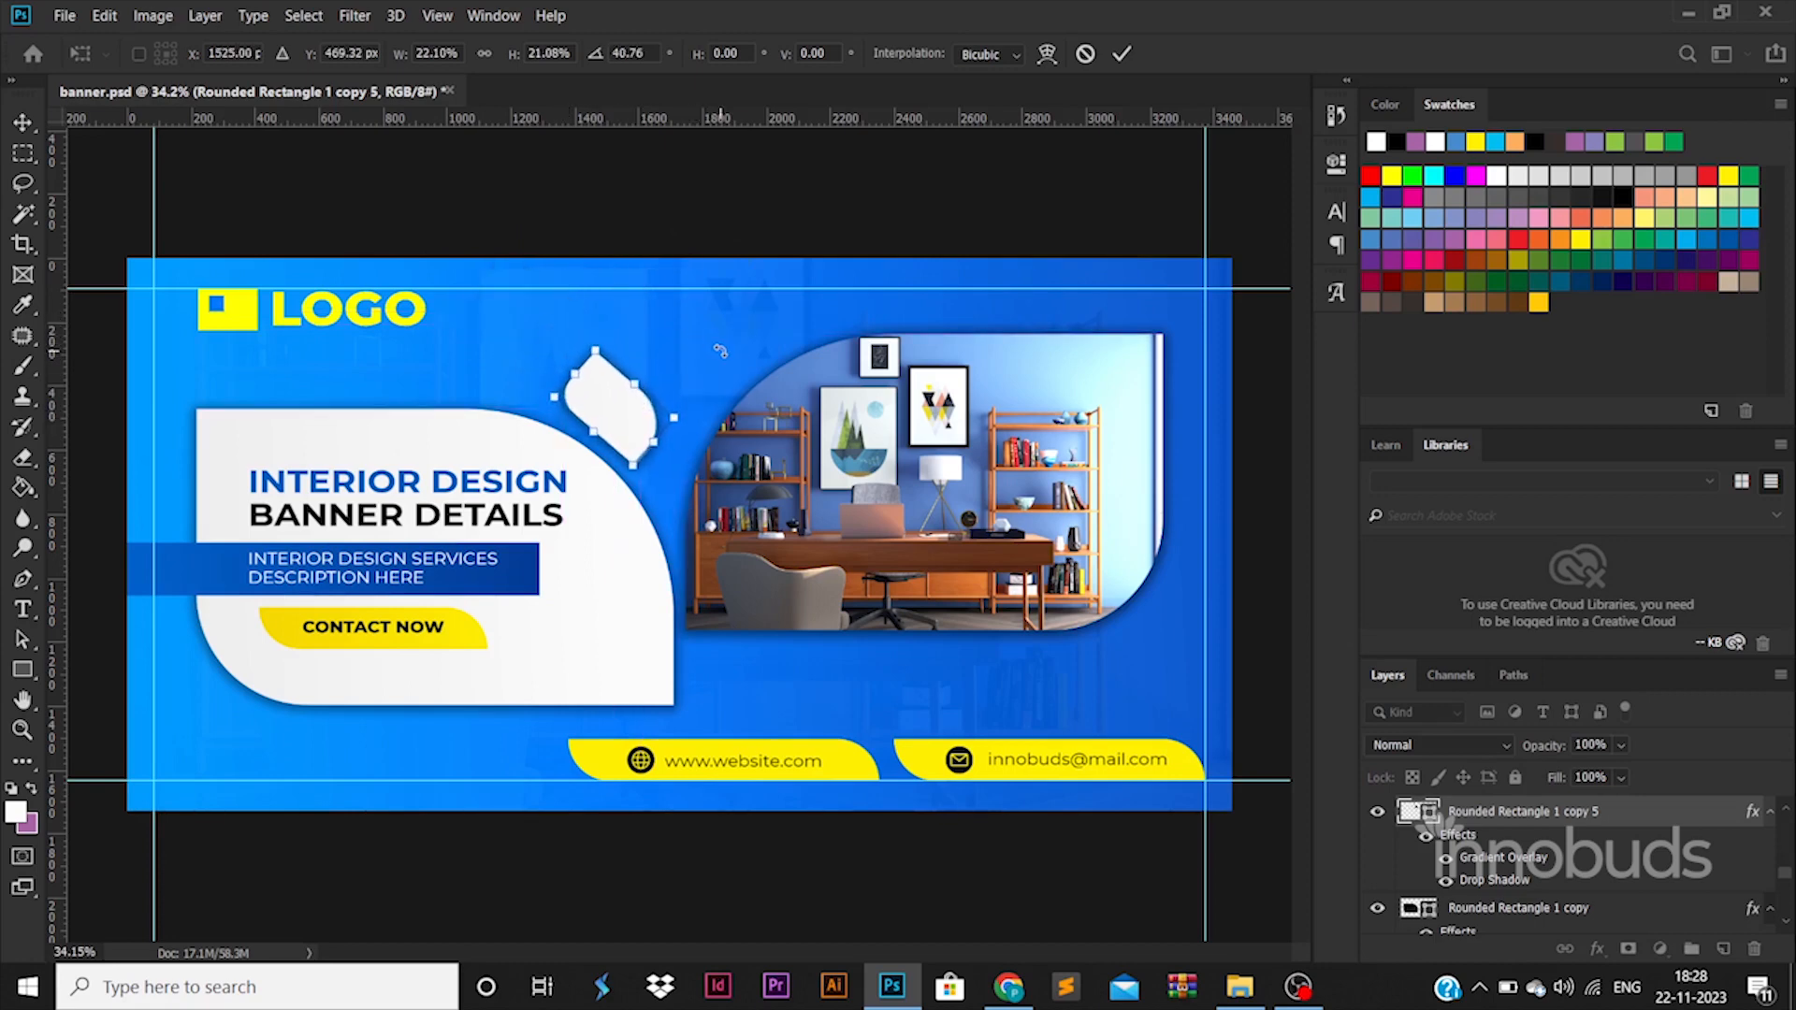
key("Return")
Turn off the small leaf shape's gradient overlay and recolor it to the yellow sampled from the website bar.
left_click(1445, 857)
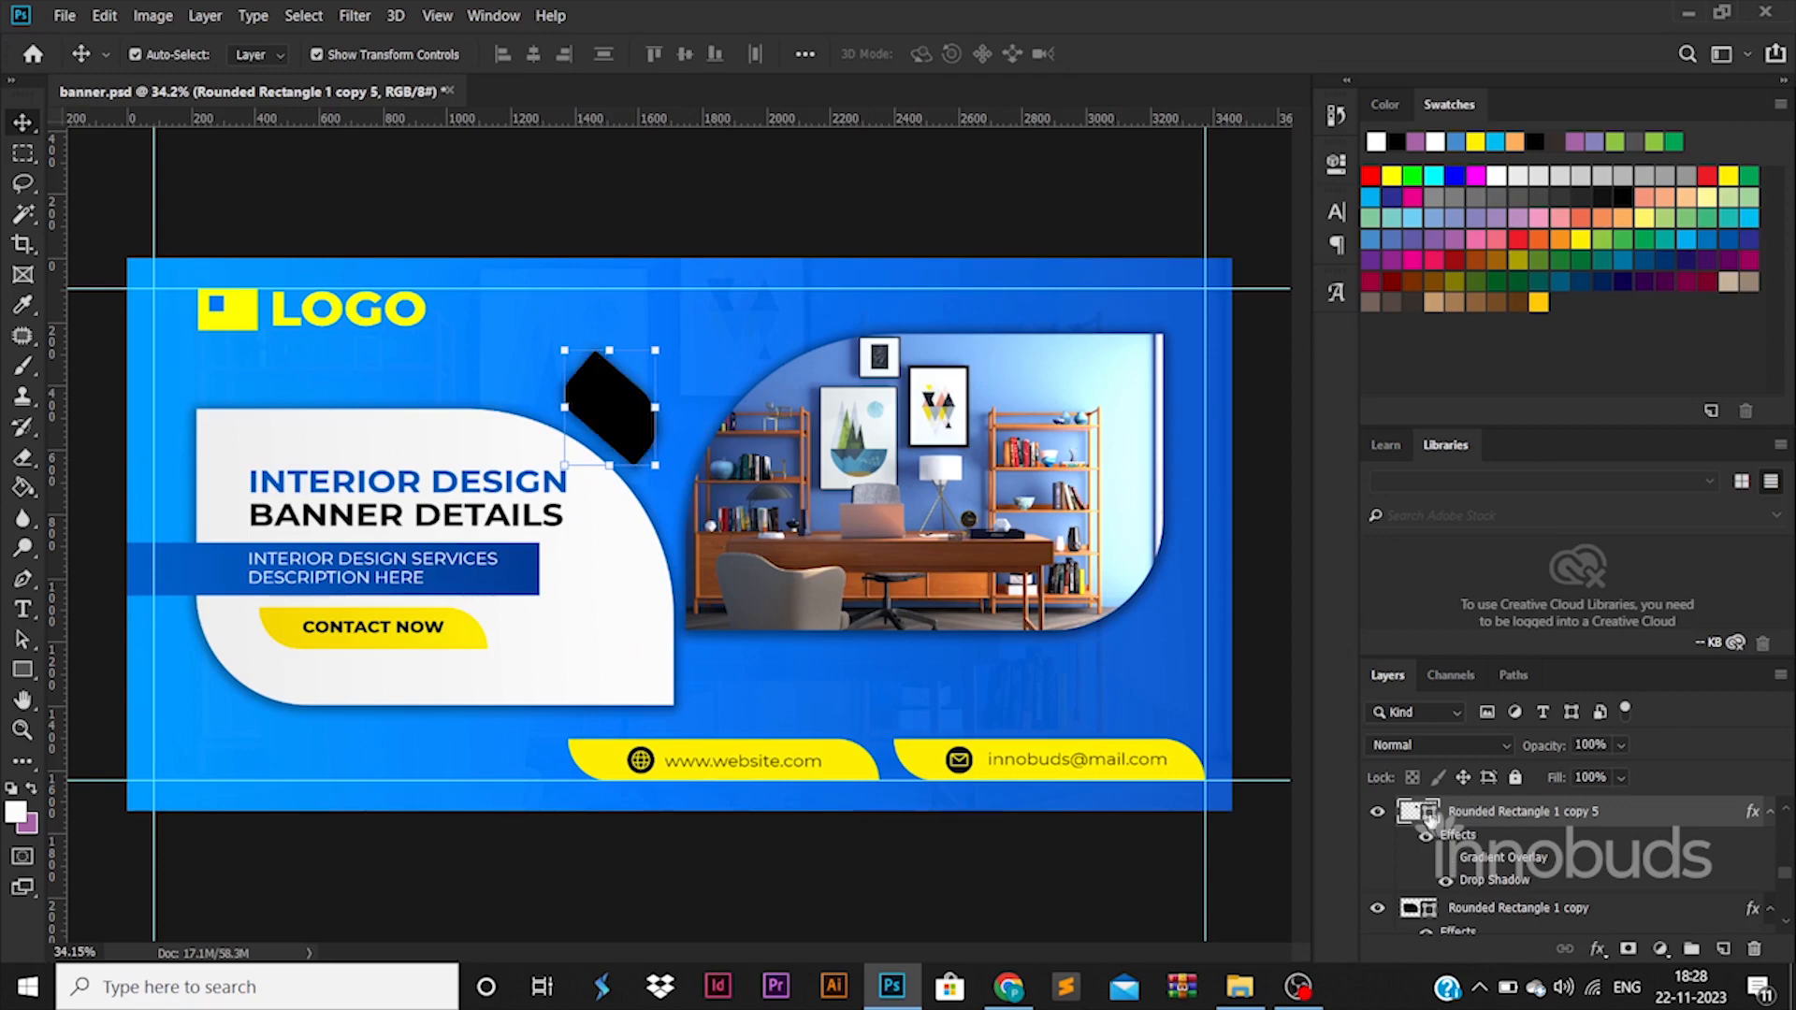
double_click(1418, 812)
left_click(873, 769)
left_click(1644, 440)
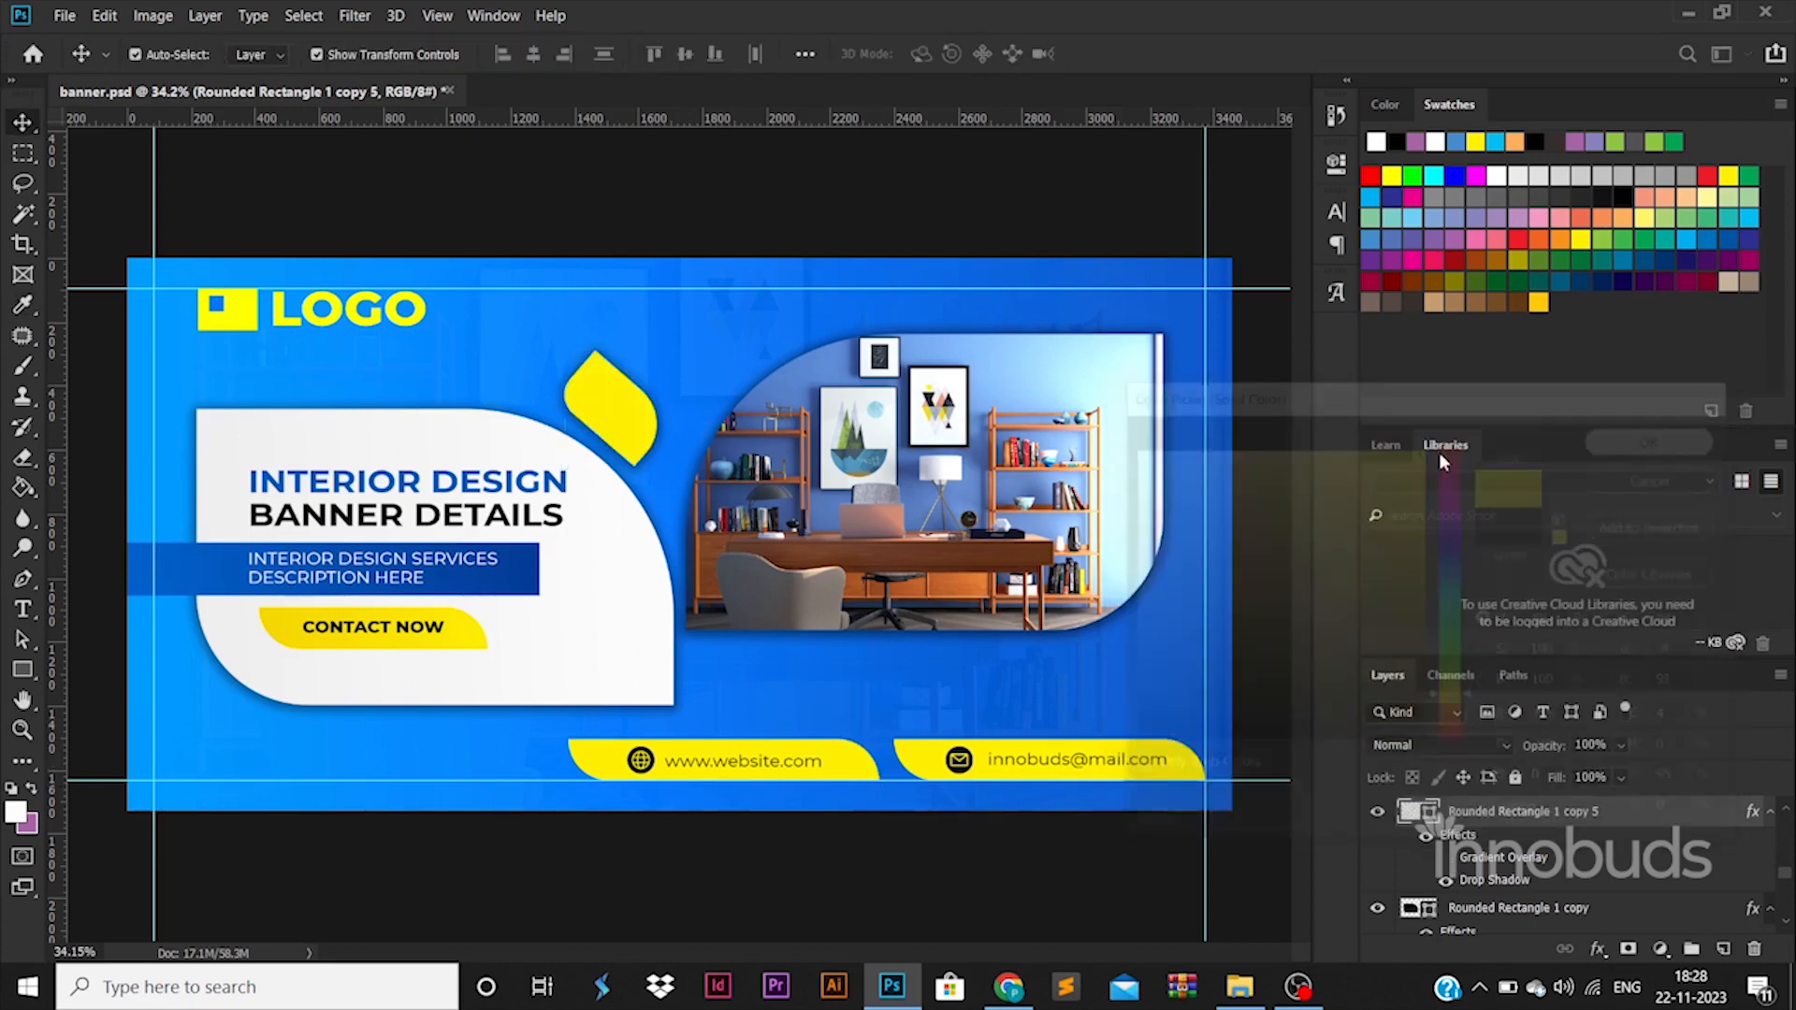
Rotate the small yellow leaf shape slightly counterclockwise.
key("ctrl+t")
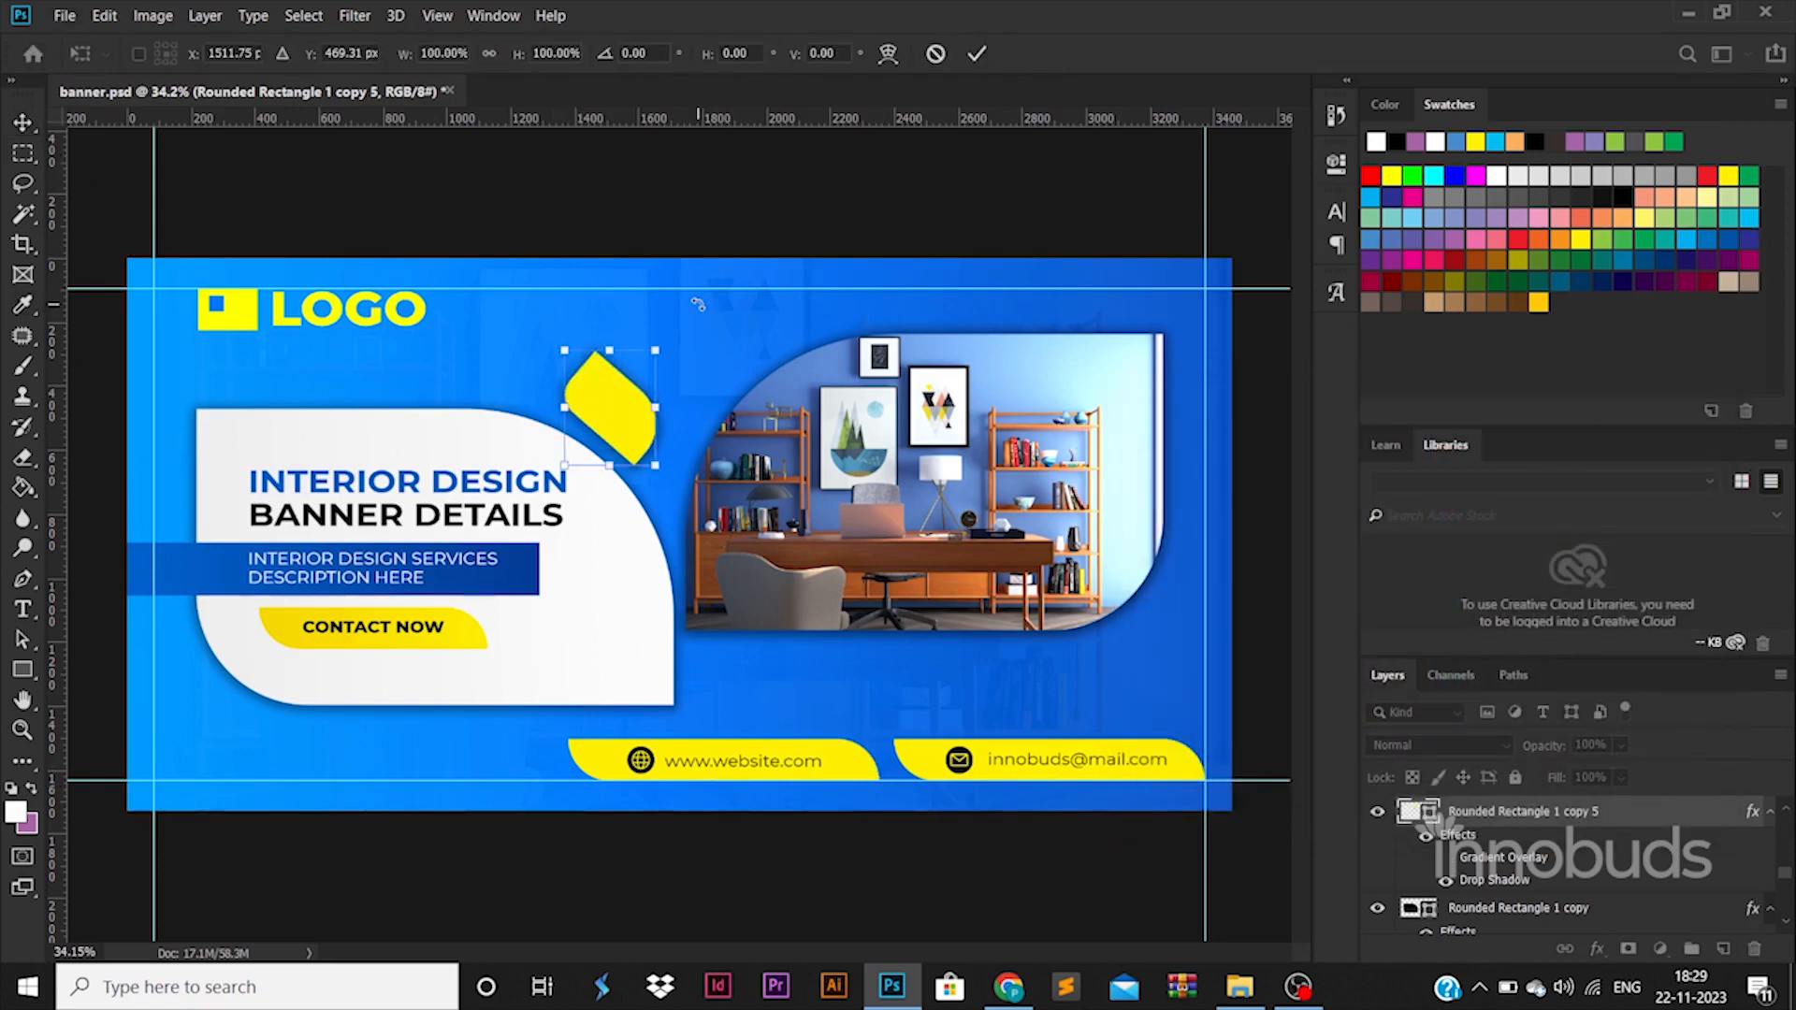
left_click_drag(698, 301, 686, 298)
key("Return")
Try placing a copy of the yellow leaf shape between the office photo and the website bar.
left_click_drag(623, 391, 743, 686)
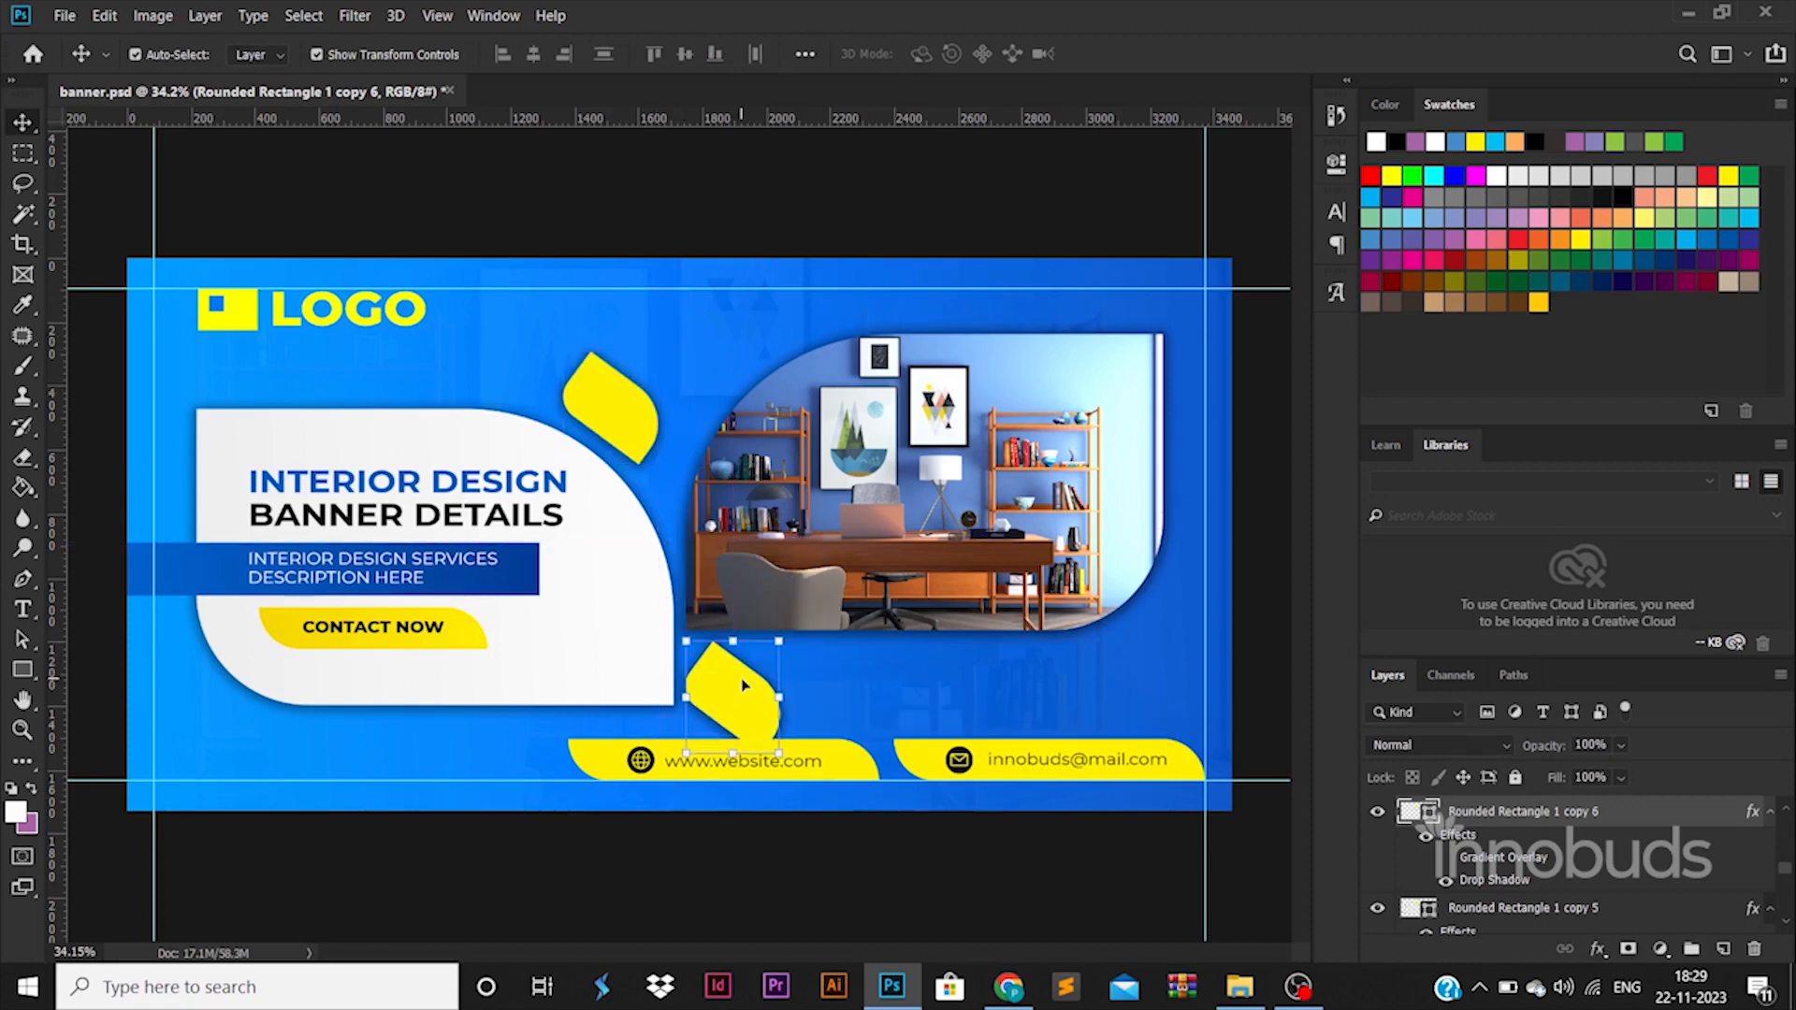
key("ctrl+z")
left_click(735, 859)
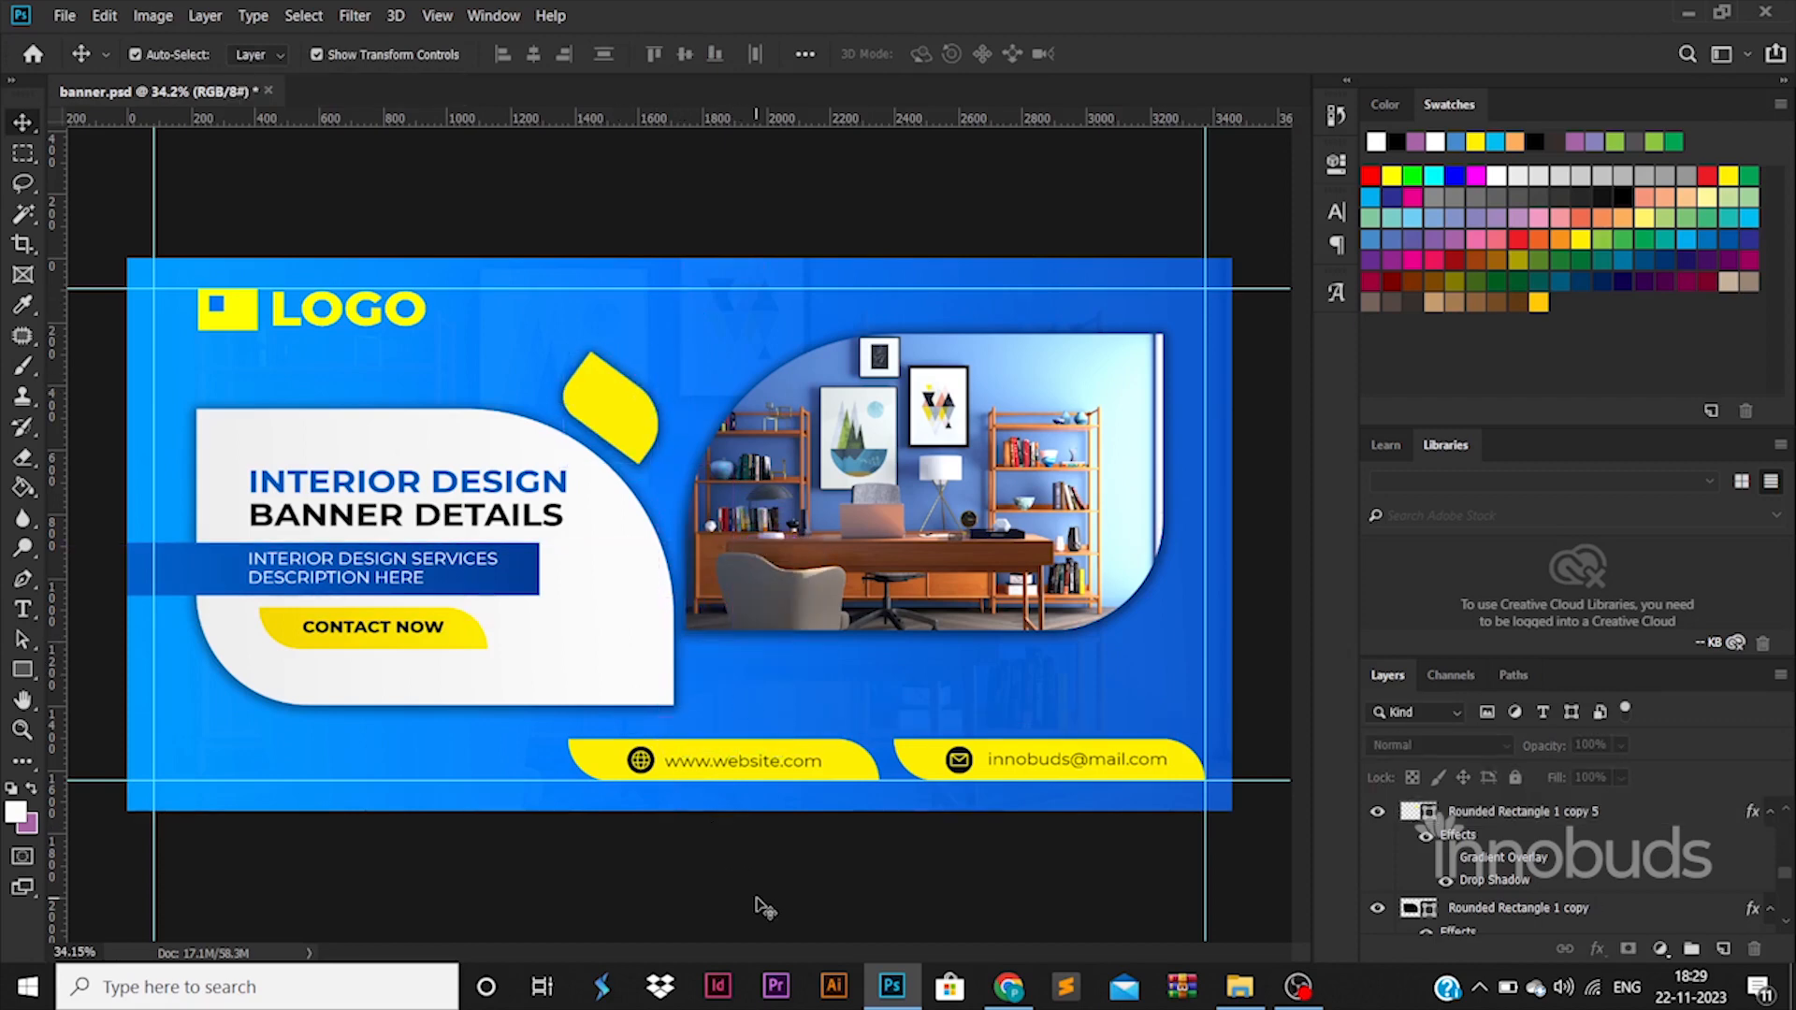
Turn off the drop shadow on the yellow leaf shape.
left_click(642, 436)
left_click(1122, 905)
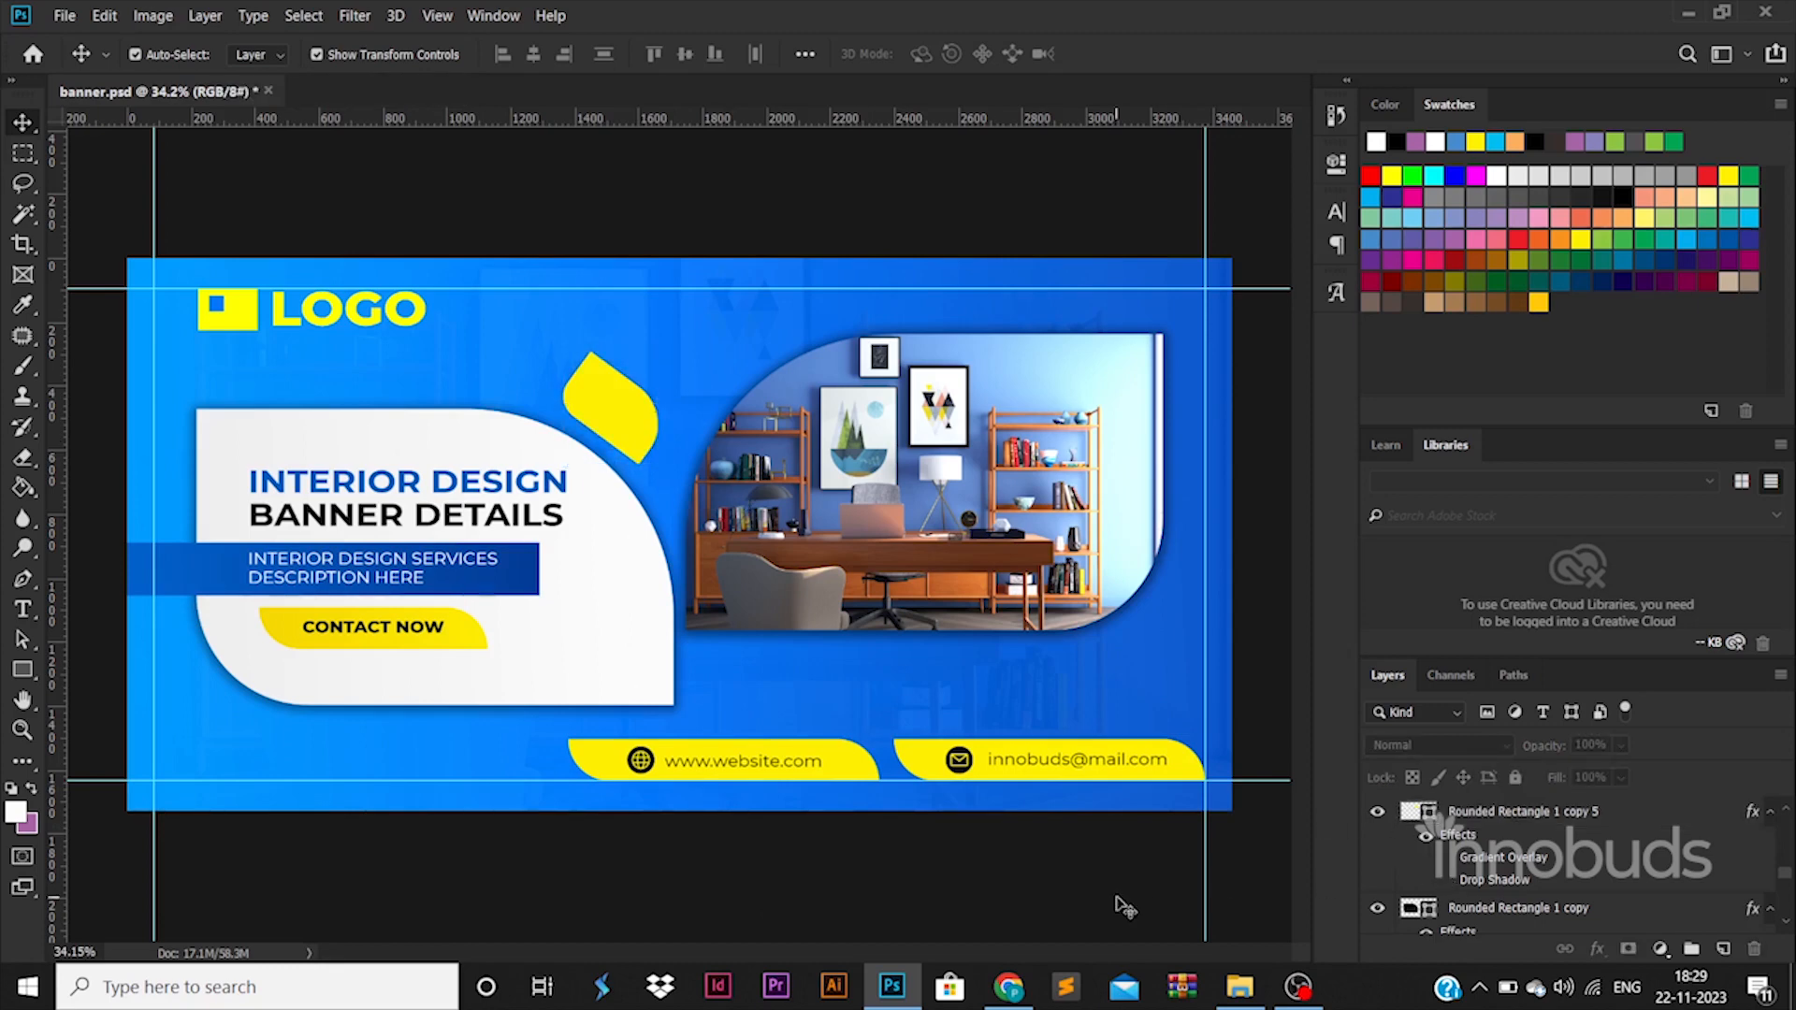
Draw a thin yellow bar about 25 px high from the banner's left edge and line it up with the website bar's middle.
left_click(23, 670)
left_click_drag(92, 747, 515, 746)
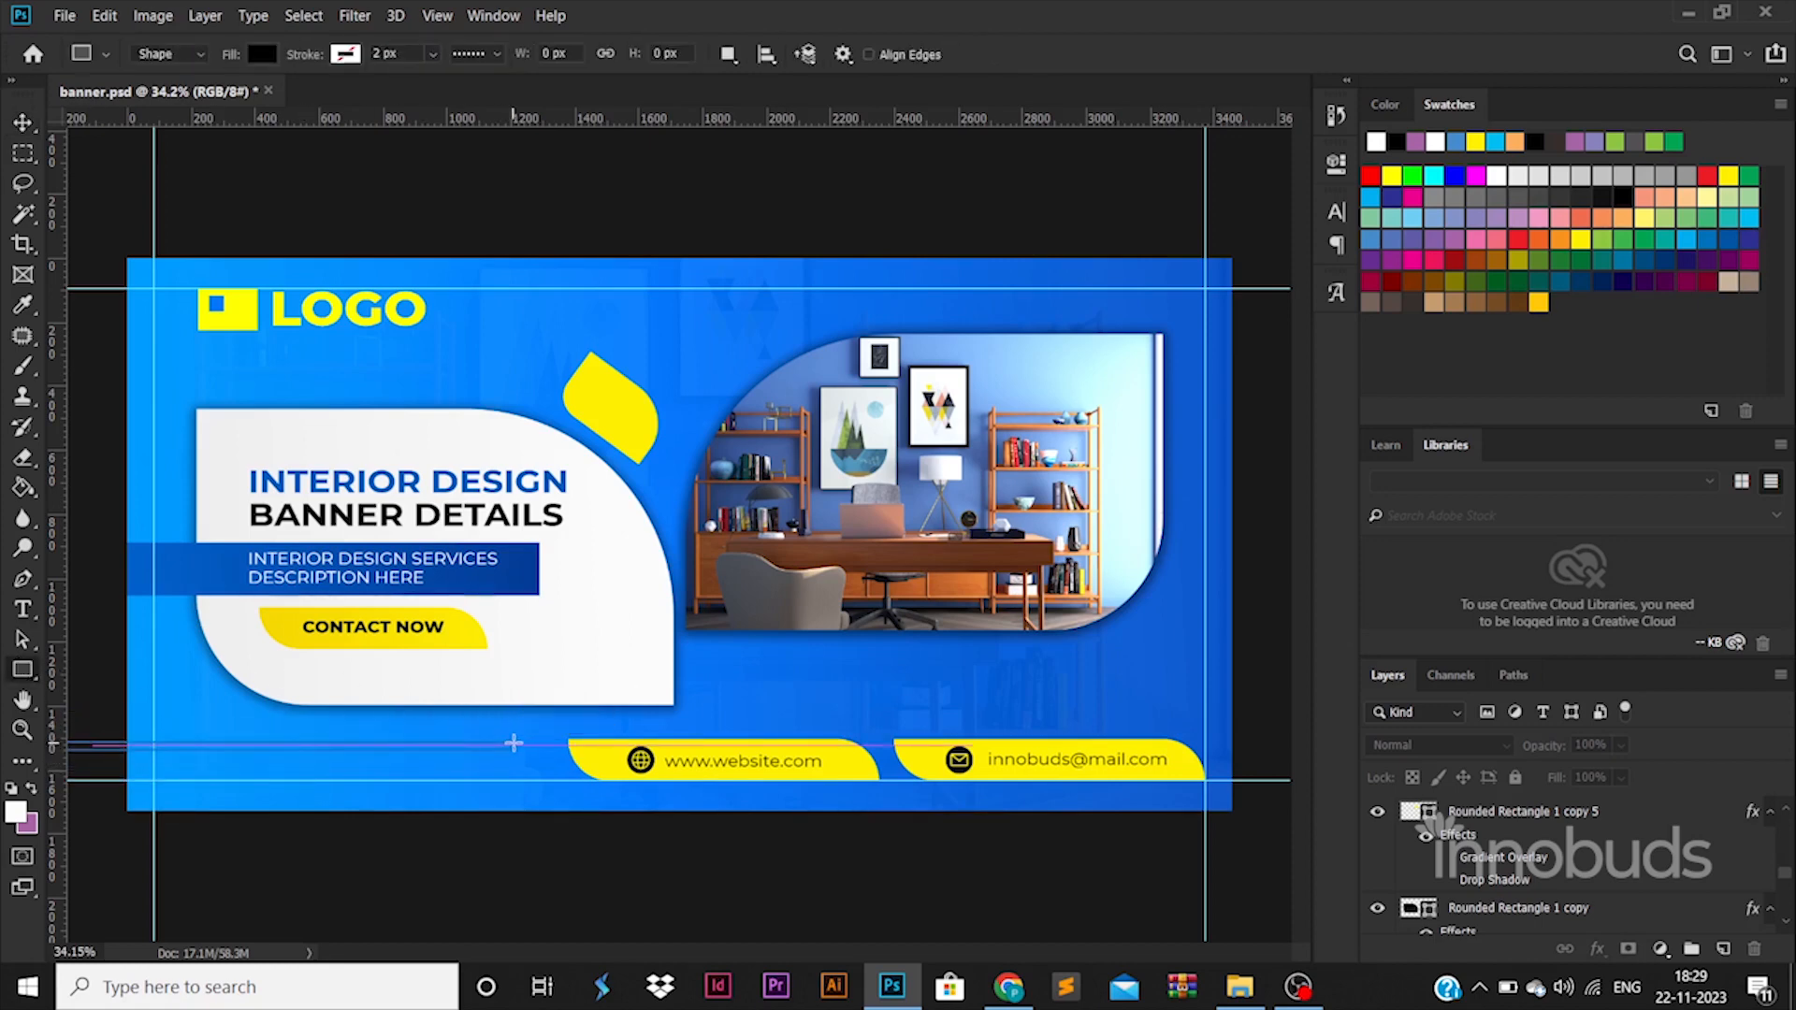
left_click(263, 54)
left_click(225, 176)
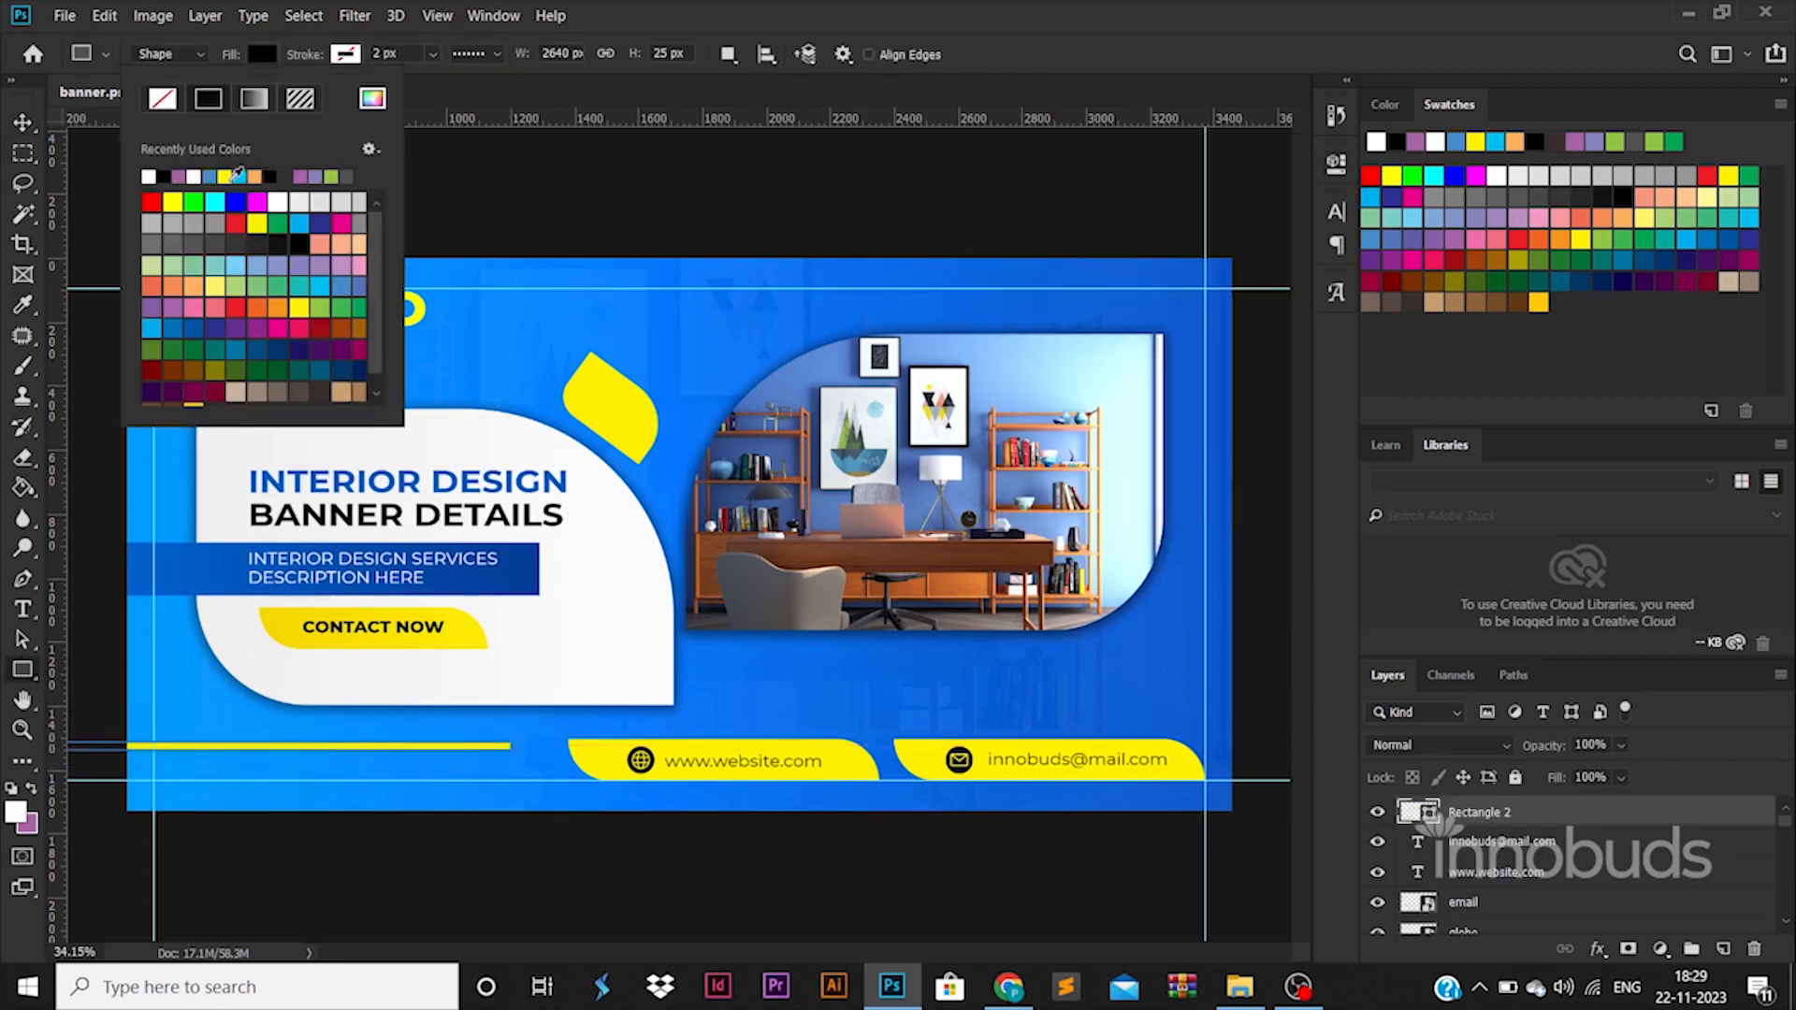
key("Return")
key("v")
left_click_drag(274, 748, 312, 775)
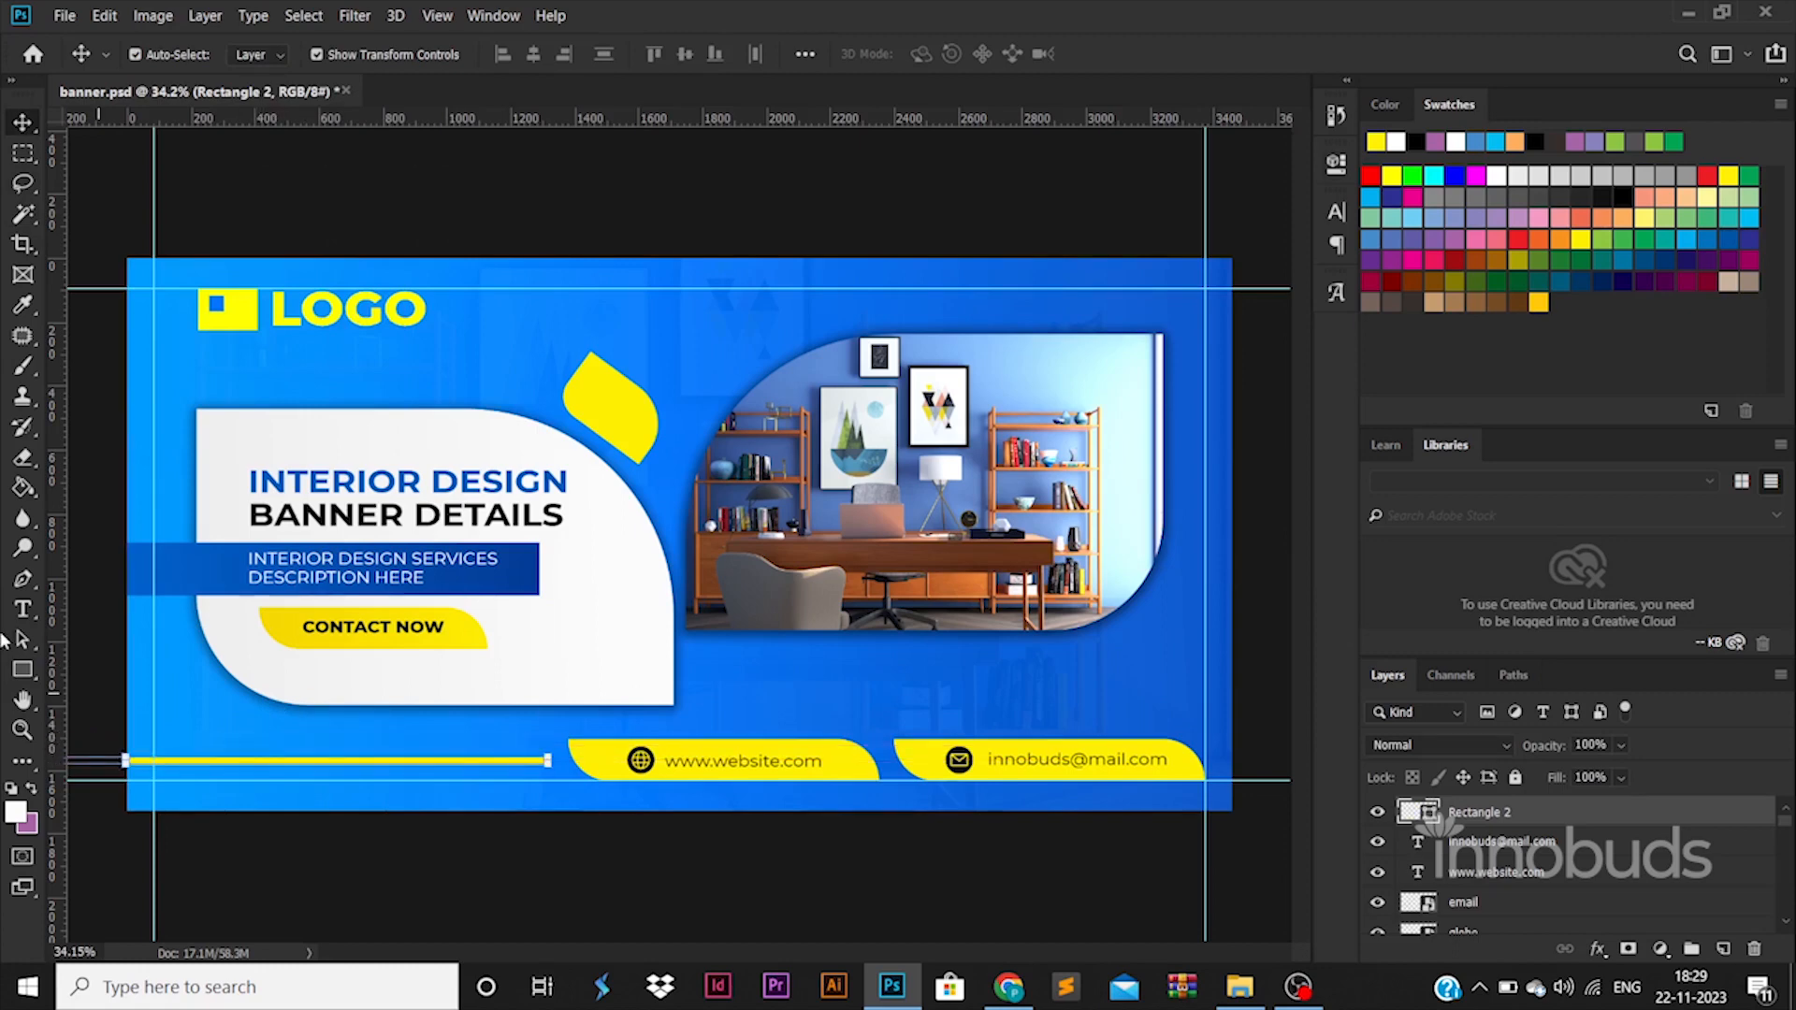
Rasterize the thin yellow bar and fade out its right end with a soft 2874 px Eraser.
key("e")
left_click(482, 763)
left_click(848, 388)
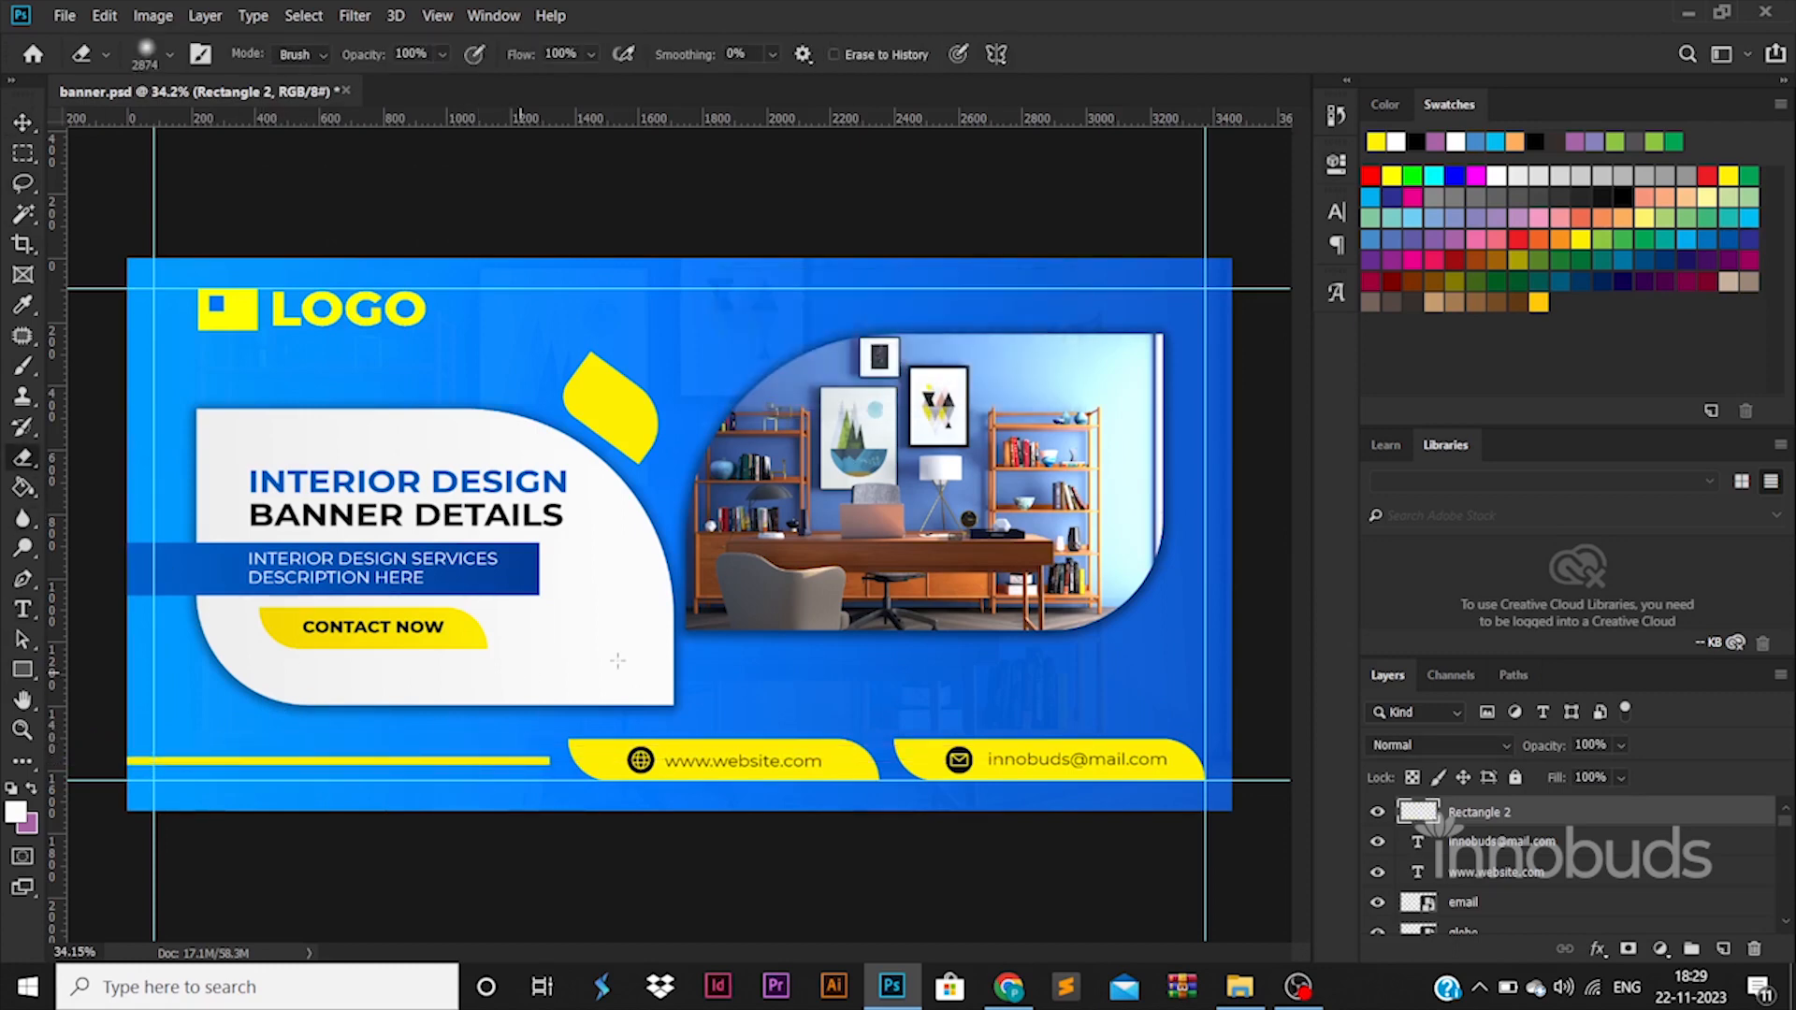
left_click(518, 757)
left_click(518, 758)
Stretch the faded yellow bar to the right so that it extends past the start of the website bar.
key("ctrl+t")
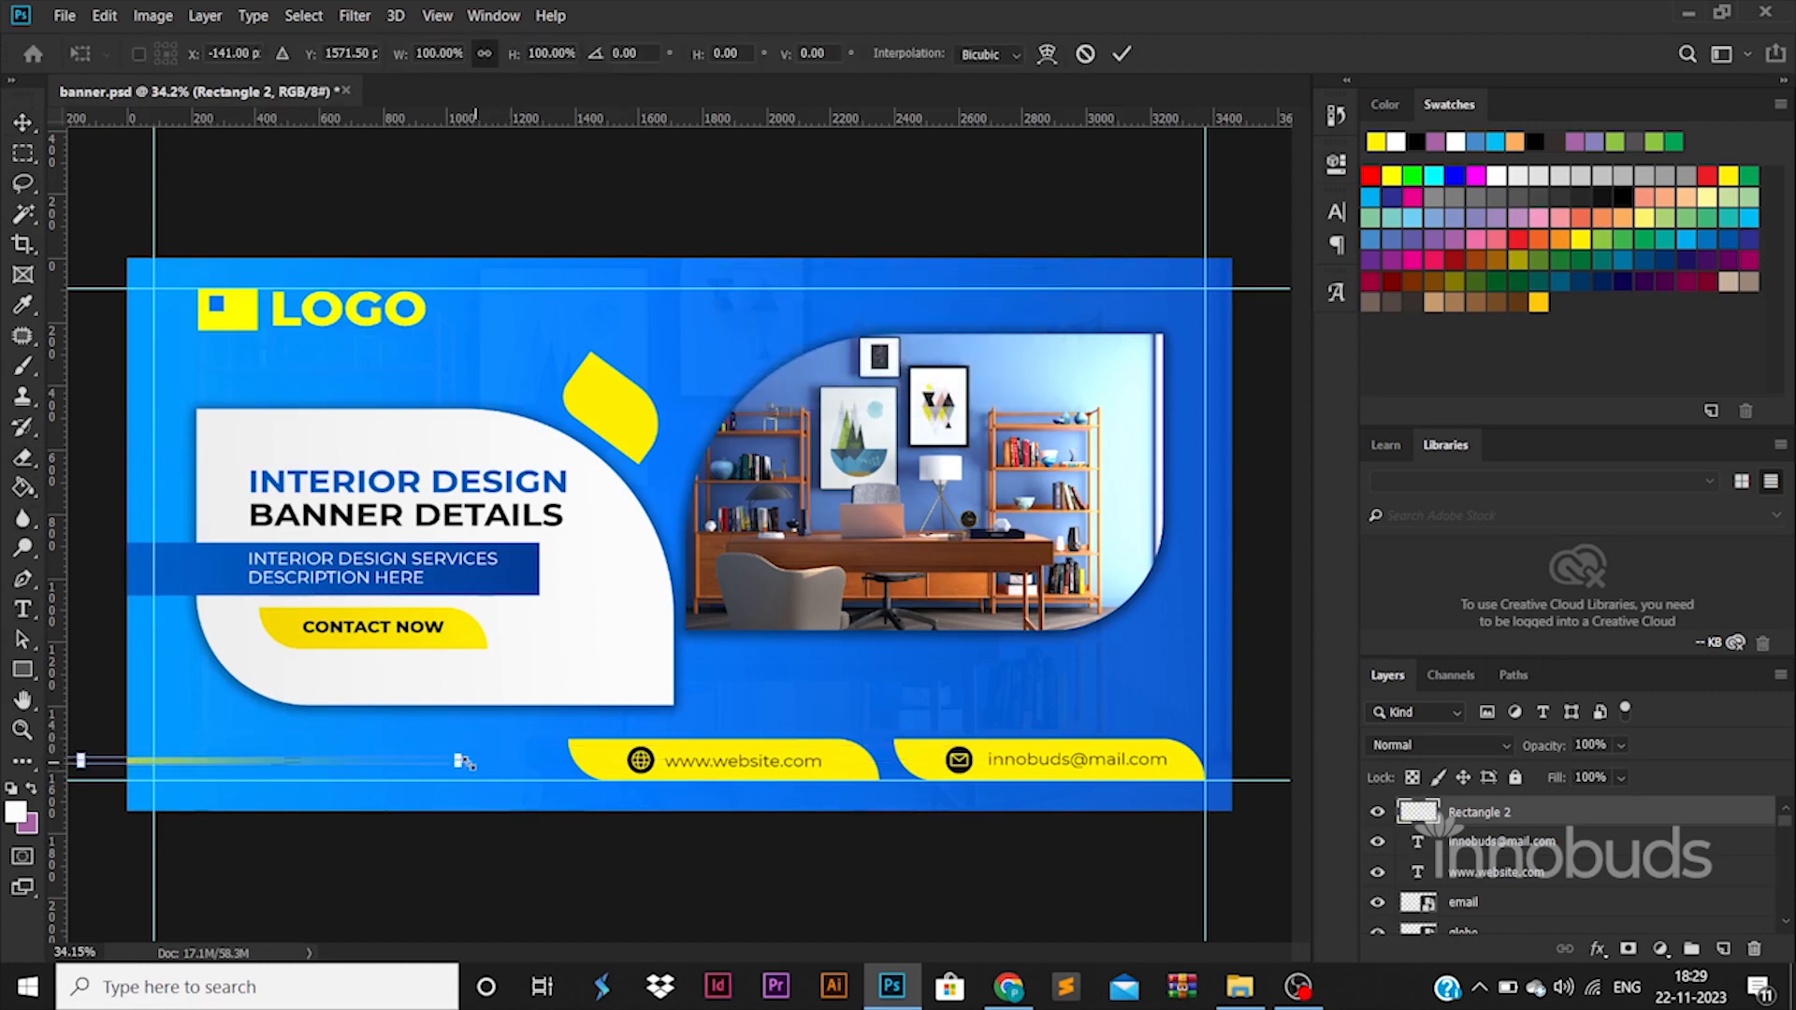
left_click_drag(464, 761, 814, 761)
key("Return")
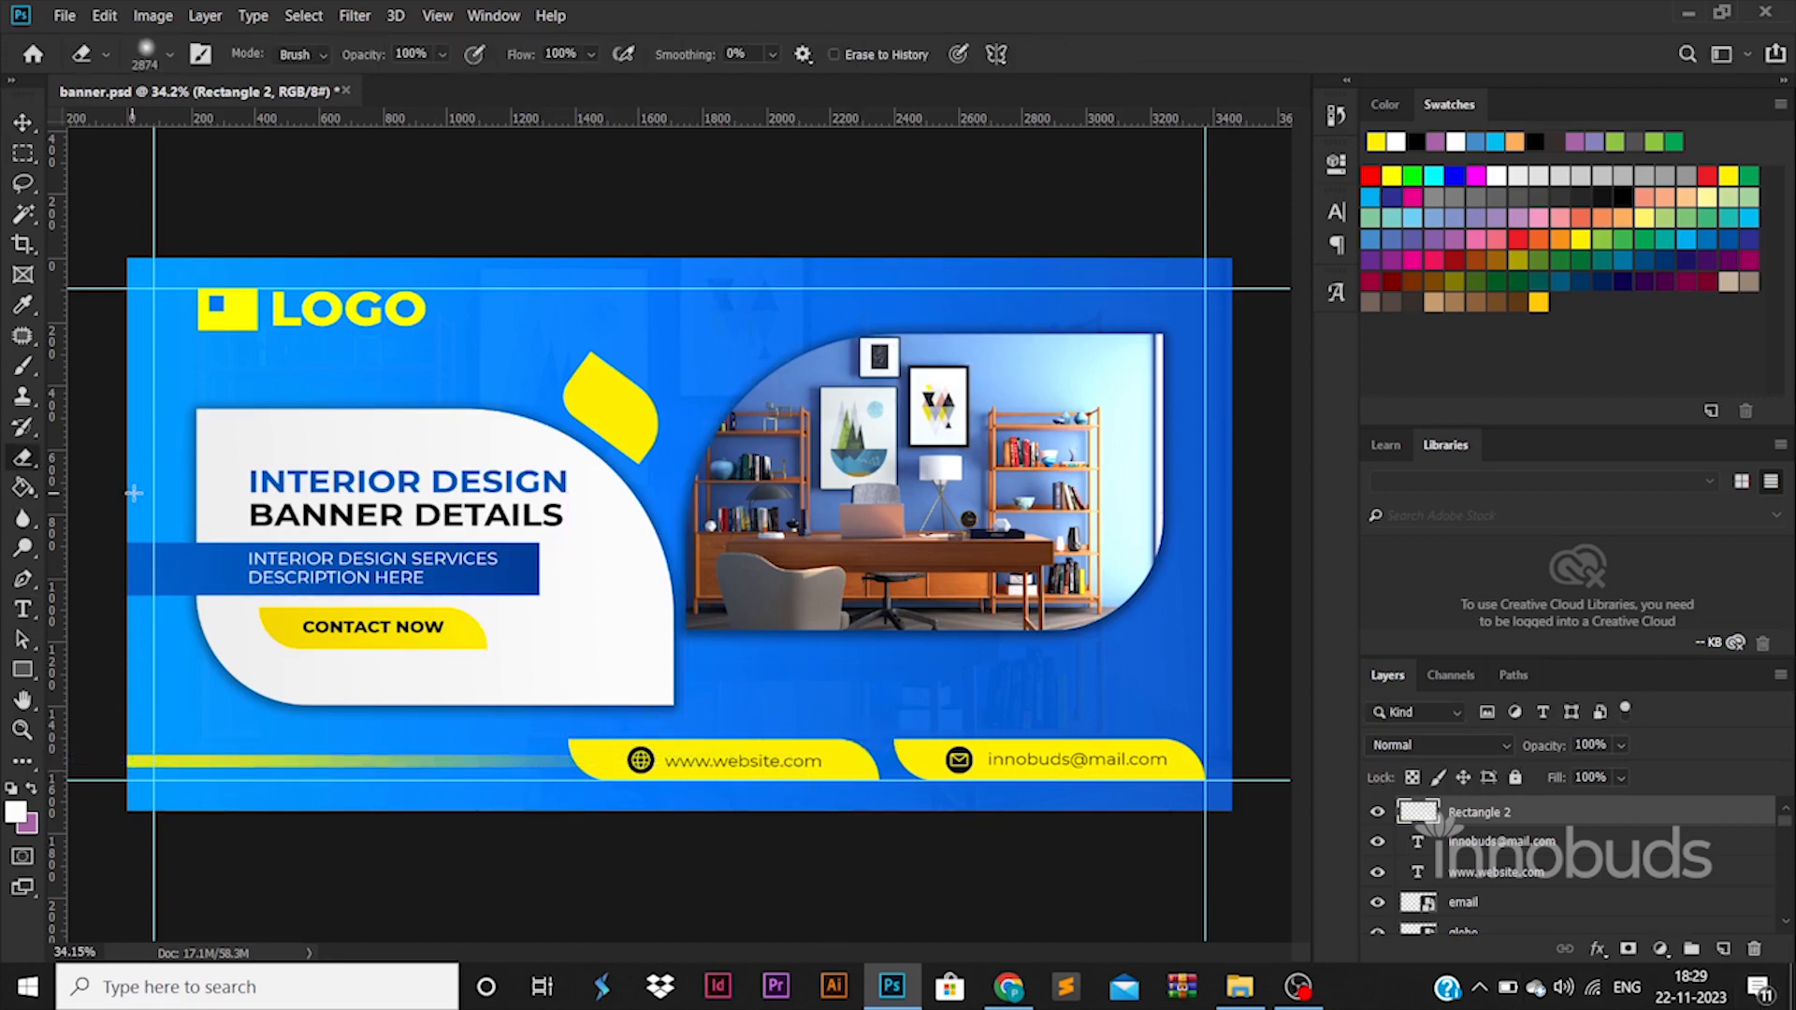
left_click(22, 125)
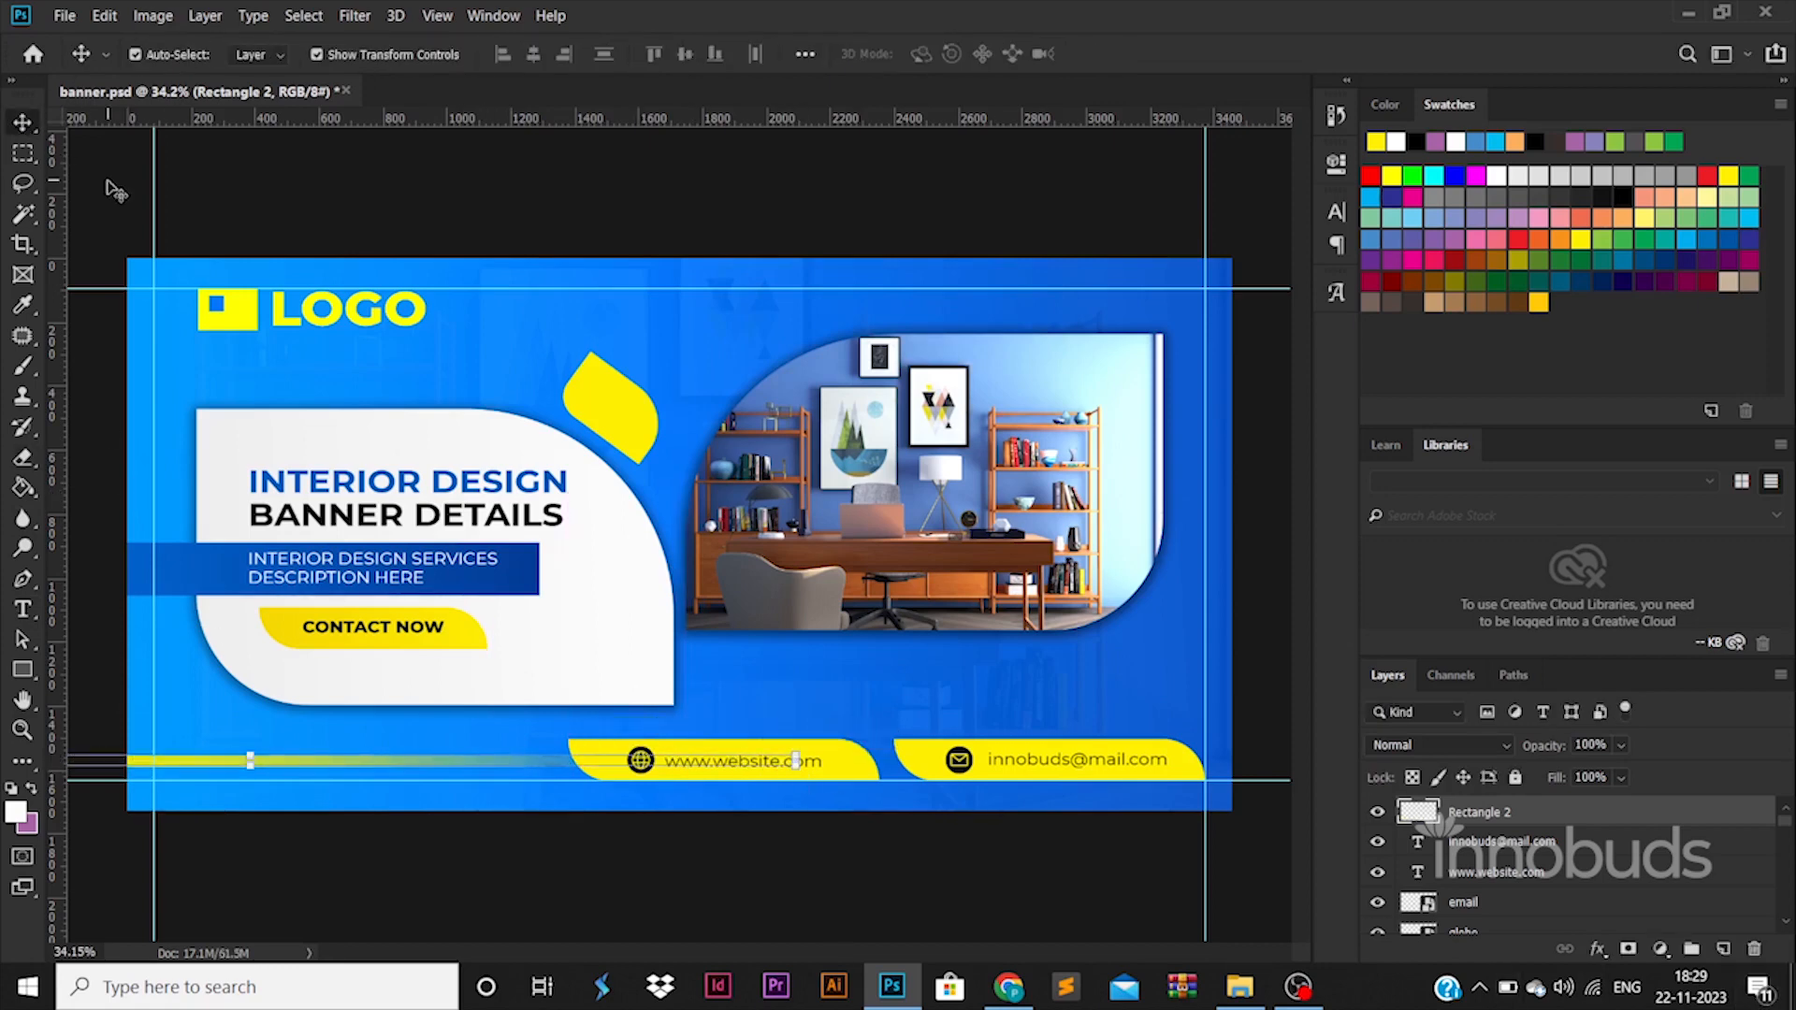
left_click(36, 664)
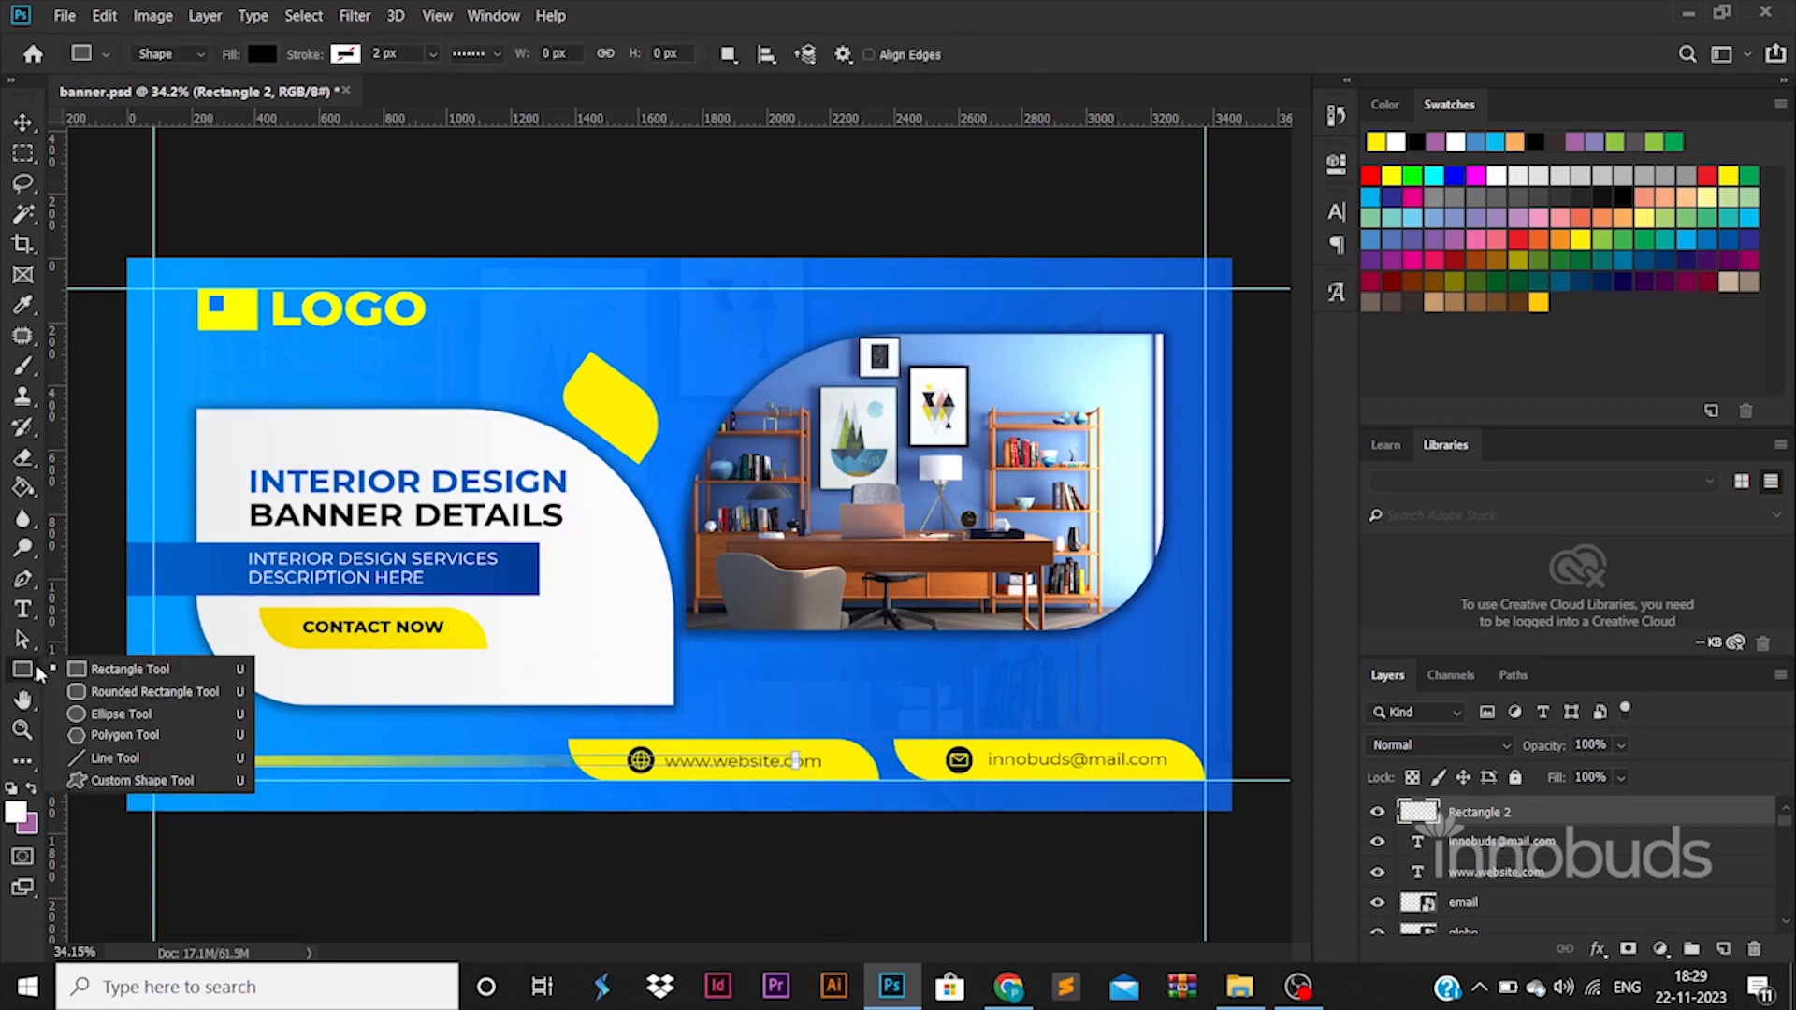
left_click(22, 125)
left_click(645, 433)
key("ctrl+t")
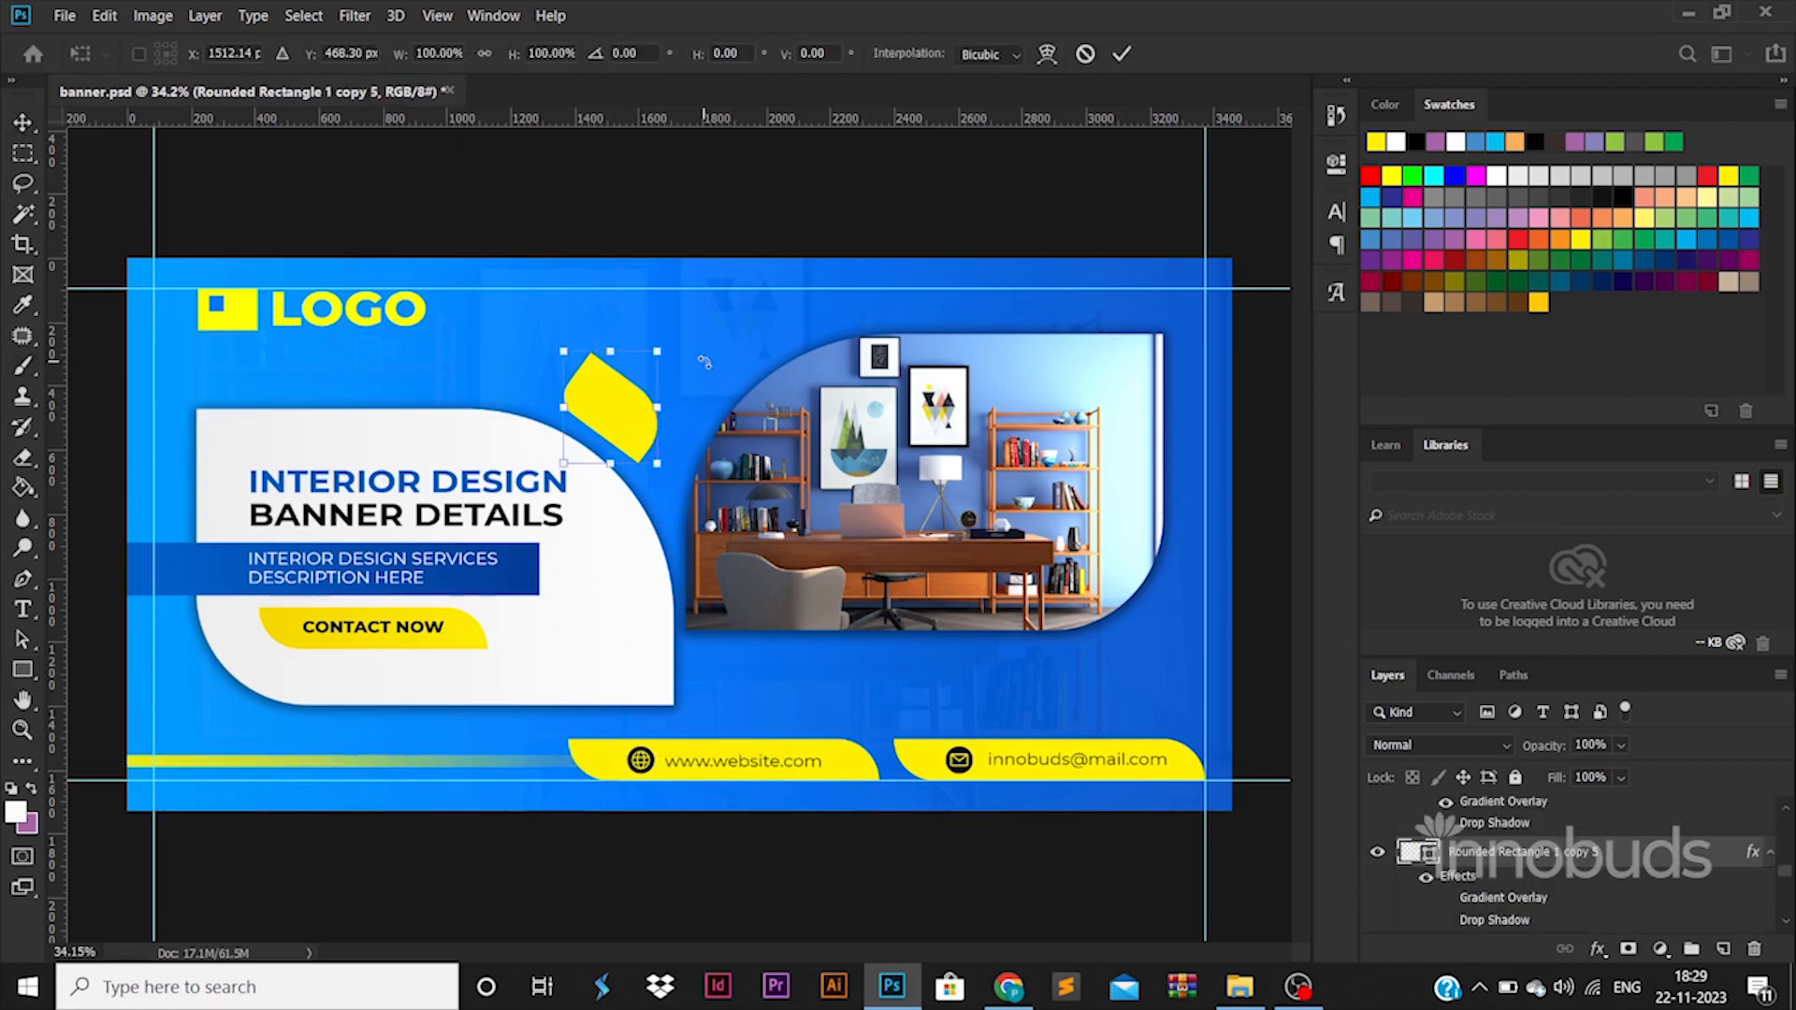
key("Return")
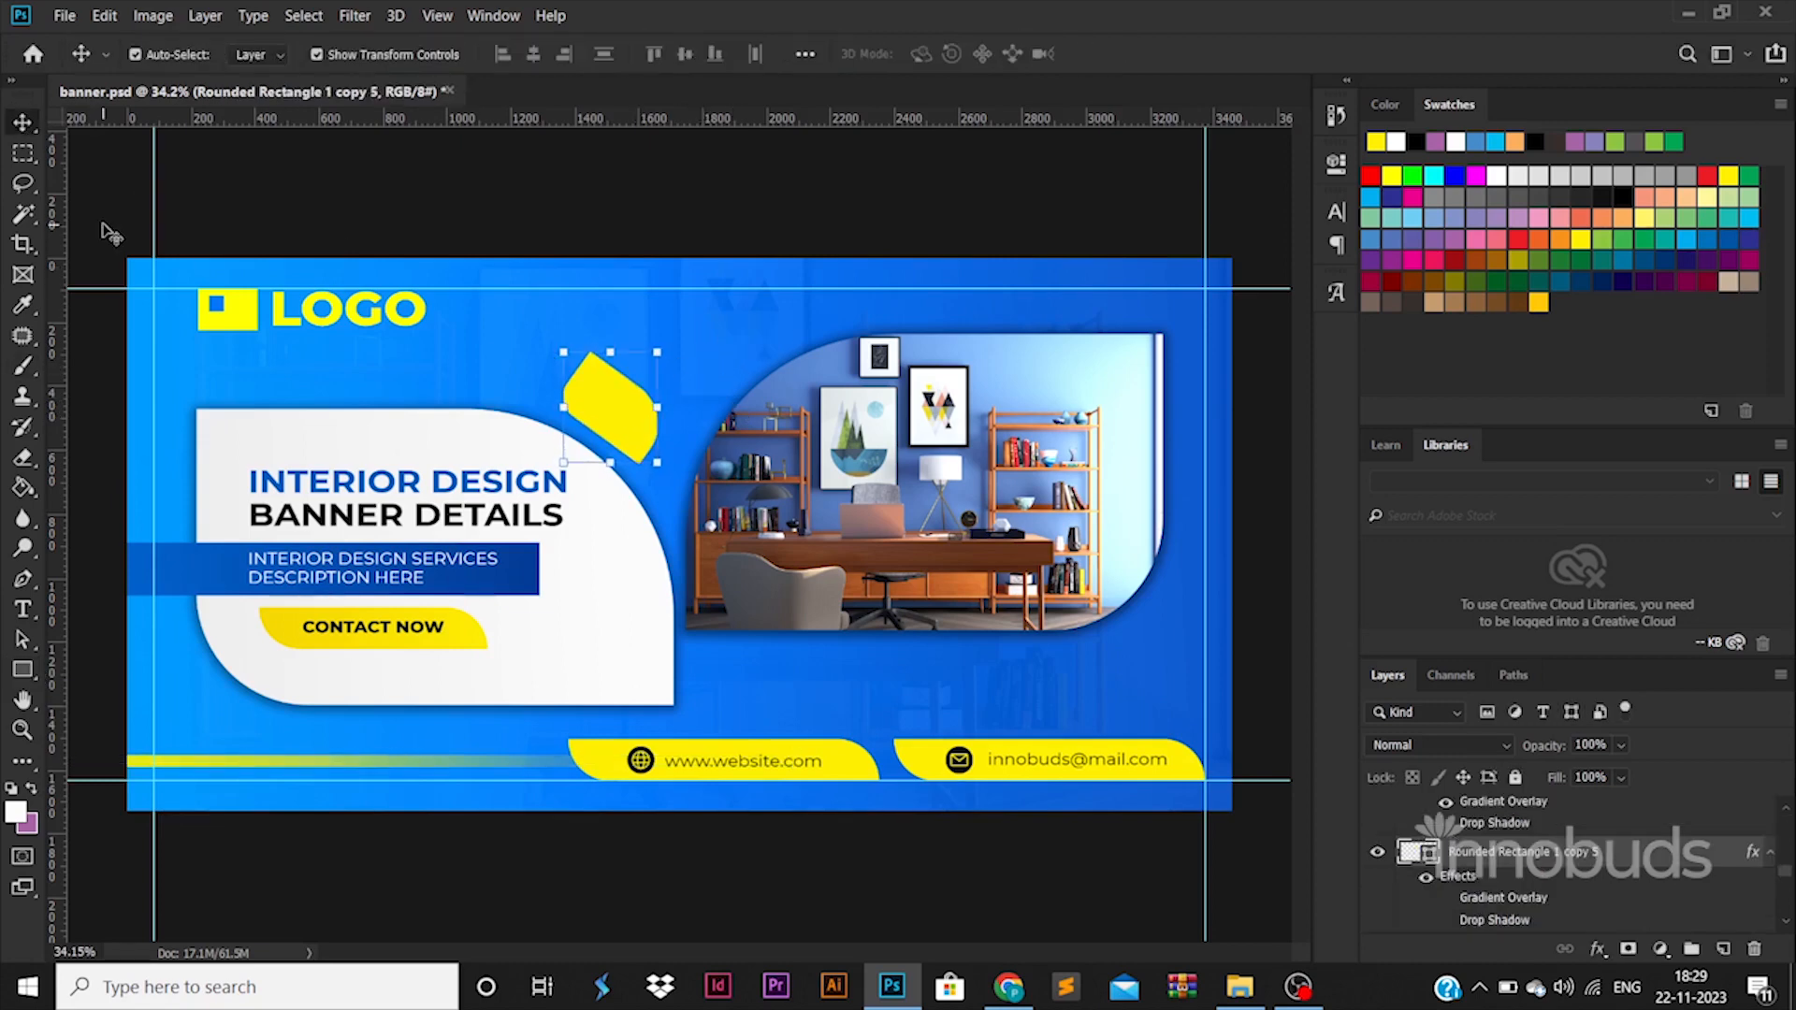
left_click(422, 187)
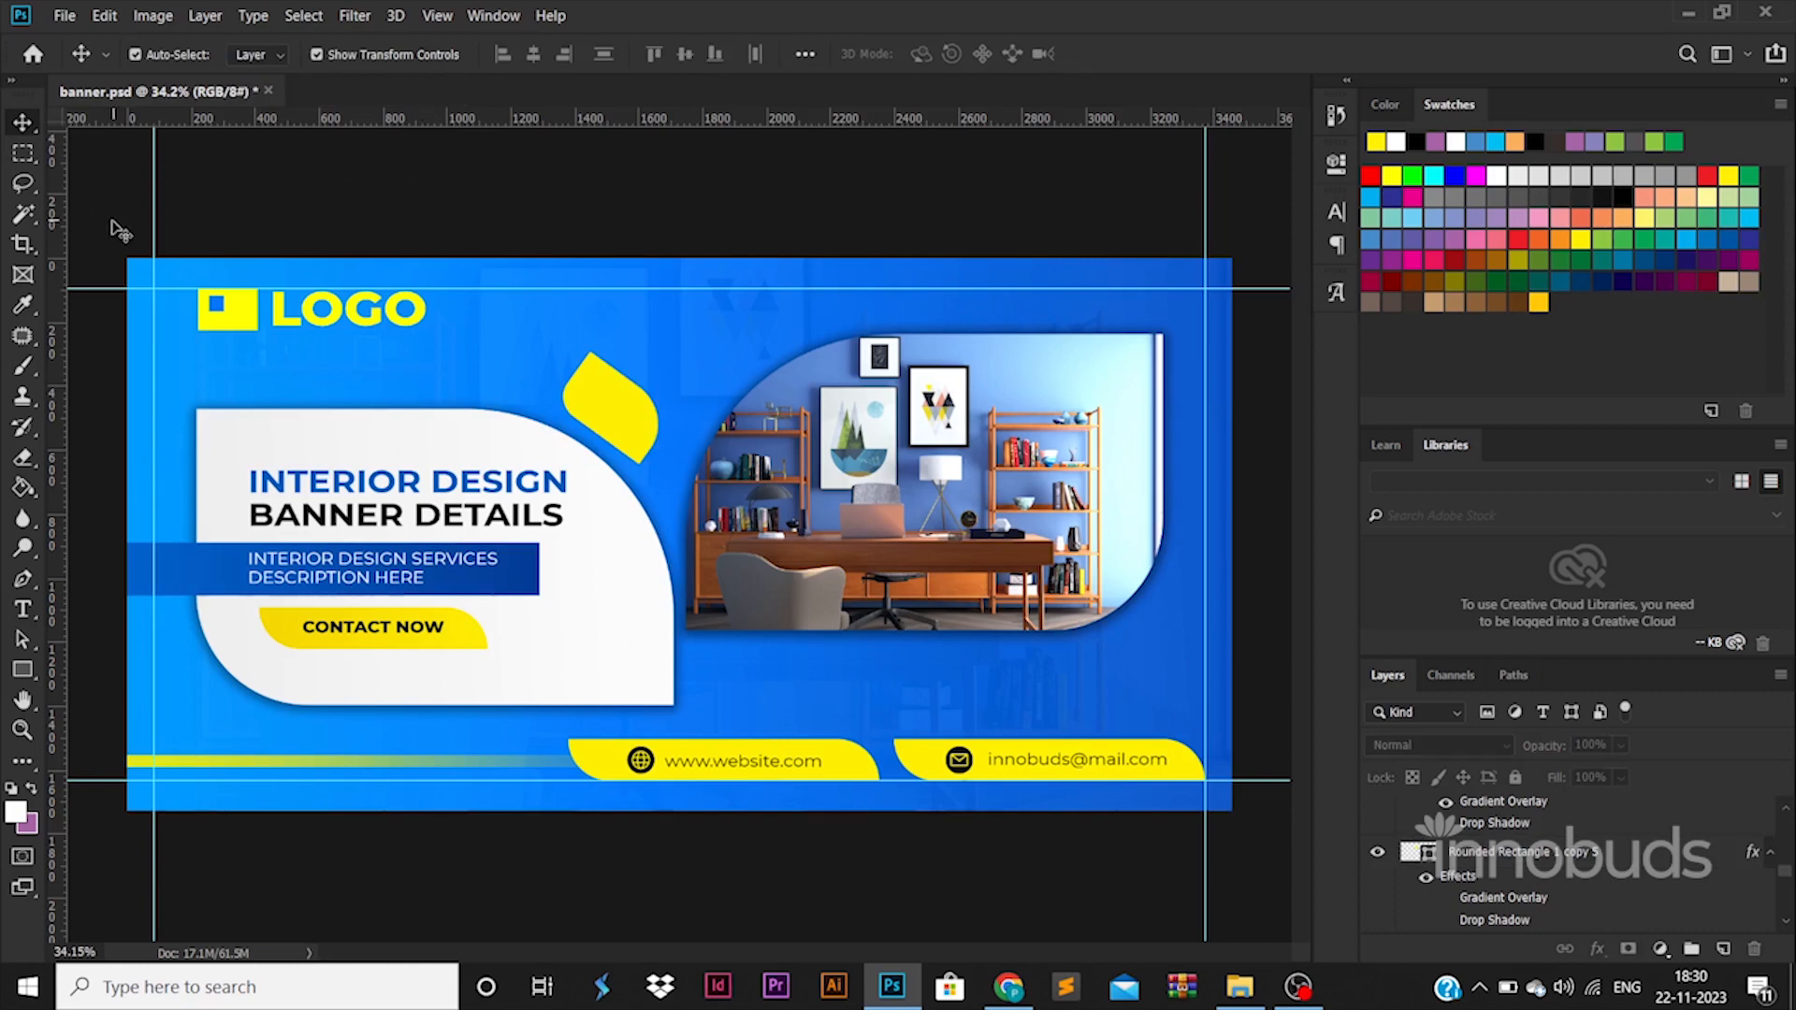
Copy the faded yellow bar to the banner's right edge below the office photo and flip the copy horizontally.
left_click_drag(254, 767, 1235, 678)
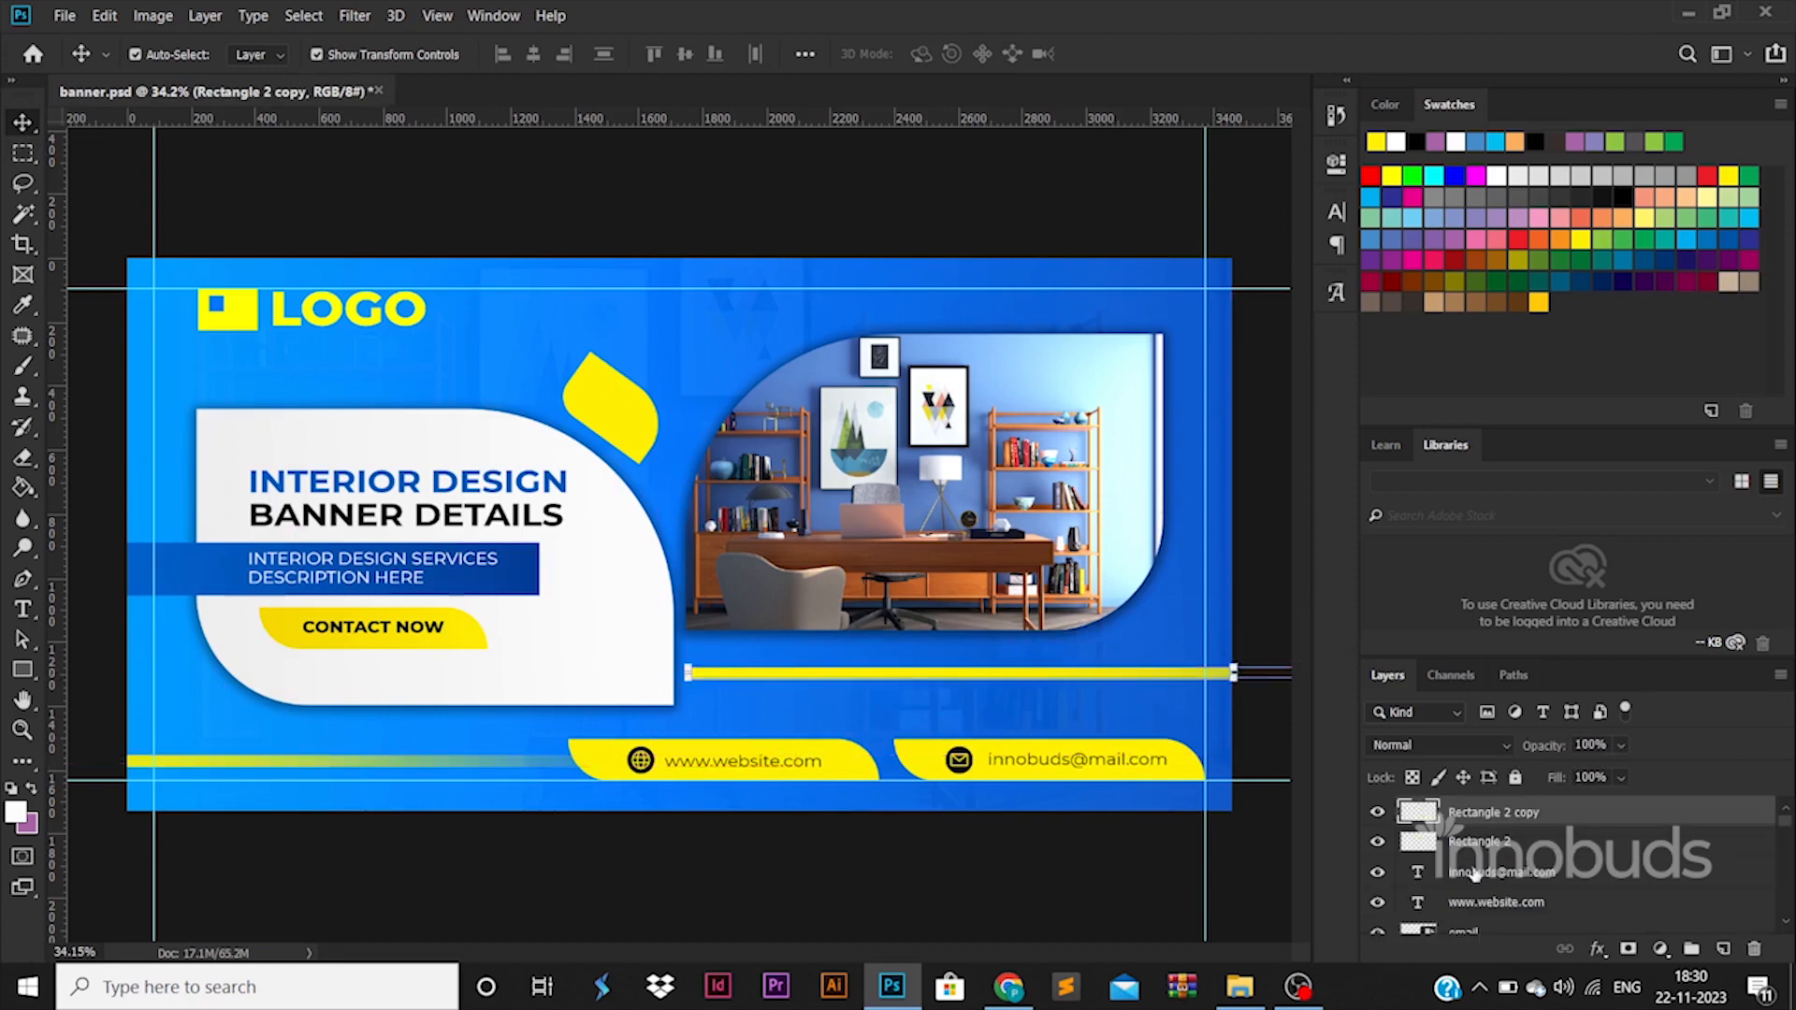
key("ctrl+t")
right_click(1149, 690)
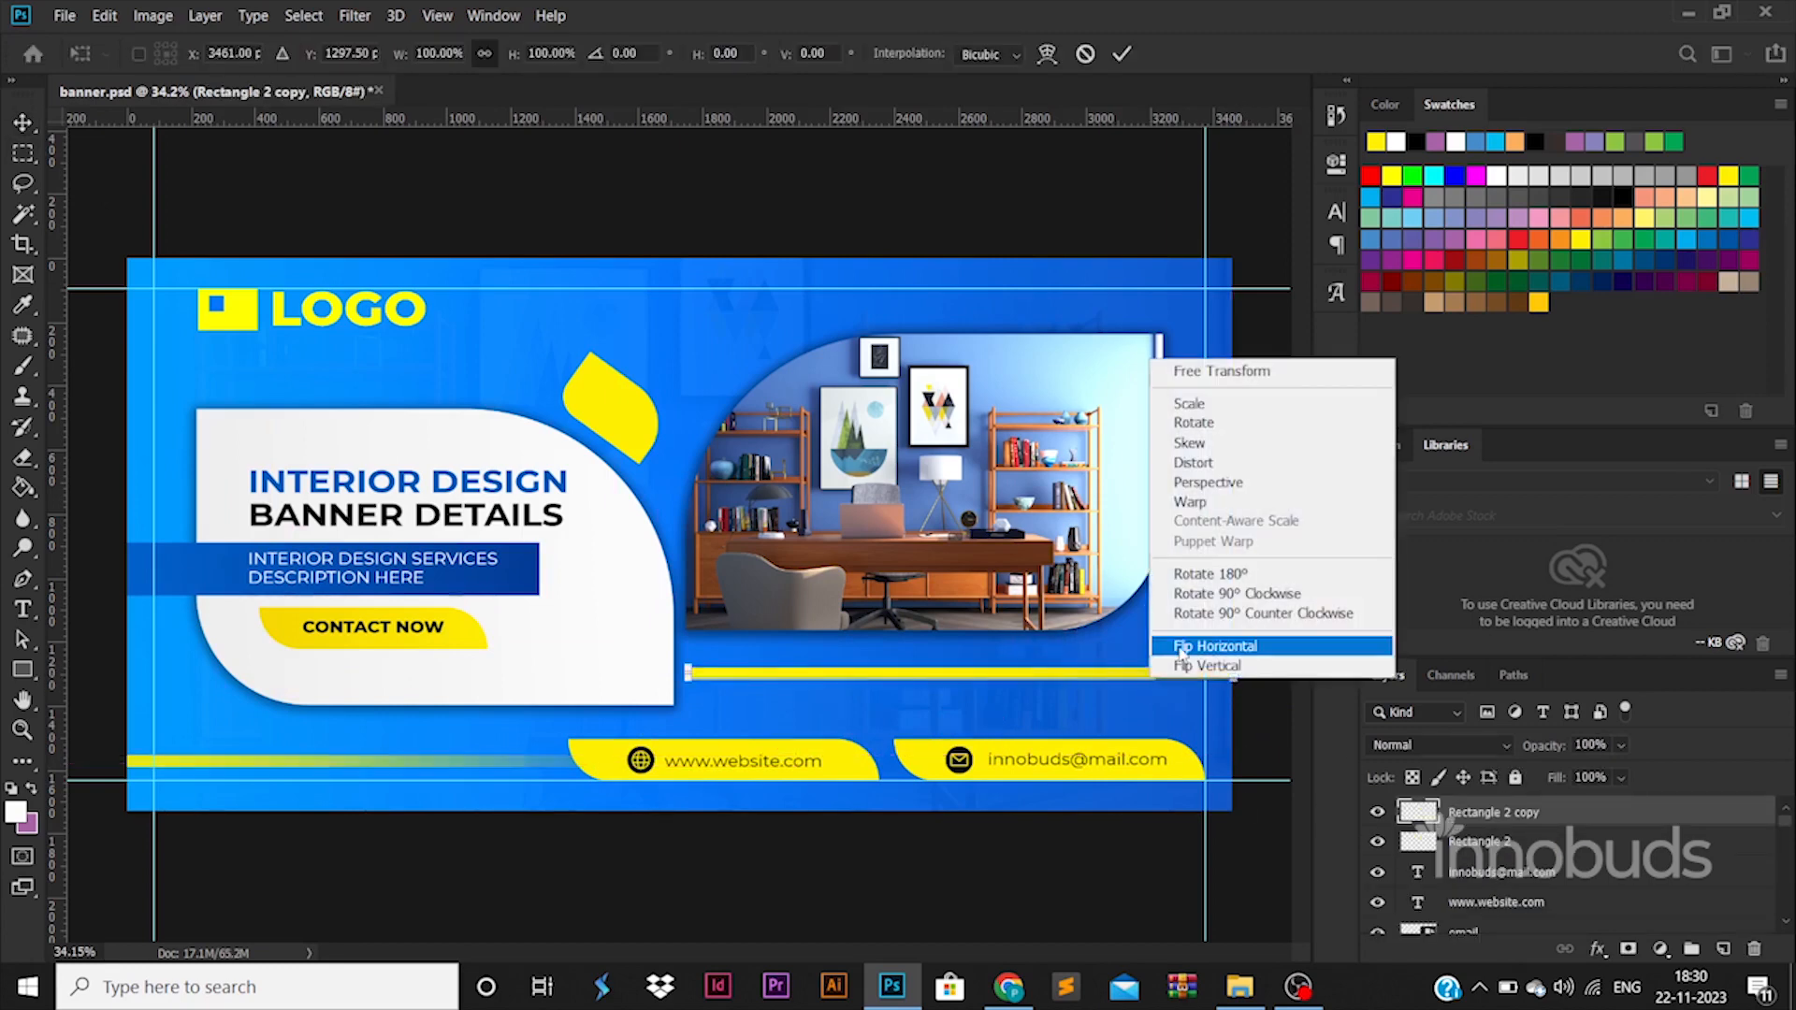
left_click(1180, 639)
key("Return")
left_click(1102, 870)
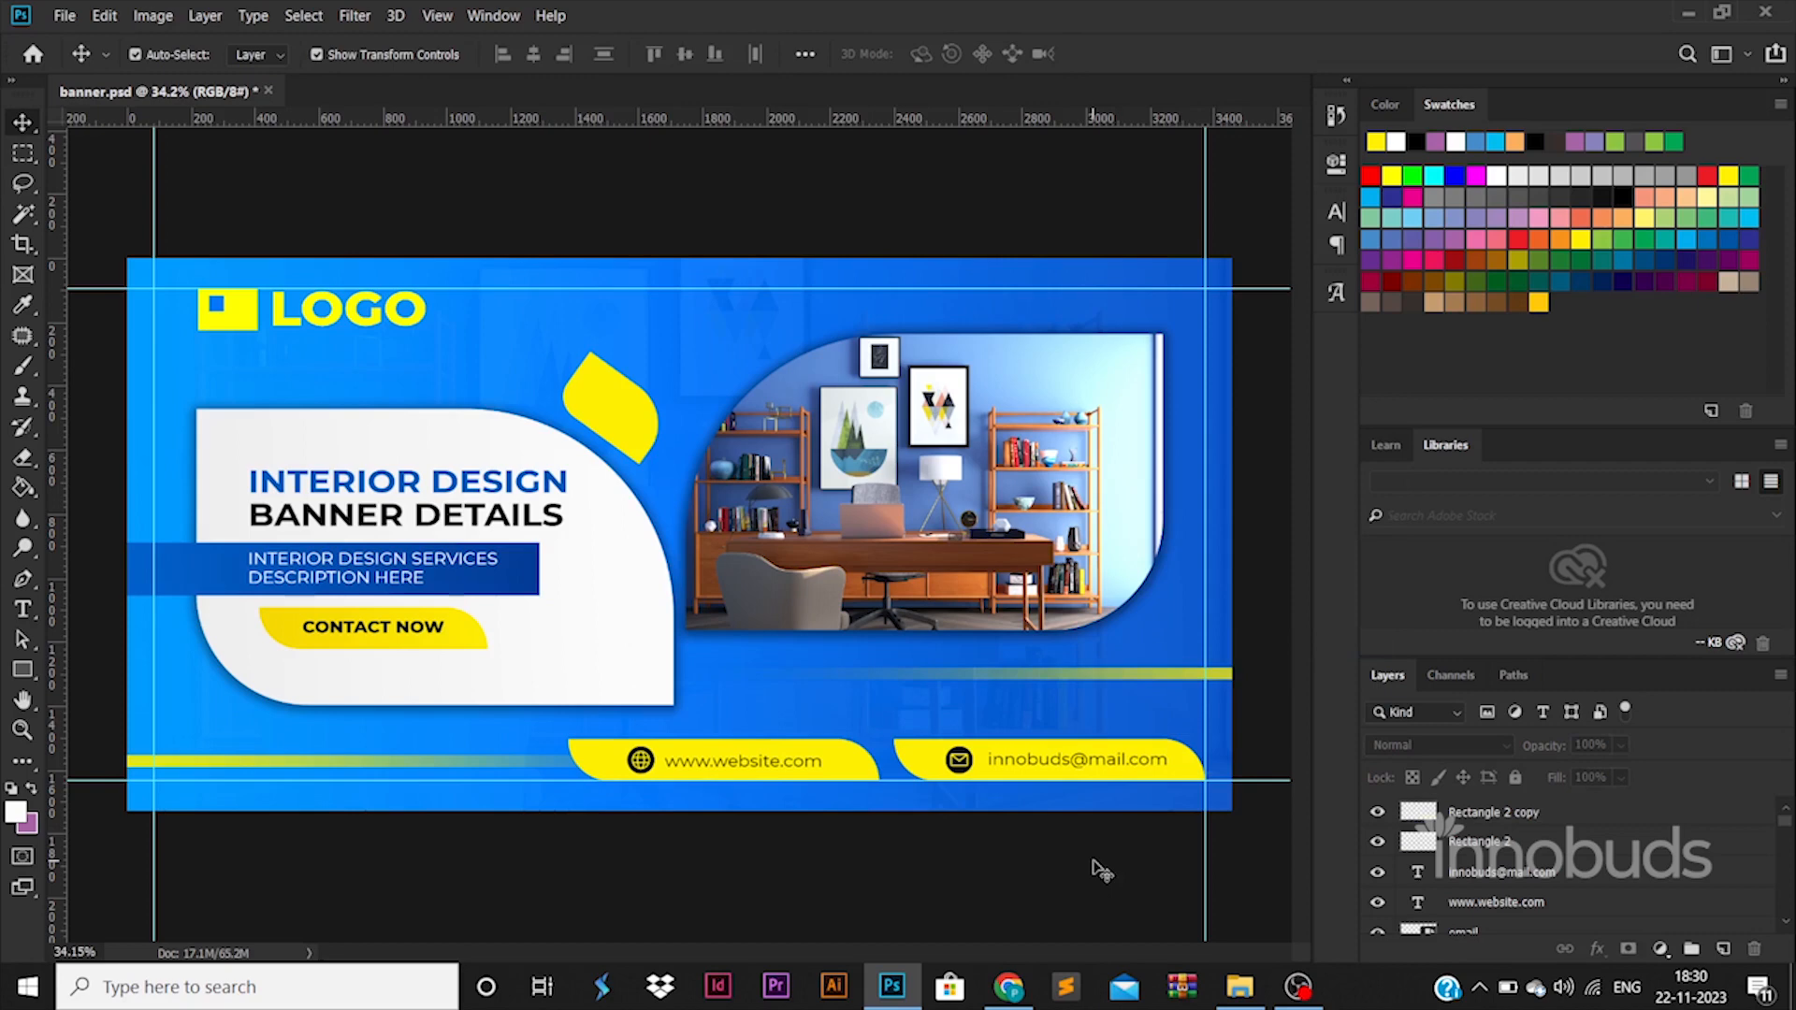
Place a copy of the yellow leaf over the banner's top right corner.
left_click_drag(625, 408, 1213, 301)
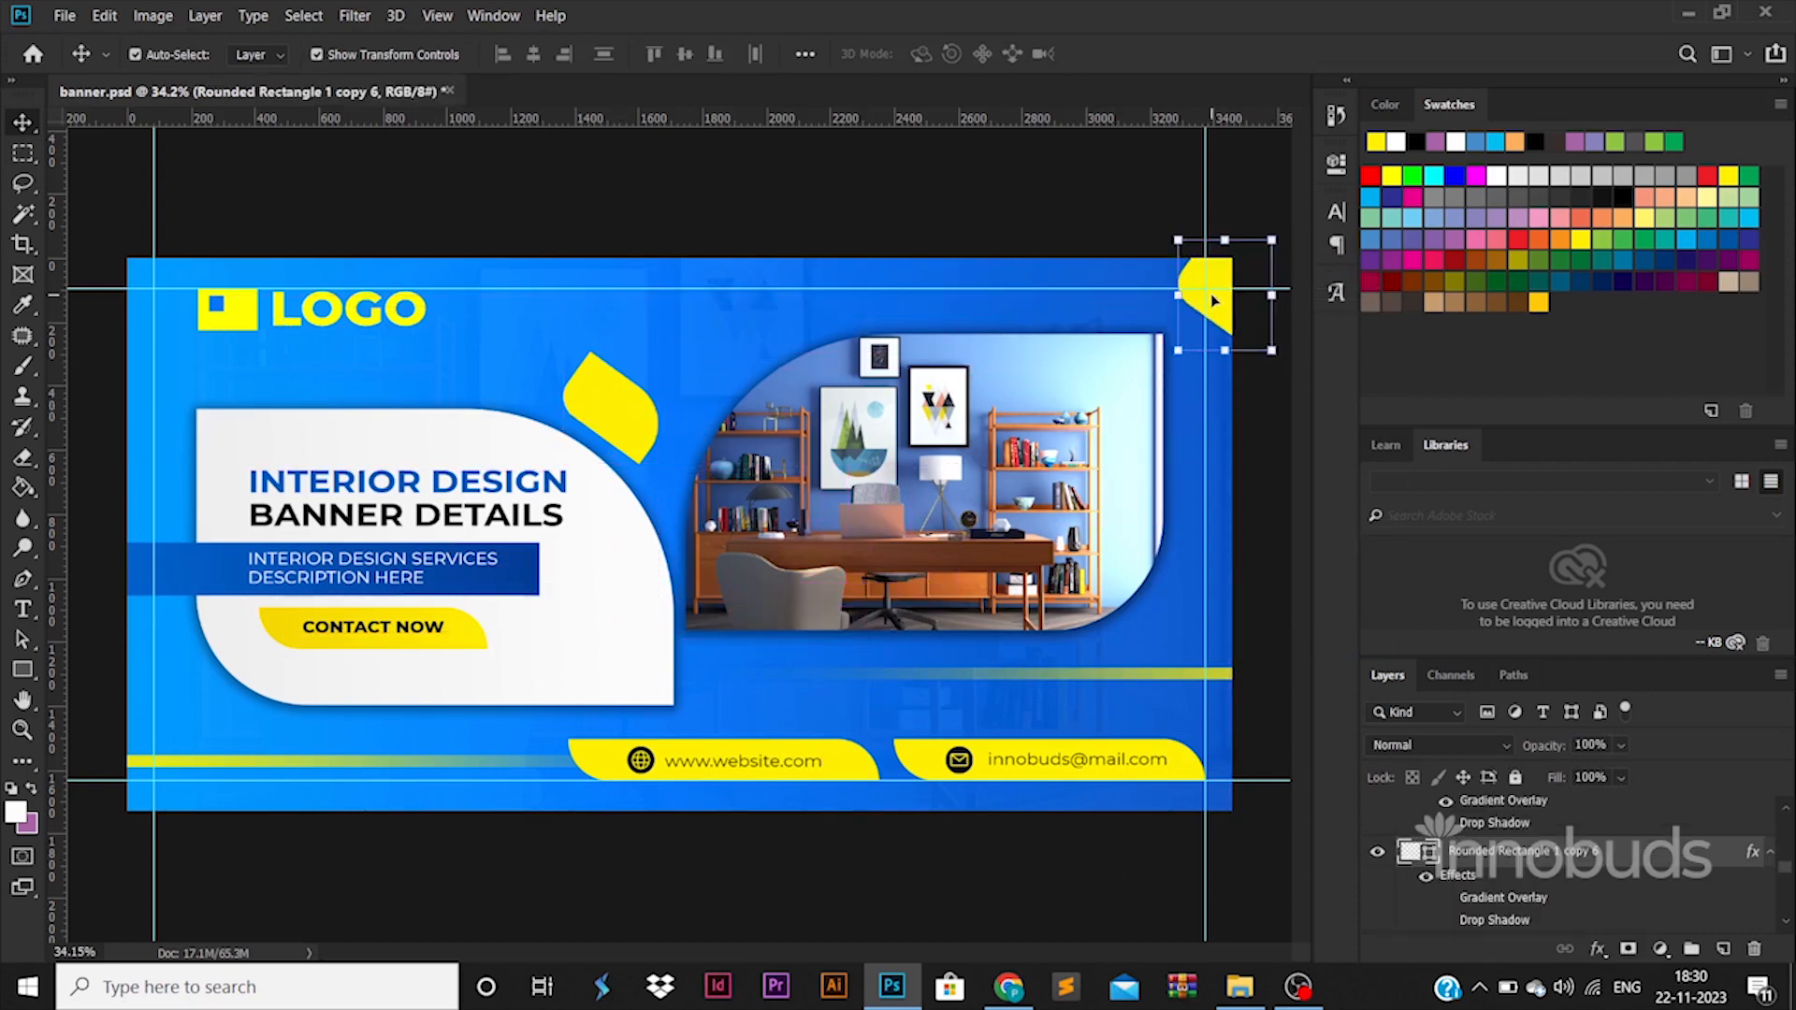
key("alt+bracketright")
double_click(1684, 835)
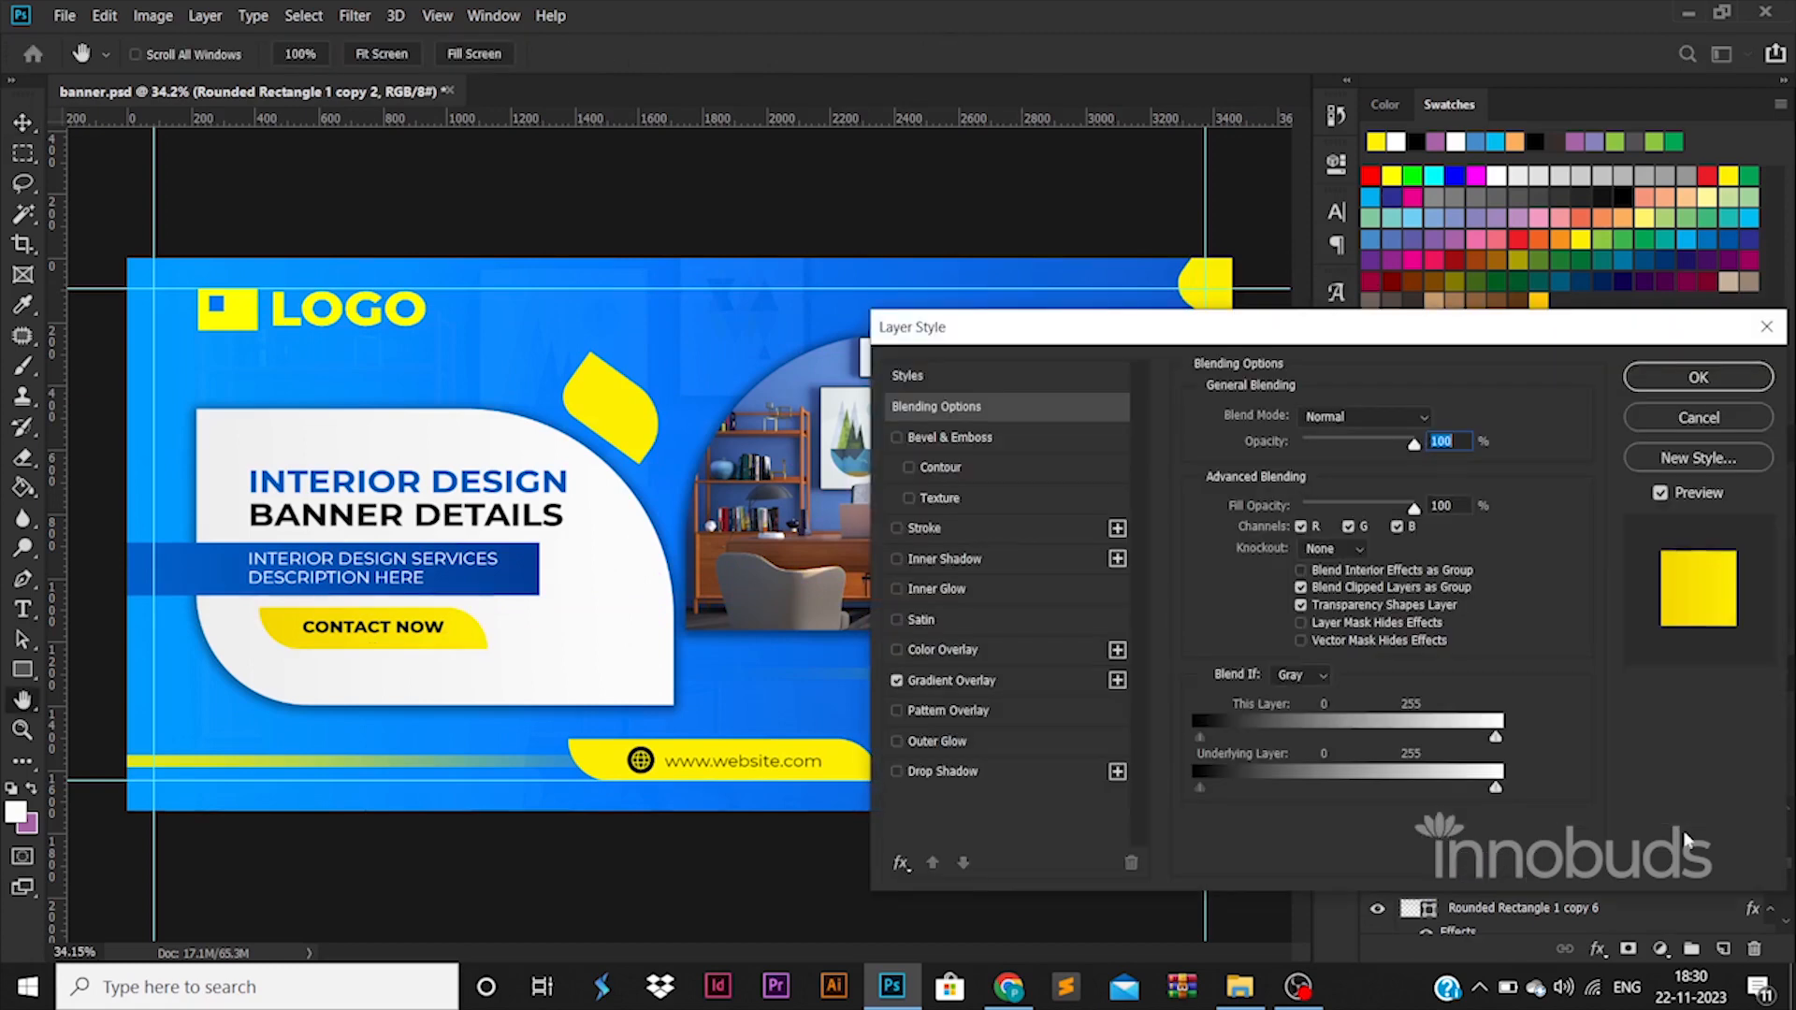
left_click(1001, 688)
left_click(1338, 480)
double_click(1233, 807)
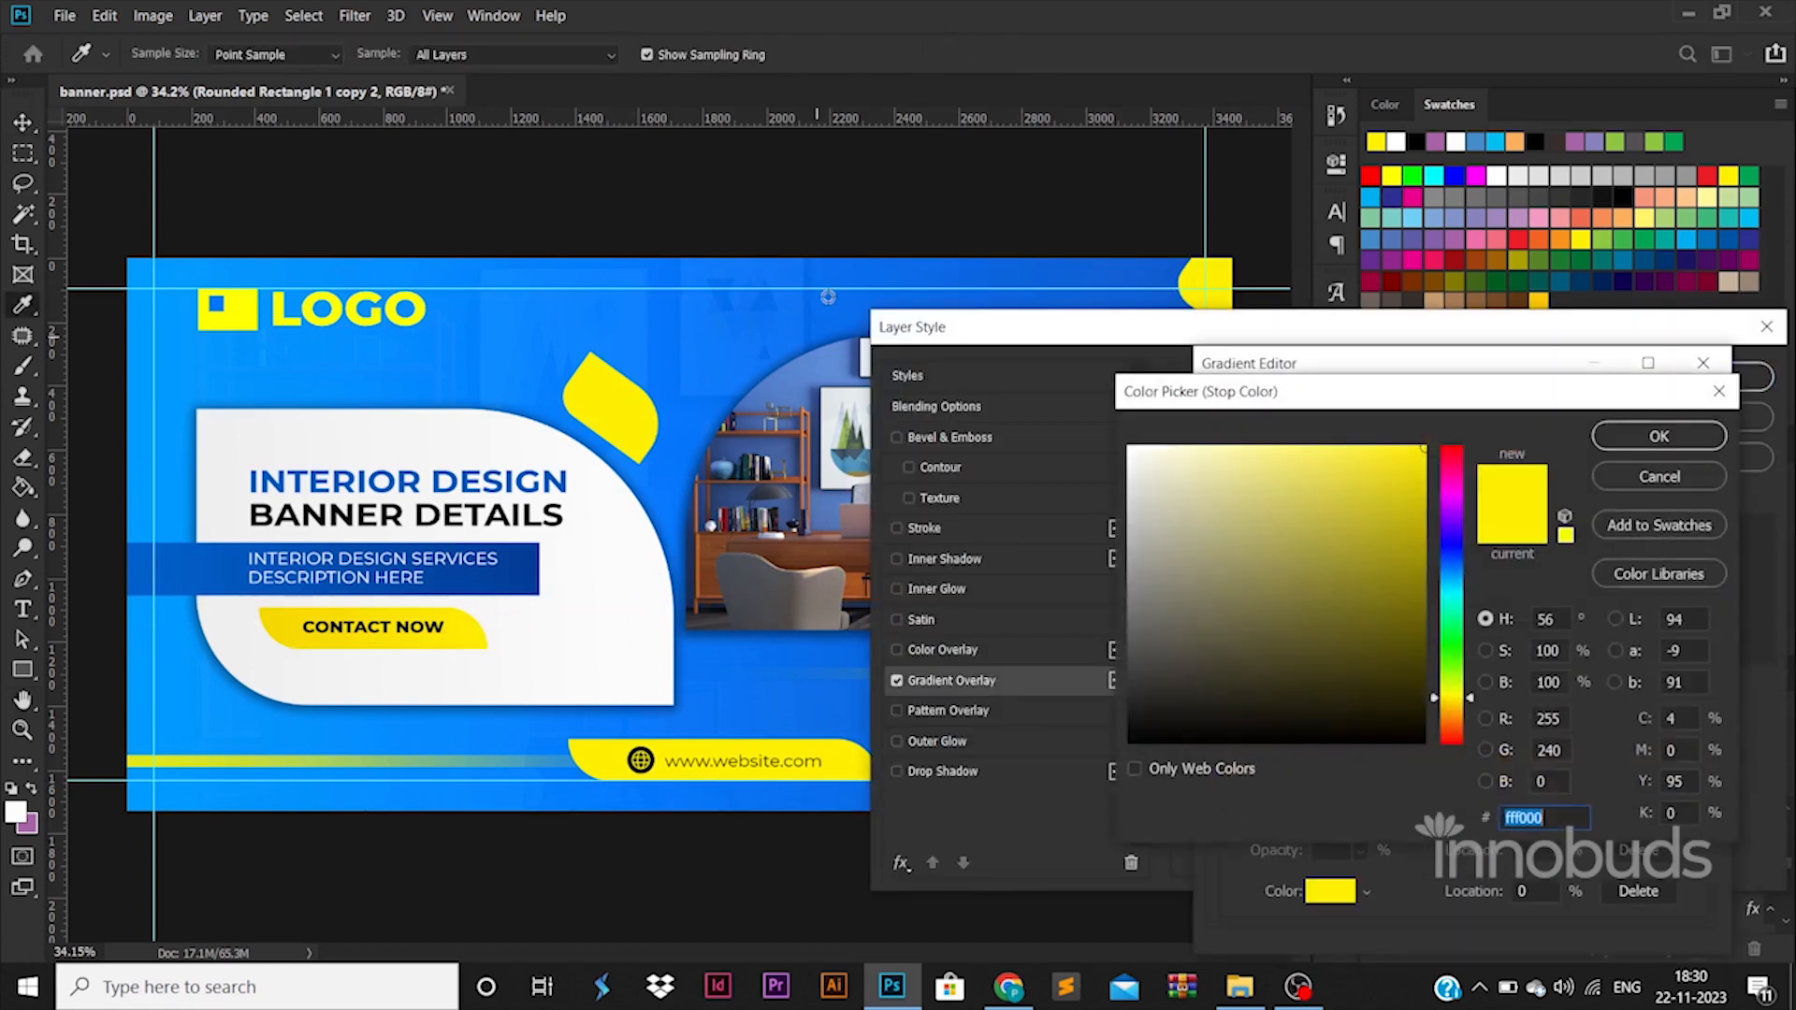
left_click(879, 278)
left_click(1718, 391)
left_click(1704, 363)
left_click(1766, 327)
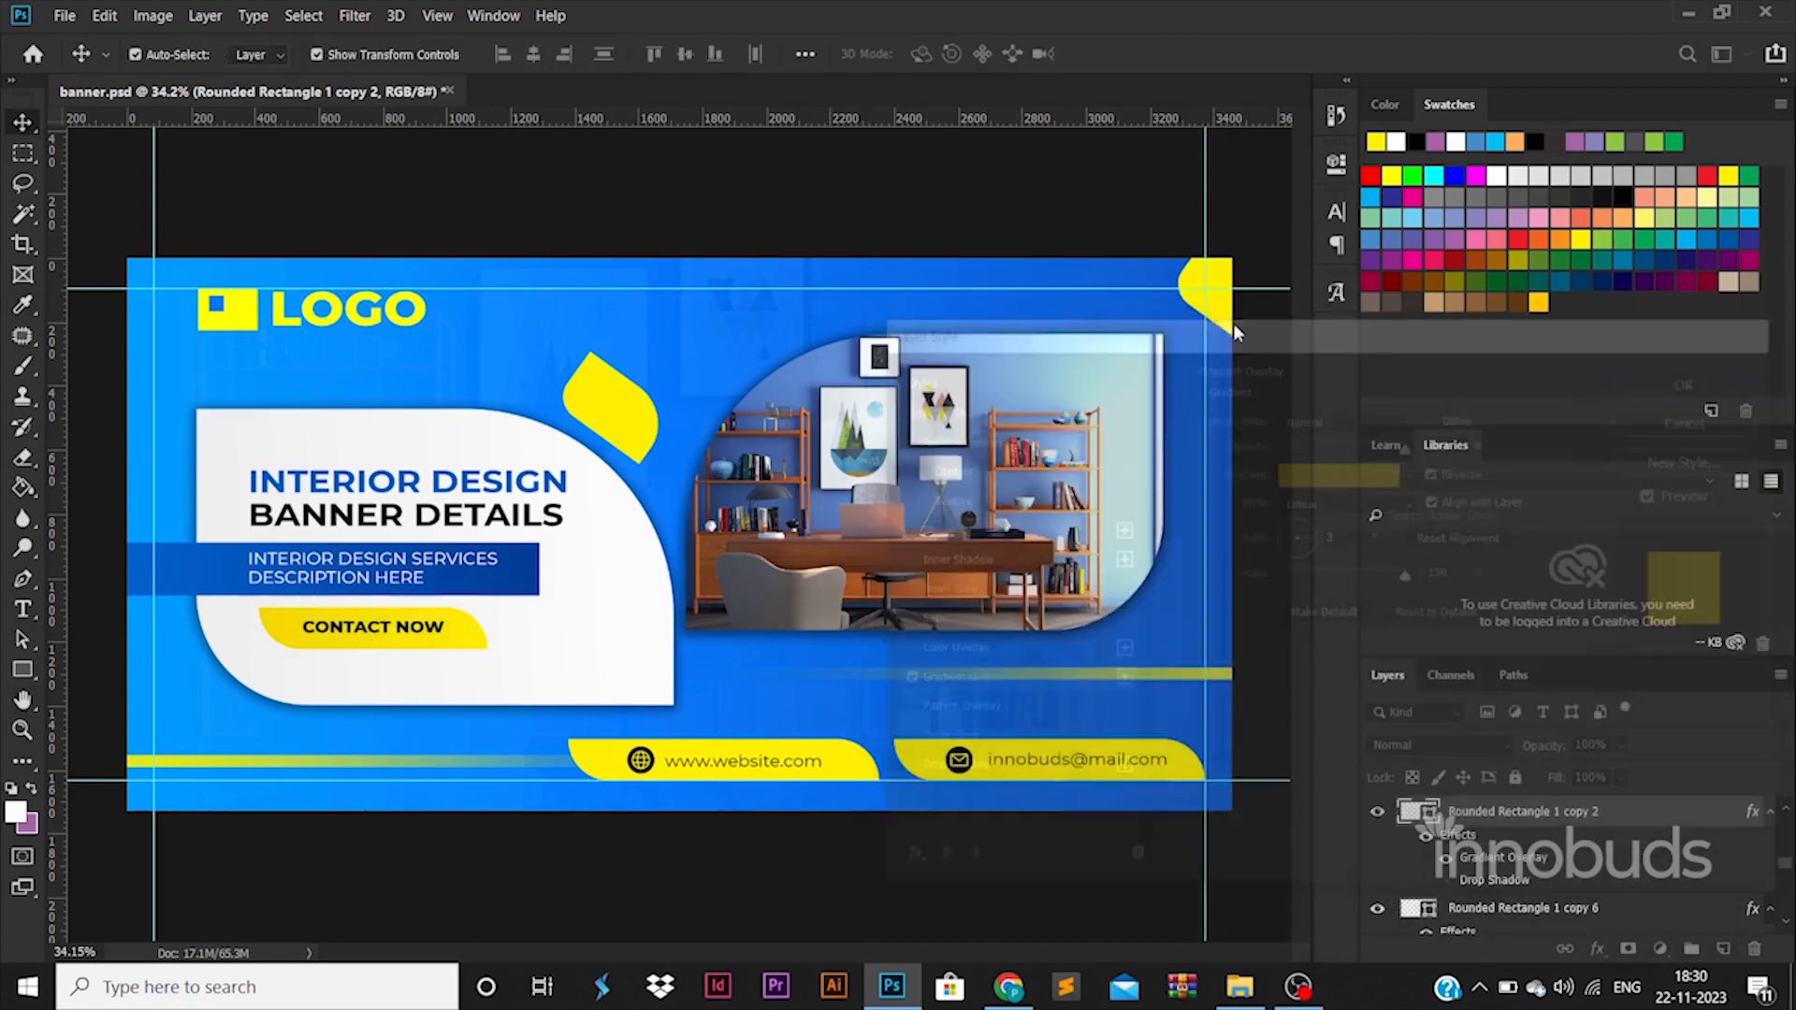
Turn on the corner leaf's gradient overlay and set its first colour stop to the blue sampled from the banner background.
left_click(1231, 327)
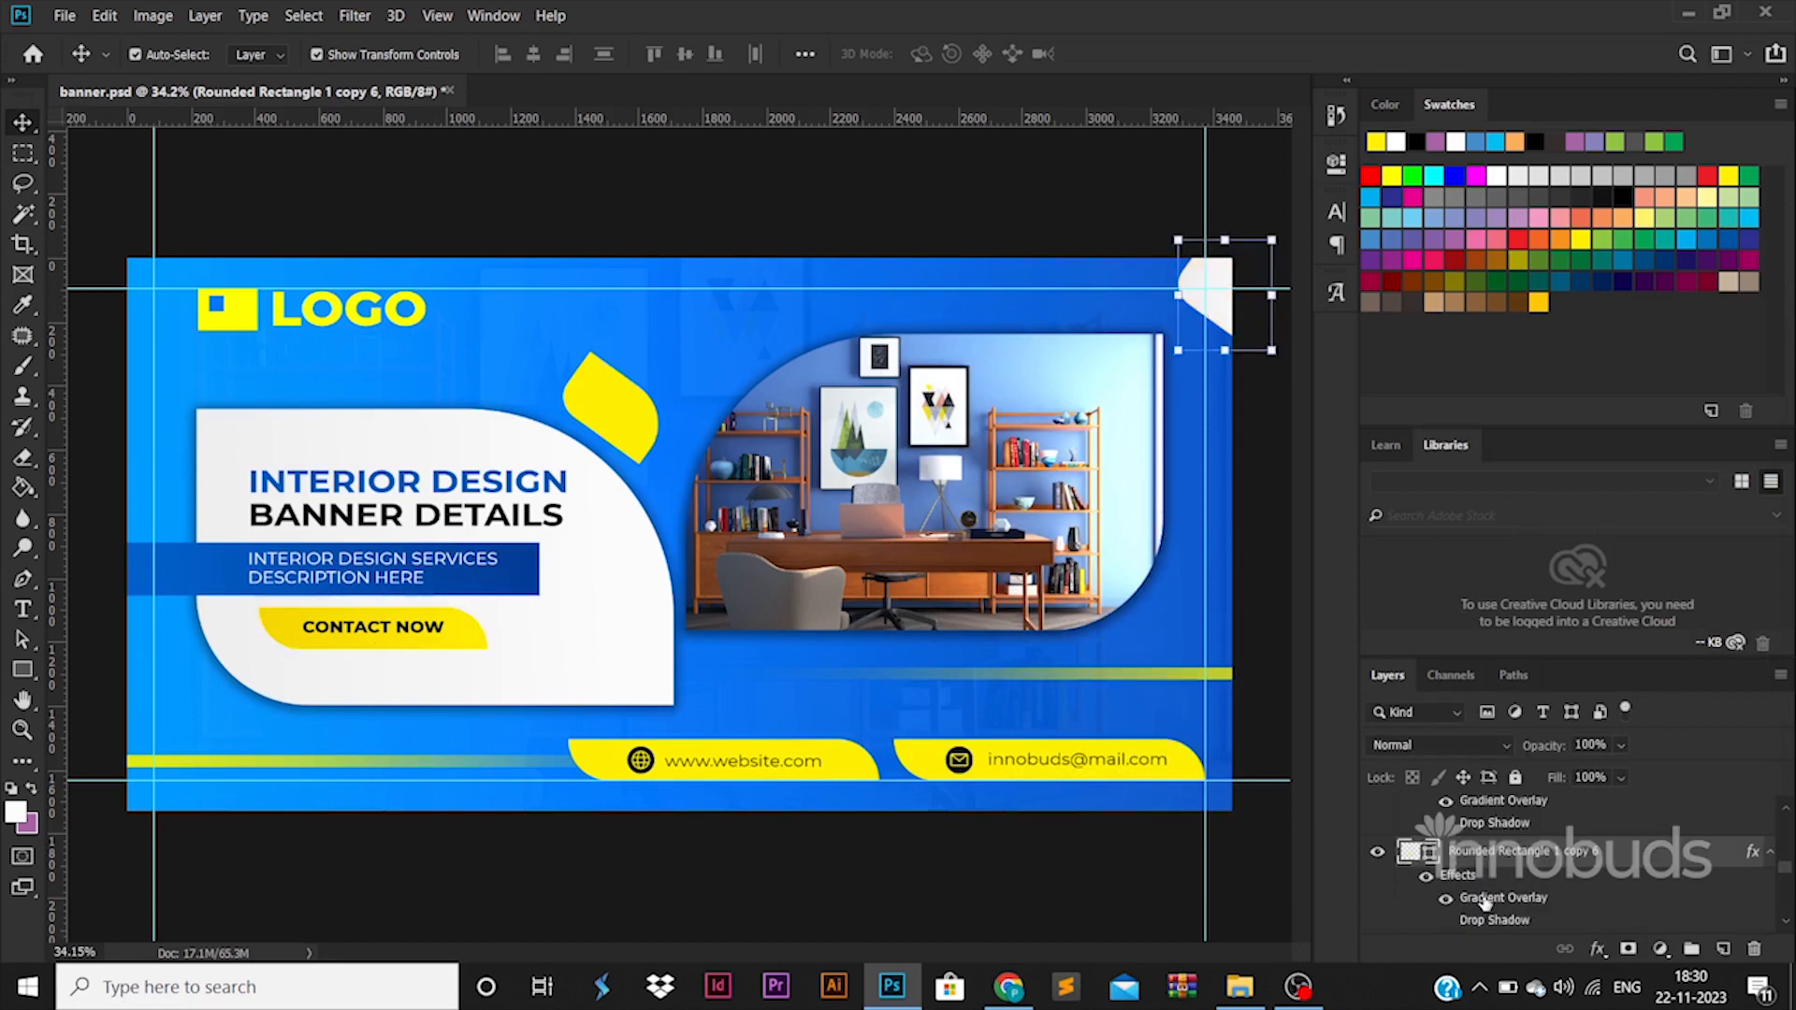
double_click(1485, 900)
left_click(1344, 494)
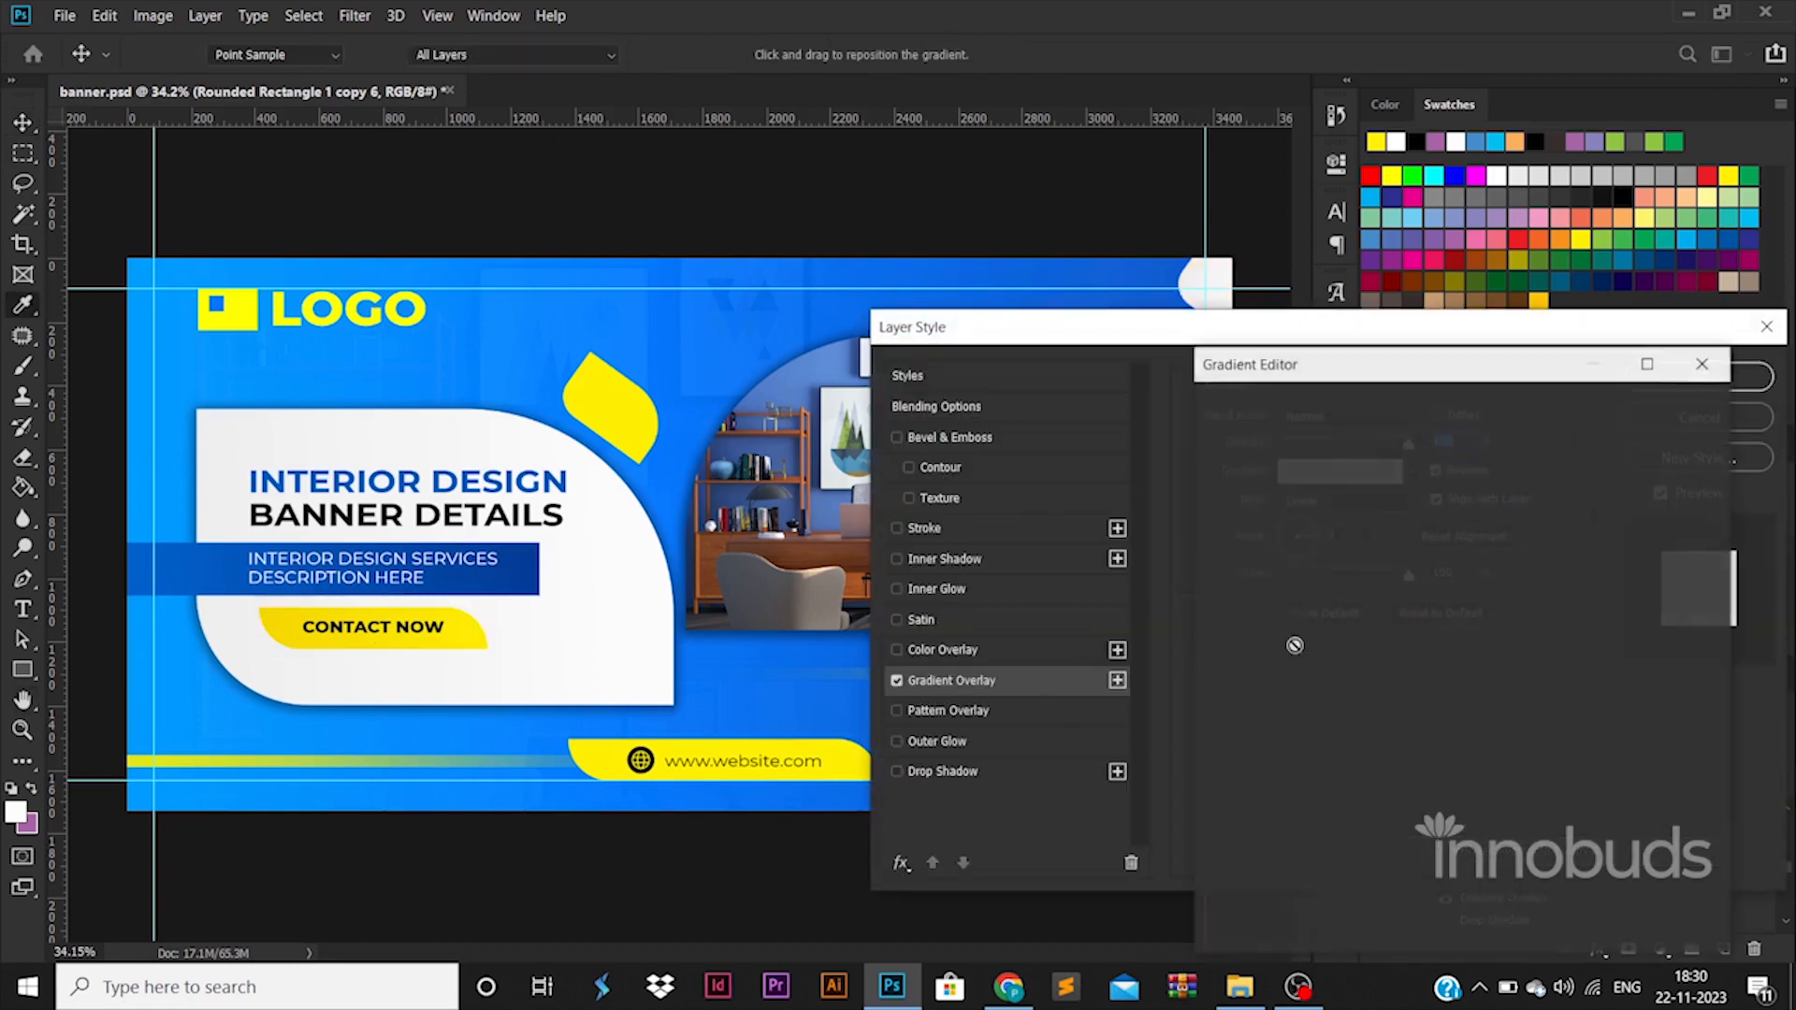
double_click(1226, 796)
left_click(1119, 292)
left_click(1657, 432)
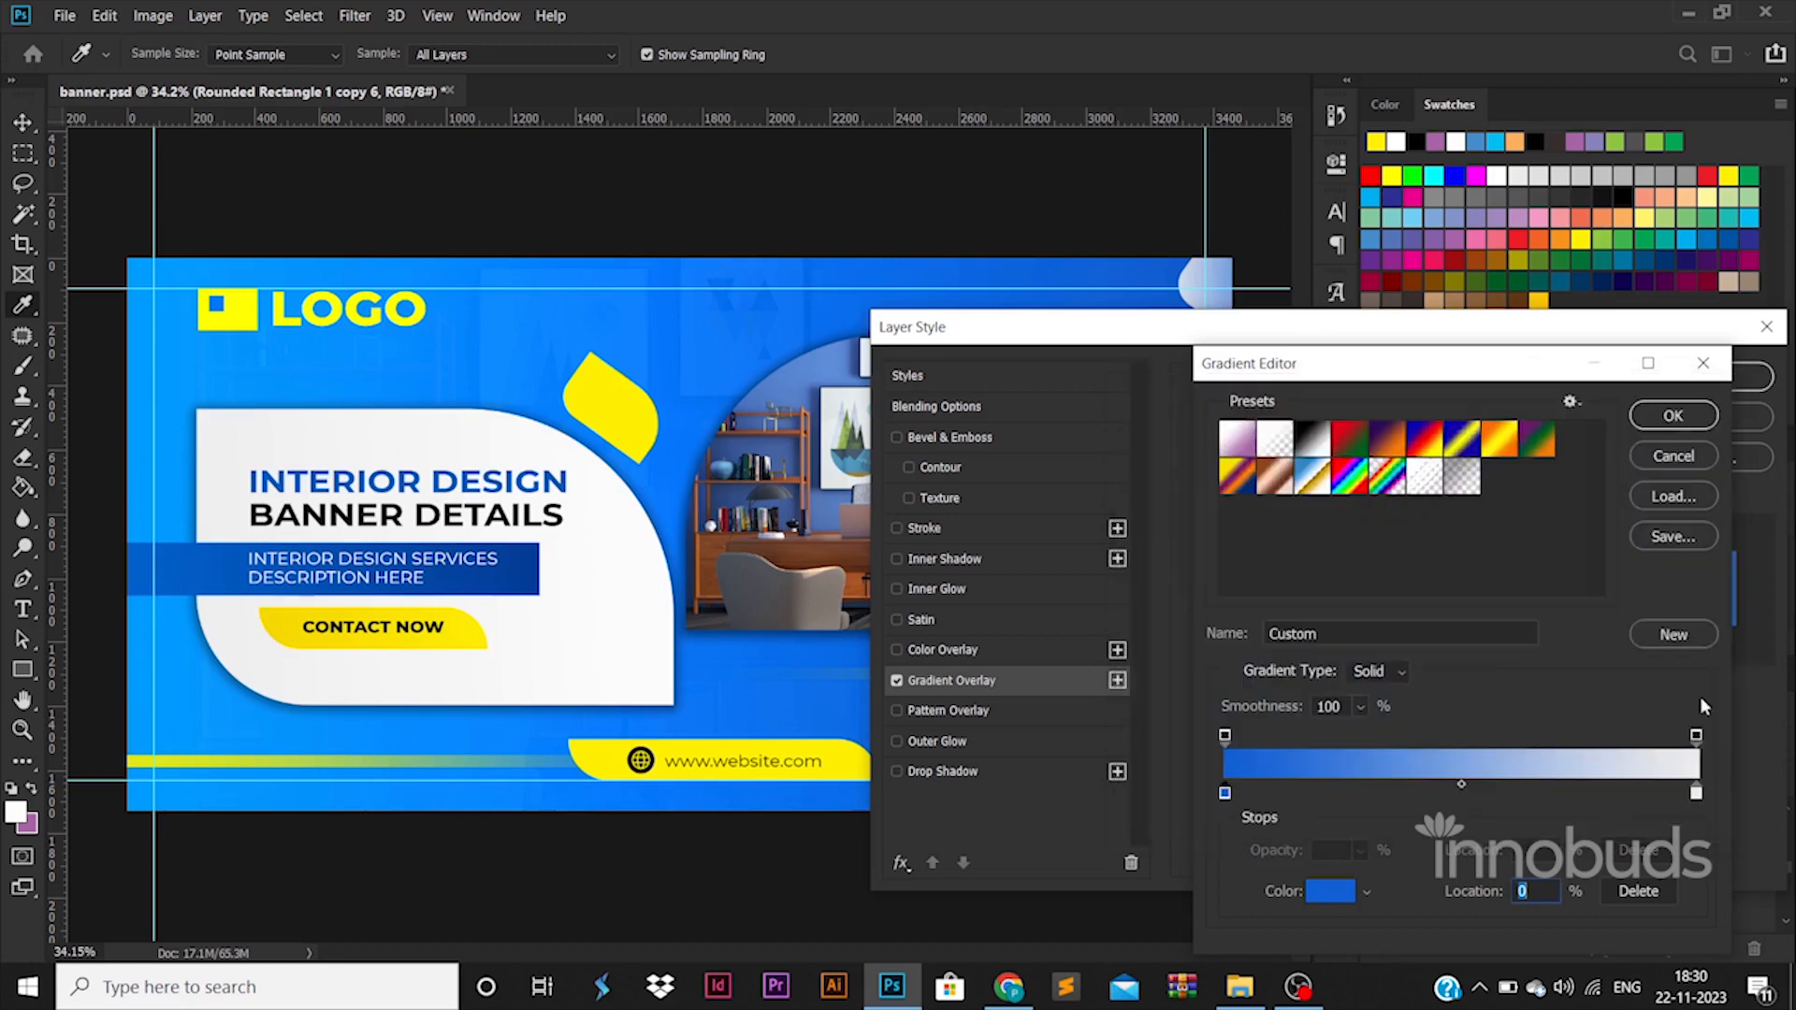
Set the last colour stop of the corner leaf's gradient overlay to dark blue 0f005b and apply the gradient.
left_click(1695, 800)
double_click(1694, 800)
left_click(1453, 540)
left_click_drag(1375, 644, 1457, 638)
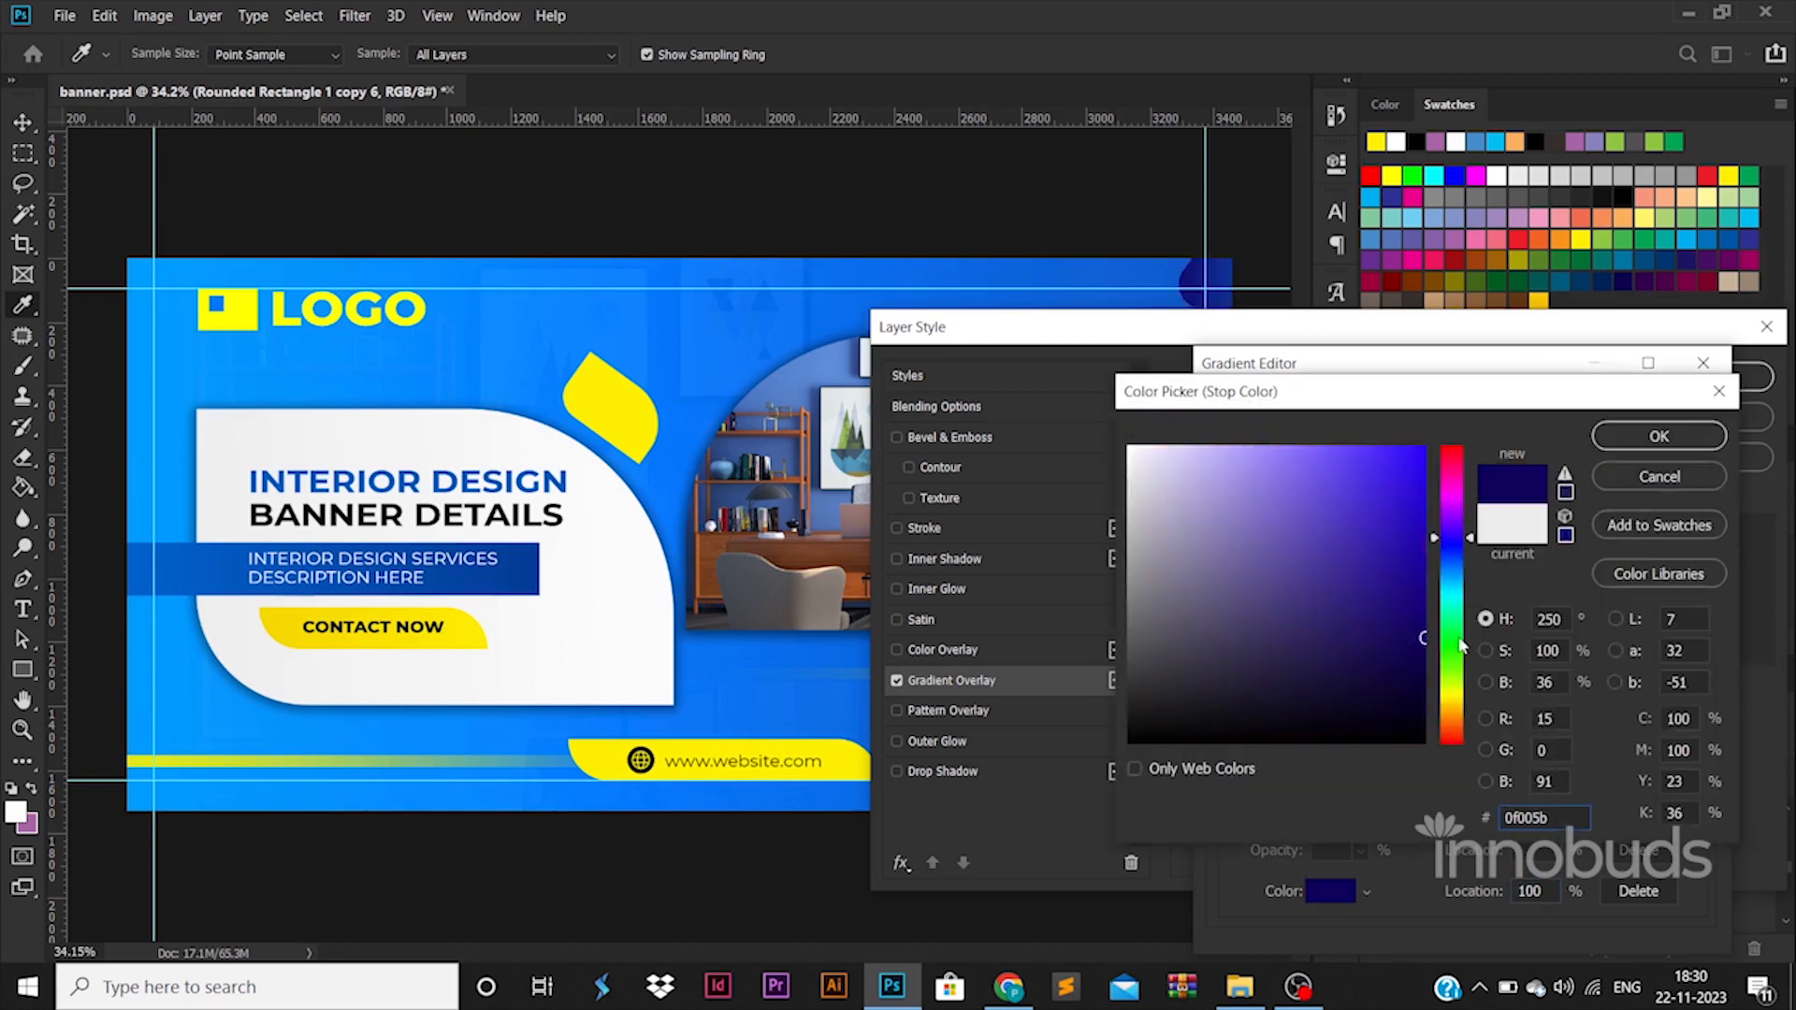
left_click(1629, 443)
left_click(1673, 416)
left_click(1698, 375)
key("v")
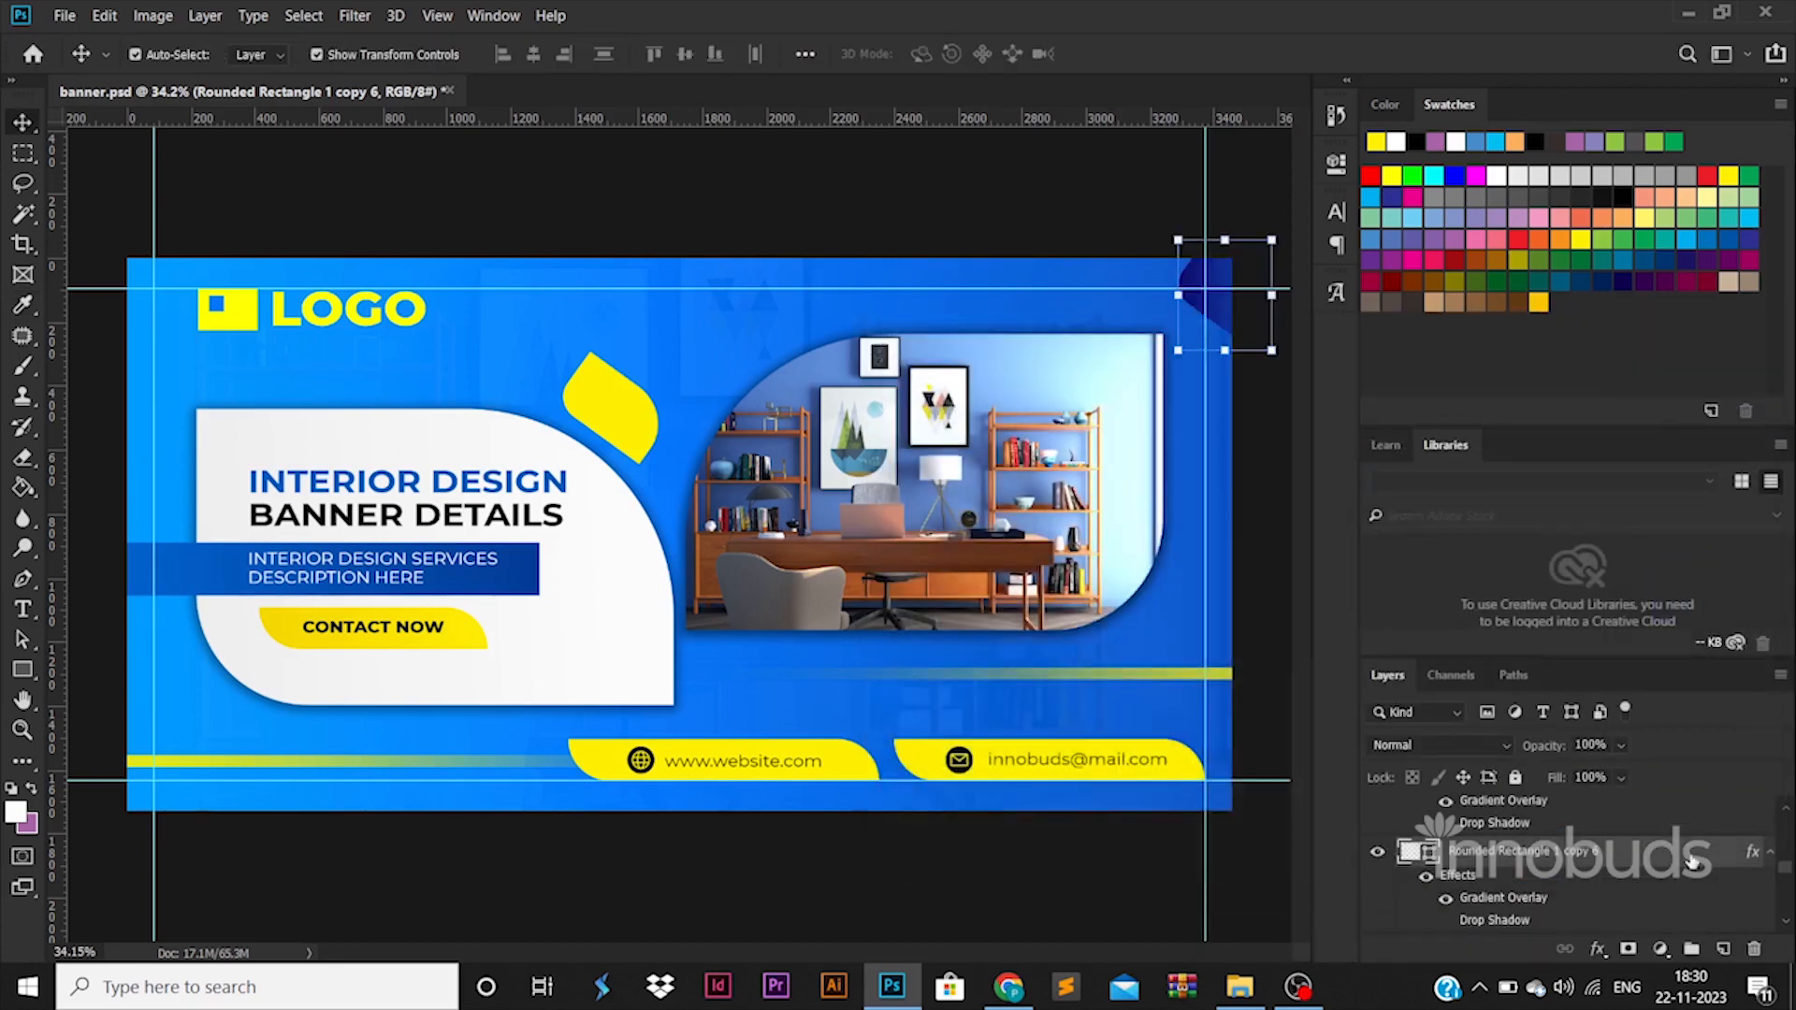
Add a drop shadow to the dark blue corner leaf and enlarge it to about 161% width and 122% height.
double_click(1691, 860)
left_click(993, 776)
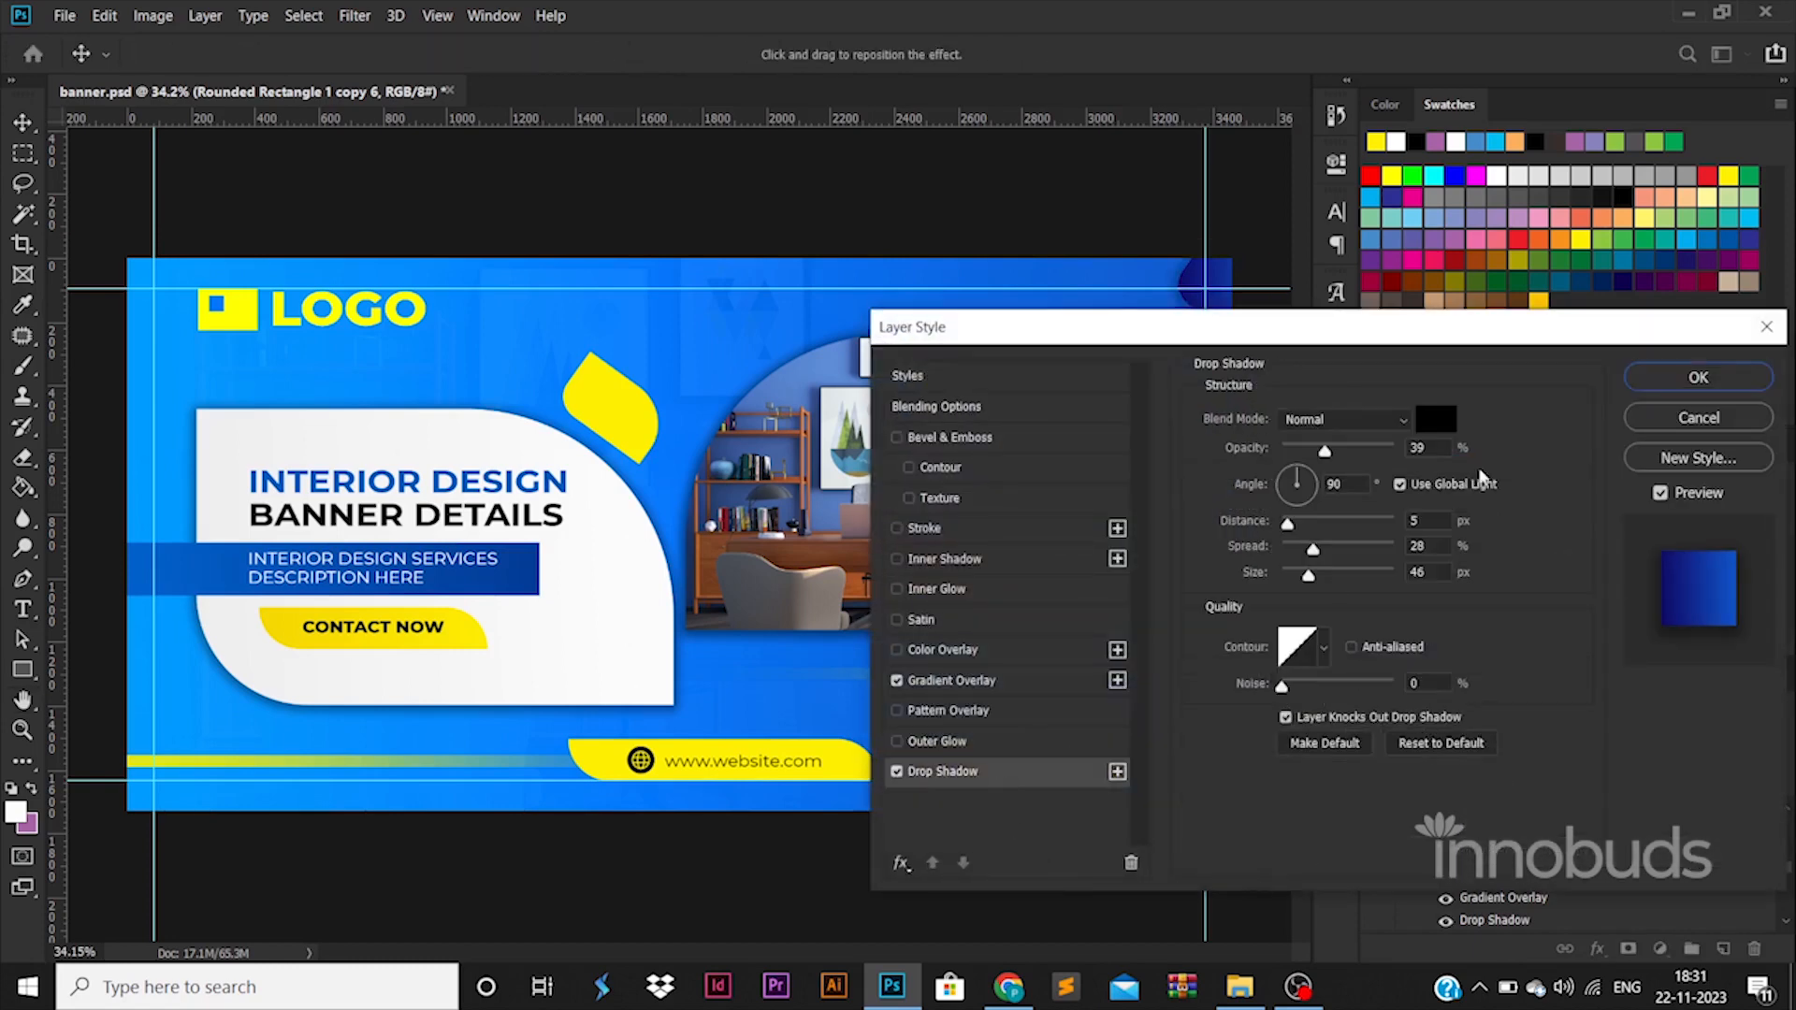
left_click(1680, 382)
left_click_drag(1179, 238, 1121, 216)
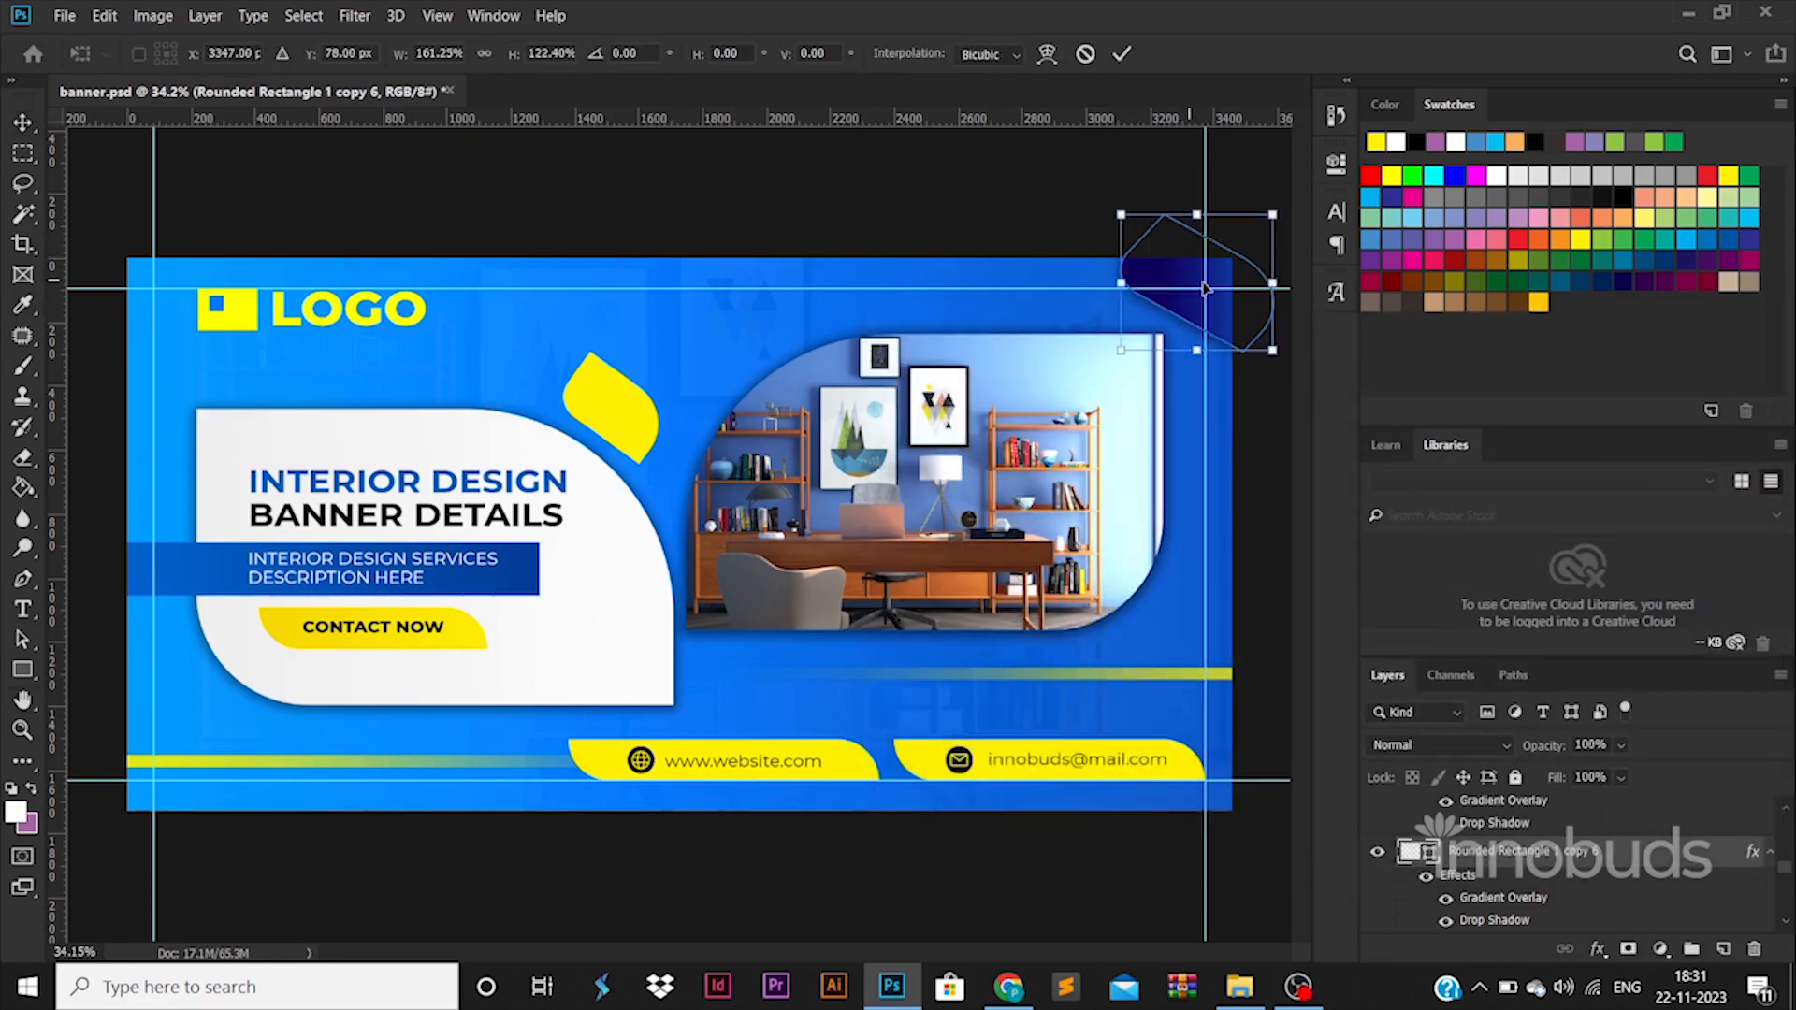
Try a copy of the dark blue leaf at the banner's bottom left corner and undo it.
left_click_drag(1199, 283, 236, 843)
key("Return")
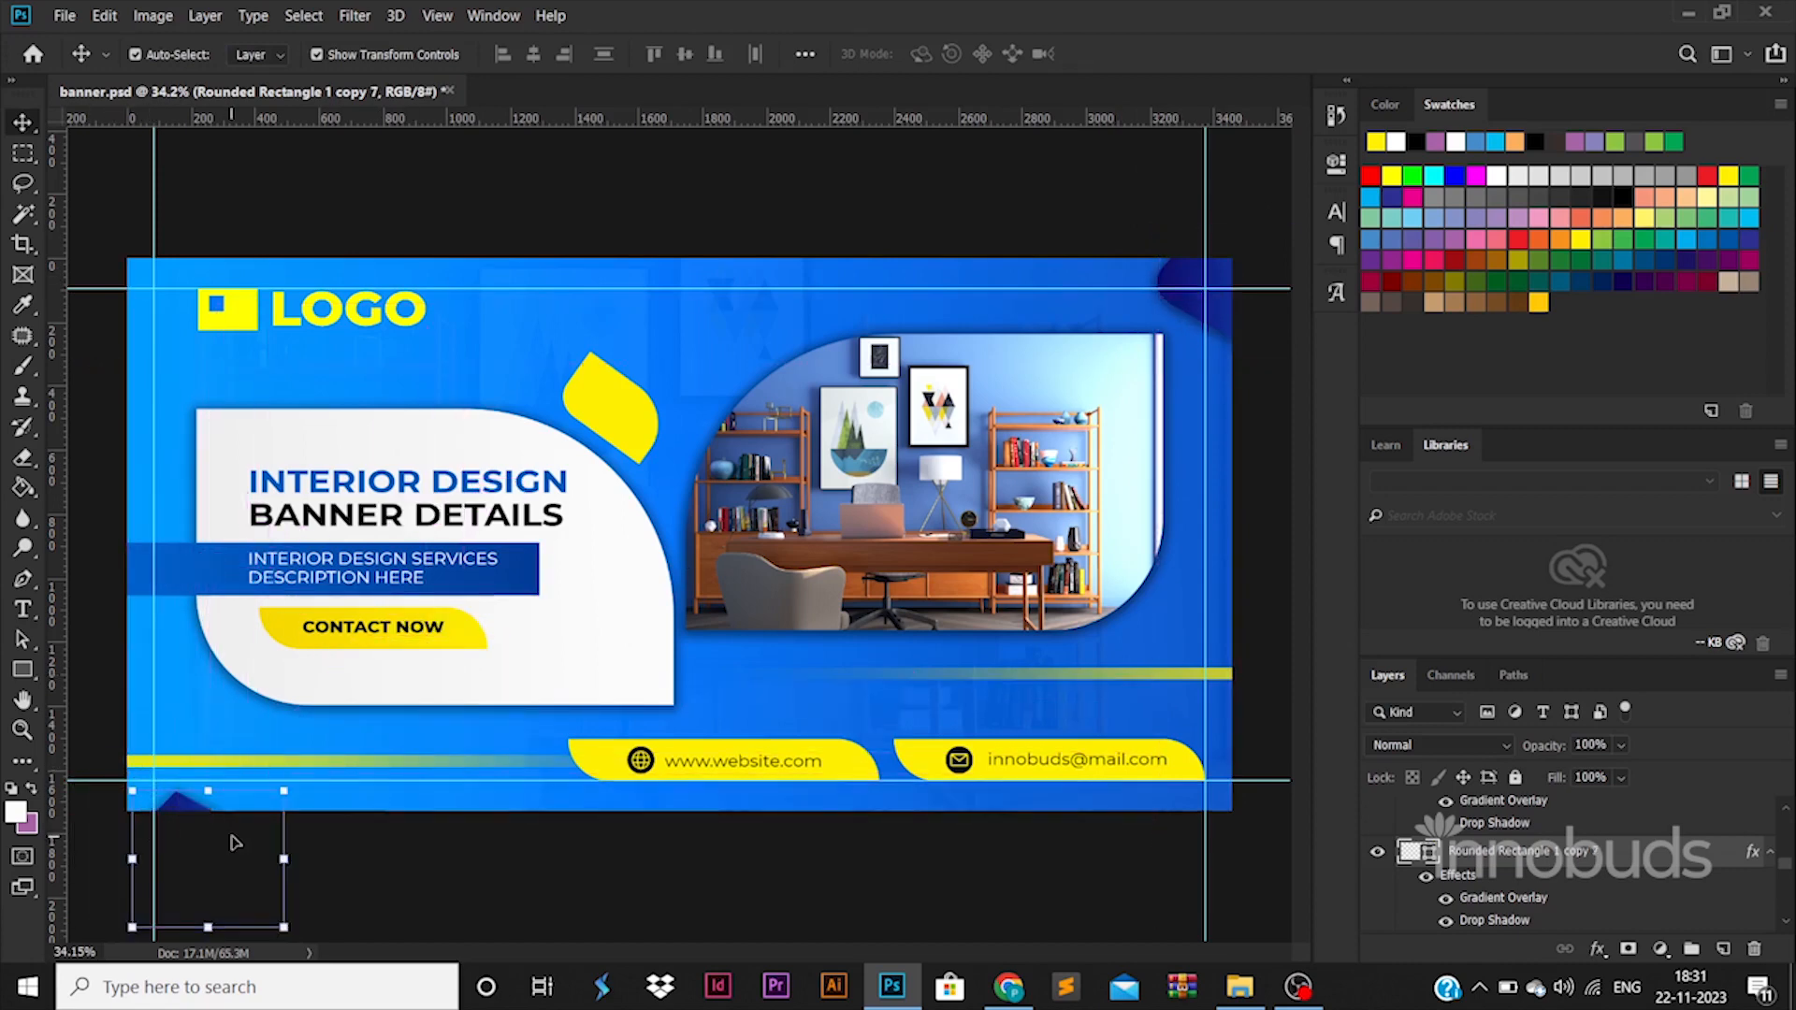
key("ctrl+z")
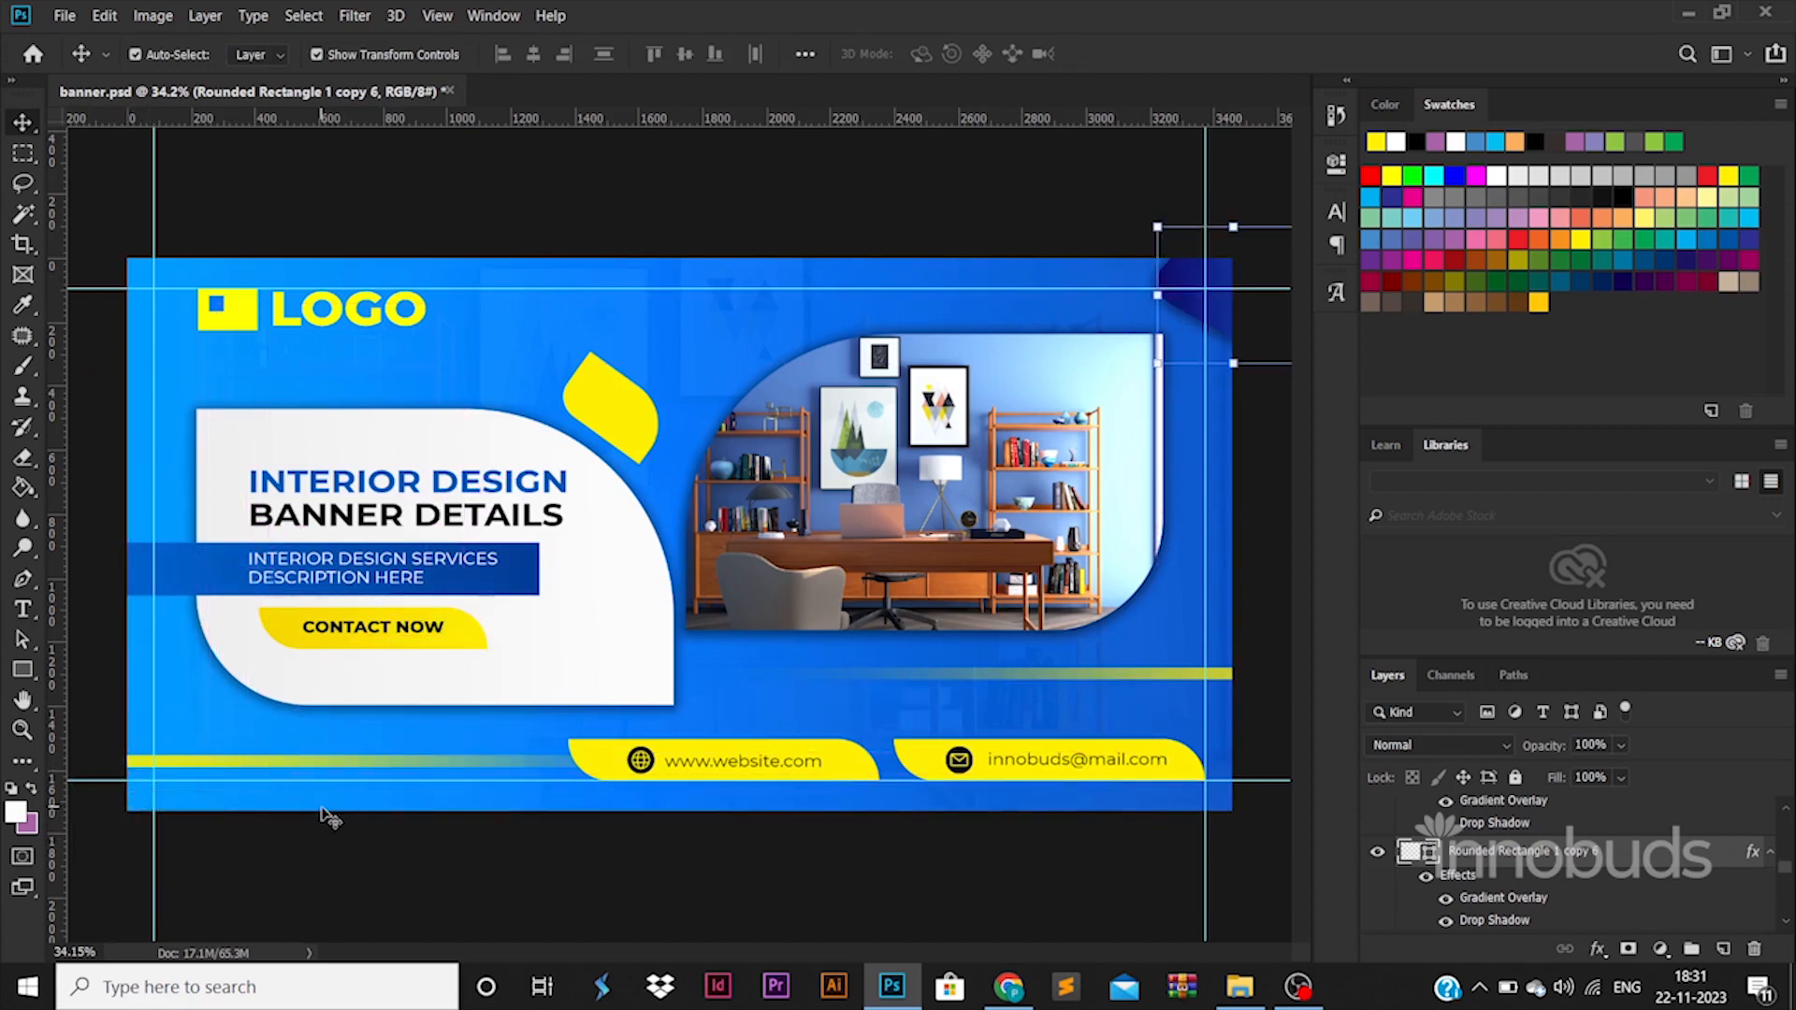
Export the banner for the web with the JPEG High preset as banner.jpg in the 119 BANNER 015 folder.
key("ctrl+s")
key("ctrl+alt+shift+s")
key("Return")
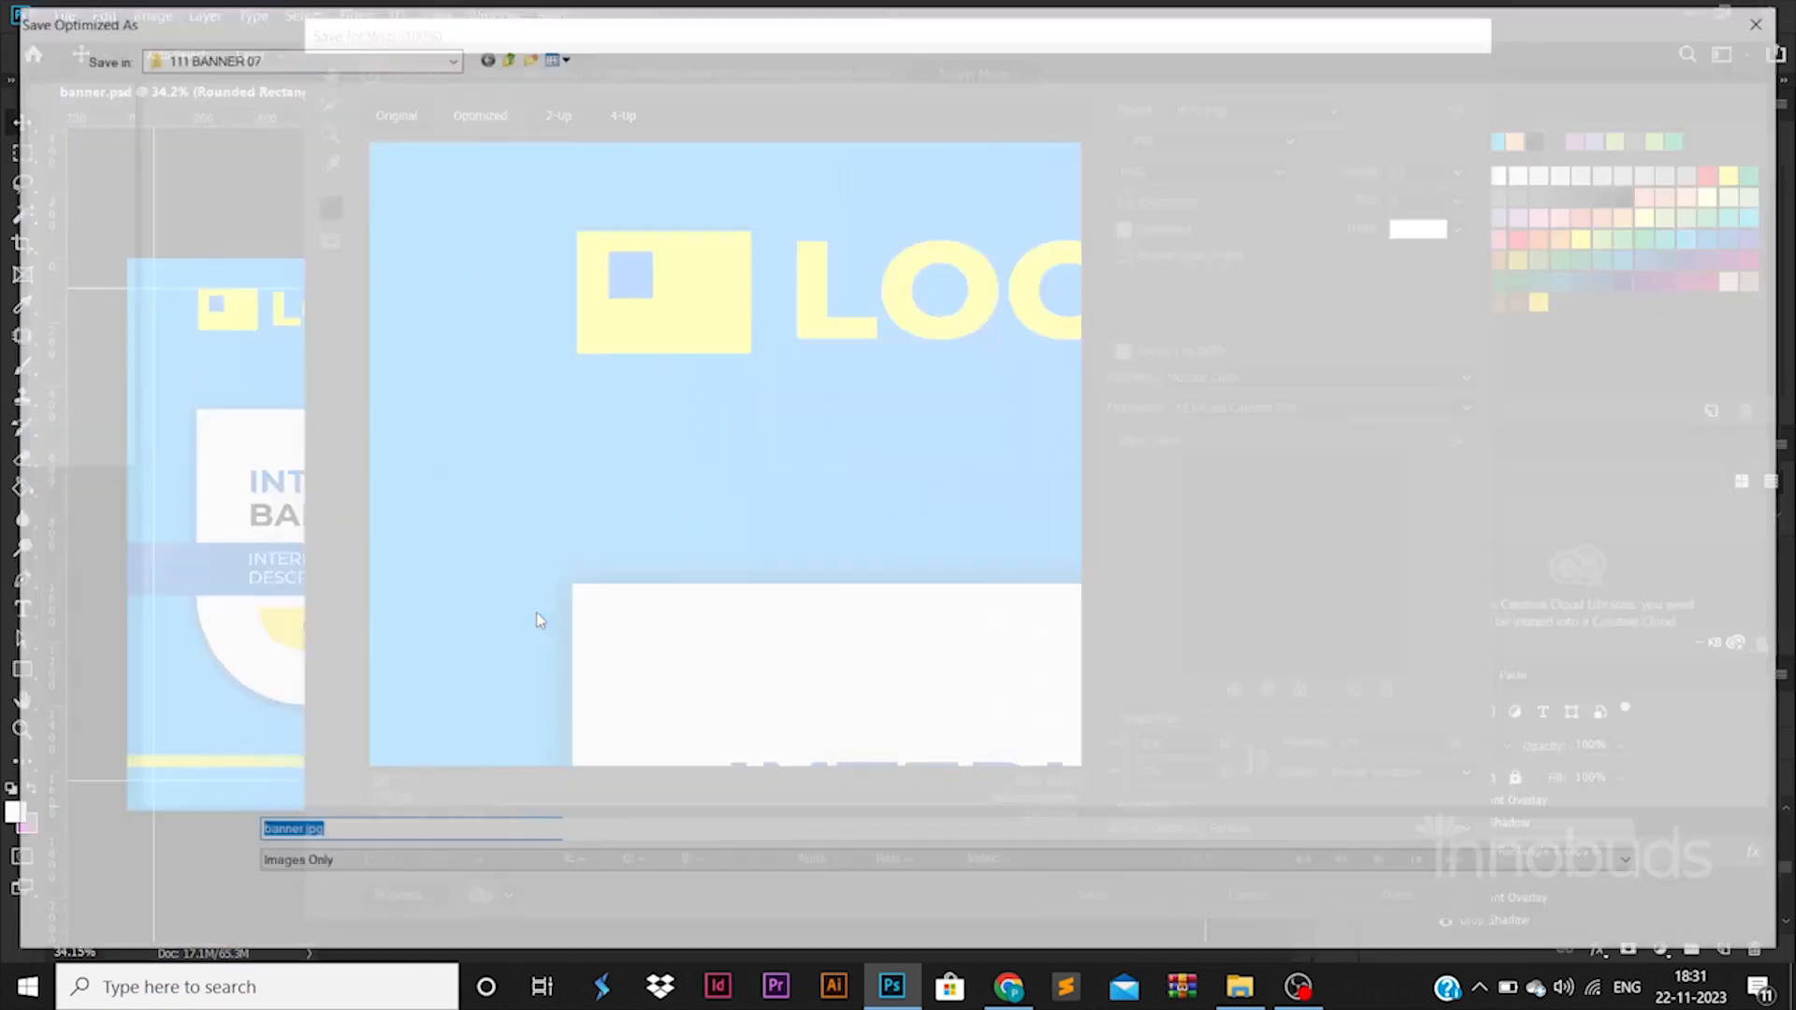
left_click(423, 58)
left_click(389, 174)
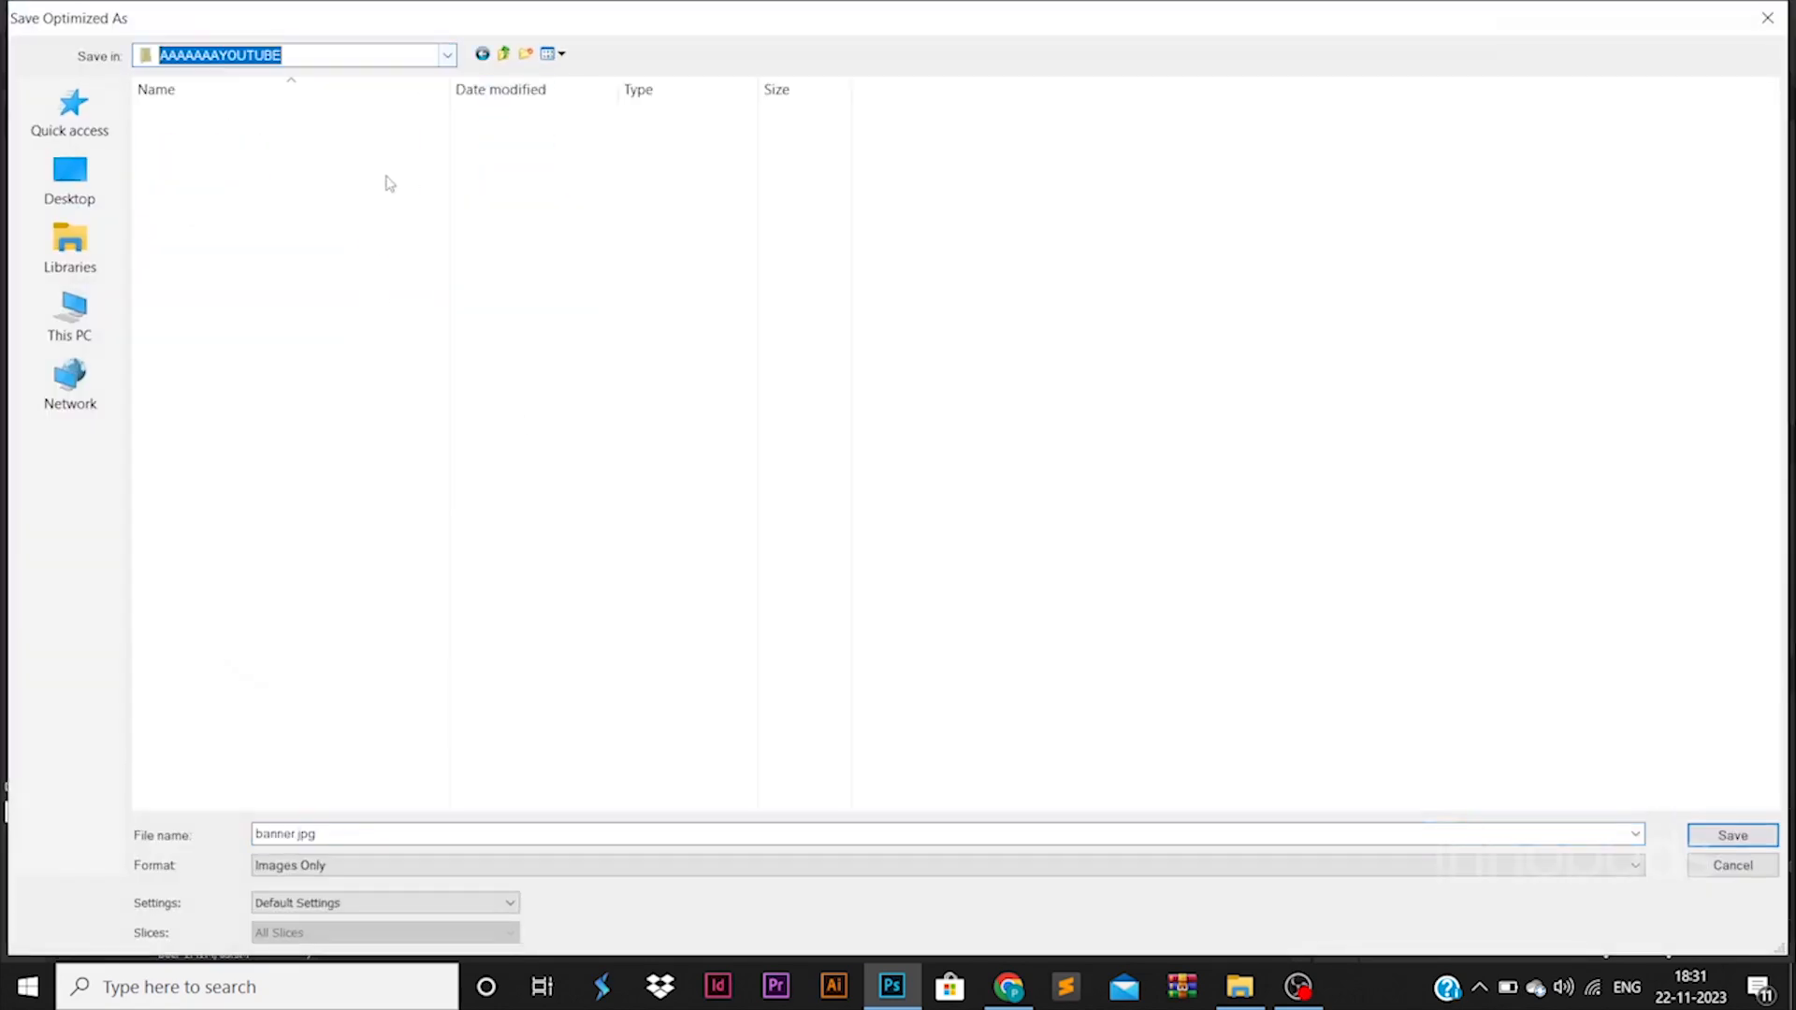
double_click(234, 112)
scroll(662, 692, "down", 7)
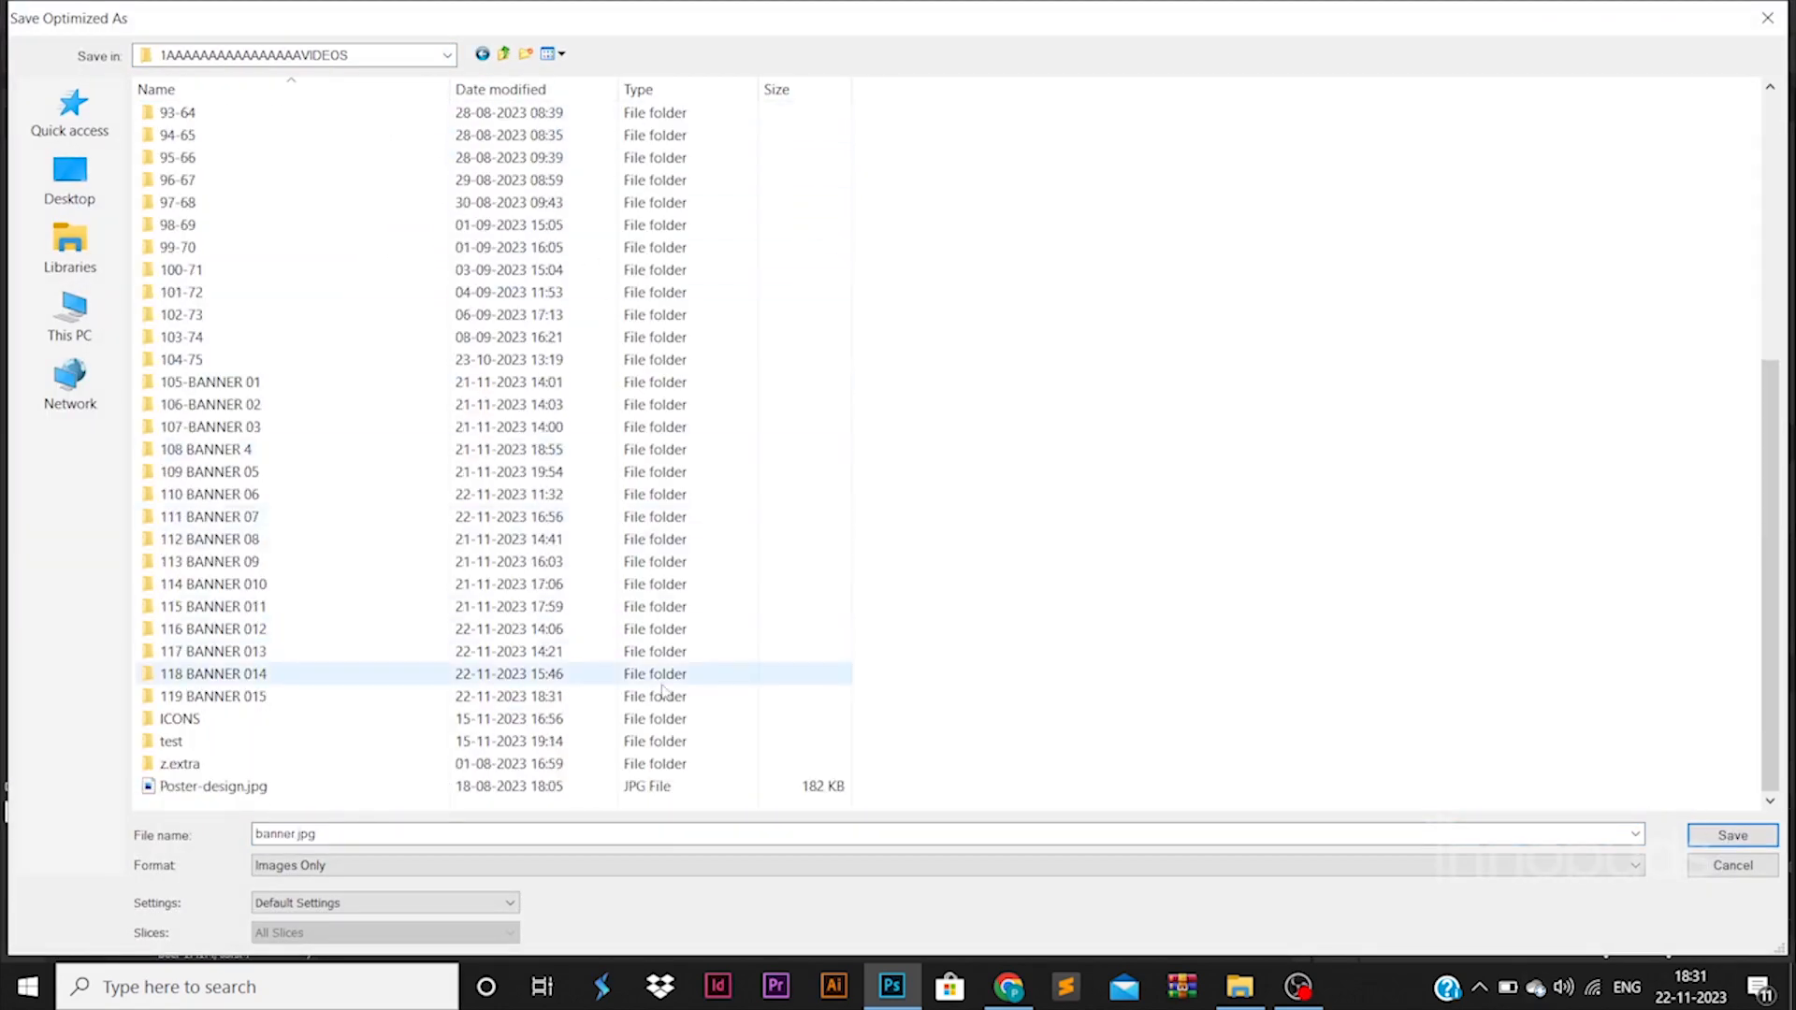
double_click(663, 695)
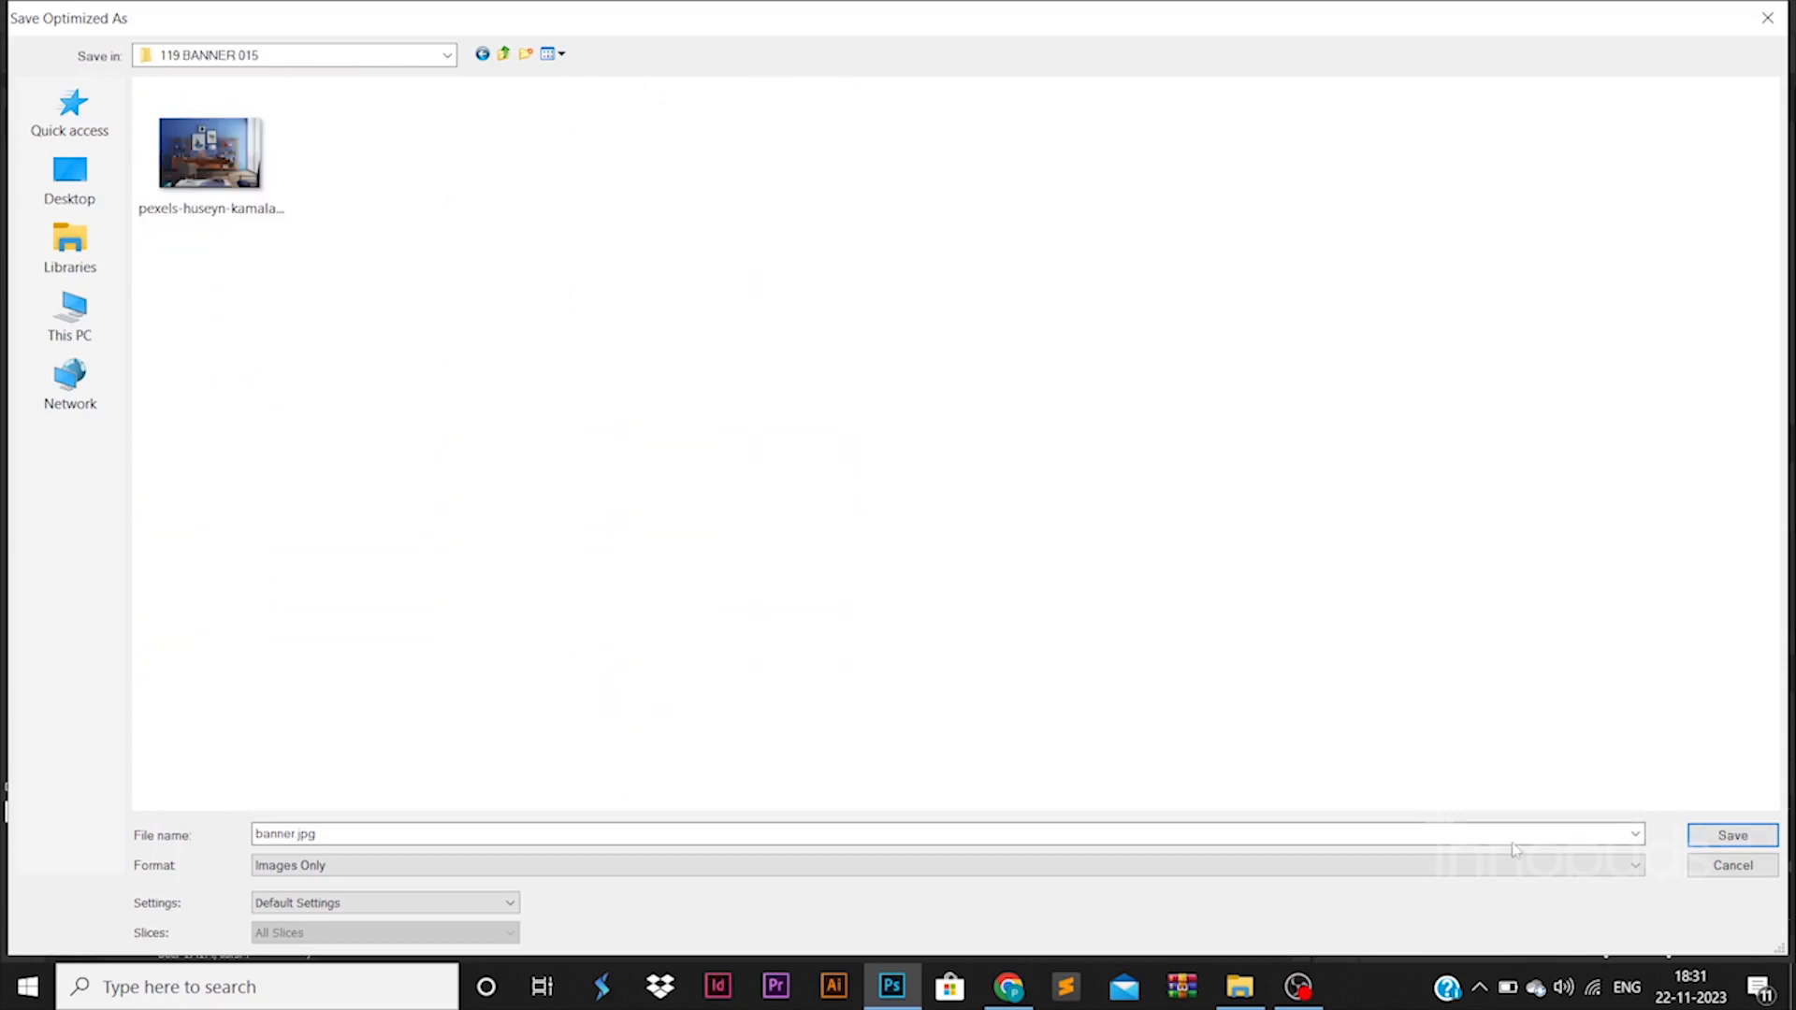
left_click(1715, 837)
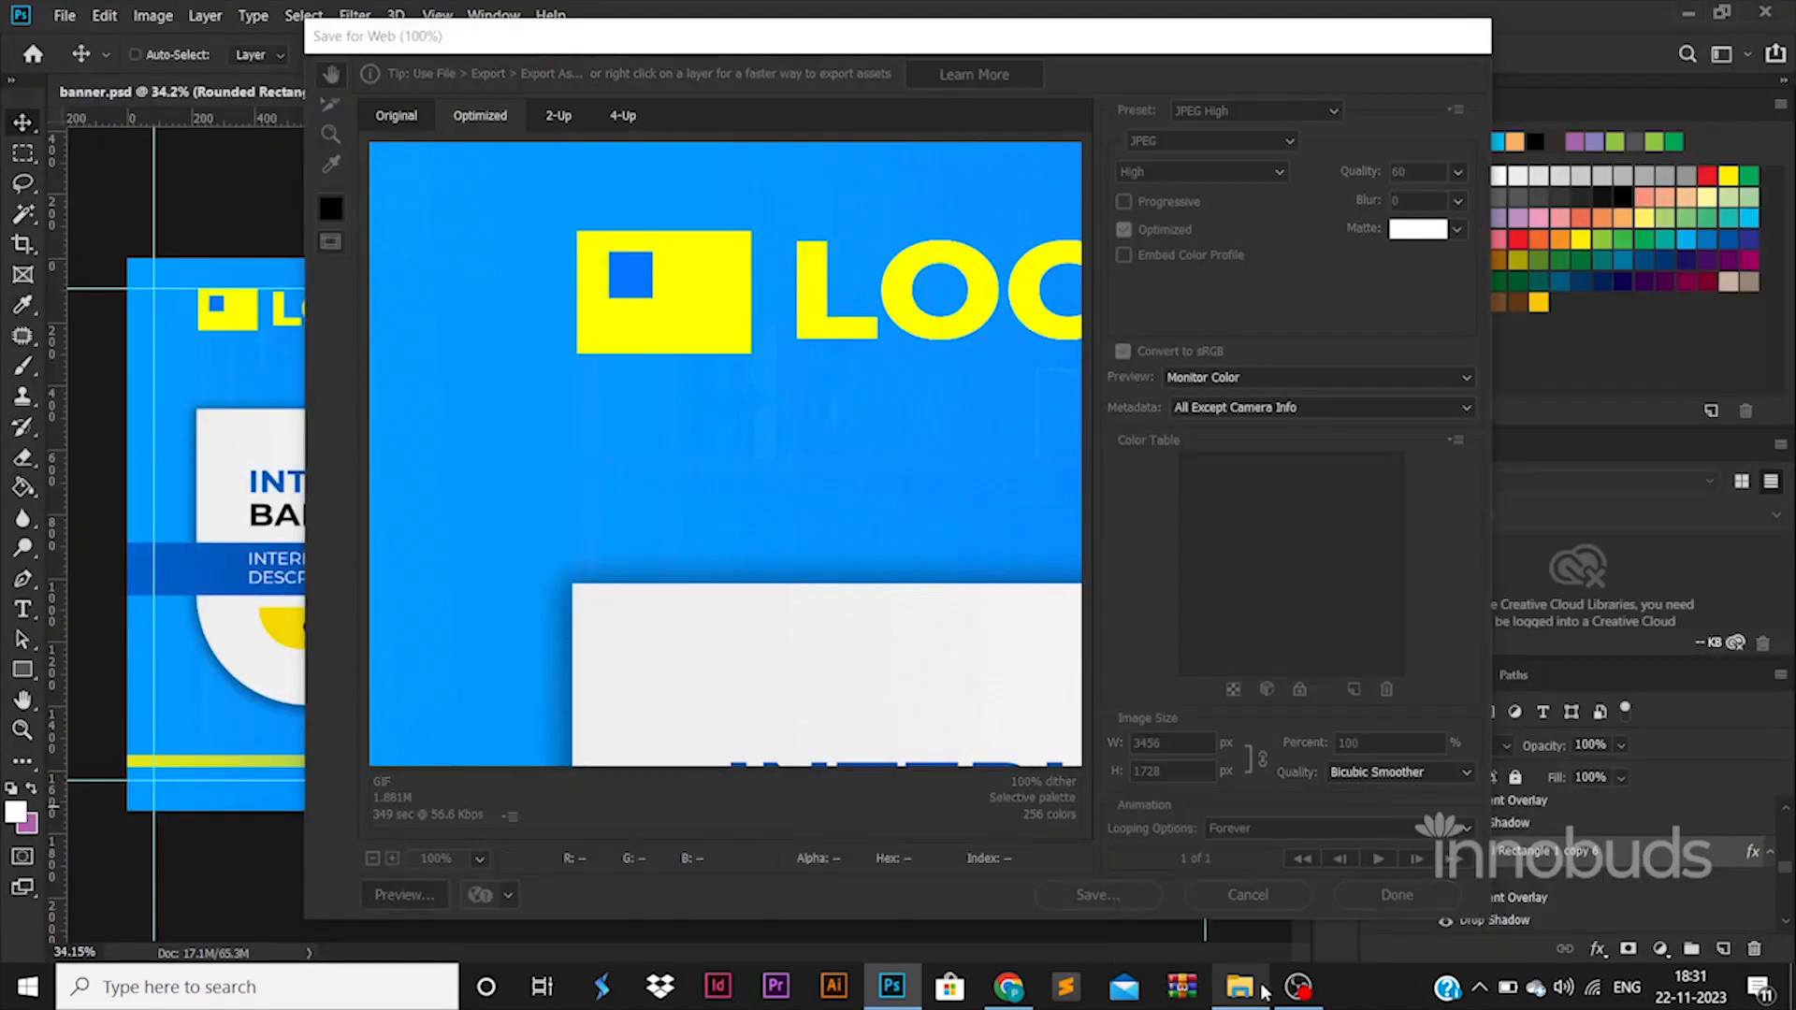
Switch to File Explorer and open the exported banner.jpg in Photos to check the finished design.
left_click(1239, 987)
left_click(393, 183)
right_click(445, 163)
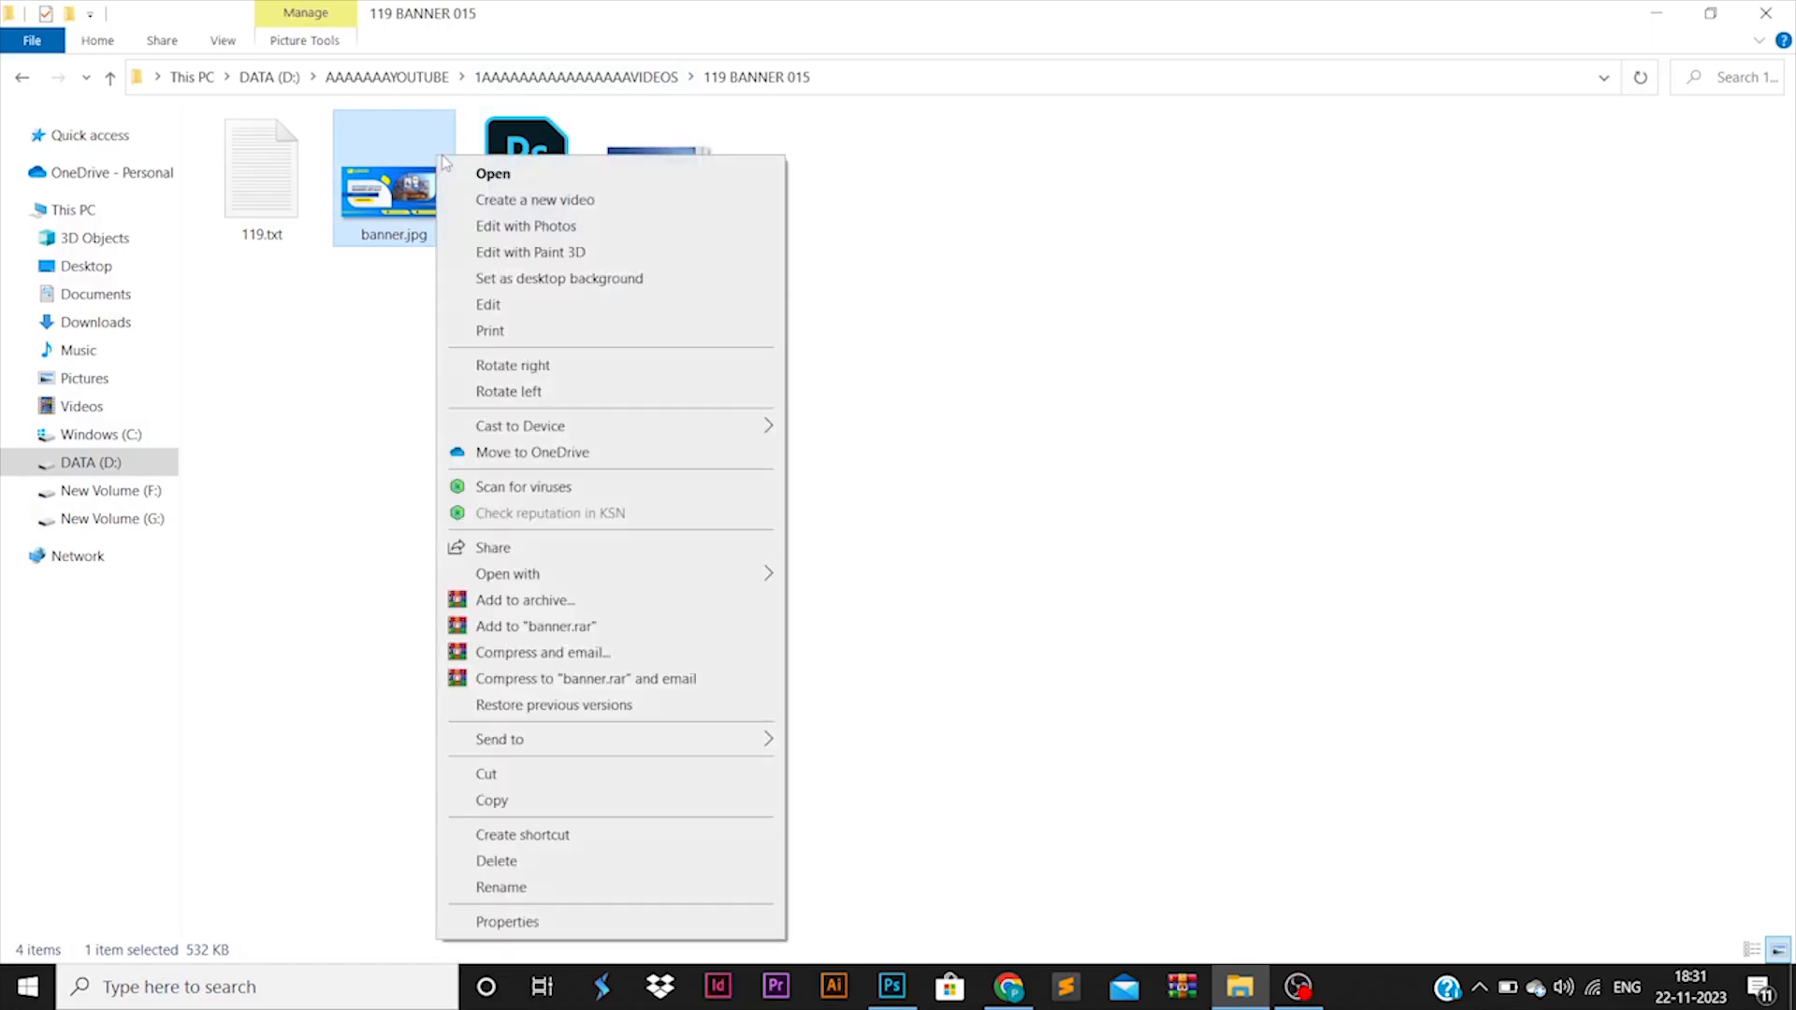
left_click(452, 170)
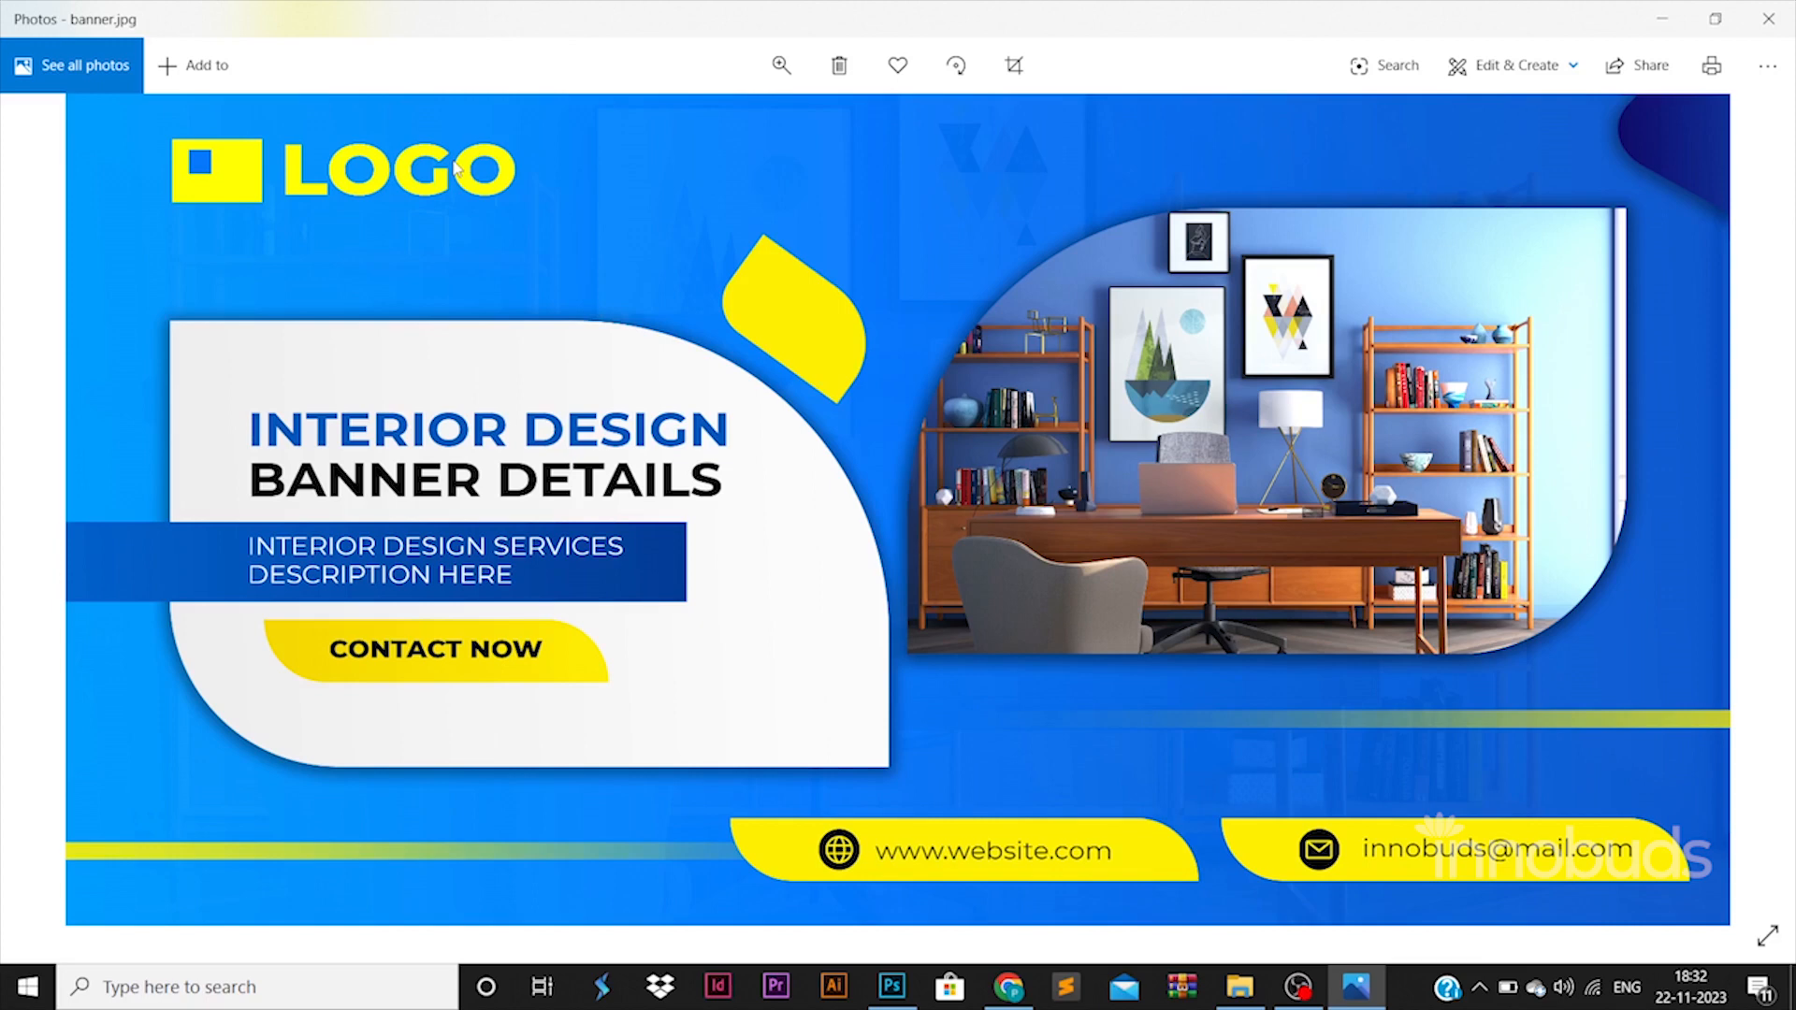
left_click(1770, 19)
Switch back to Photoshop and save banner.psd.
key("alt+Tab")
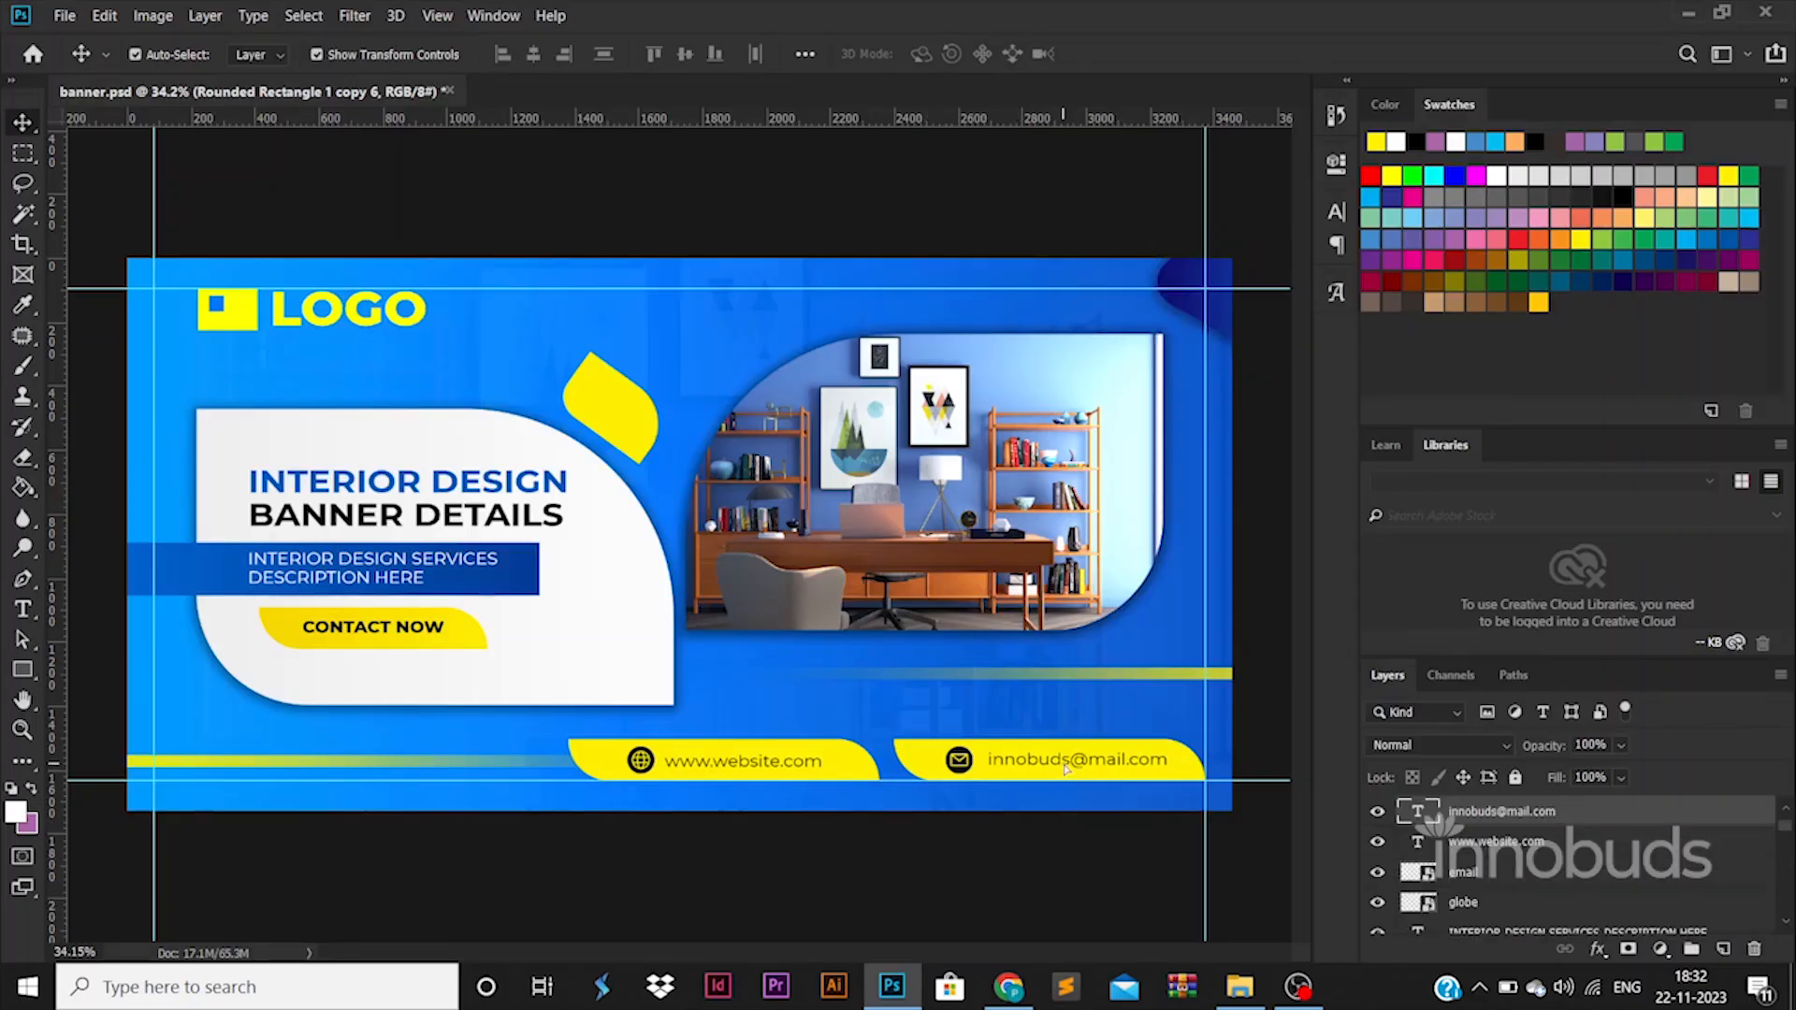
key("ctrl+s")
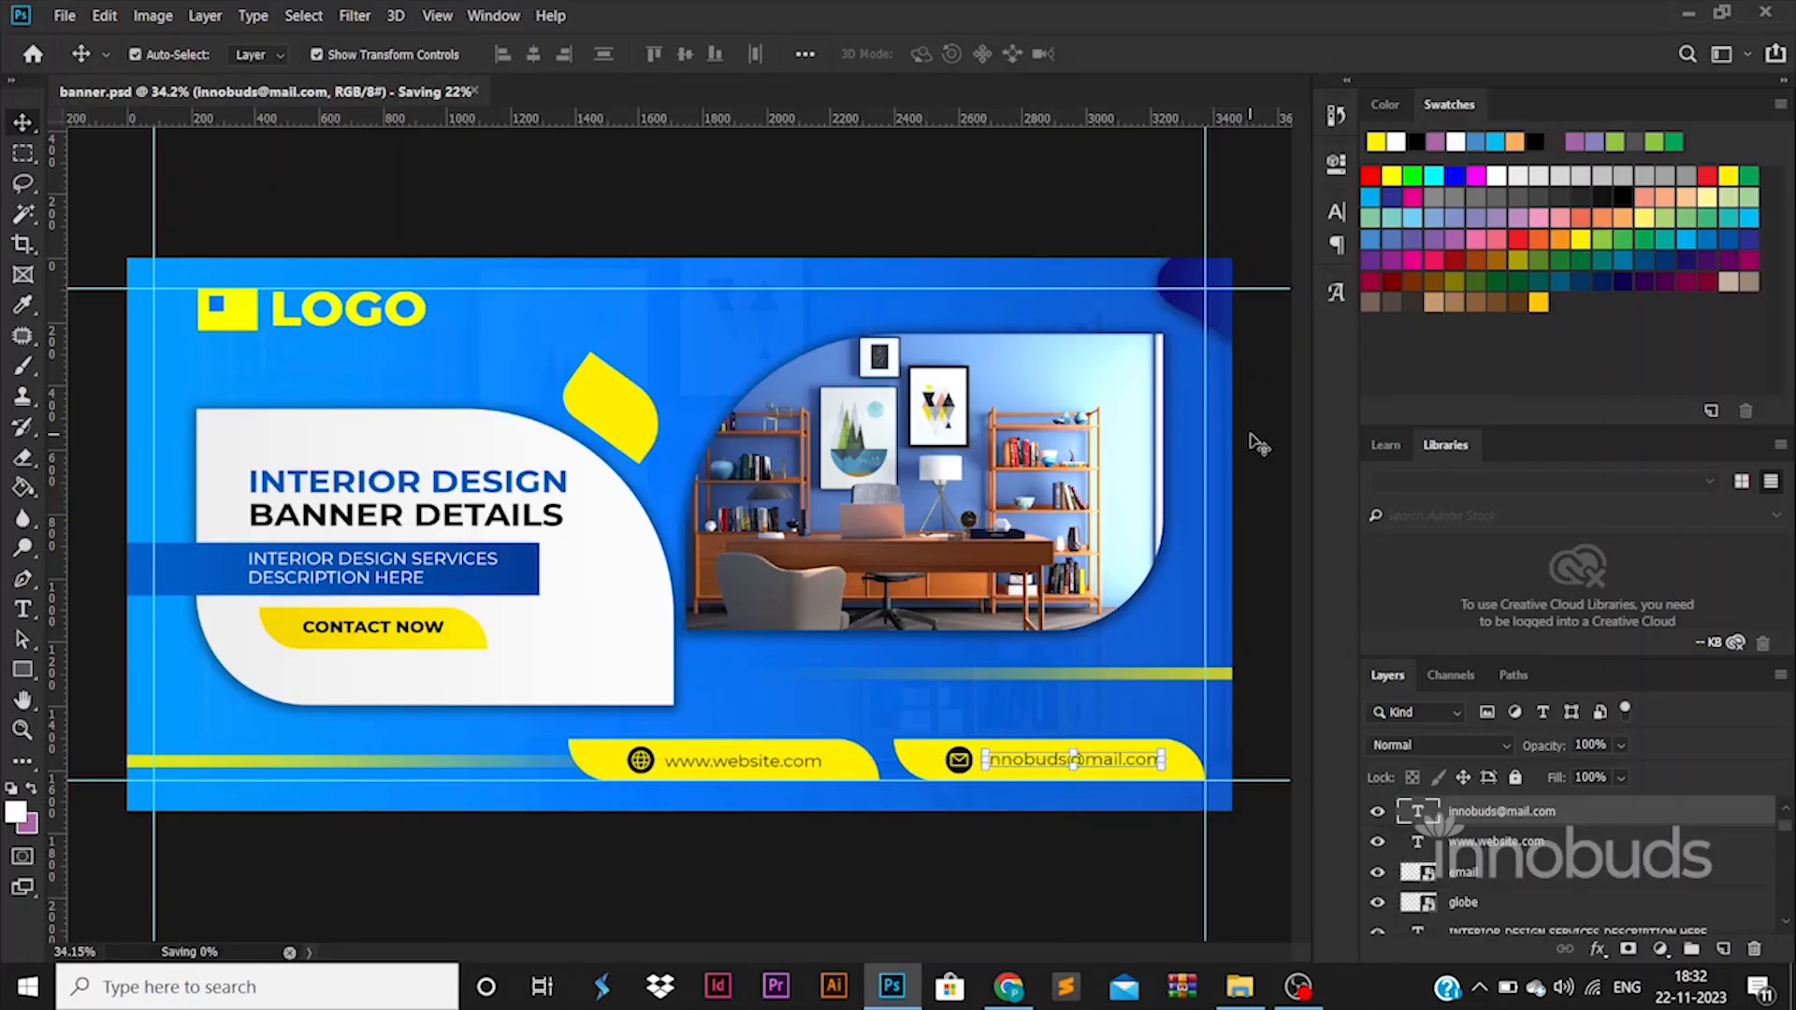
left_click_drag(1030, 472, 889, 467)
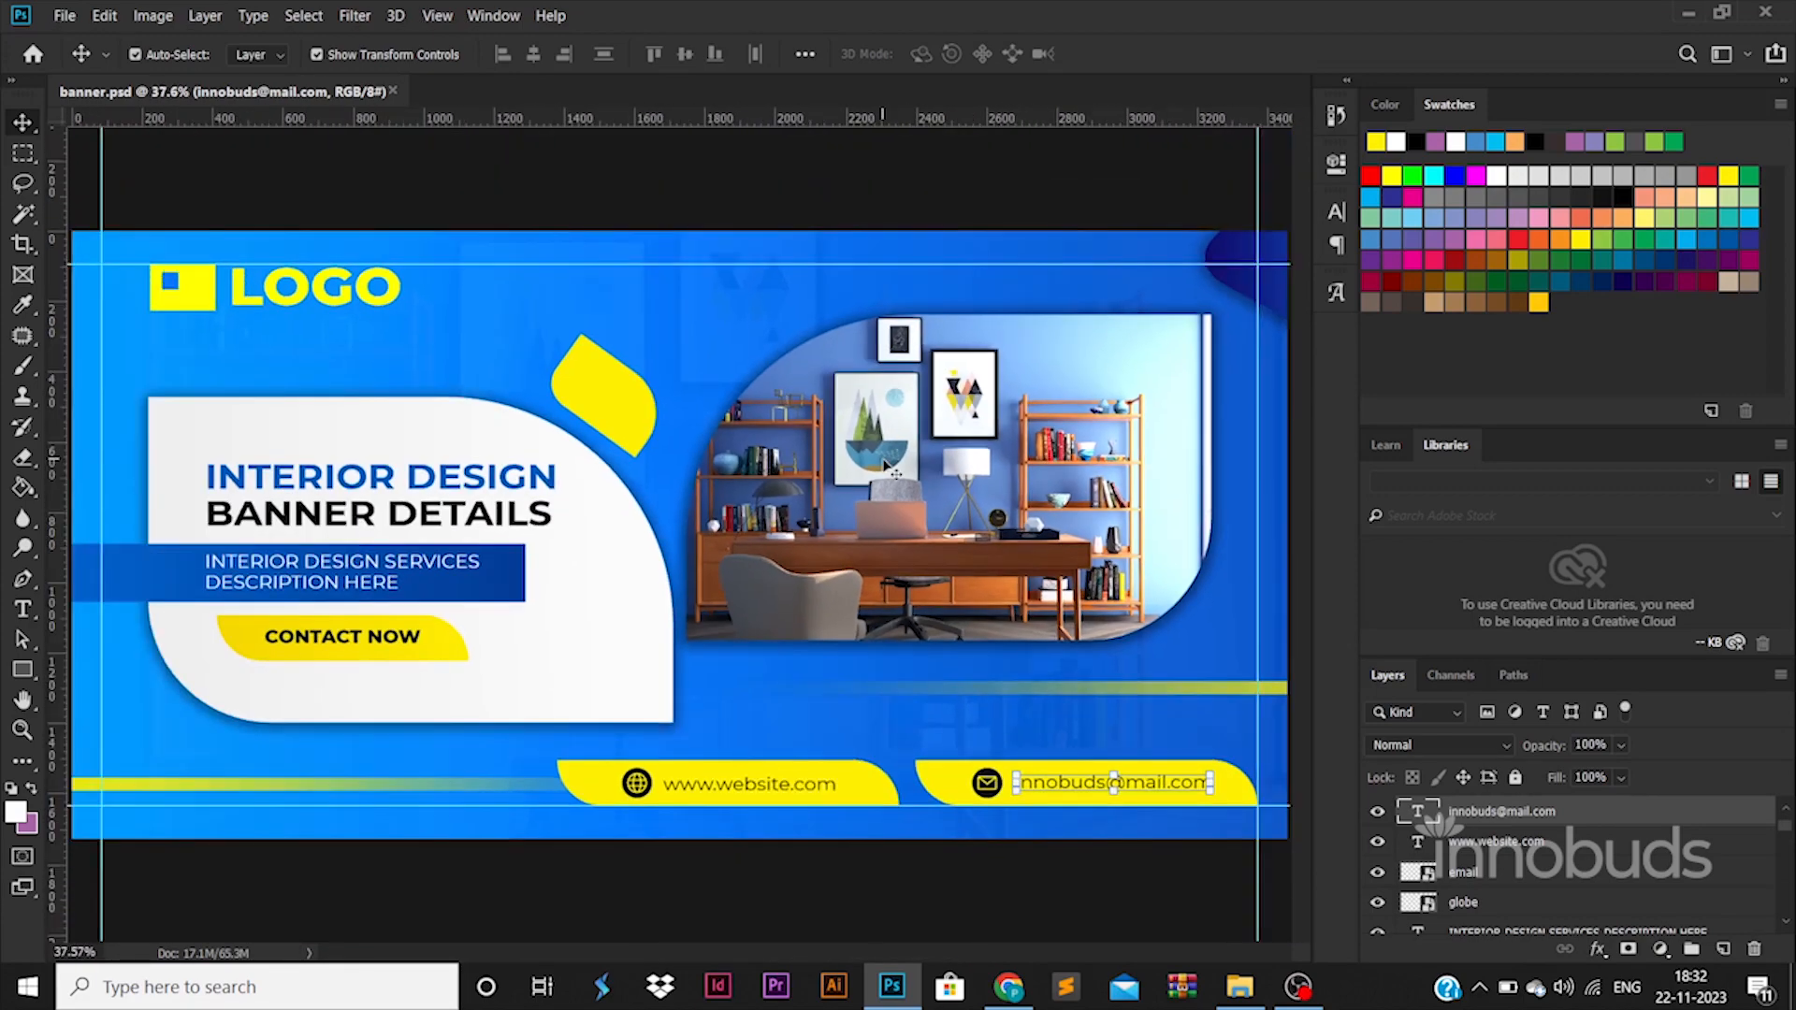